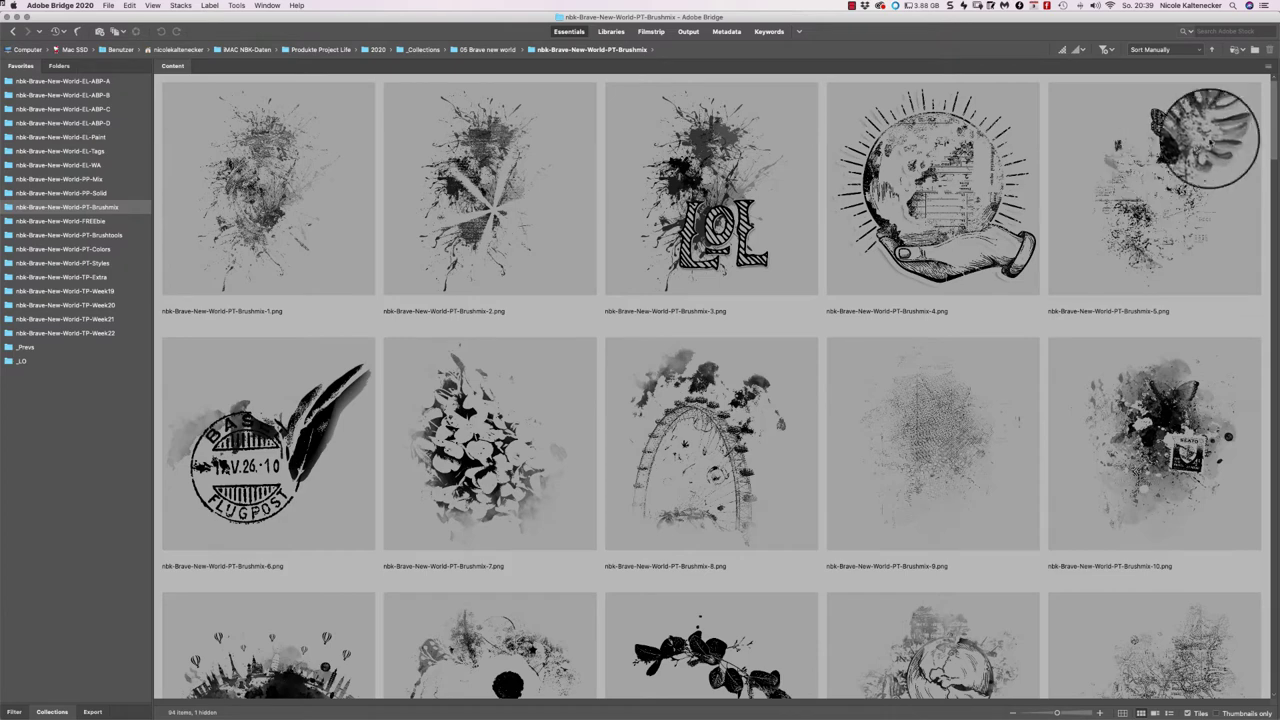
- Preview the brush images in the PT-Brushmix folder at full screen, starting from nbk-Brave-New-World-PT-Brushmix-1.png
left_click(1268, 92)
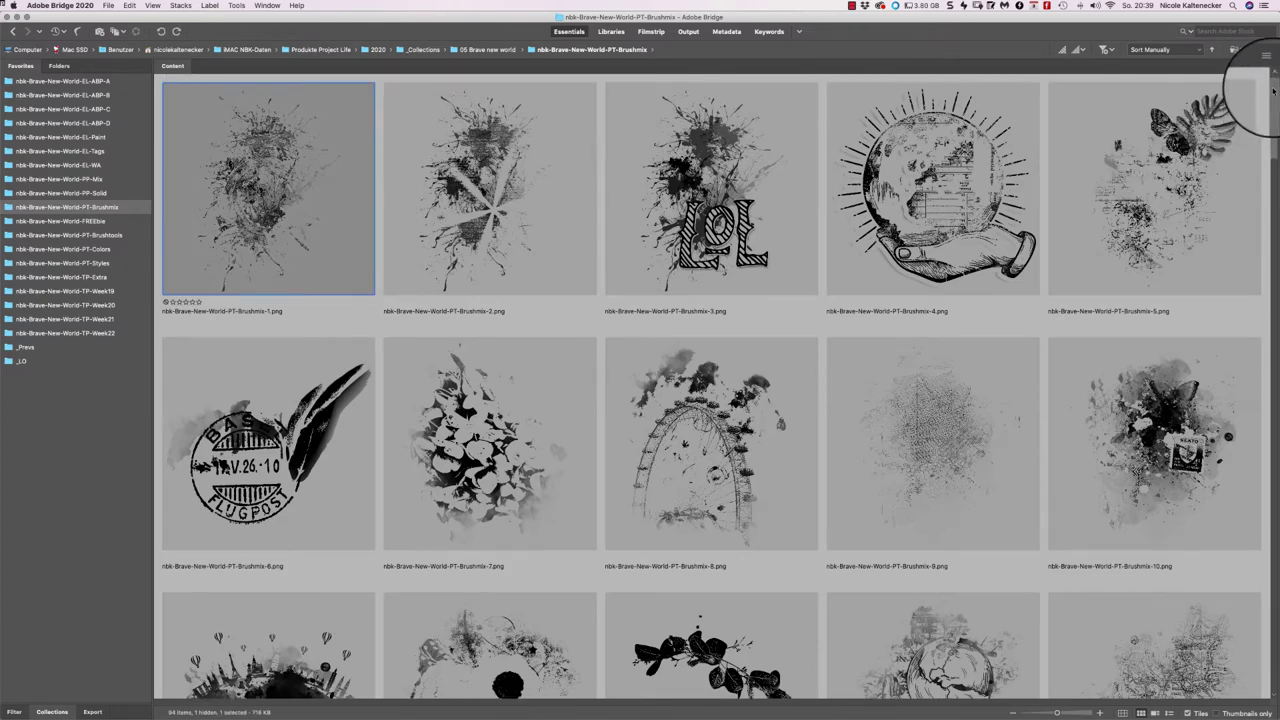
key("space")
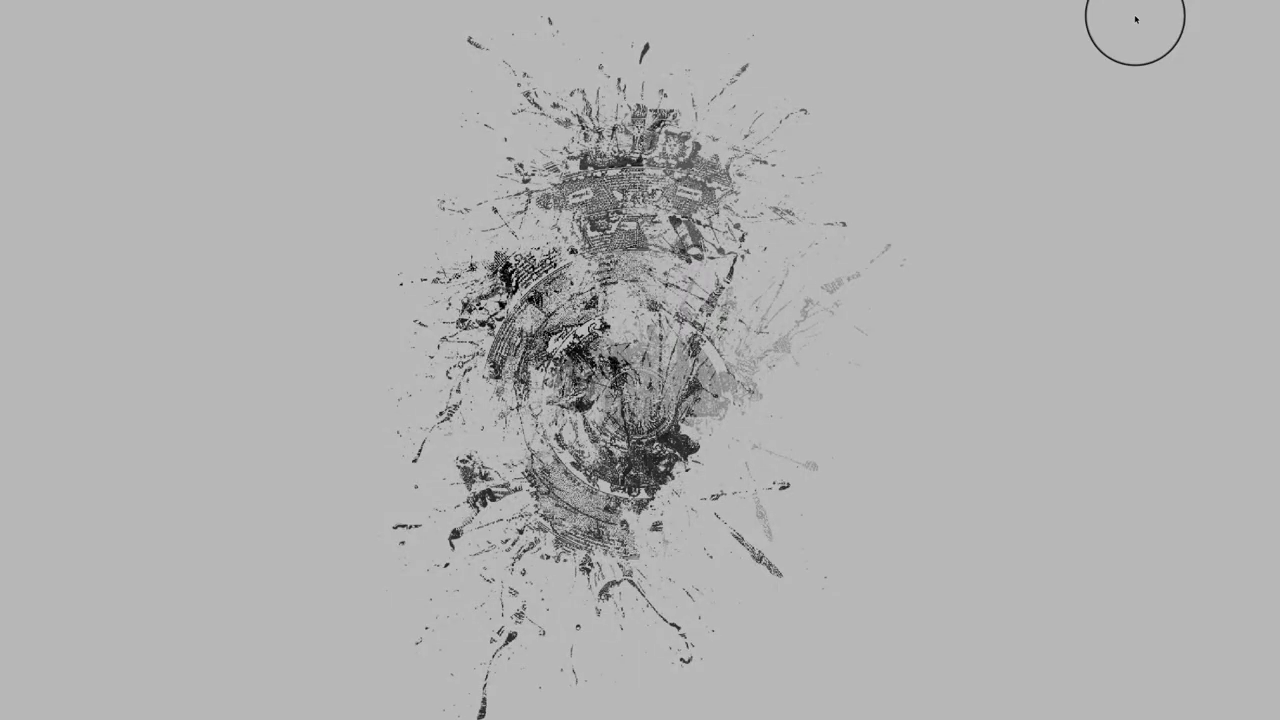
key("Right")
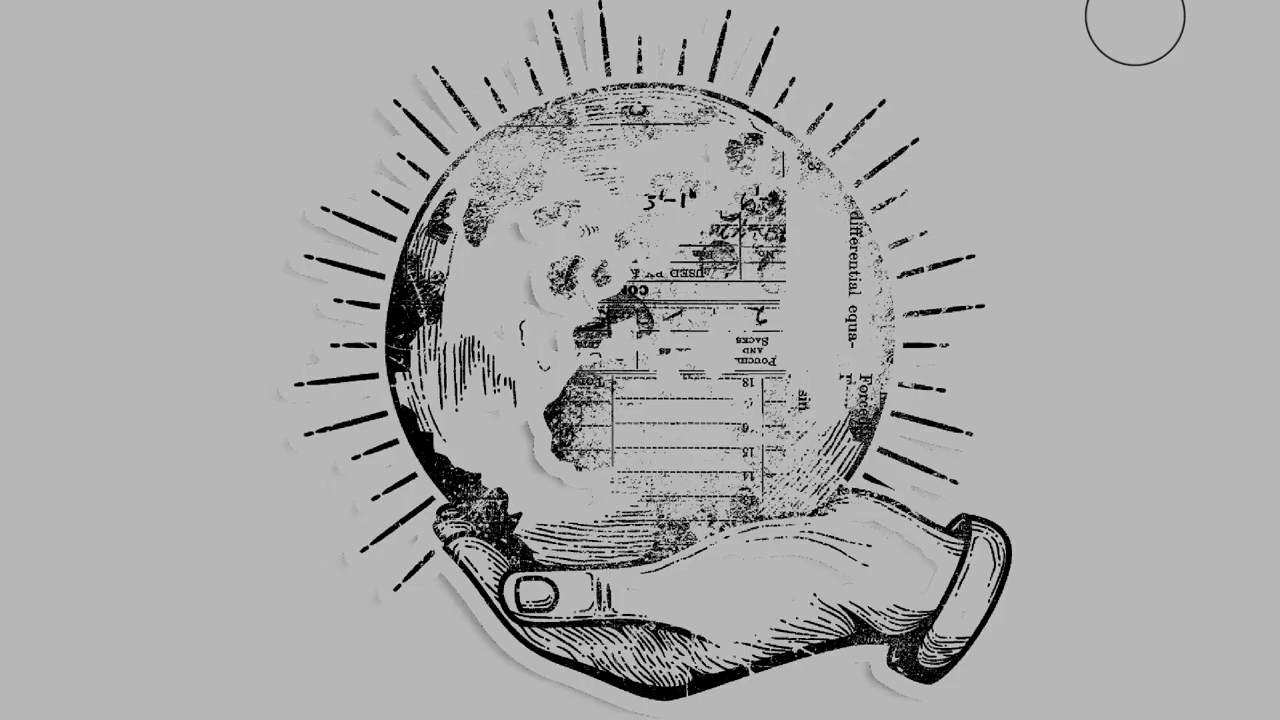
key("Right")
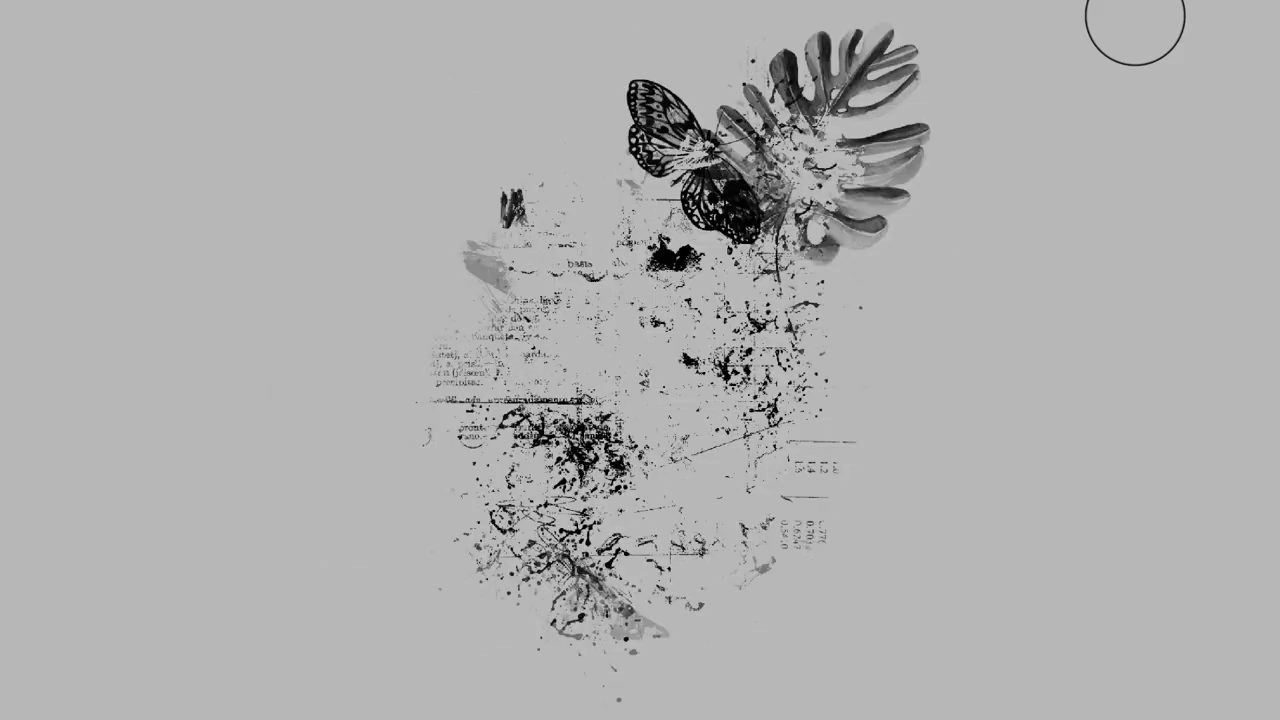
key("Right")
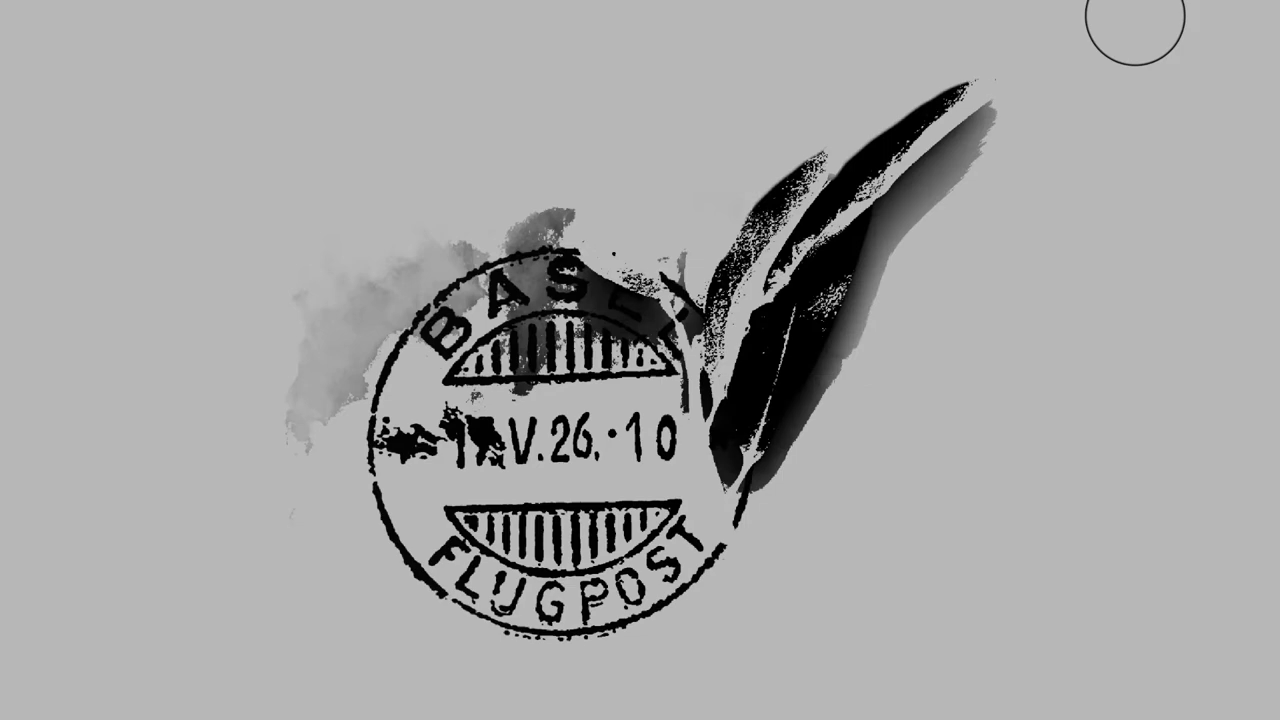
key("Right")
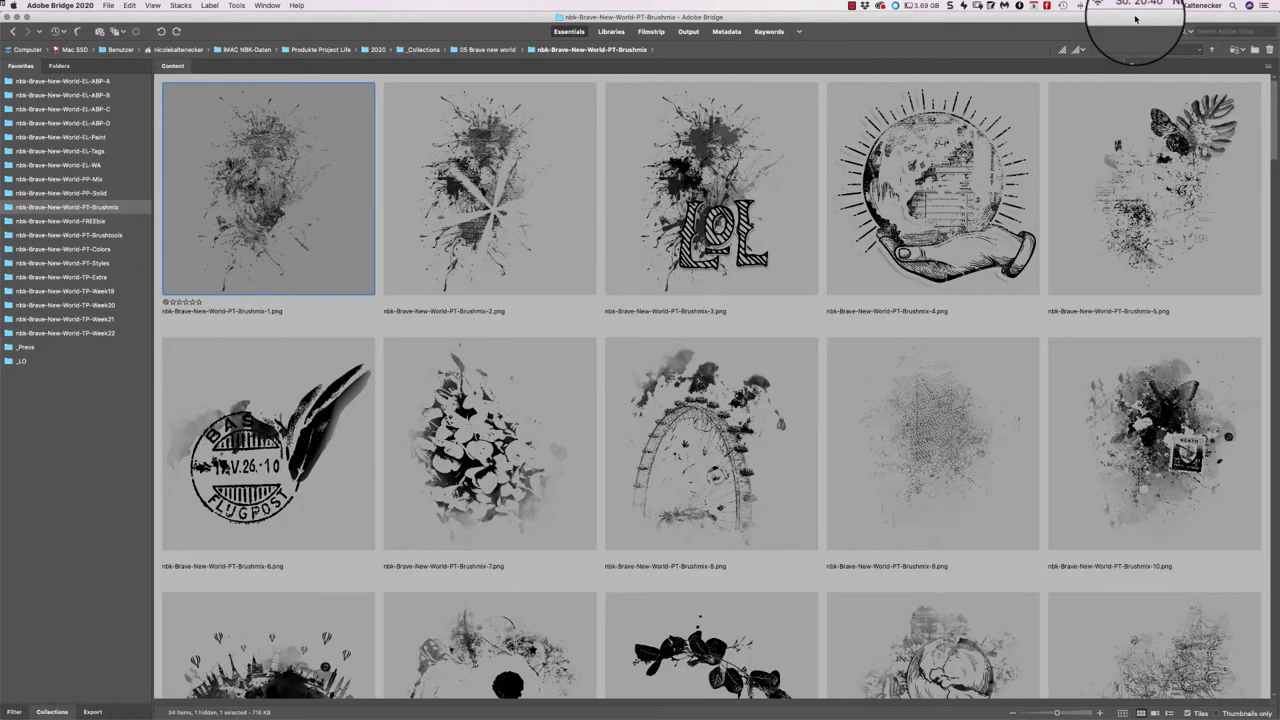
- Preview the cover image nbk-Brave-New-World-PT-Brushmix.jpg near the end of the folder at full screen
key("End")
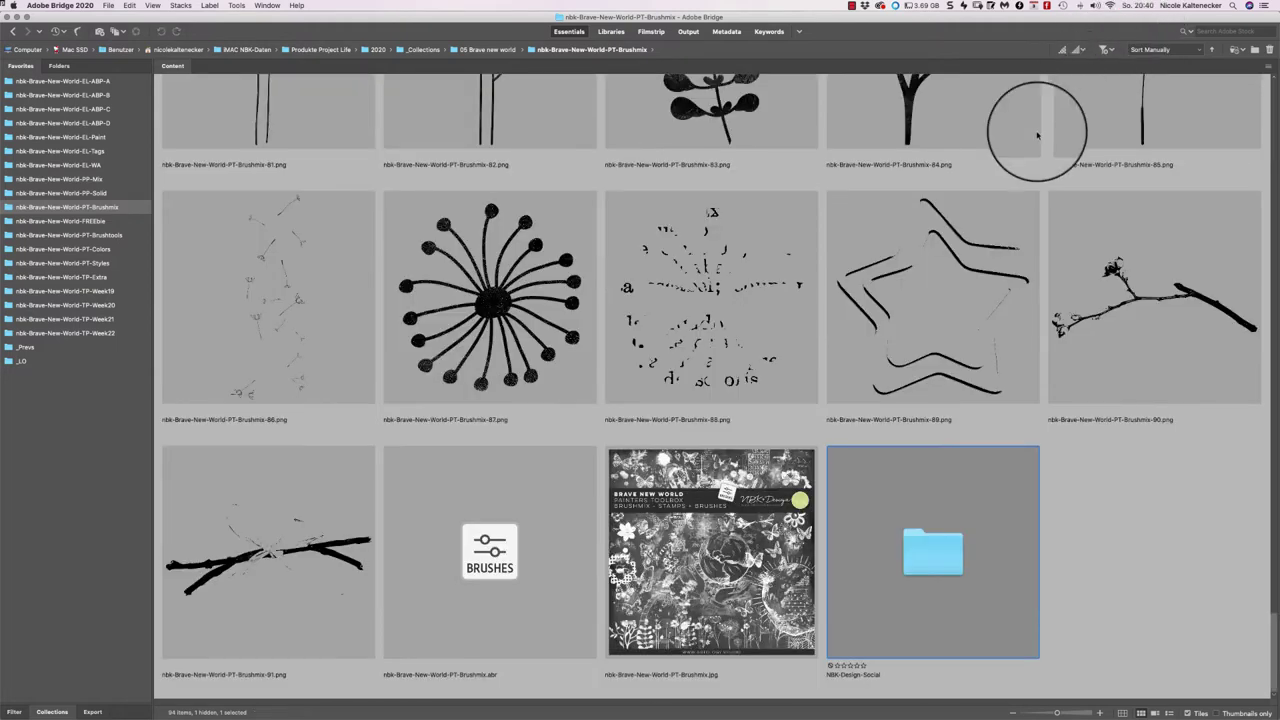
left_click(661, 576)
key("space")
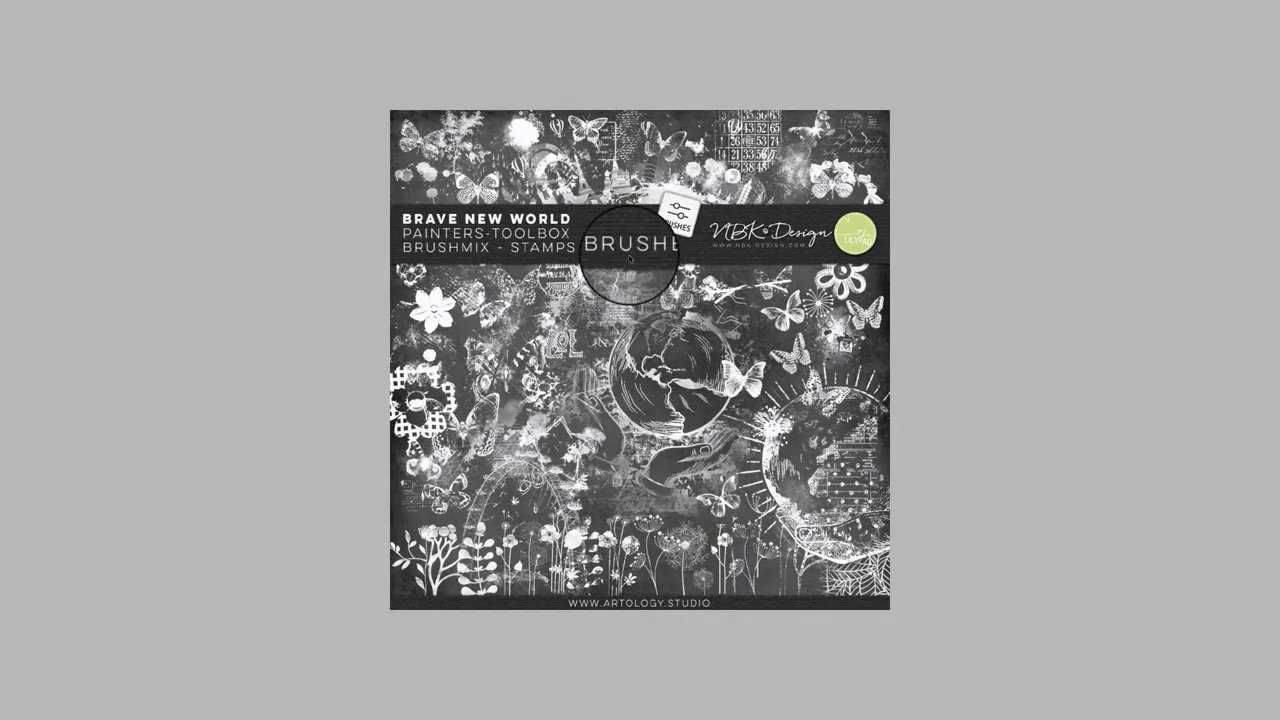
key("space")
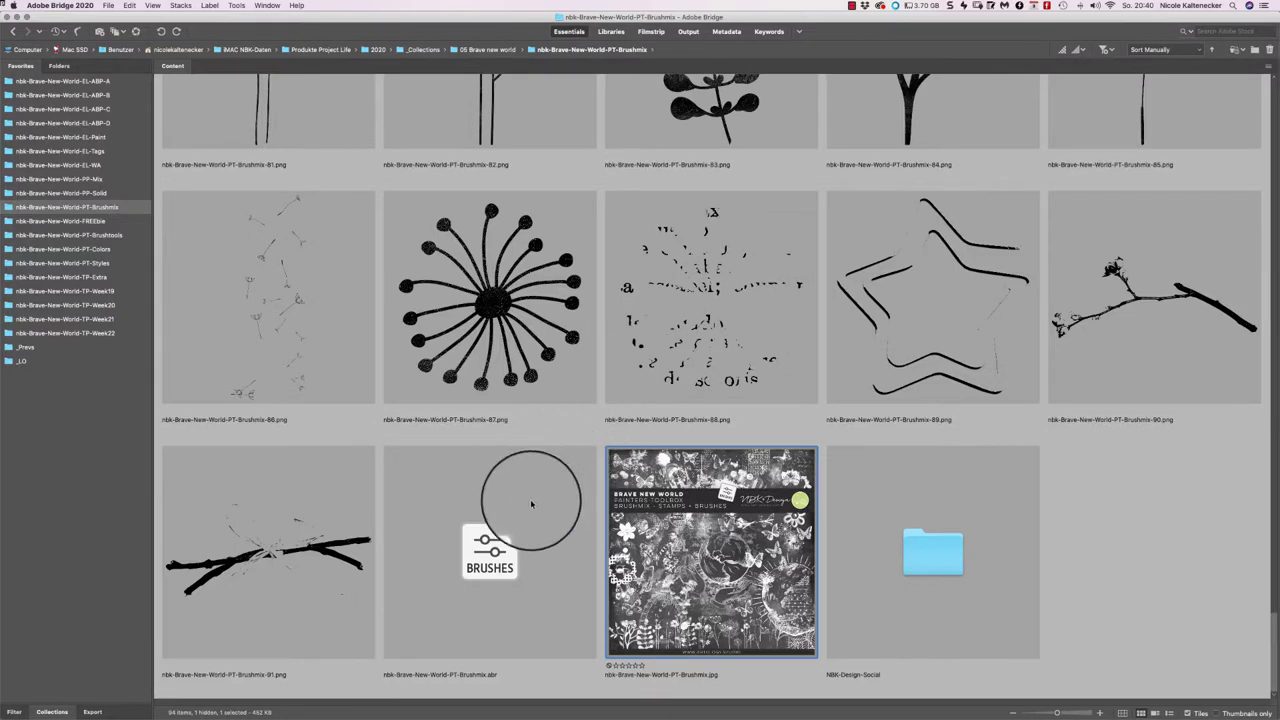
- Load the brush file nbk-Brave-New-World-PT-Brushmix.abr into Photoshop
left_click(500, 530)
double_click(503, 556)
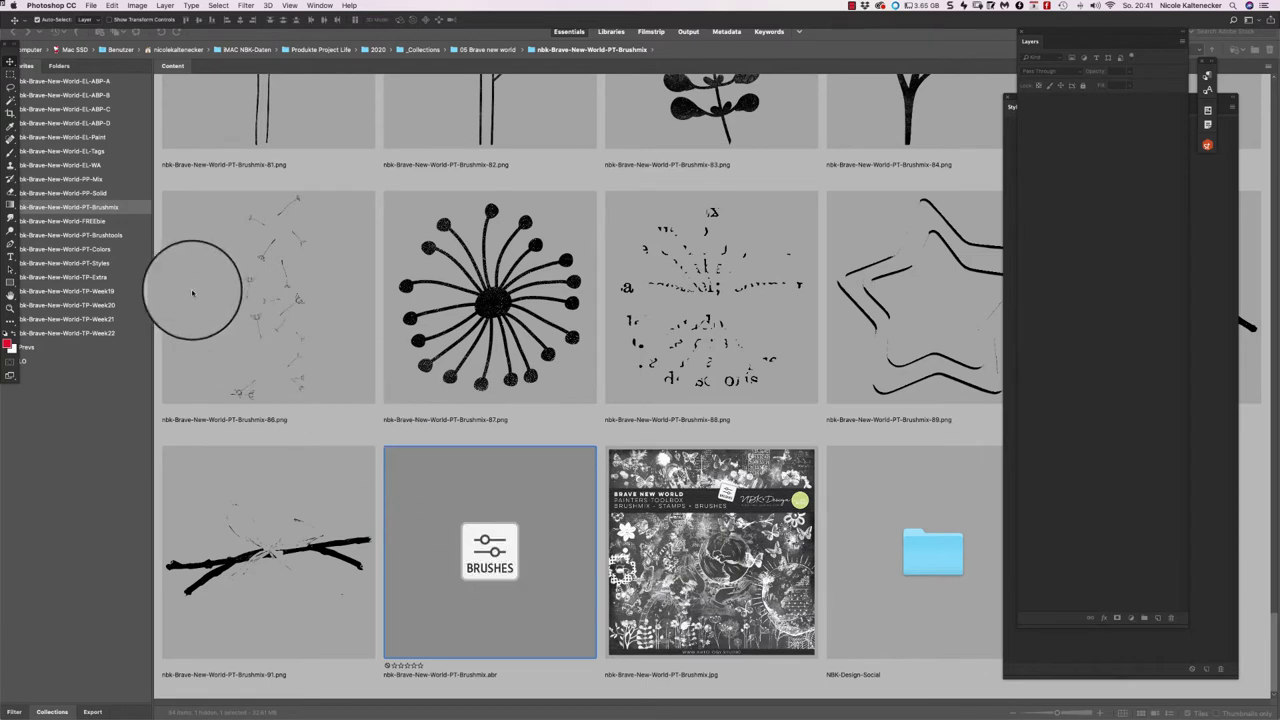
- Return to Bridge, show the nbk-Brave-New-World-FREEbie folder and preview nbk-Brave-New-World-FREEbie.png at full screen
left_click(103, 220)
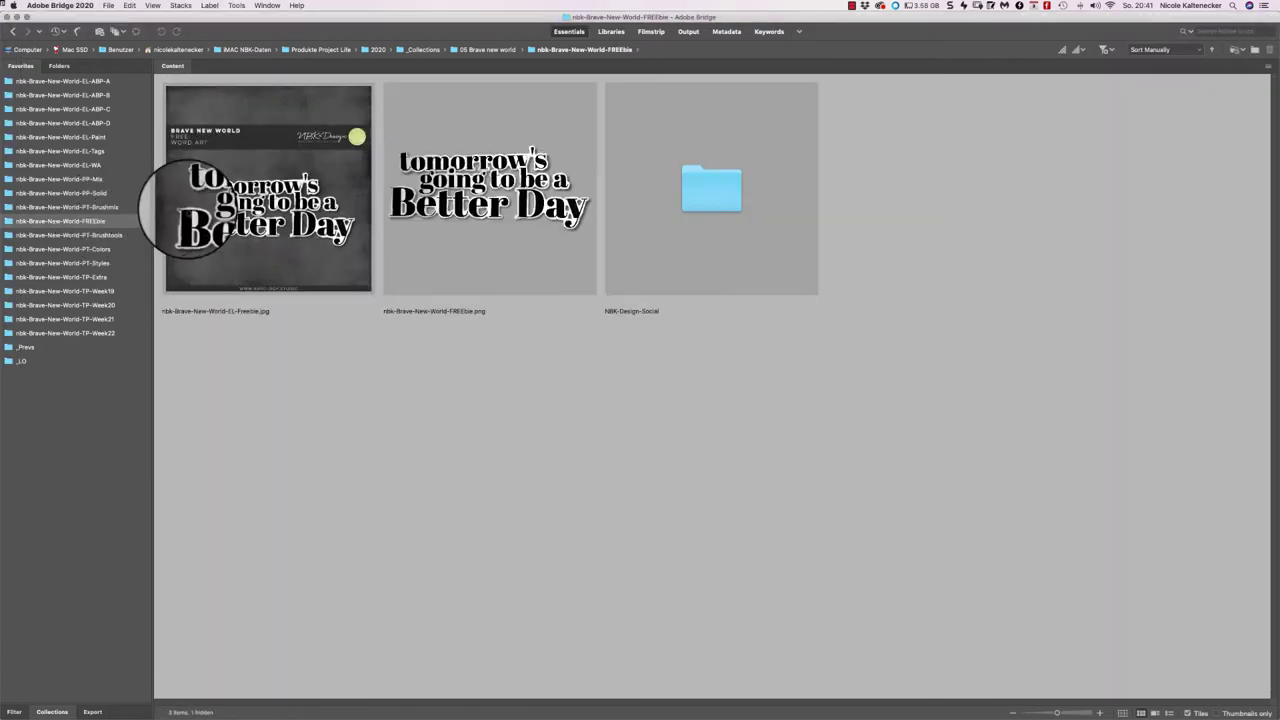
left_click(485, 186)
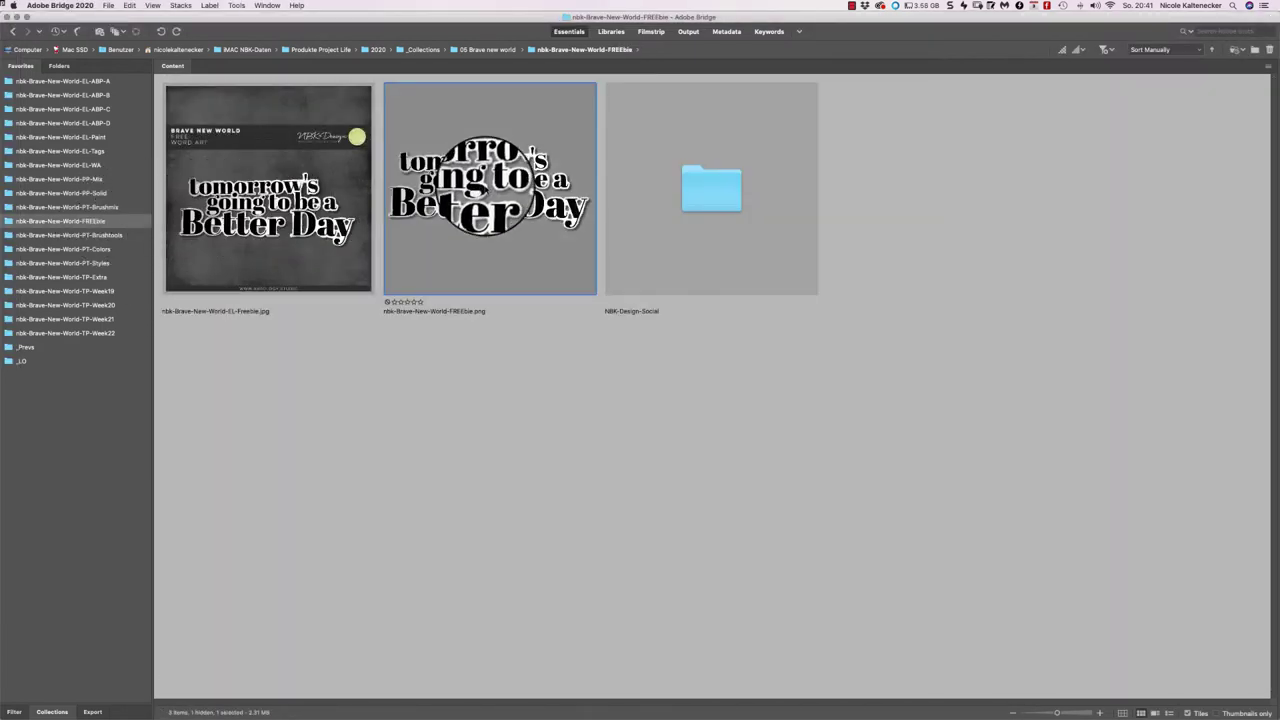
left_click_drag(486, 186, 512, 178)
key("space")
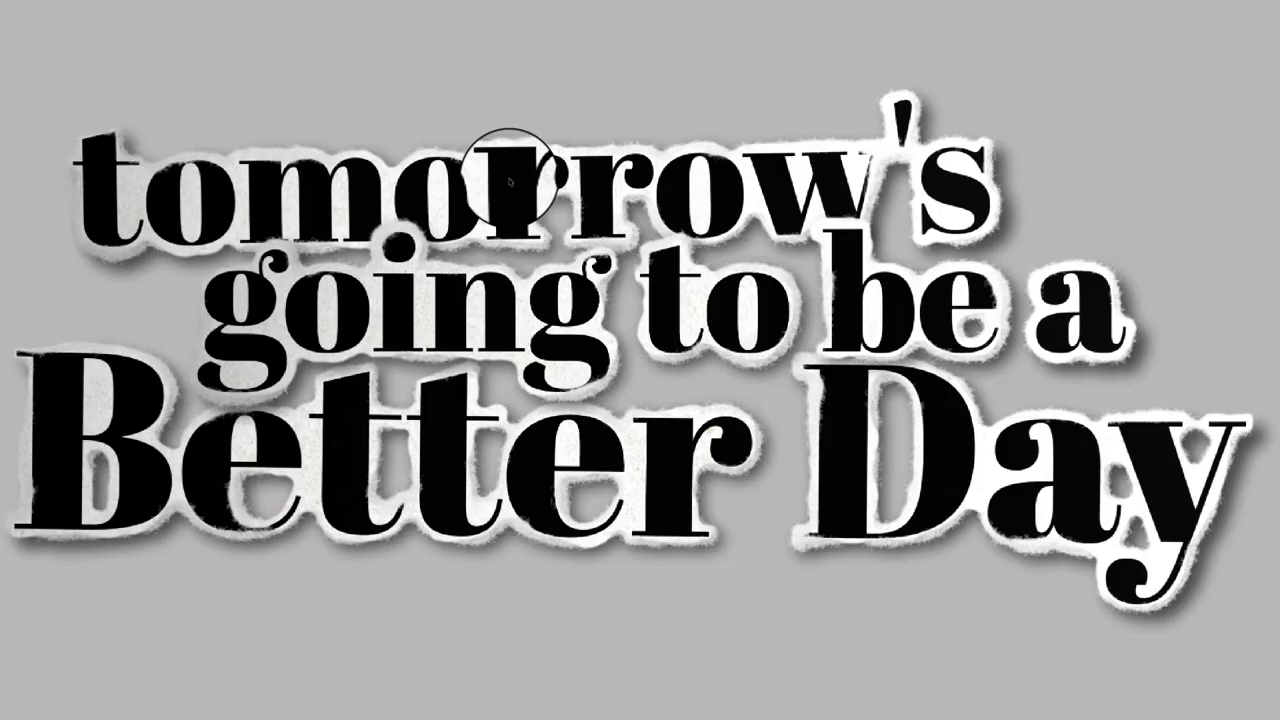
key("space")
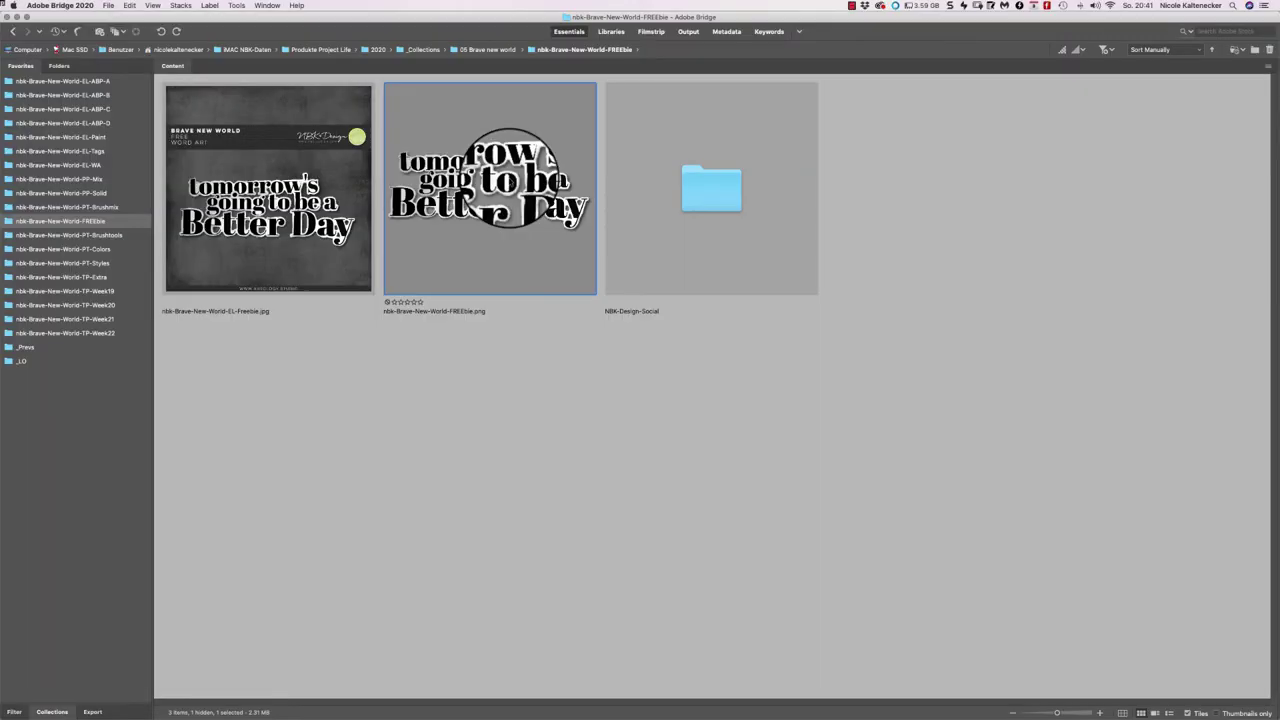
left_click(320, 395)
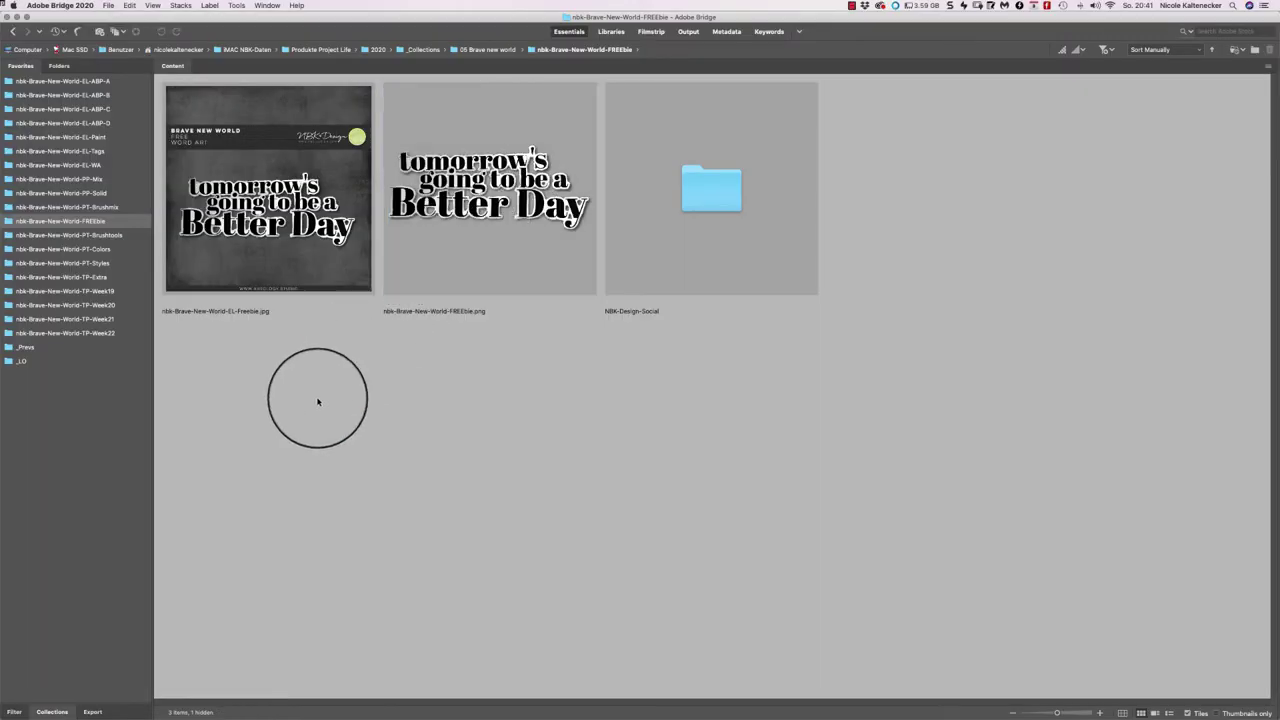
- Show the nbk-Brave-New-World-PT-Brushtools folder and preview its cover image nbk-Brave-New-World-PT-Brushtool.jpg at full screen
left_click(118, 236)
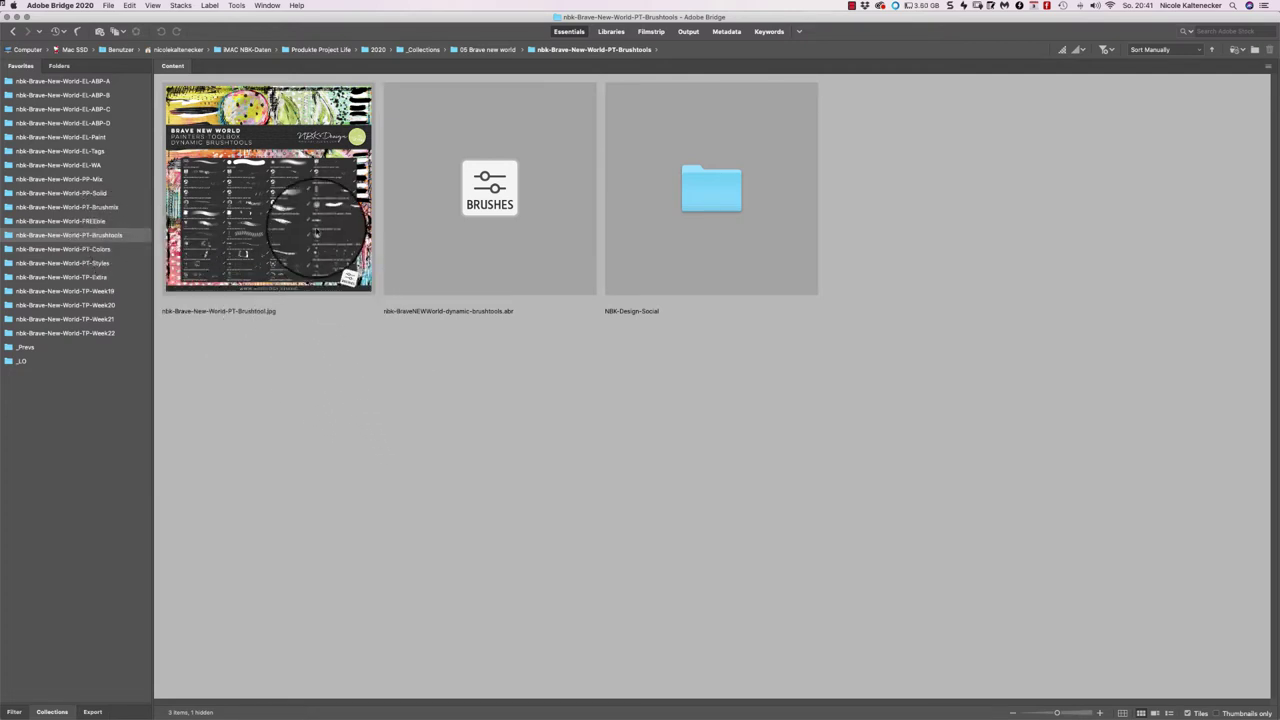
left_click(318, 212)
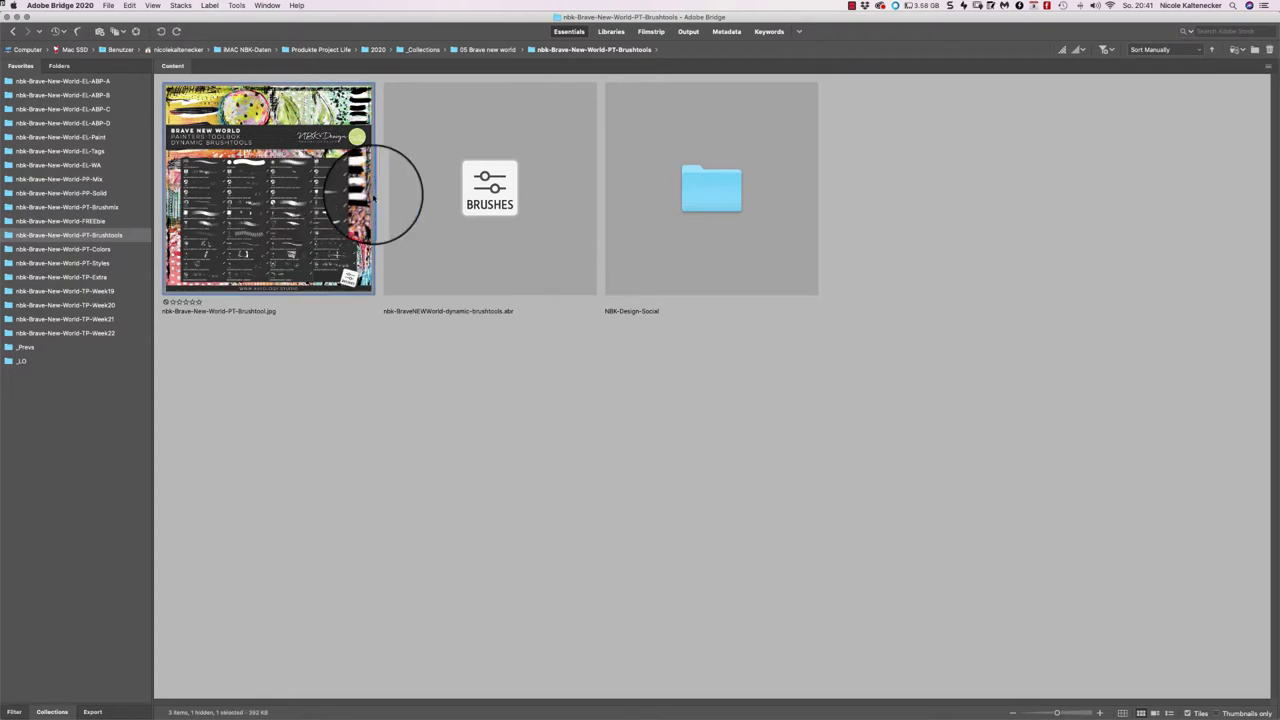
key("space")
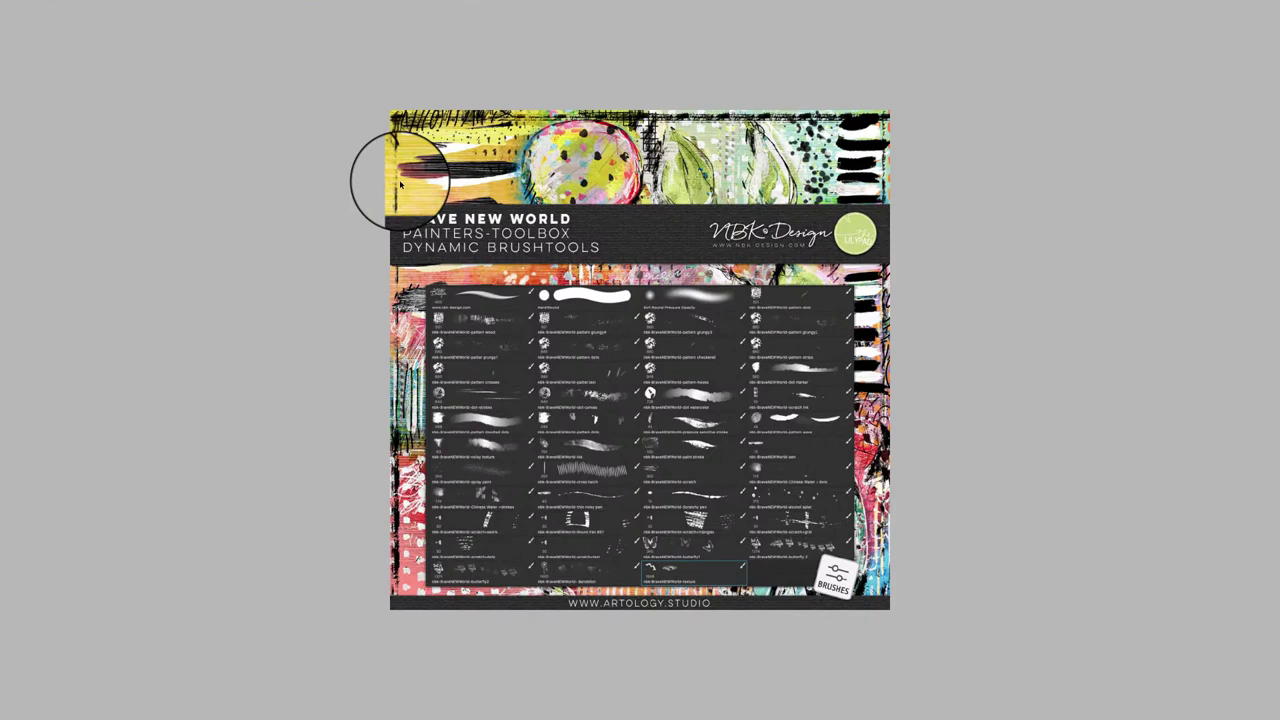
key("space")
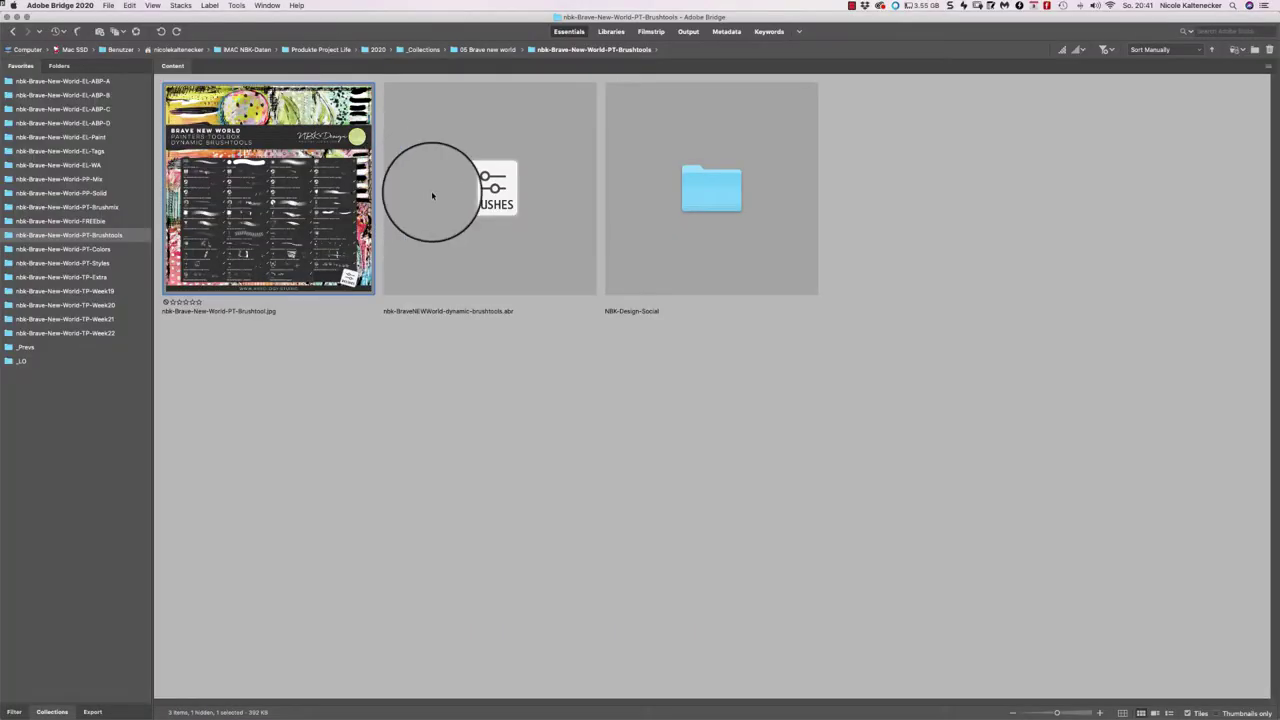
- Load the nbk-BraveNEWWorld-dynamic-brushtools.abr brushes into Photoshop and return to Bridge
double_click(498, 192)
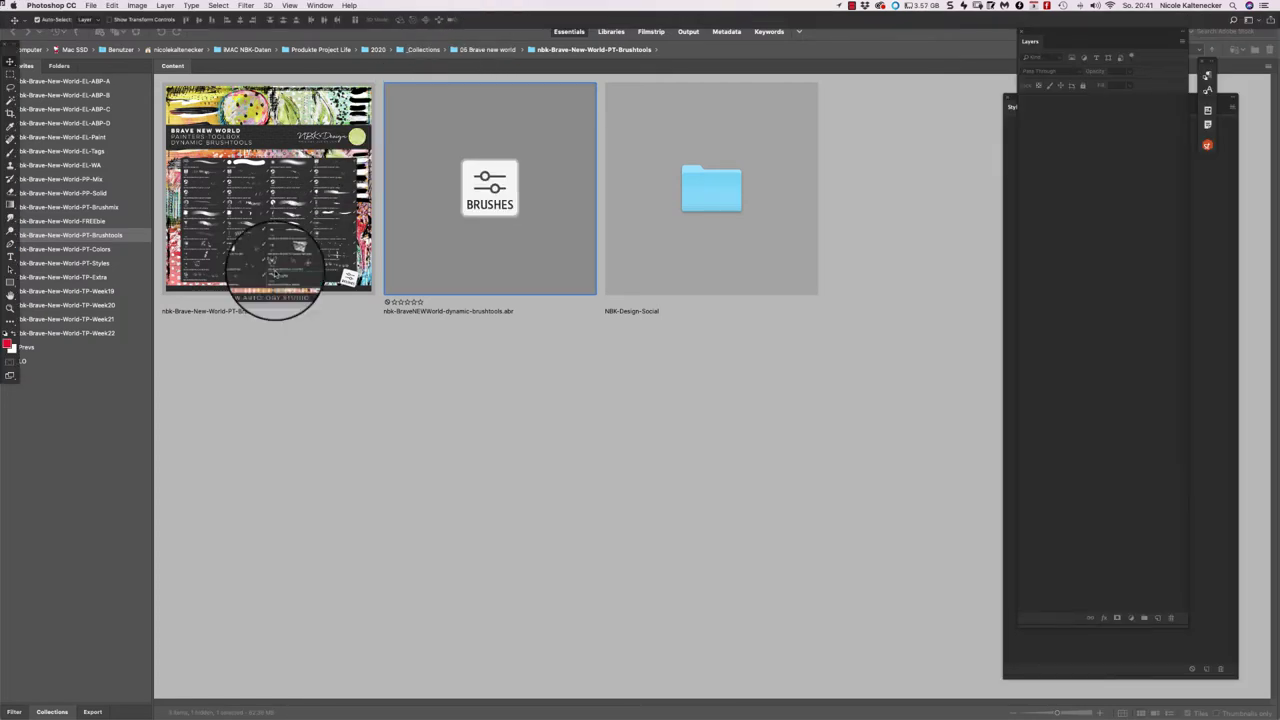
left_click(171, 309)
- From the nbk-Brave-New-World-PT-Colors folder, load nbk-Brave-New-World-PT-Styles-color.asl into Photoshop and return to Bridge
left_click(112, 250)
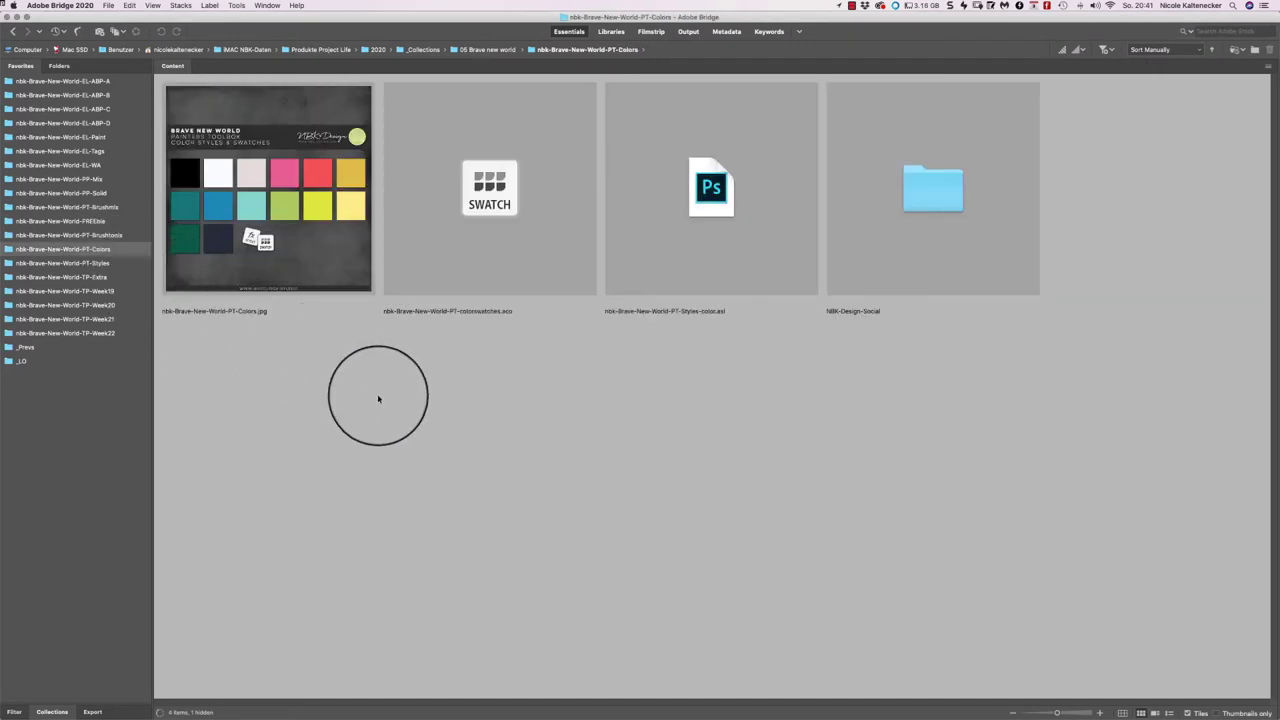
left_click_drag(451, 443, 639, 393)
double_click(721, 210)
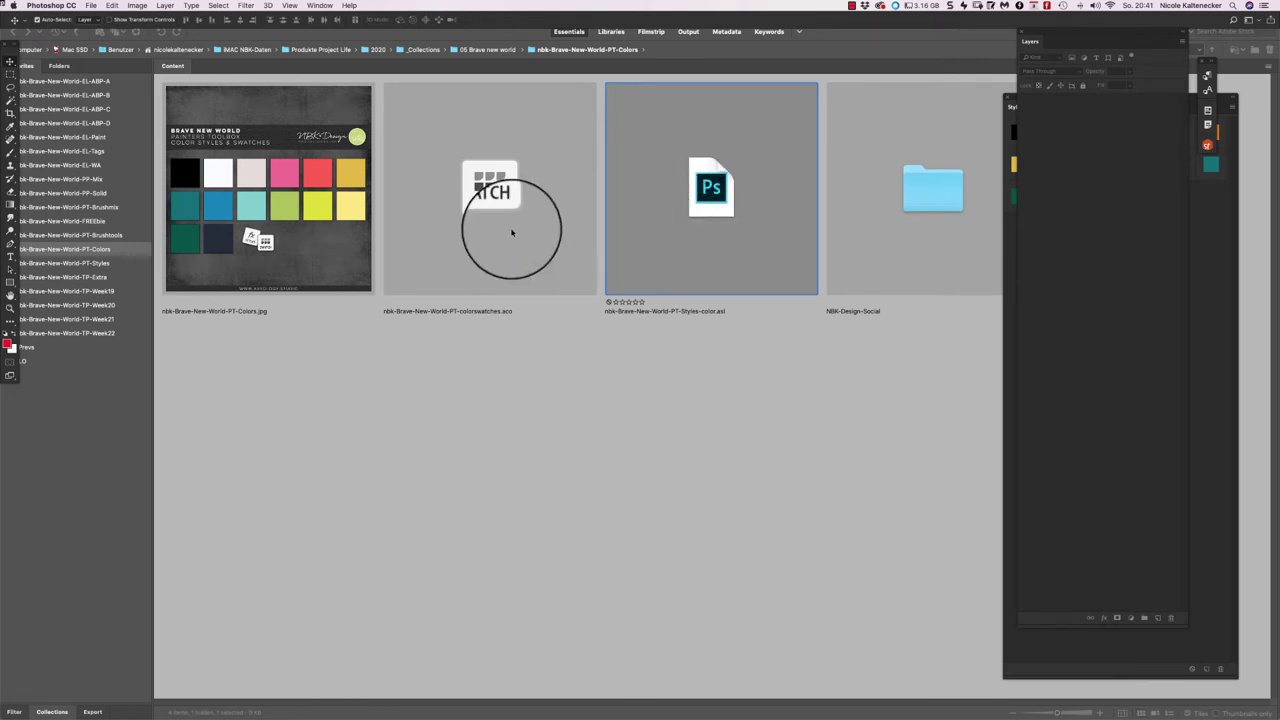
left_click(430, 415)
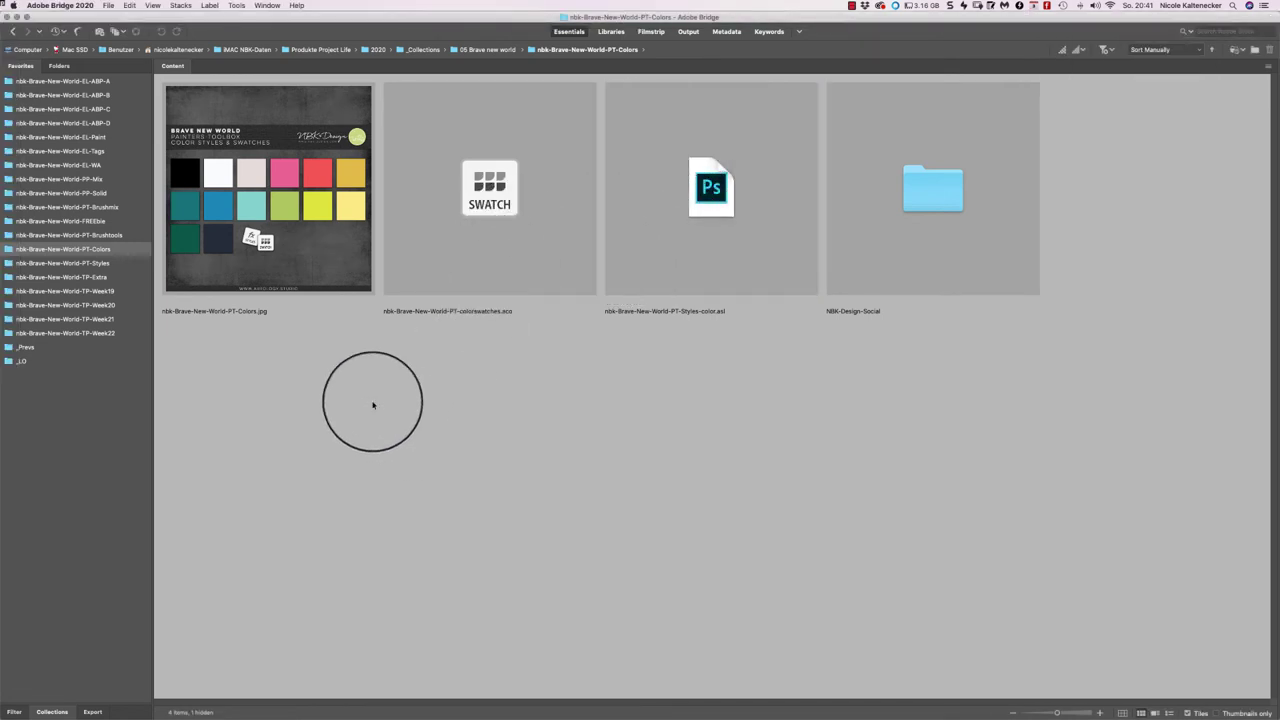
- In the nbk-Brave-New-World-PT-Styles folder, move the artsy, artsybevel, gesso, Paint and the three following ZIP archives to the Trash
left_click(63, 263)
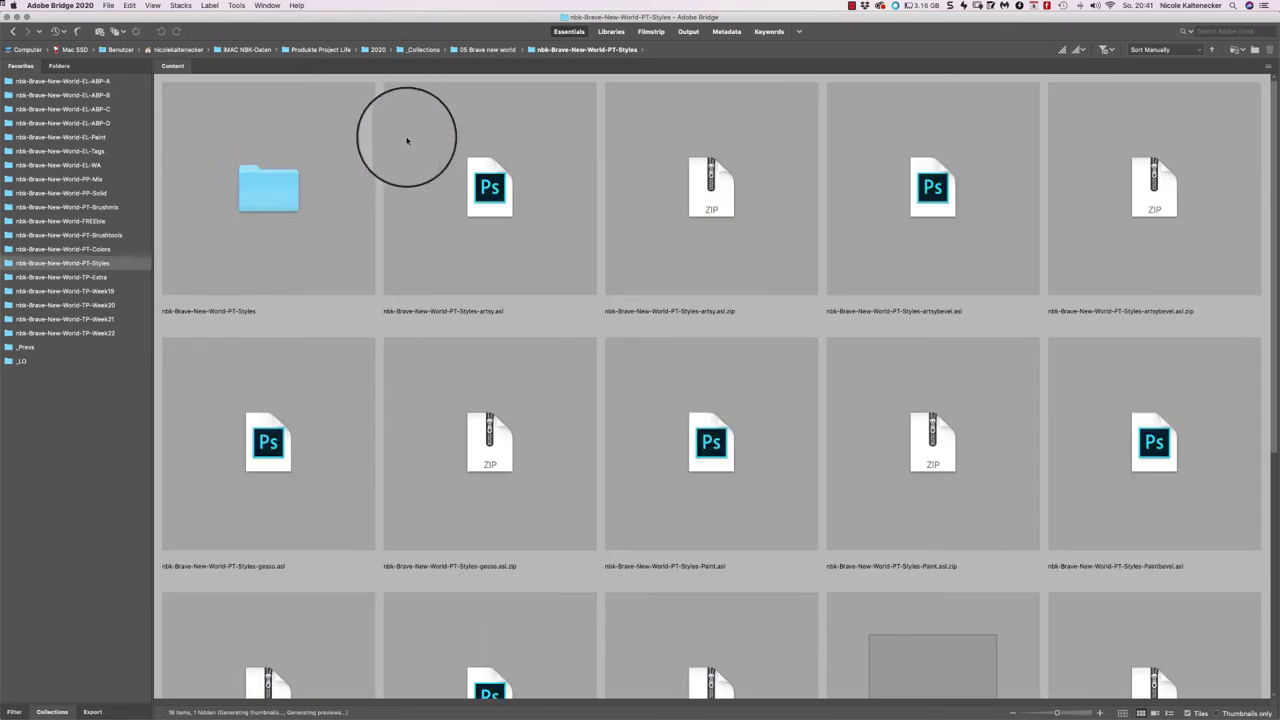
left_click(708, 192)
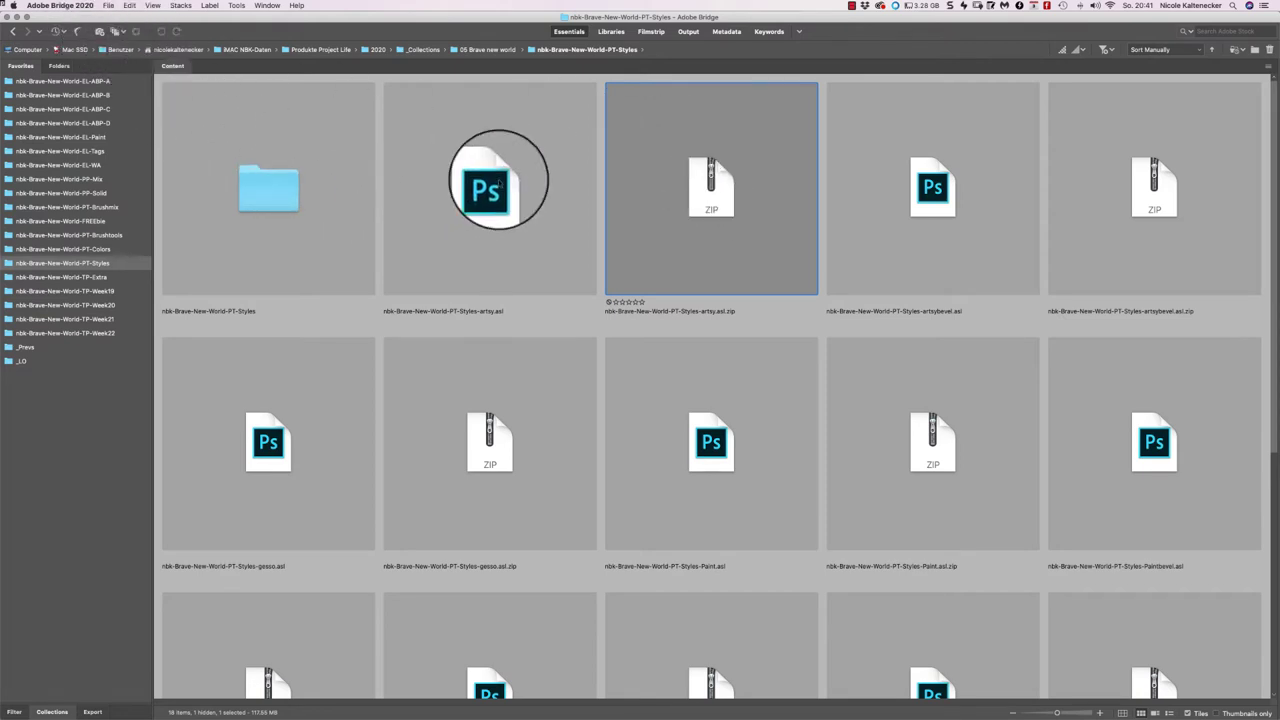
left_click(501, 433, "super")
left_click(834, 457, "super")
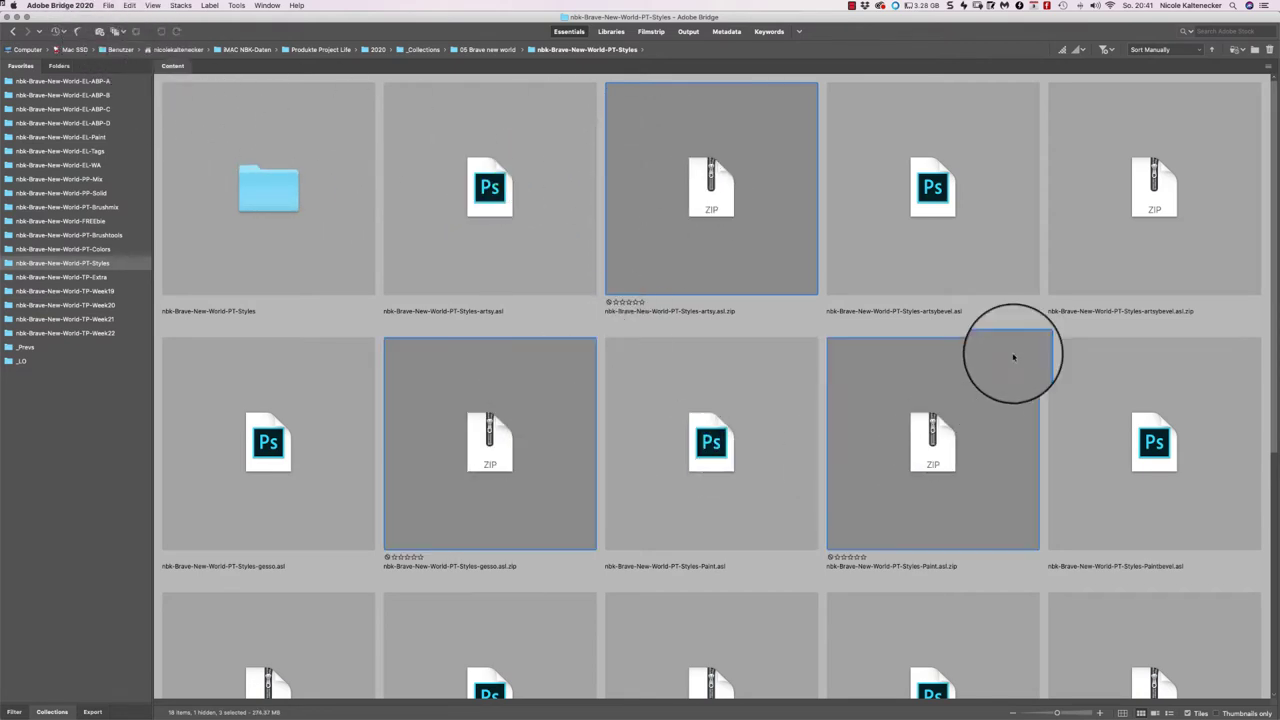
left_click(1160, 170, "super")
left_click(318, 666, "super")
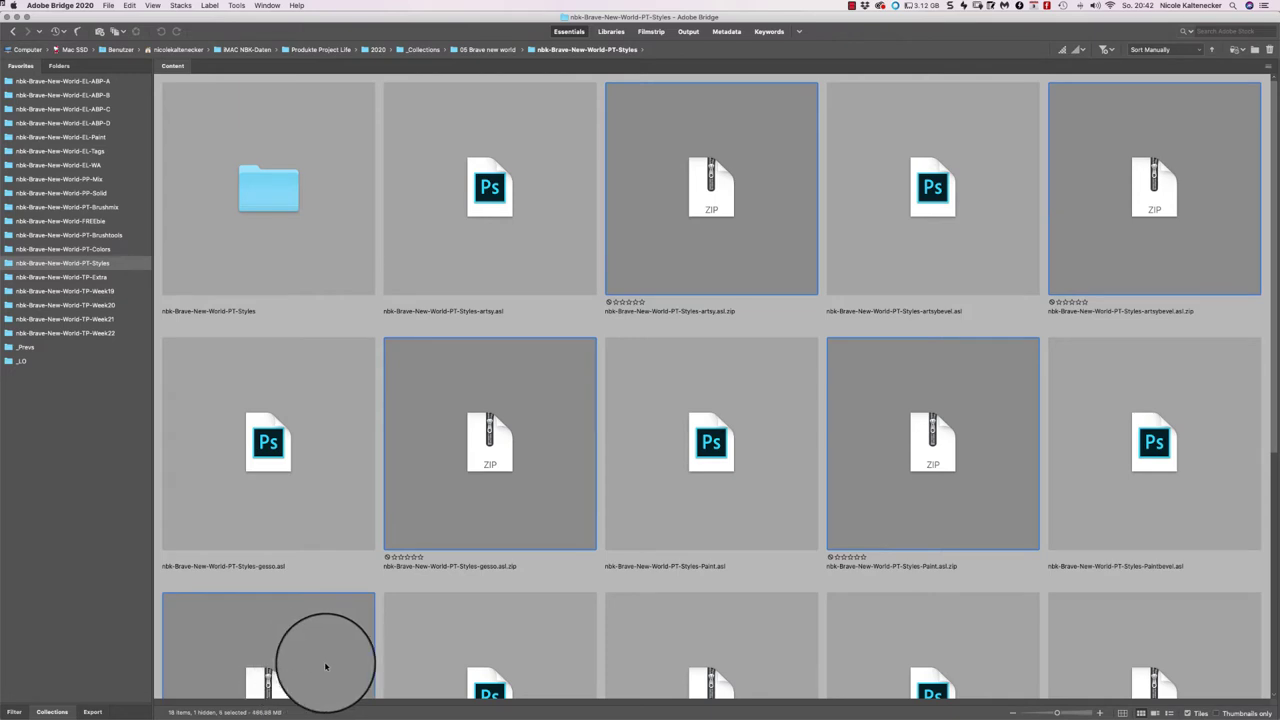
left_click(705, 667, "super")
left_click(1153, 672, "super")
key("super+BackSpace")
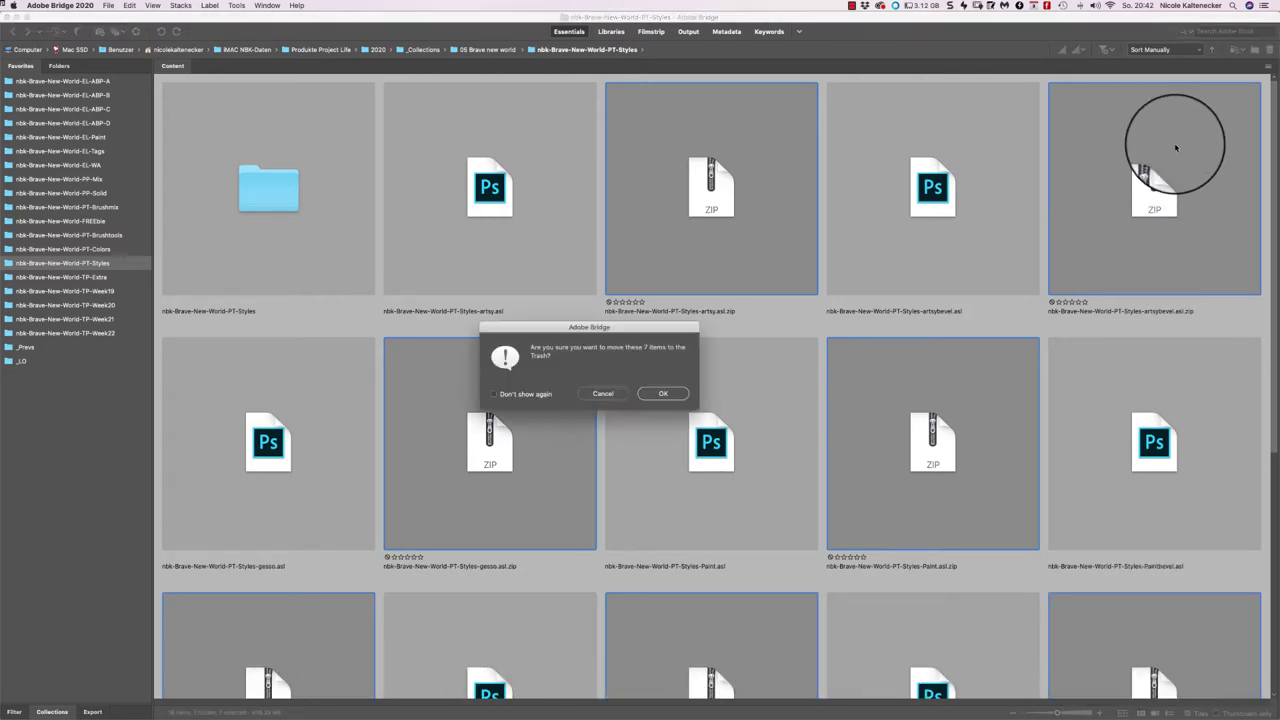
left_click(668, 394)
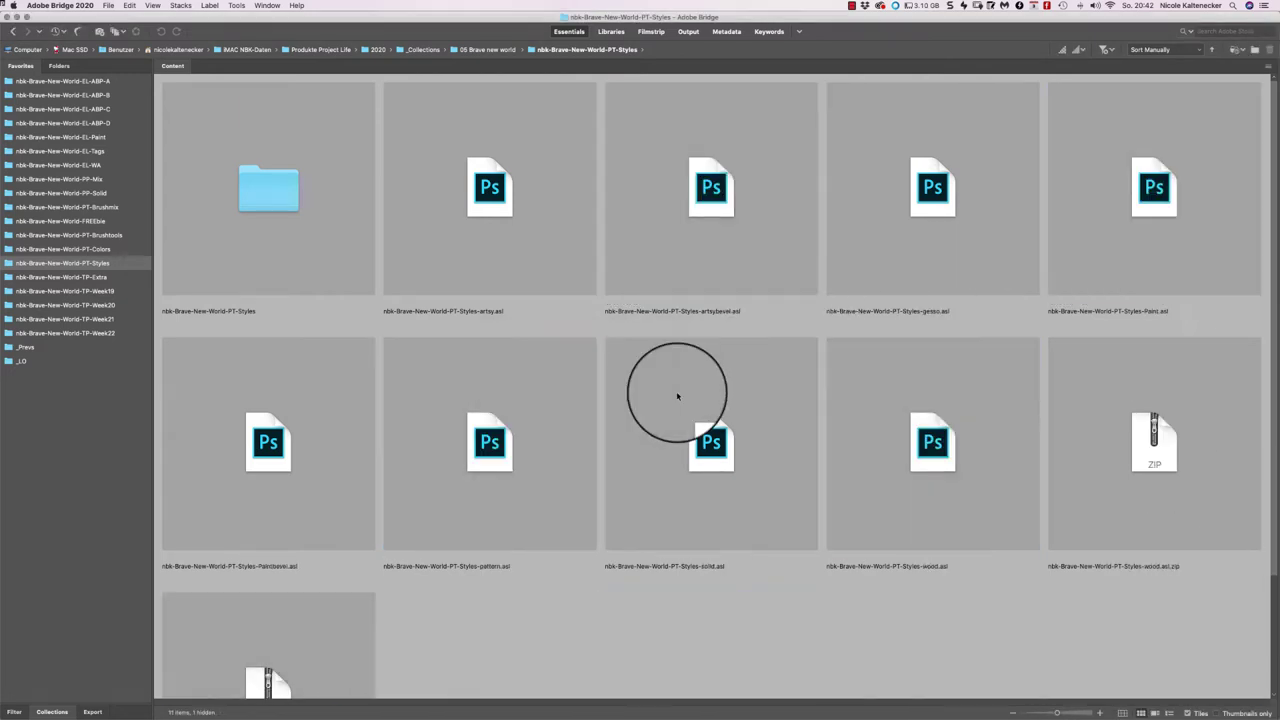
- Move the two remaining ZIP archives, including nbk-Brave-New-World-PT-Styles-wood.asl.zip, to the Trash
left_click(1120, 445)
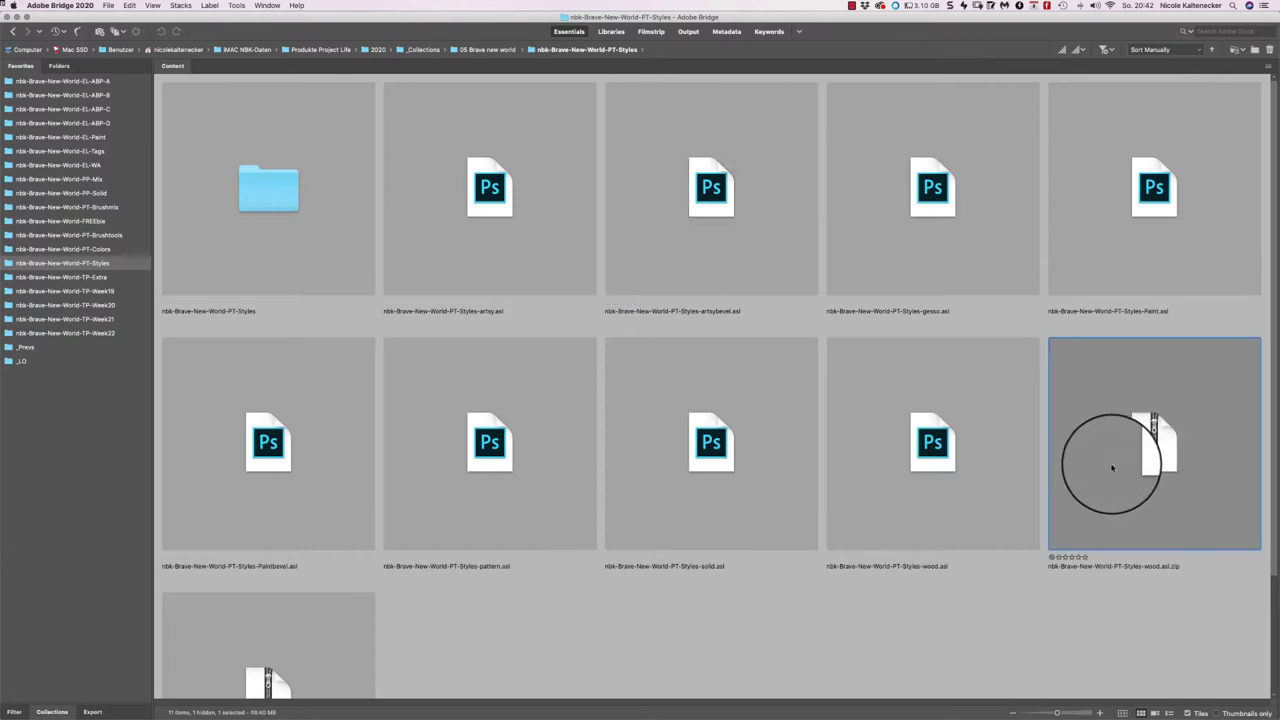
left_click(320, 631, "super")
key("super+BackSpace")
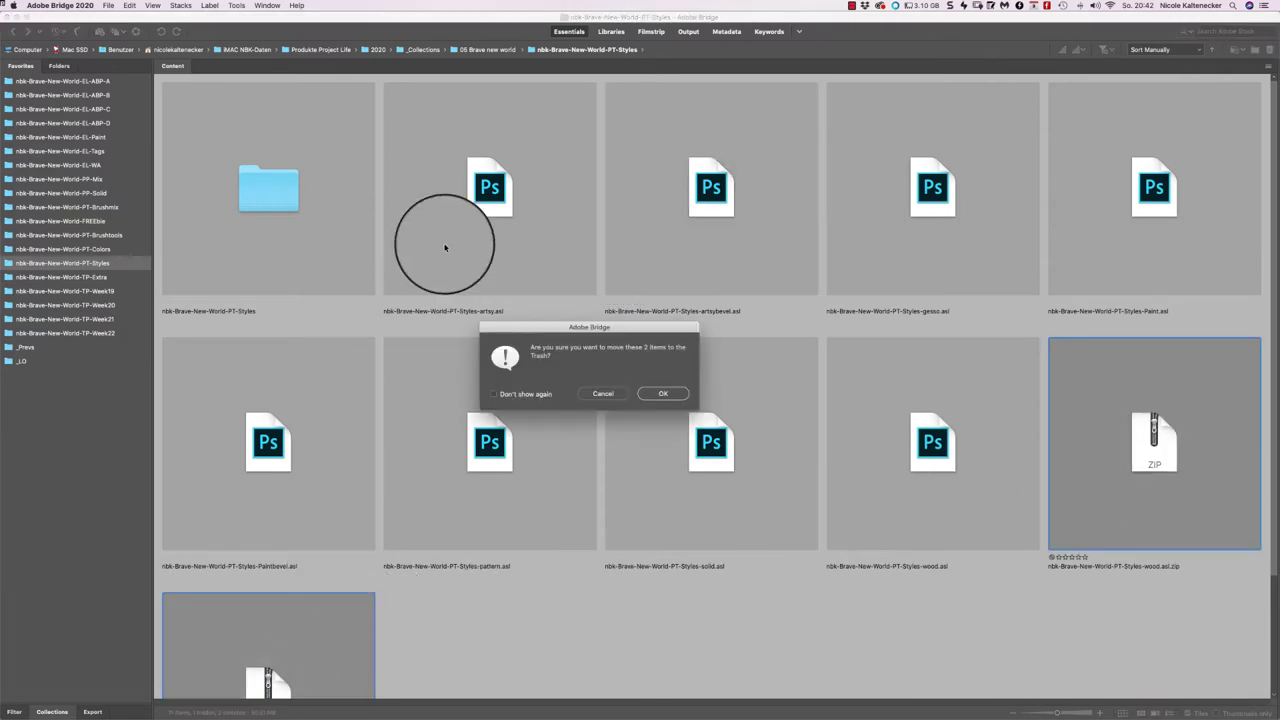
left_click(655, 396)
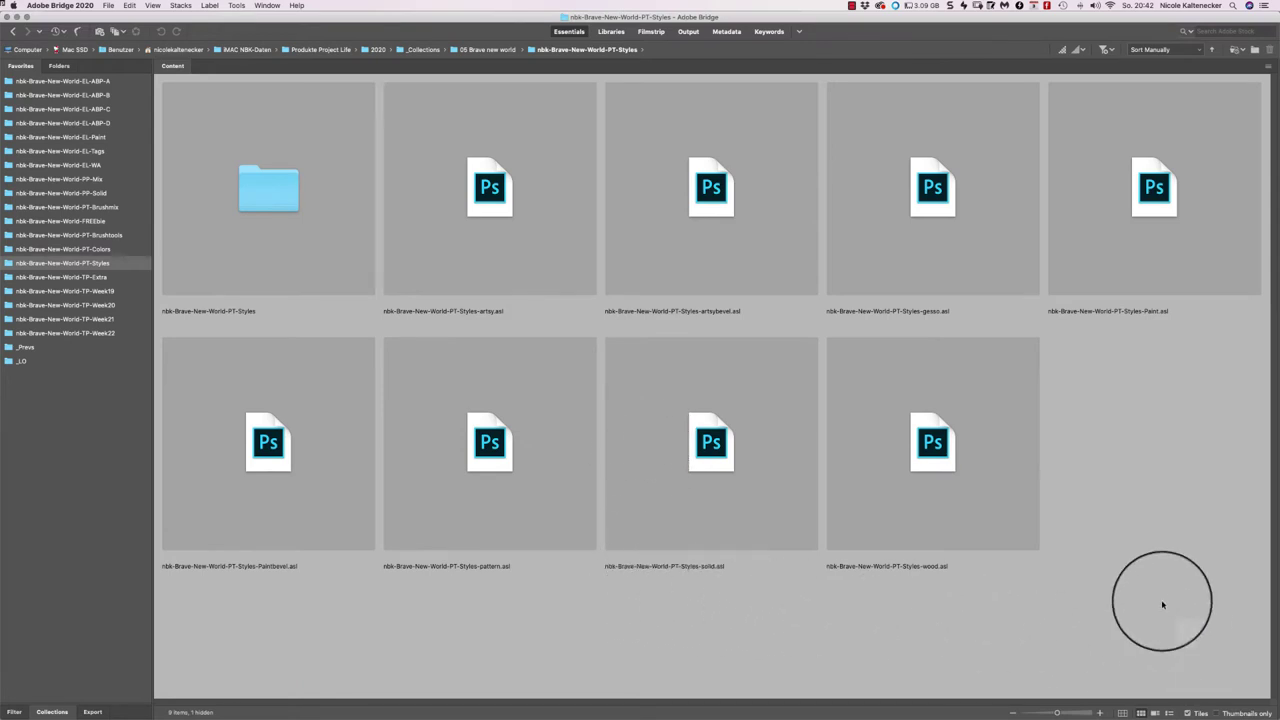
- Load all eight .asl style files in the PT-Styles folder into Photoshop together and return to Bridge
mouse_move(1193, 648)
left_mouse_down()
mouse_move(443, 311)
mouse_move(314, 289)
mouse_move(357, 360)
mouse_move(251, 214)
mouse_move(284, 192)
left_mouse_up()
left_click(284, 192, "super")
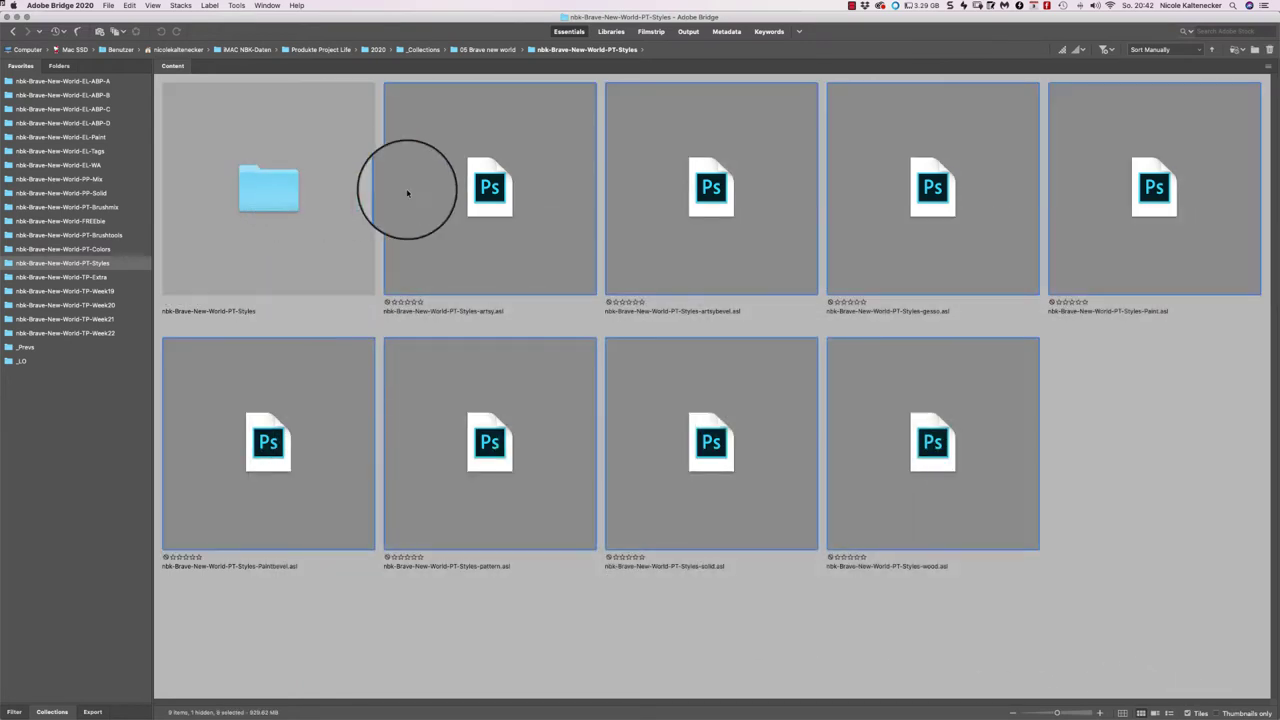
double_click(500, 196)
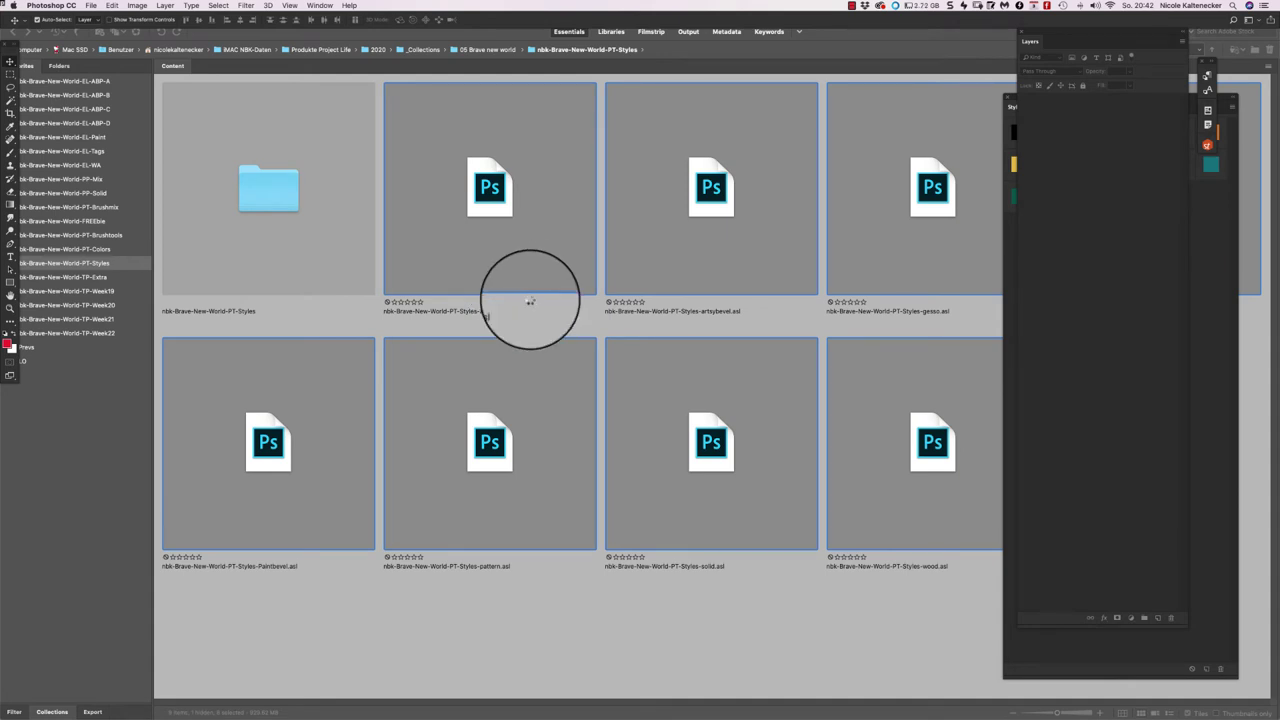
left_click(457, 600)
- Open the nested nbk-Brave-New-World-PT-Styles folder and examine the full-screen preview of nbk-Brave-New-World-PT-Styles.jpg
left_click(289, 200)
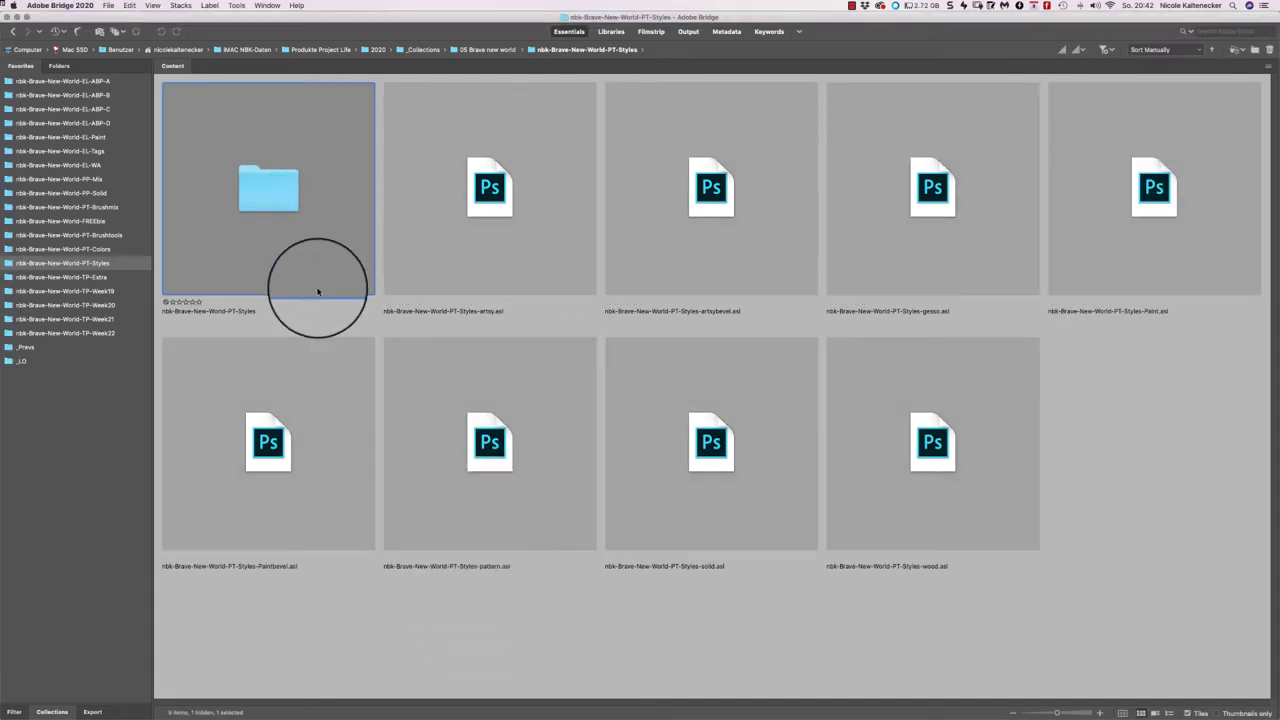
double_click(291, 194)
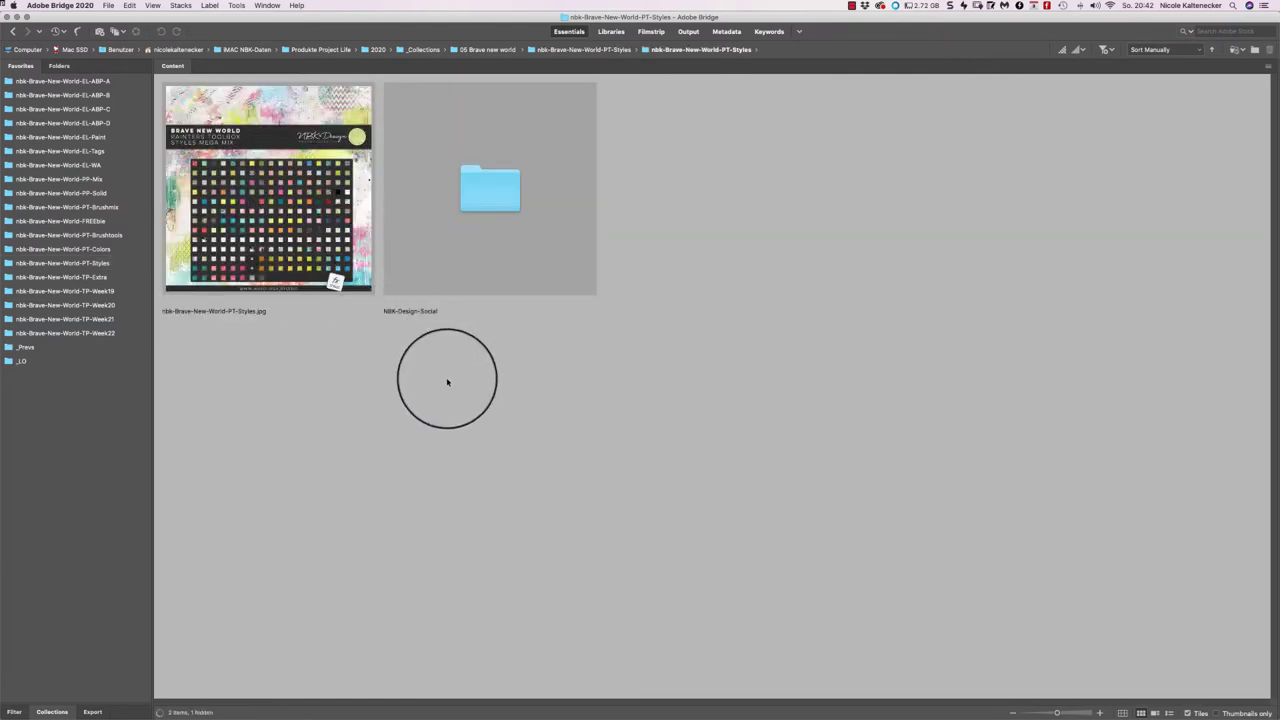
left_click(335, 240)
key("space")
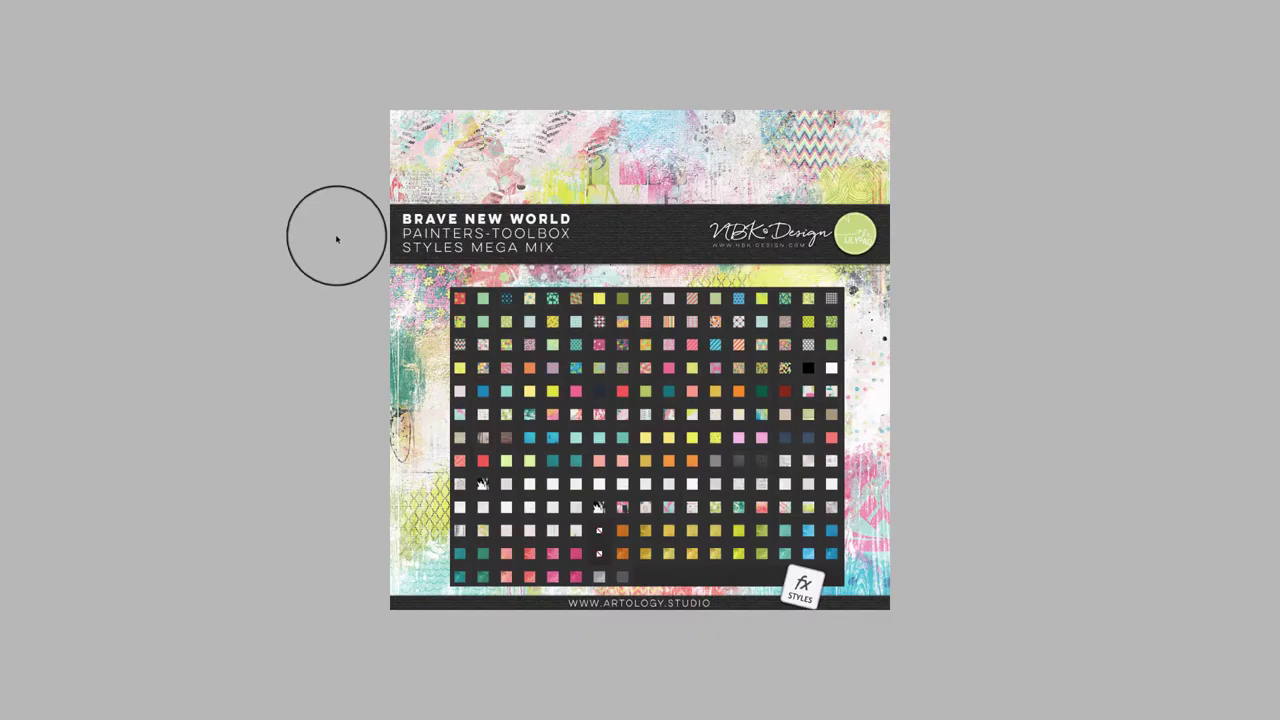
left_click_drag(337, 238, 815, 235)
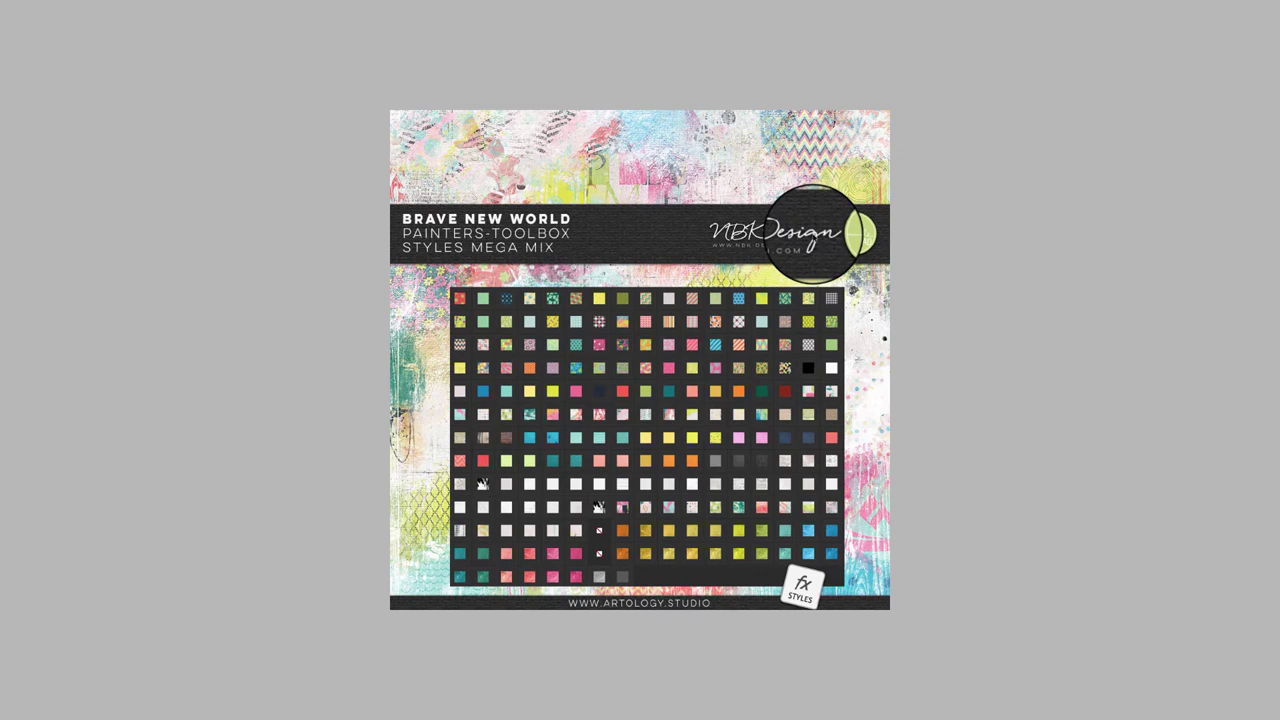
left_click_drag(815, 235, 641, 322)
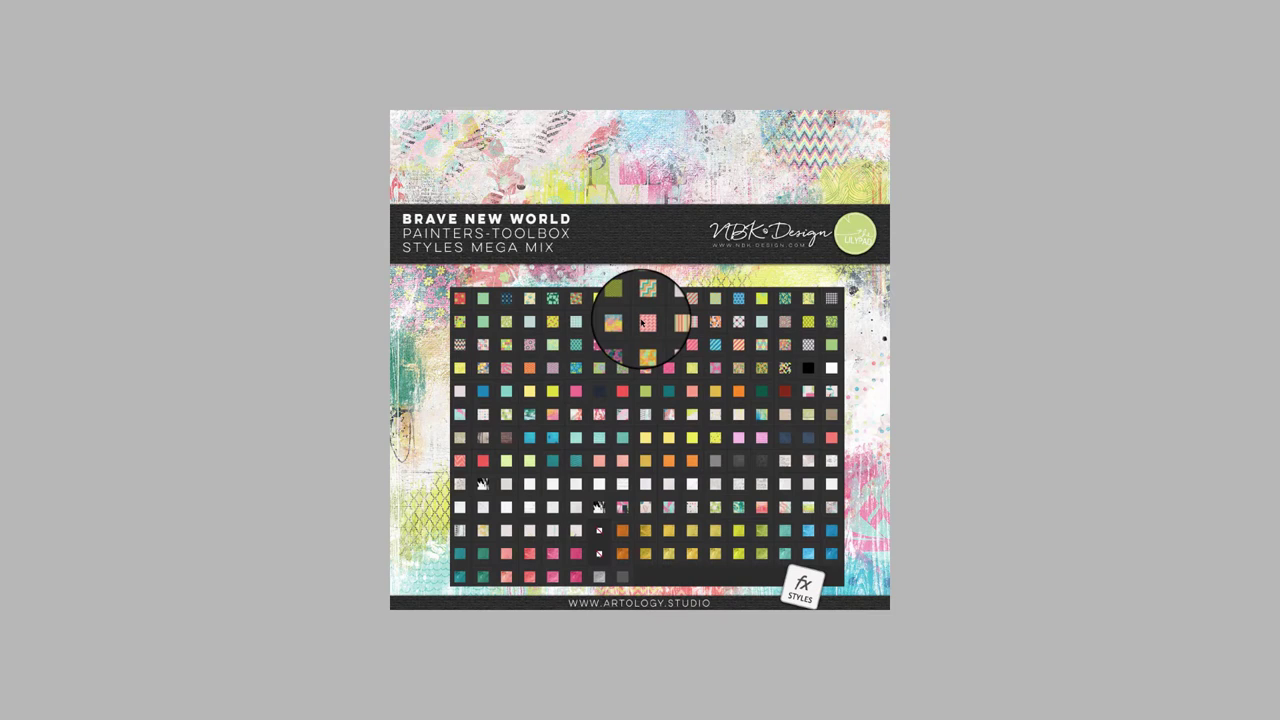
left_click_drag(641, 322, 637, 718)
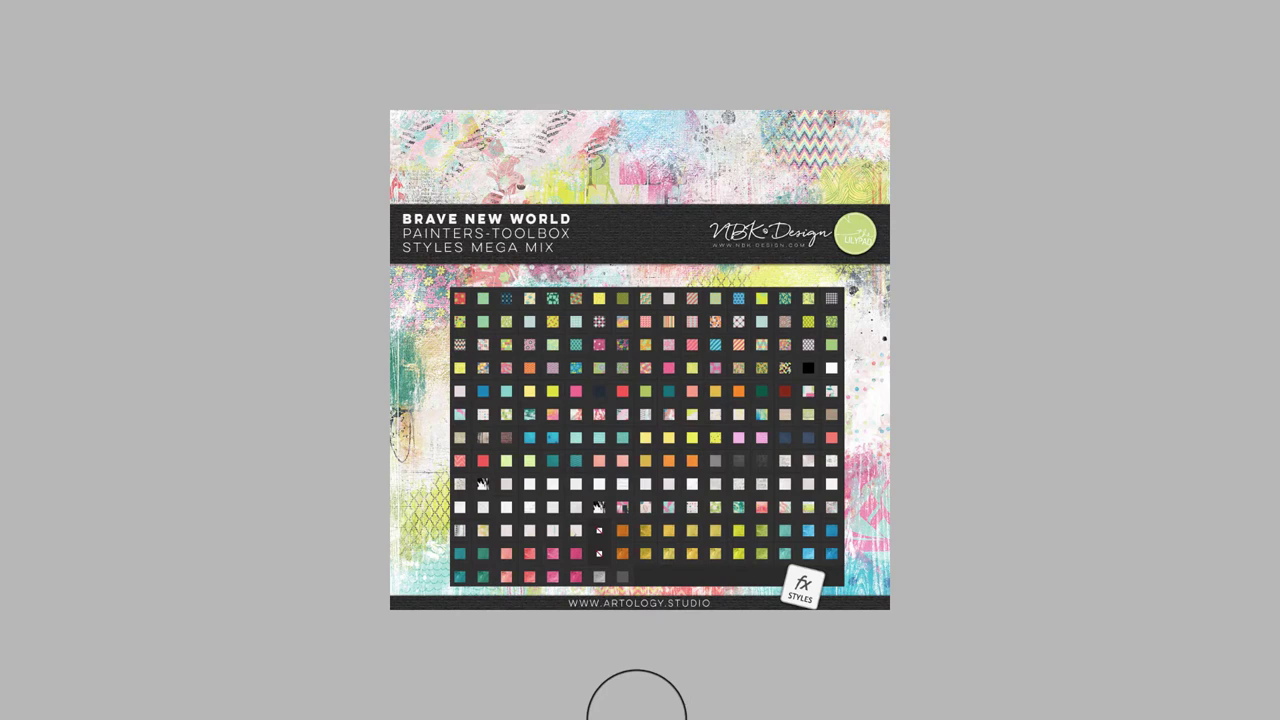
key("space")
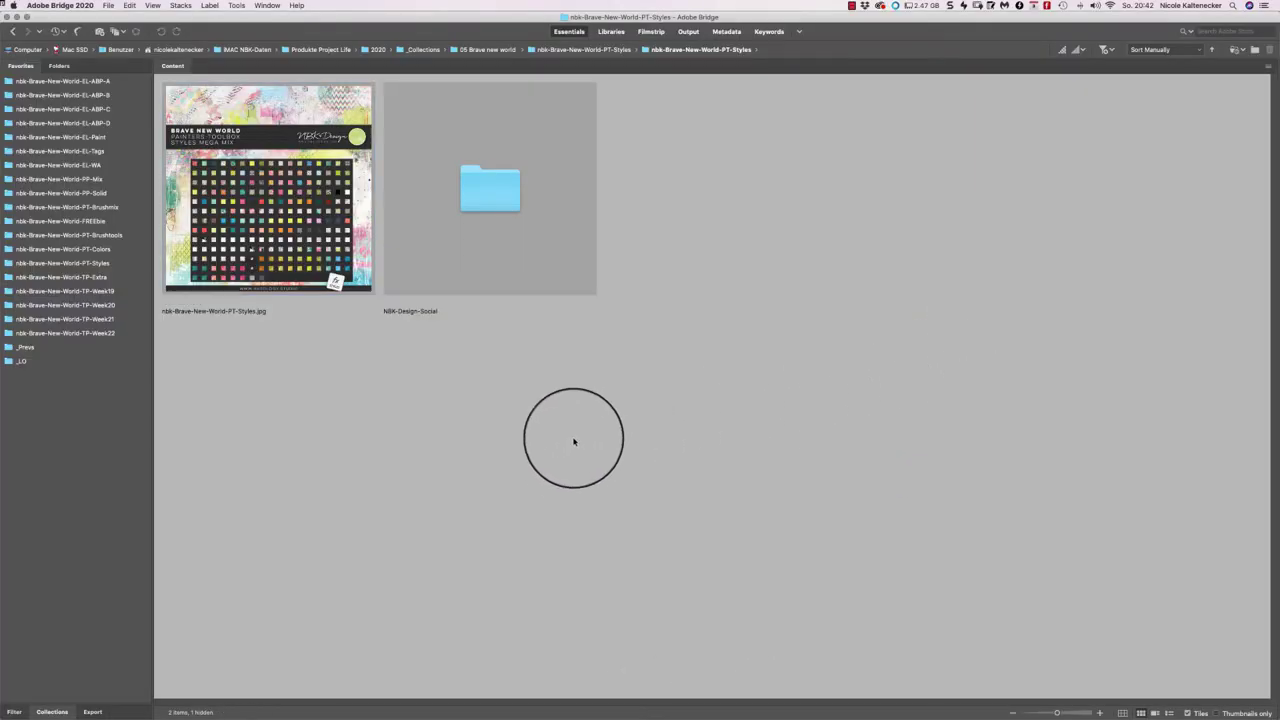
- Switch to Photoshop, then reposition the Untitled-1 document window and enlarge it around the blank white canvas
mouse_move(500, 714)
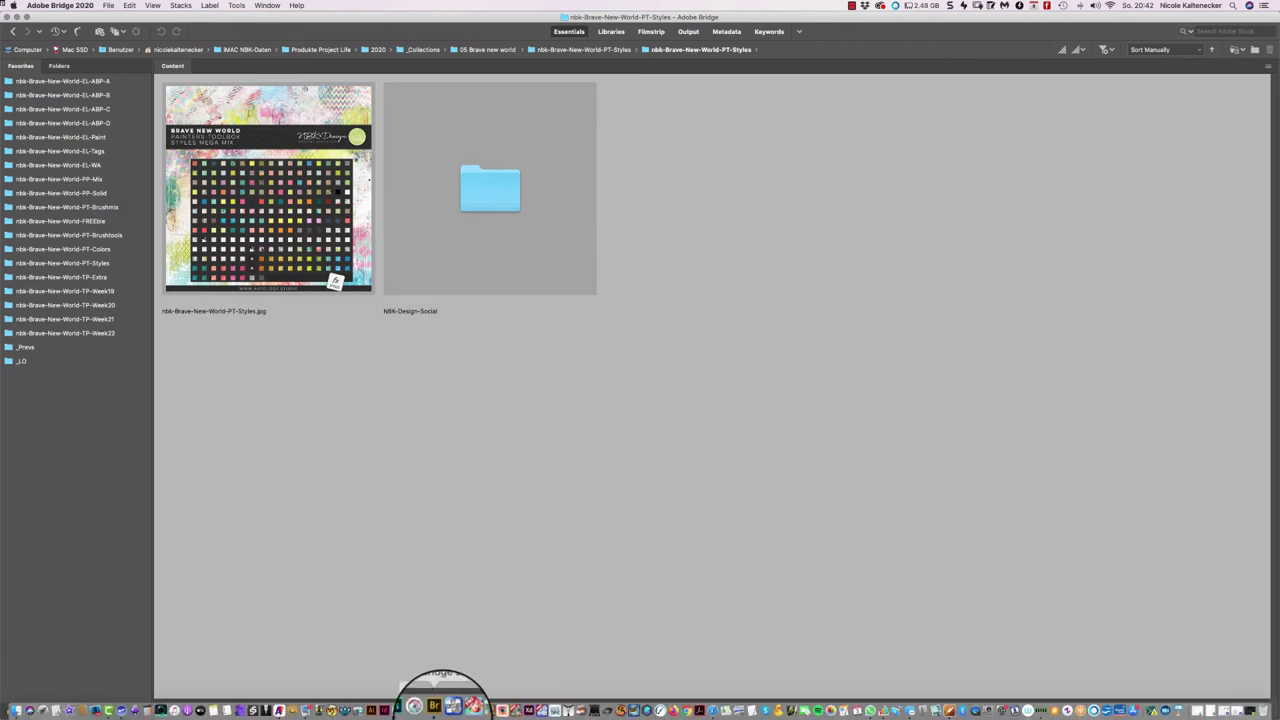
left_click(395, 708)
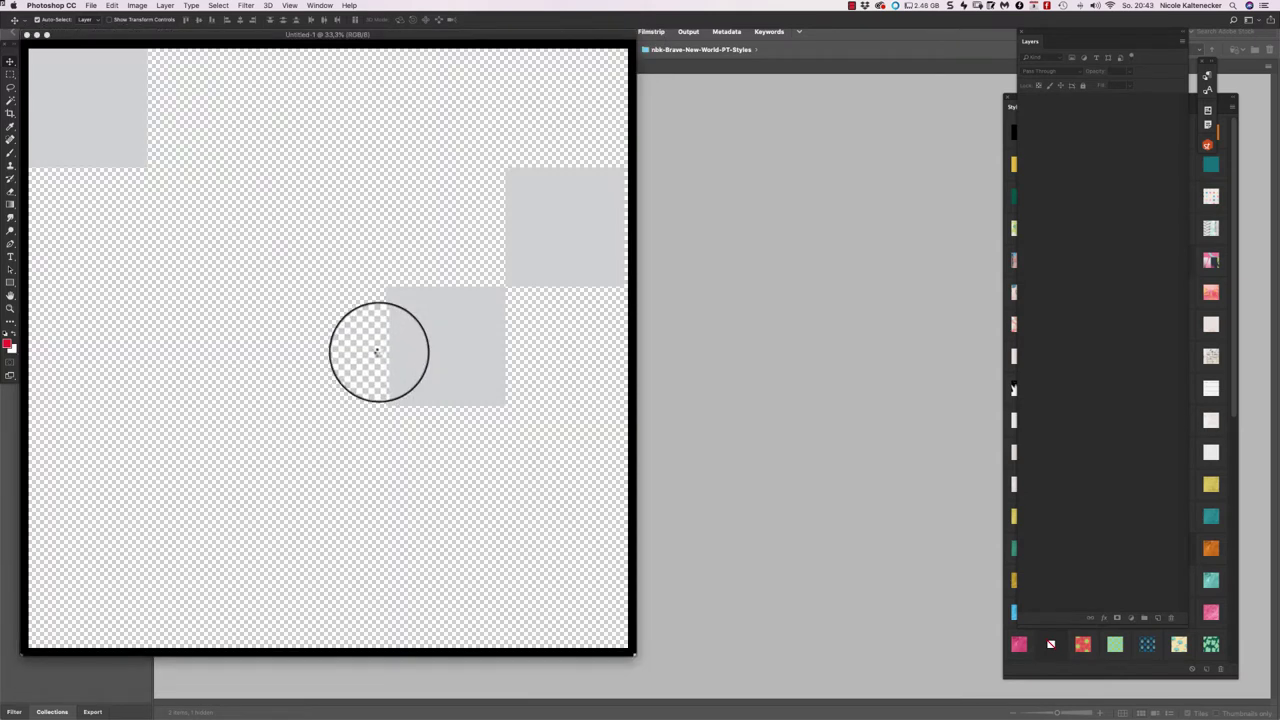
left_click_drag(559, 34, 671, 14)
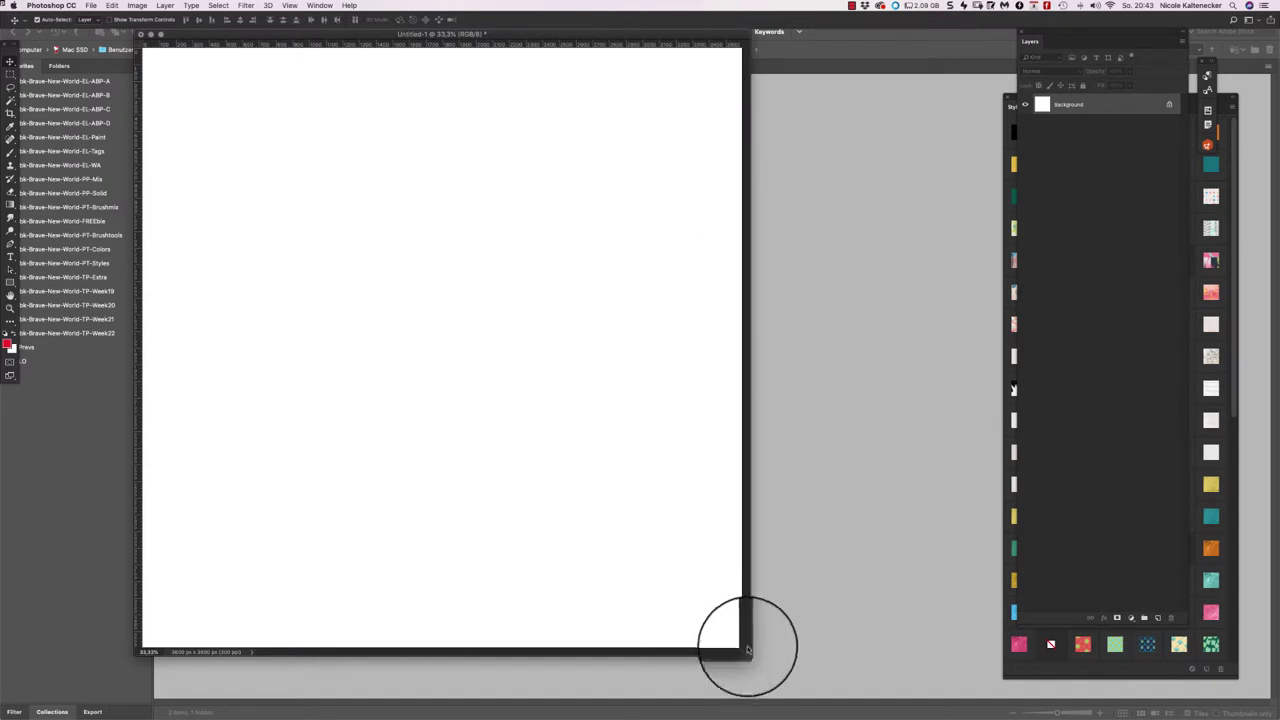
left_click_drag(740, 648, 829, 706)
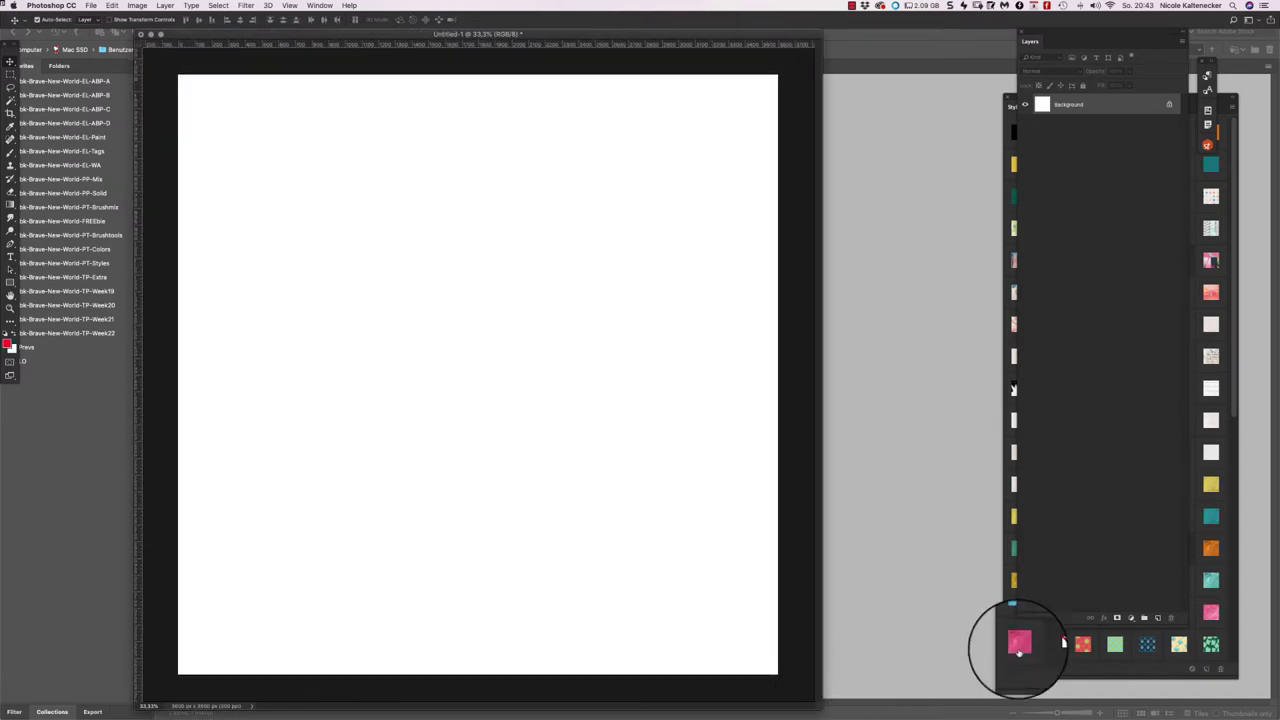
- Shorten the Layers panel and move it beside the Styles panel so all style thumbnails are uncovered
left_click_drag(1094, 626, 1087, 111)
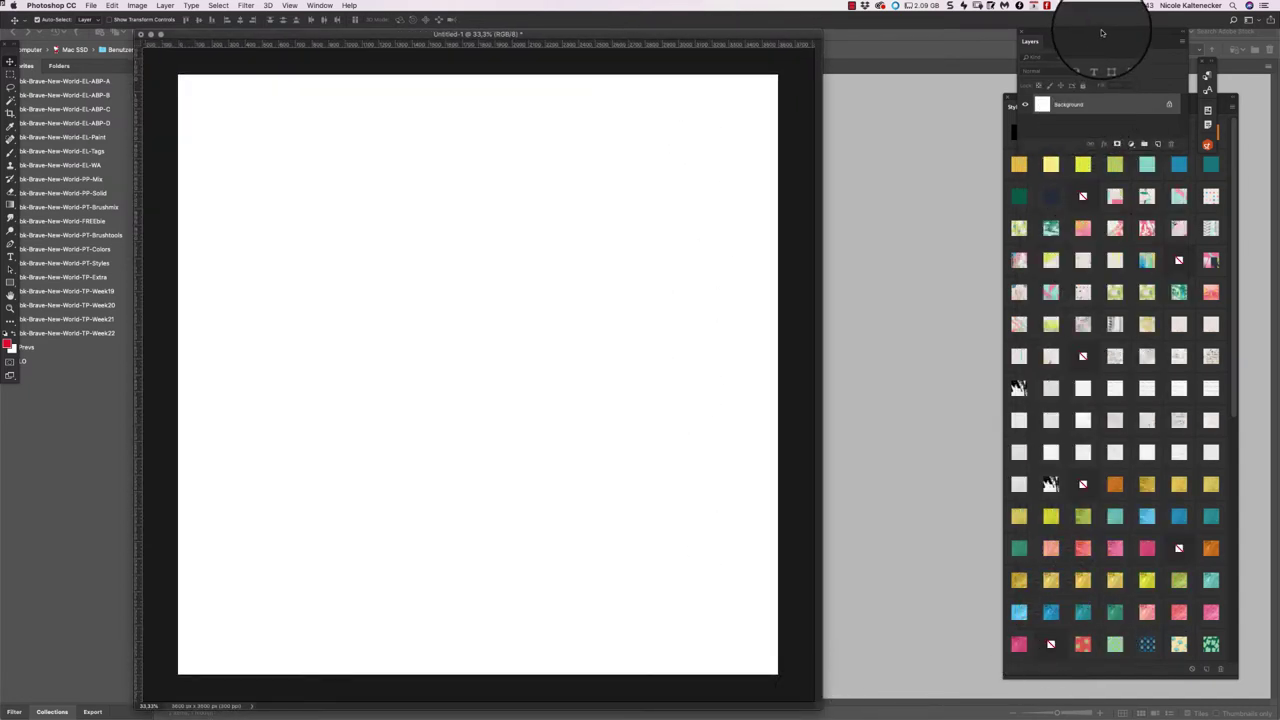
left_click_drag(1086, 30, 943, 27)
mouse_move(1083, 97)
left_mouse_down()
mouse_move(1085, 67)
mouse_move(1086, 92)
left_mouse_up()
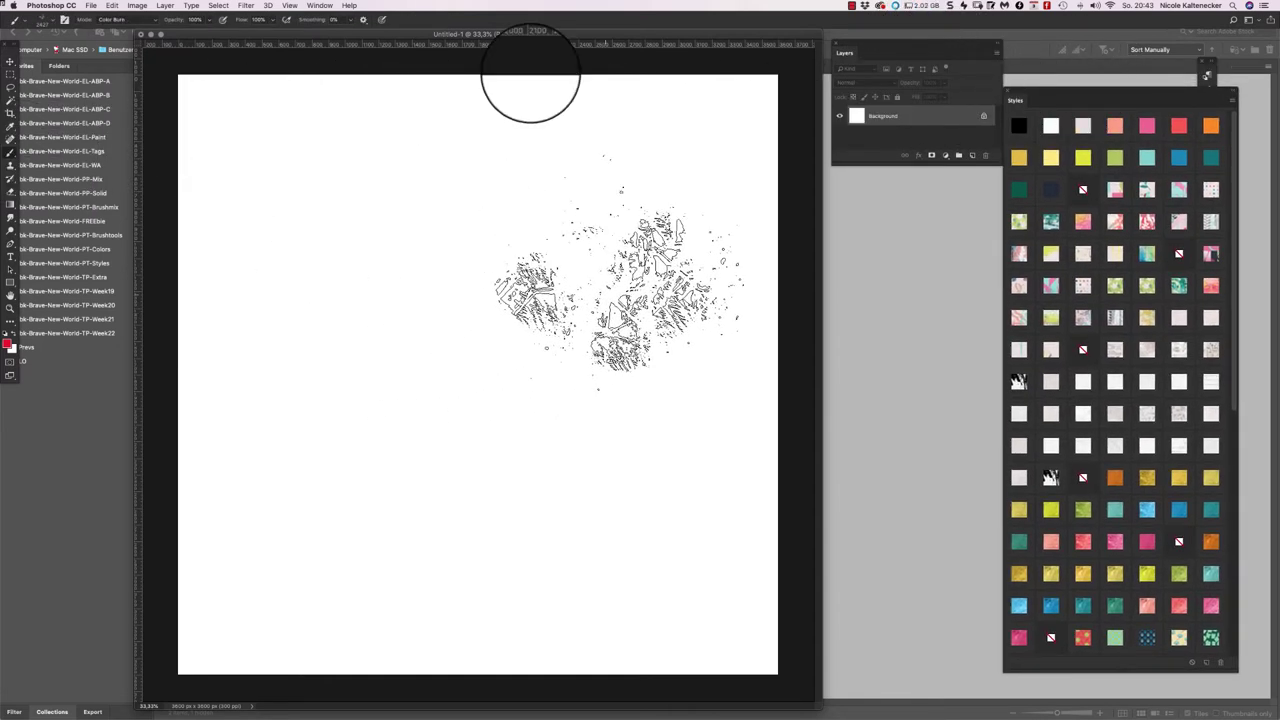
- Add a new layer above the background and stamp the current texture brush in red on the canvas's upper-left area
key("super+shift+n")
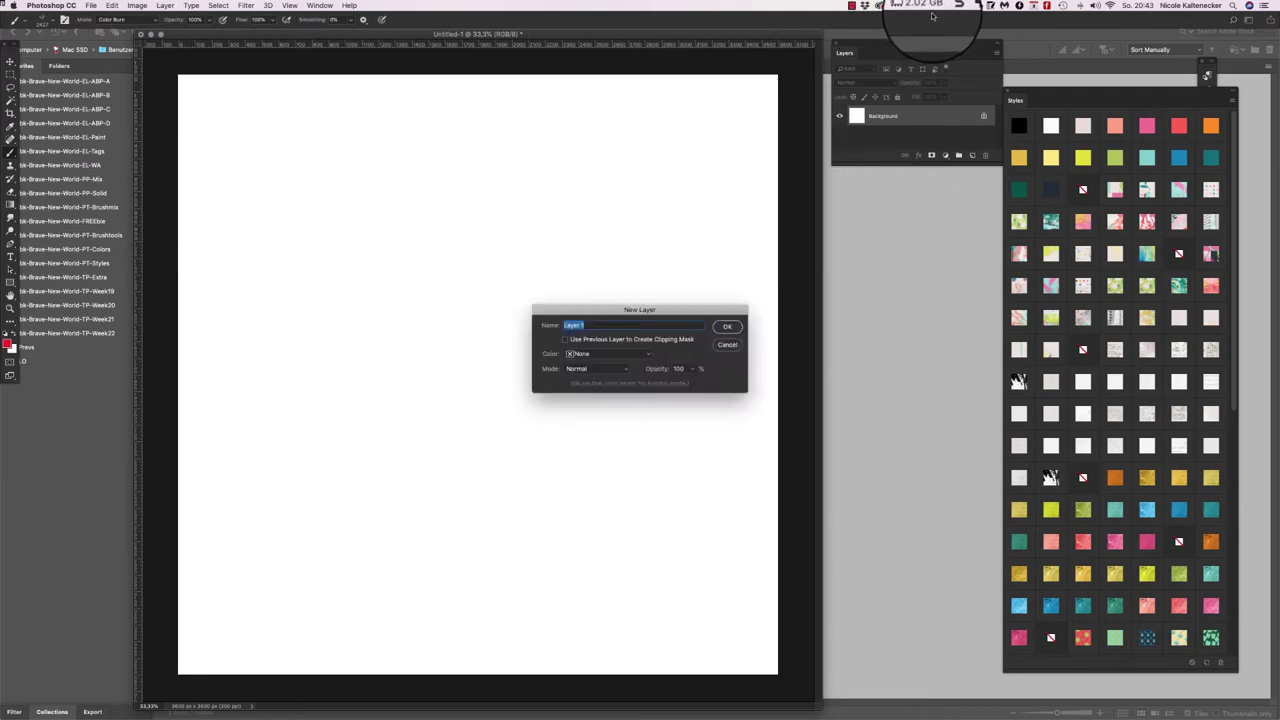
key("Return")
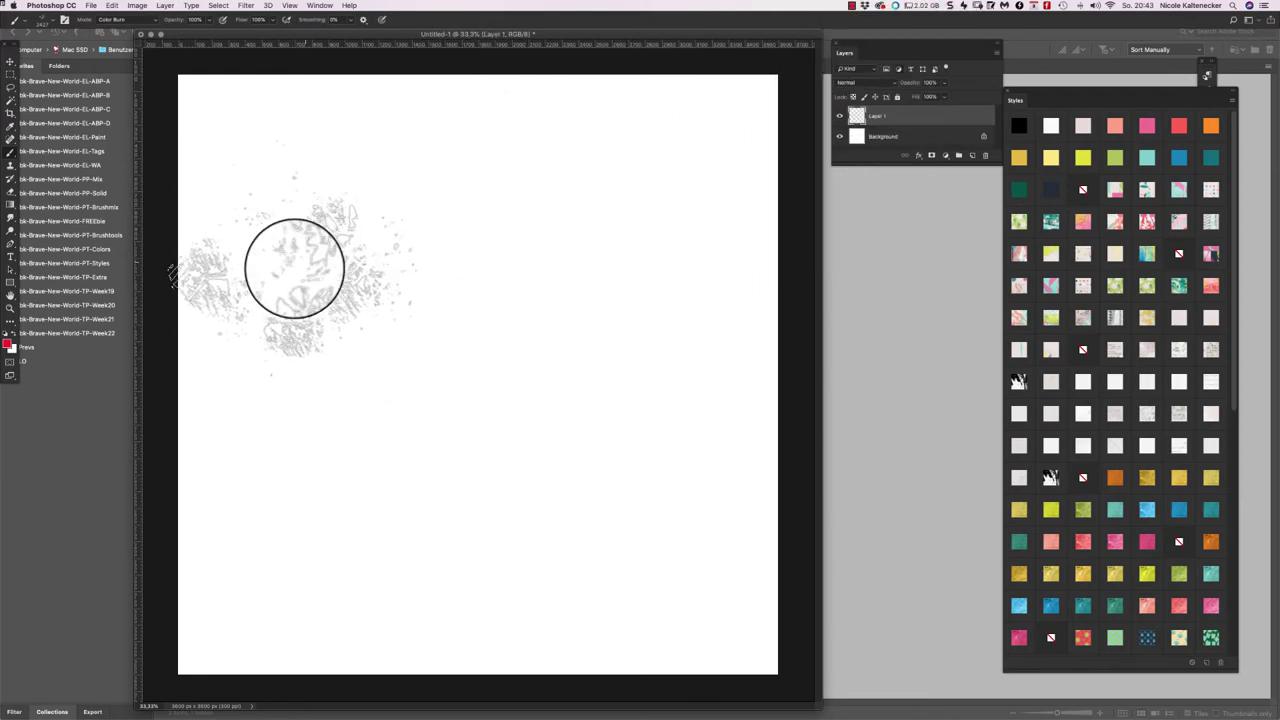
left_click(294, 257)
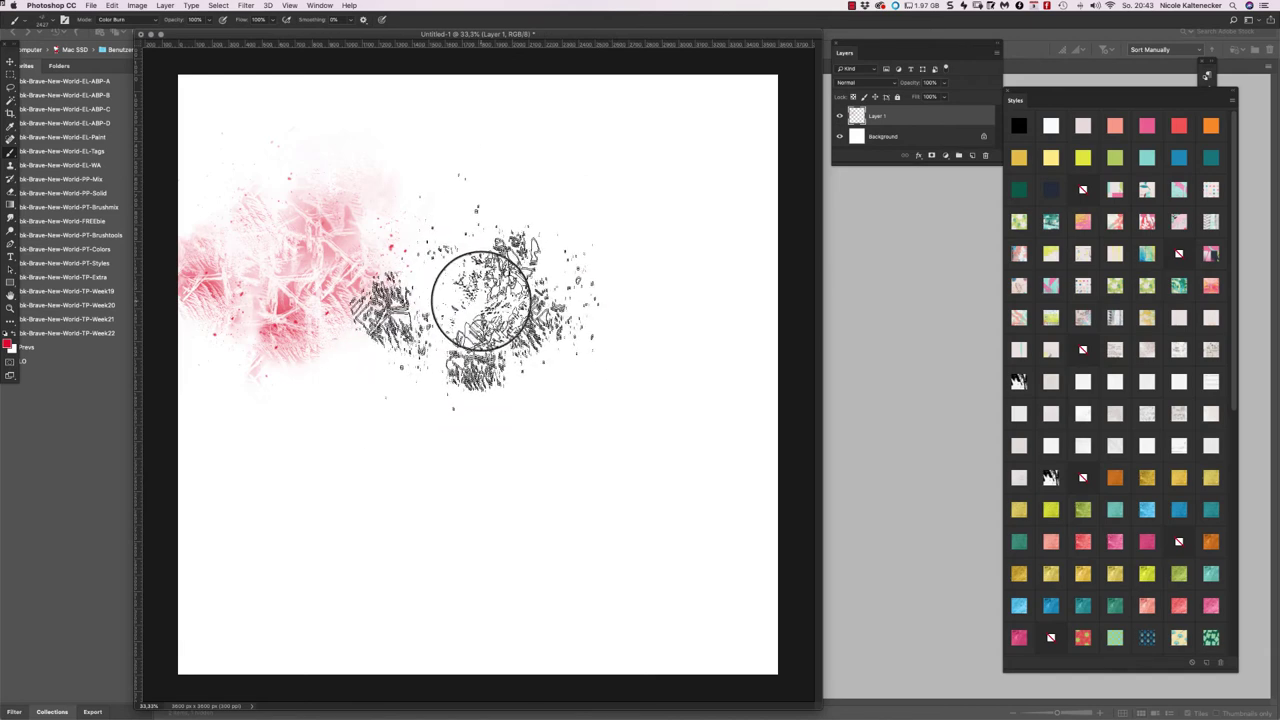
- Expand the nbk-BraveNEWWorld-dynamic-brushtools brush group, then select the whole canvas and clear the painted texture from Layer 1
right_click(477, 296)
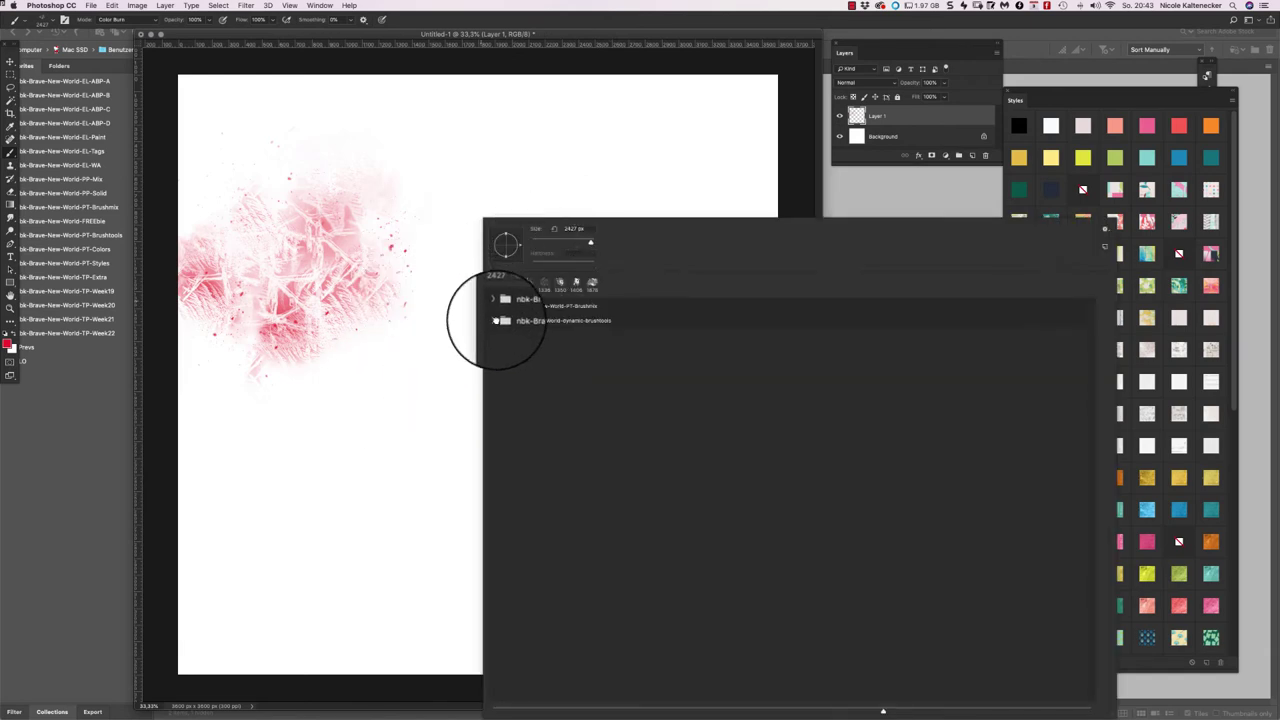
left_click(502, 321)
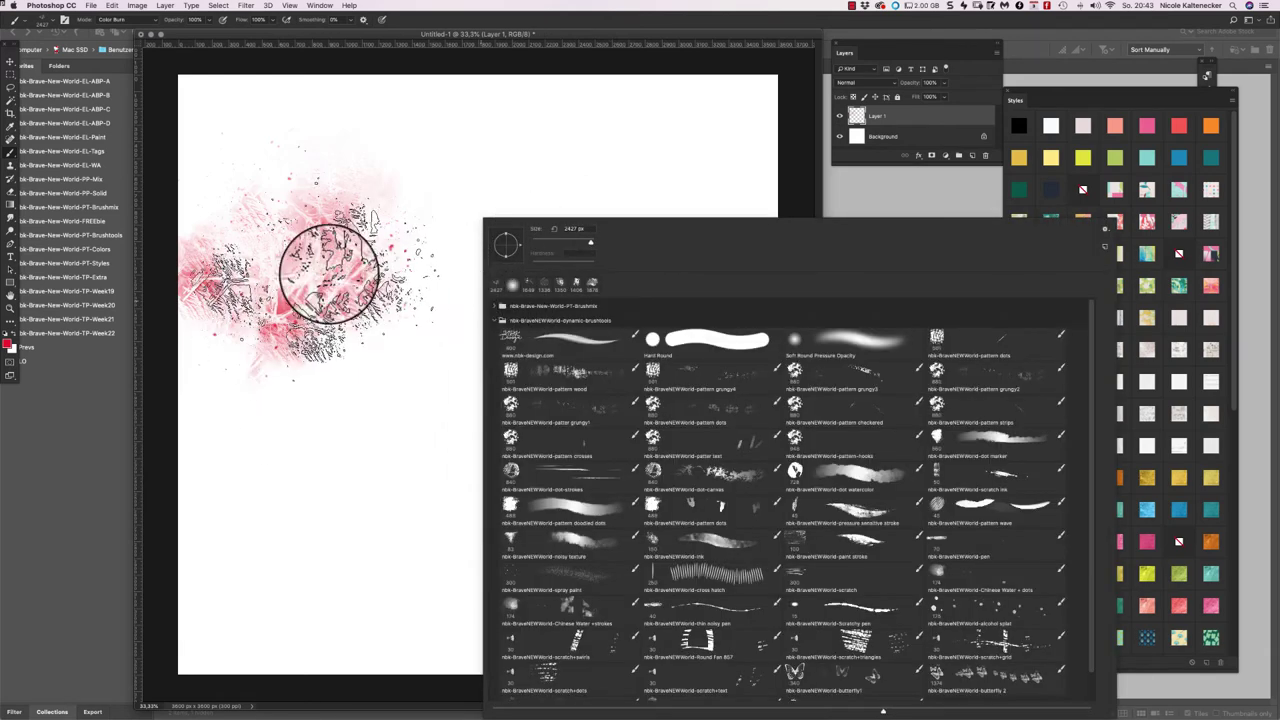
key("Return")
key("super+a")
key("Delete")
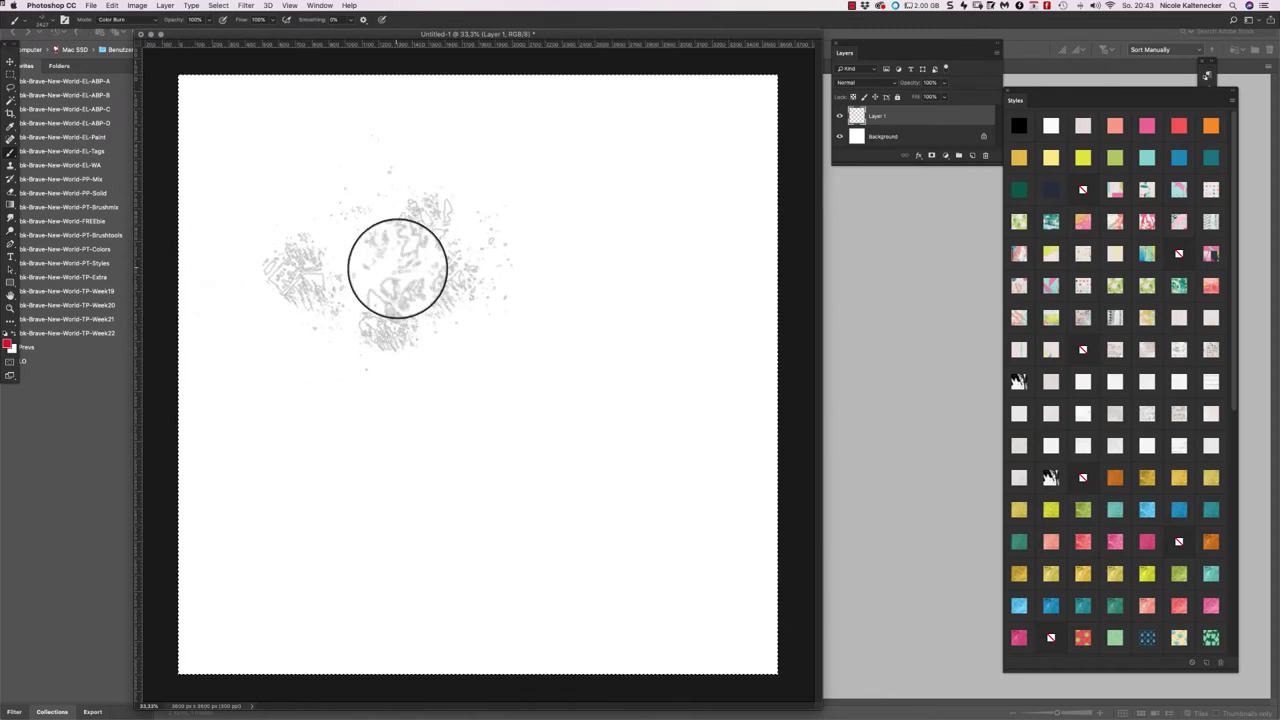
- Choose the nbk-BraveNEWWorld-alcohol splat brush and paint red splatter dots across the middle of the canvas
right_click(400, 271)
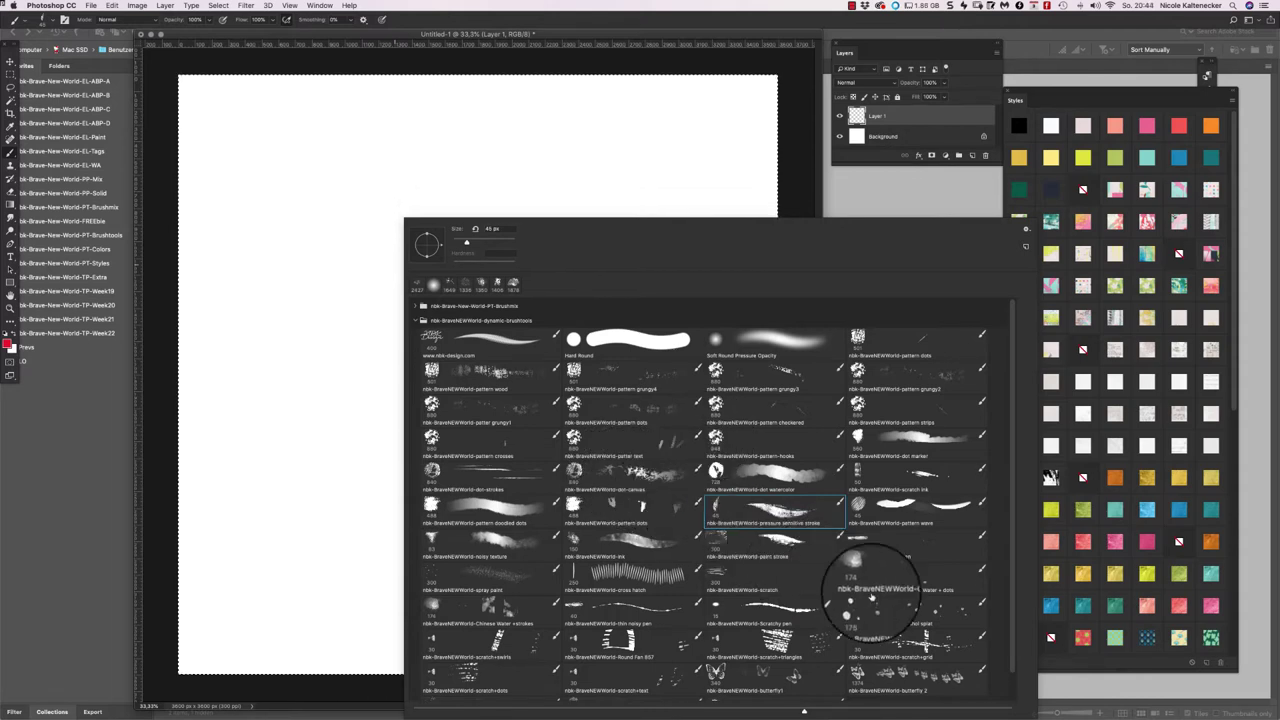
key("Return")
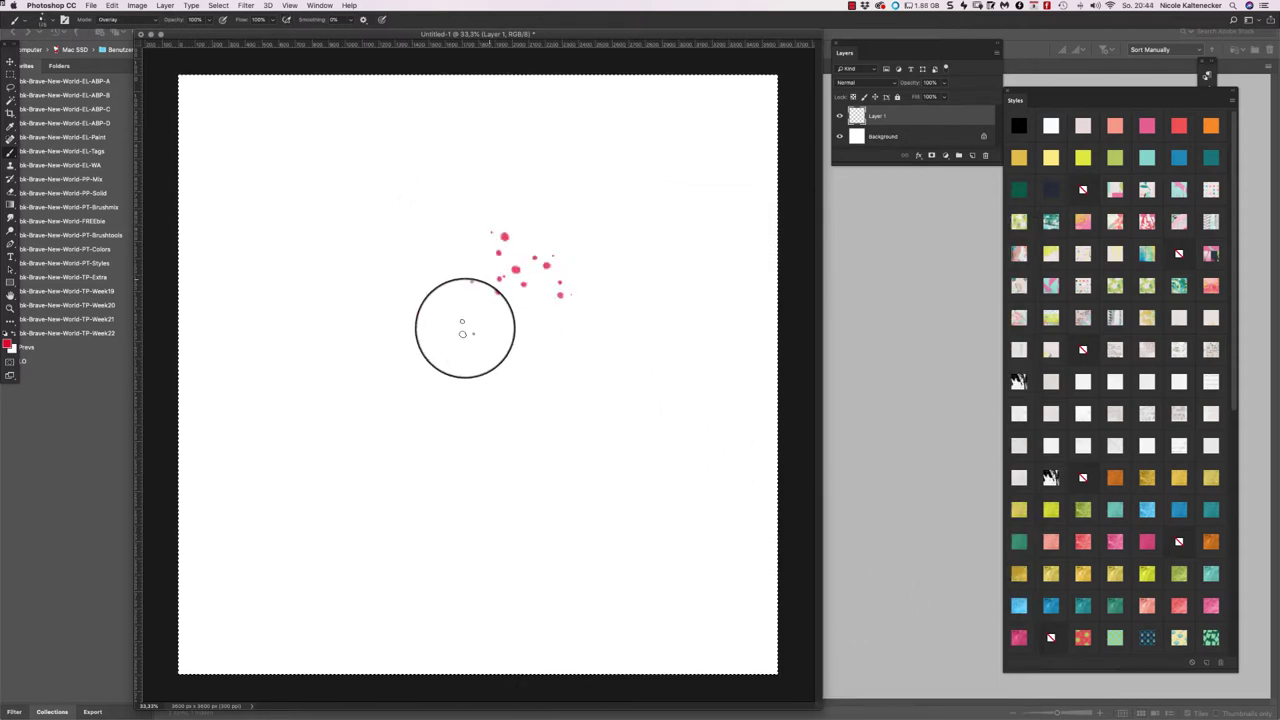
mouse_move(600, 418)
left_mouse_down()
mouse_move(490, 317)
mouse_move(440, 343)
mouse_move(485, 339)
mouse_move(499, 383)
mouse_move(486, 436)
left_mouse_up()
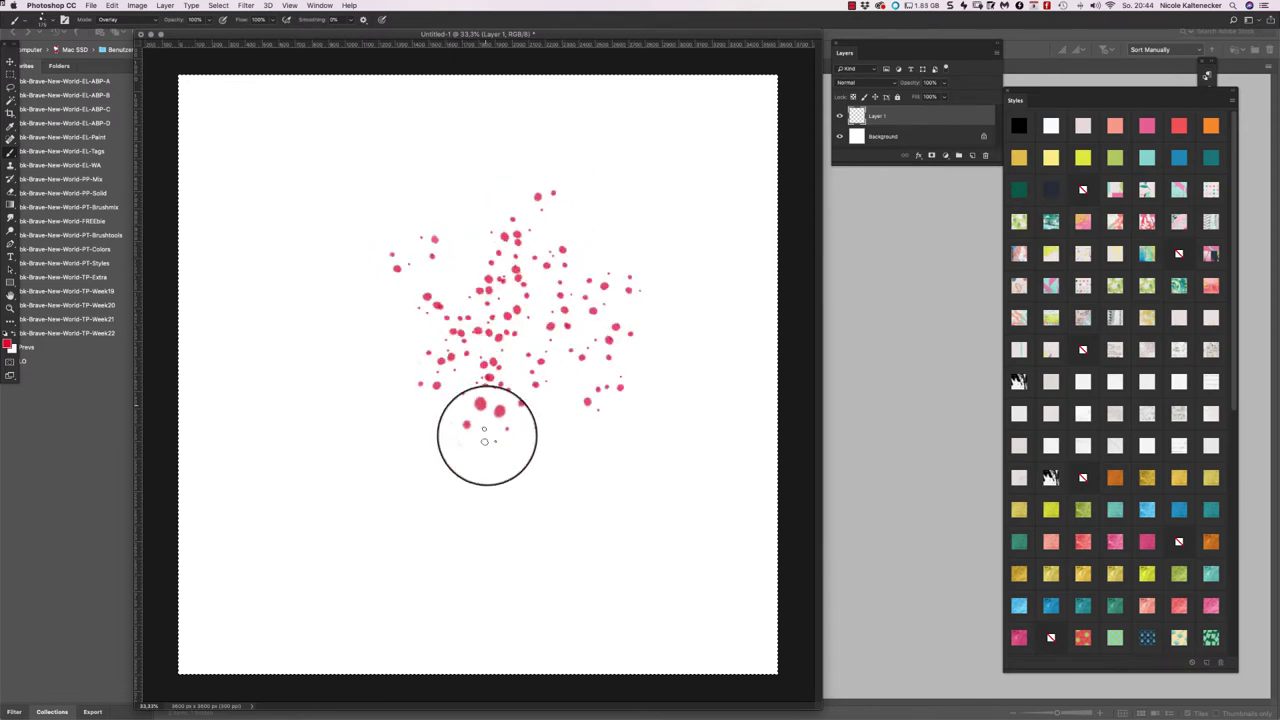
key("ctrl+z")
left_click(420, 340)
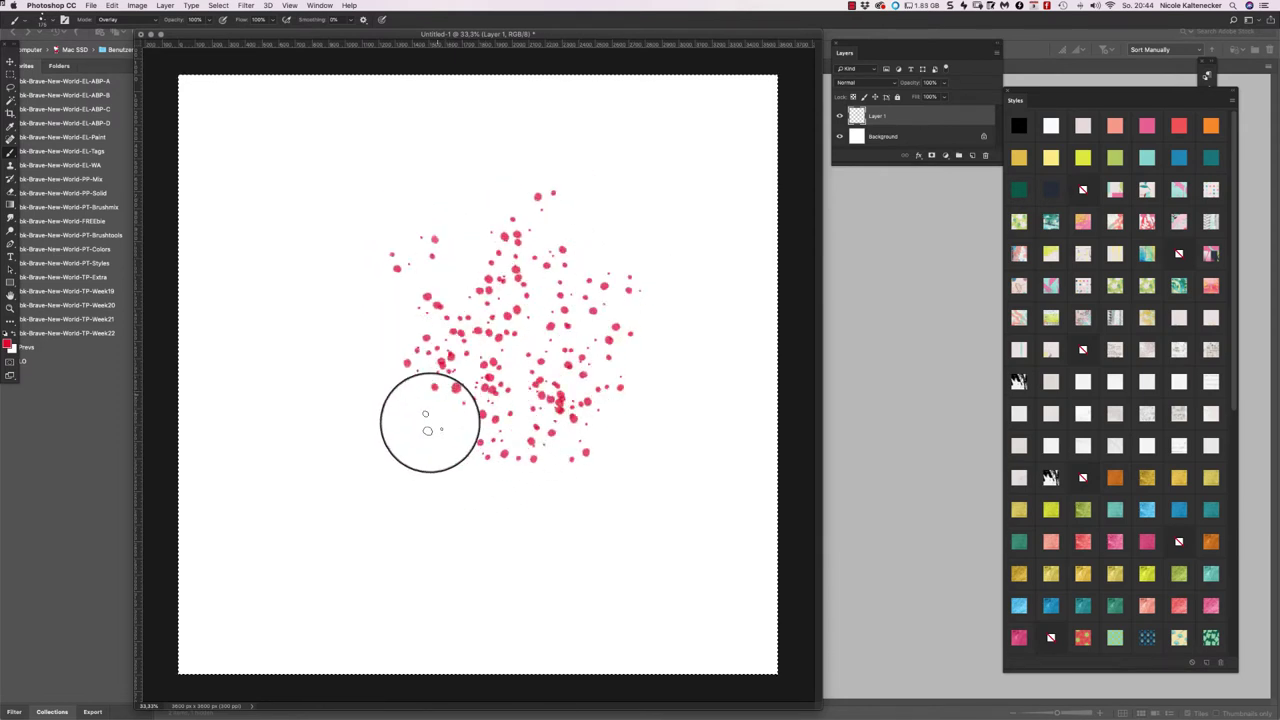
- Choose the nbk-BraveNEWWorld-patter grungy1 brush and paint a red grunge texture to the upper right of the dots
right_click(592, 262)
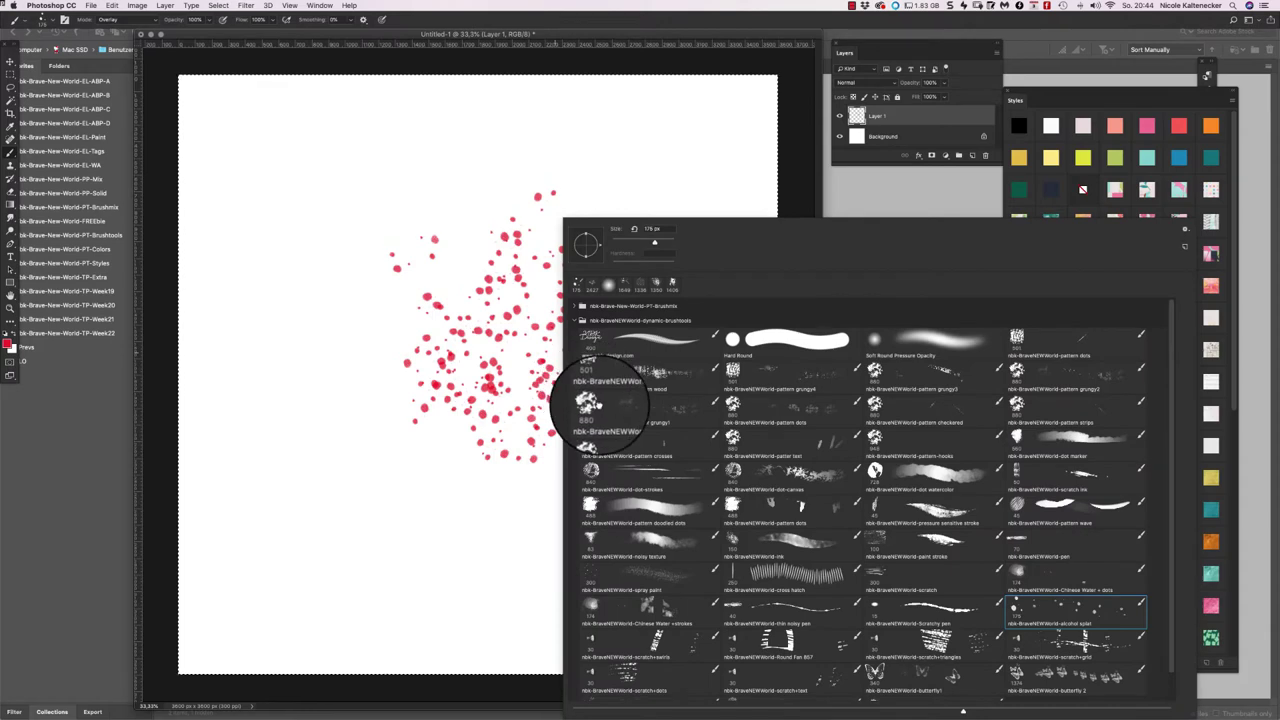
left_click(598, 405)
mouse_move(590, 420)
left_mouse_down()
mouse_move(606, 232)
mouse_move(688, 245)
mouse_move(606, 215)
mouse_move(654, 320)
mouse_move(731, 287)
left_mouse_up()
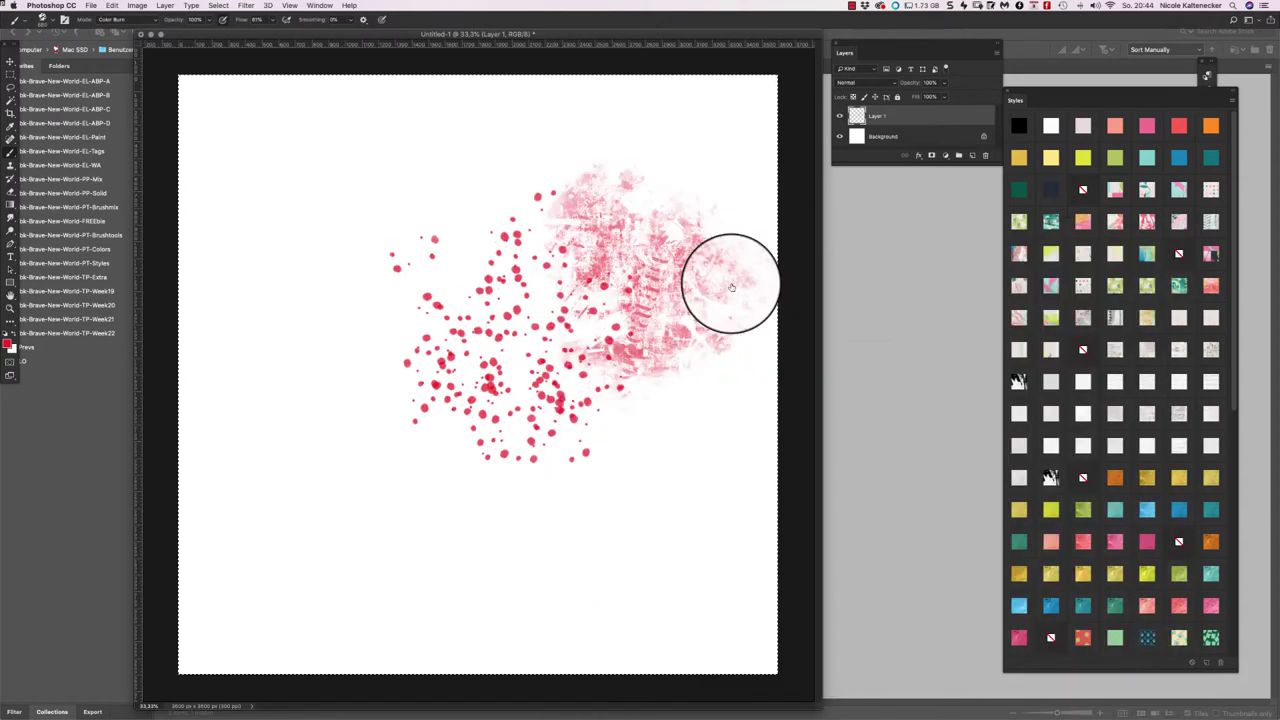
- Show the Swatches panel, shorten it, and place it over the canvas's lower-right corner
left_click(319, 5)
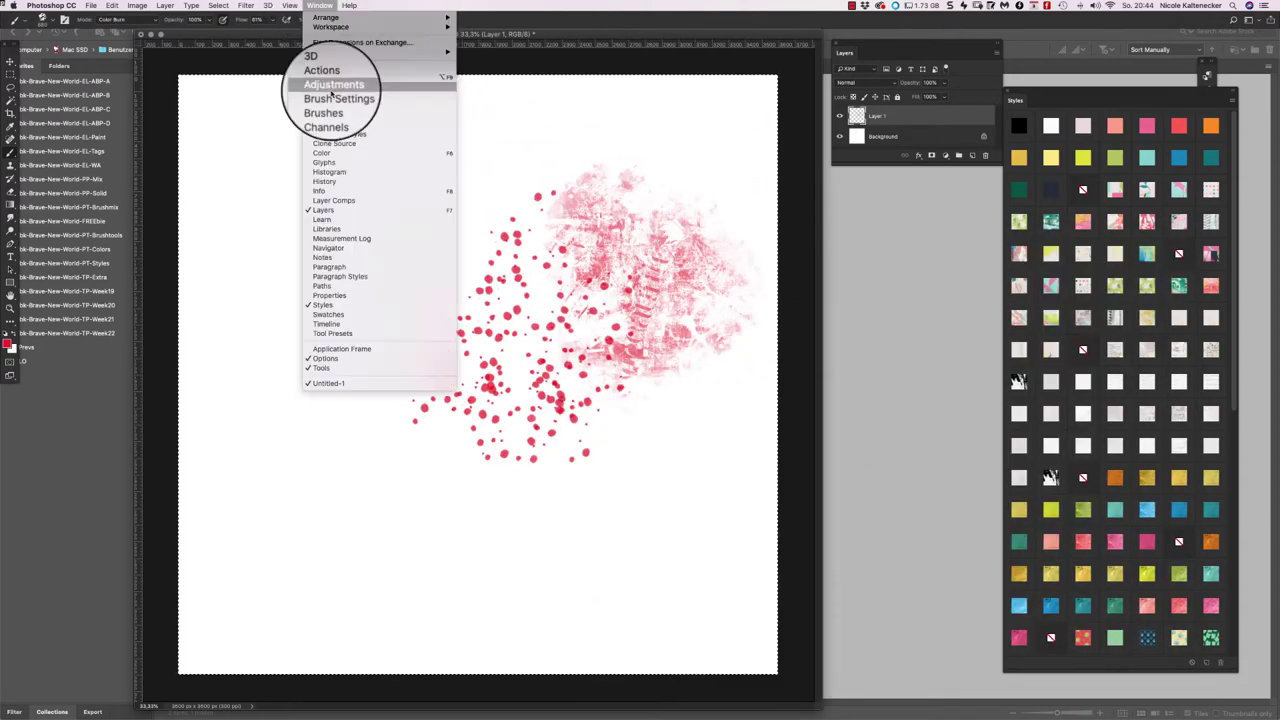
left_click(382, 318)
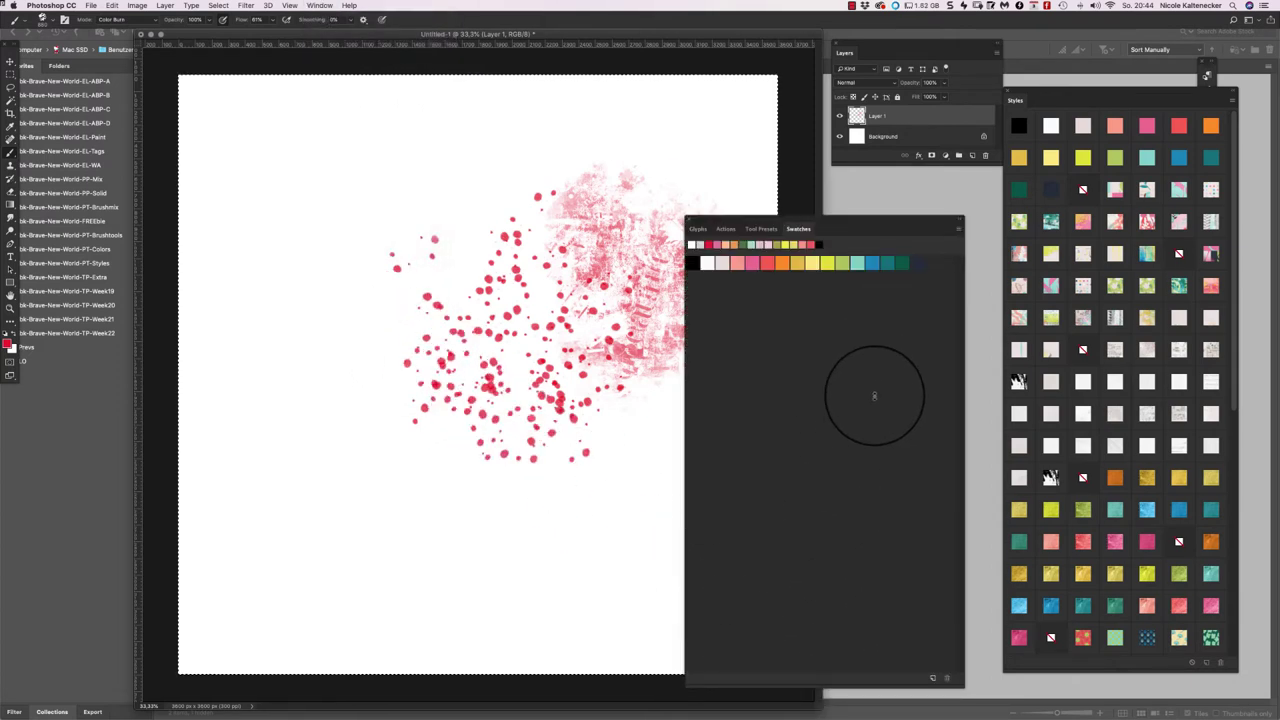
left_click_drag(826, 686, 868, 282)
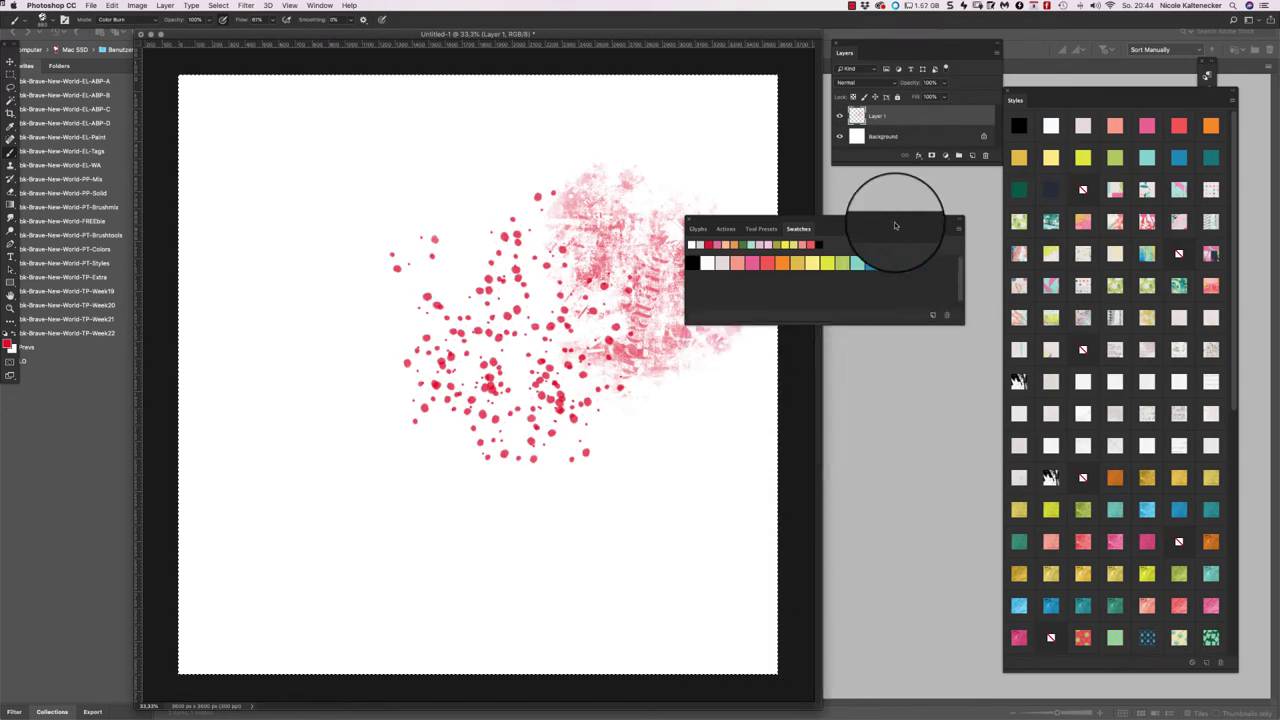
left_click_drag(894, 229, 903, 516)
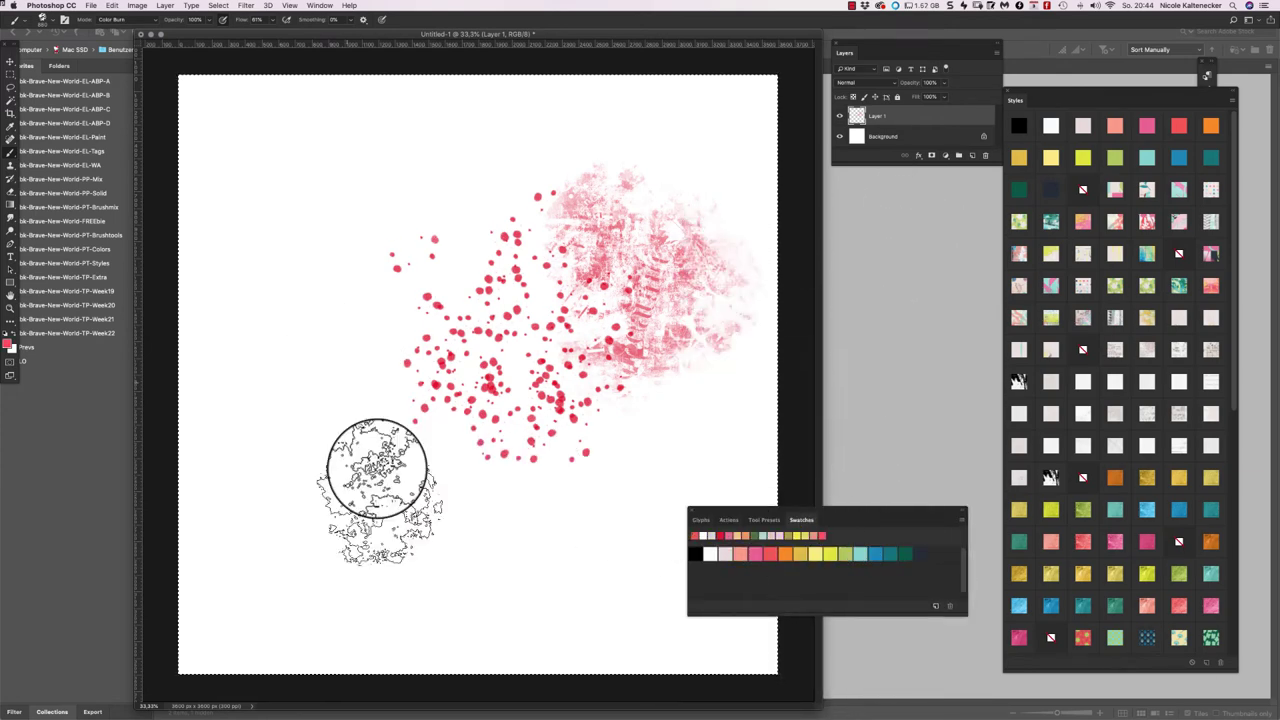
- Using coral and pink swatch colours, paint more grunge texture around the red dots across the canvas
left_click(368, 460)
left_click(530, 466)
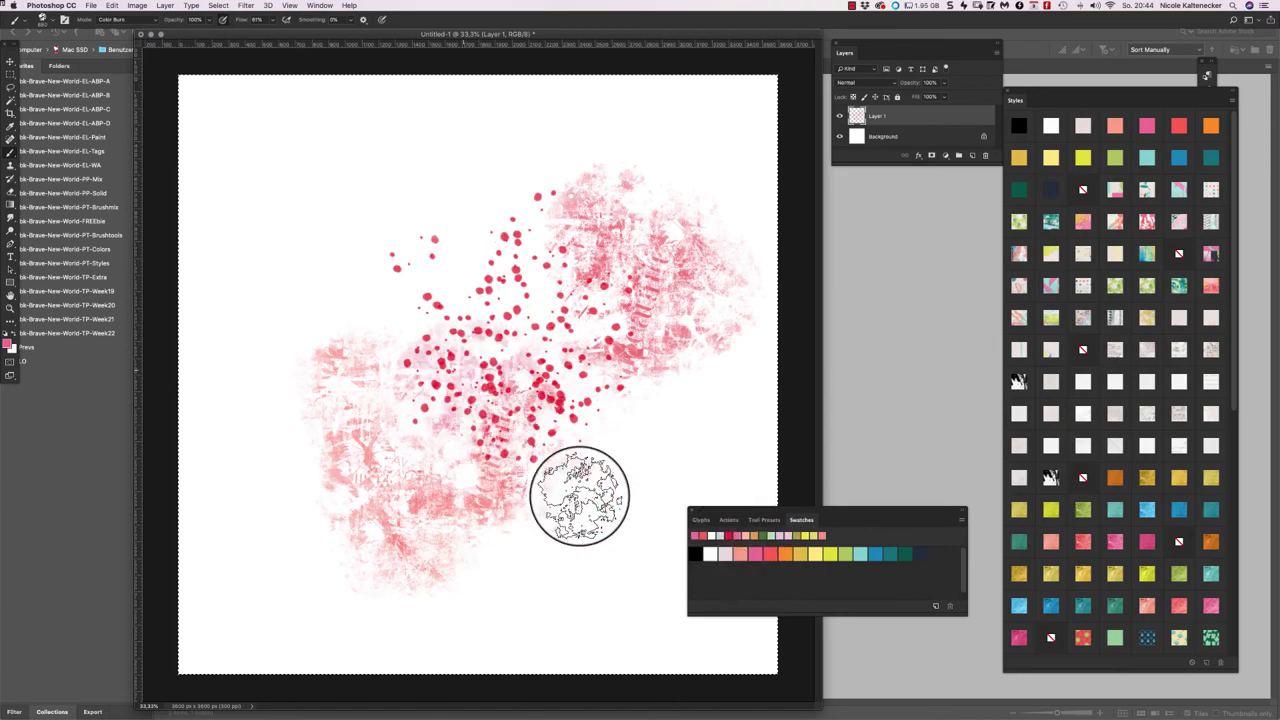
left_click(690, 390)
left_click(400, 250)
mouse_move(376, 232)
left_mouse_down()
mouse_move(418, 258)
mouse_move(423, 338)
mouse_move(525, 312)
mouse_move(592, 314)
mouse_move(390, 279)
mouse_move(411, 322)
mouse_move(395, 296)
mouse_move(429, 281)
mouse_move(466, 327)
mouse_move(687, 219)
mouse_move(681, 171)
mouse_move(520, 348)
mouse_move(561, 313)
left_mouse_up()
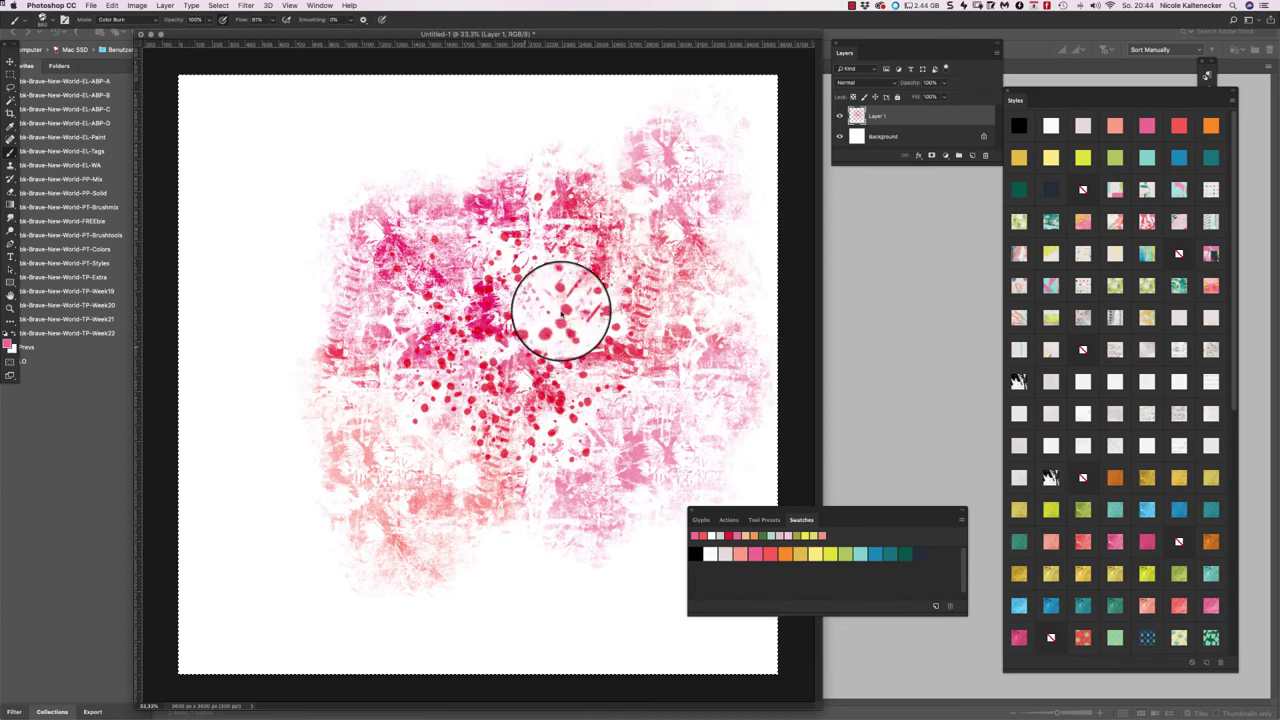
- Choose the nbk-BraveNEWWorld-pattern dots brush and a blue swatch, and paint a dotted pattern over the canvas's upper-left area
right_click(561, 313)
double_click(748, 403)
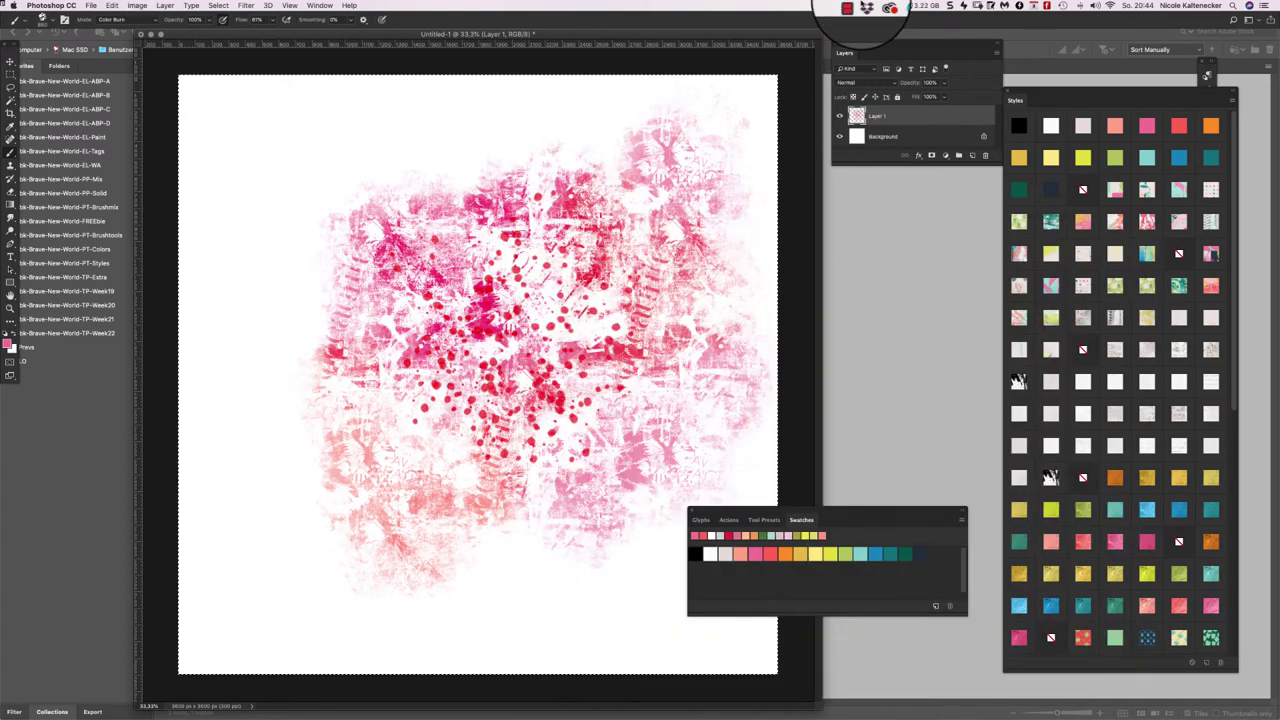
left_click(862, 553)
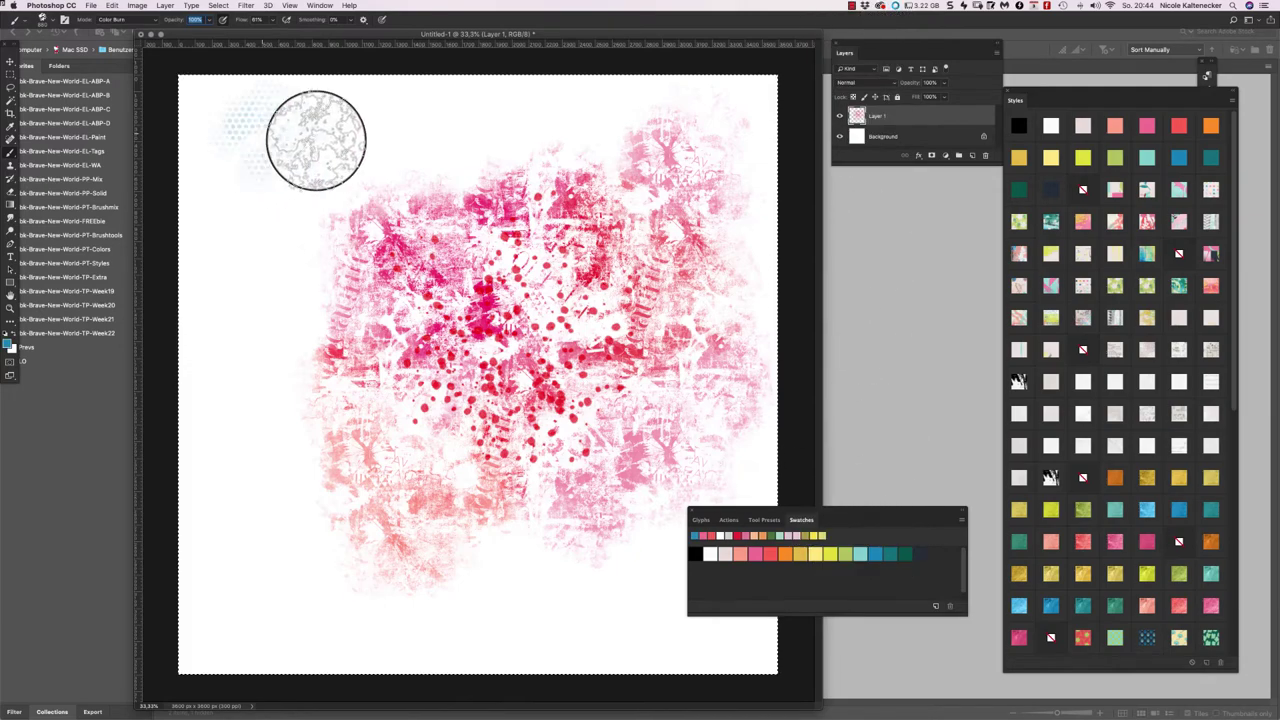
mouse_move(329, 137)
left_mouse_down()
mouse_move(320, 269)
mouse_move(348, 278)
mouse_move(384, 190)
mouse_move(387, 232)
mouse_move(419, 174)
mouse_move(393, 243)
mouse_move(323, 190)
mouse_move(475, 159)
mouse_move(502, 245)
mouse_move(429, 203)
mouse_move(466, 235)
mouse_move(455, 277)
left_mouse_up()
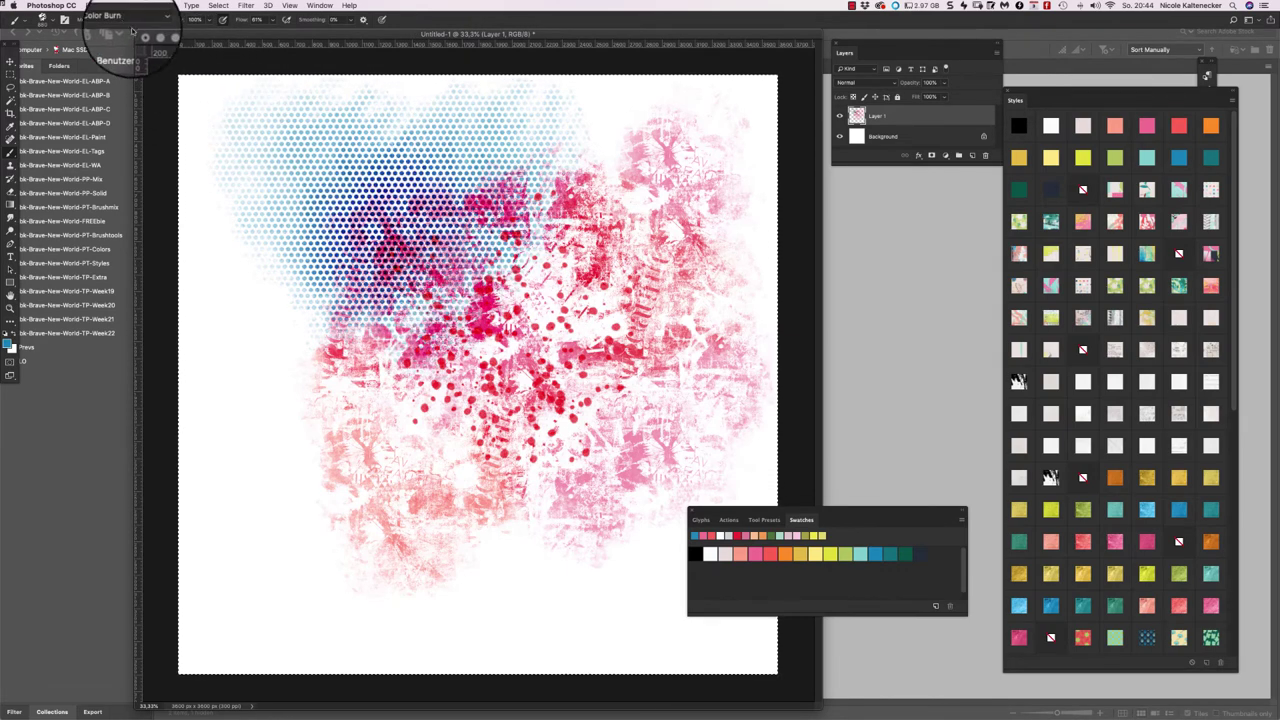
- Set the brush's blending mode to Color Dodge and paint dots in blue and aqua over the dotted and grungy area
left_click(125, 19)
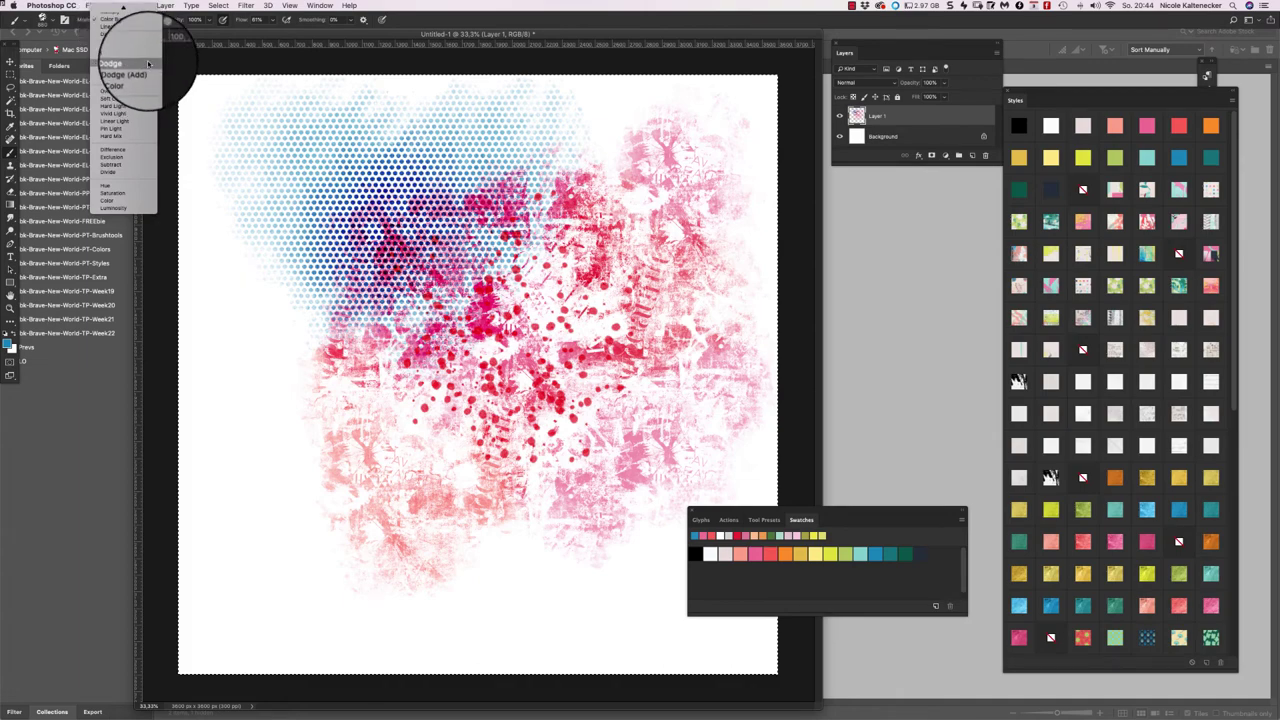
left_click(150, 64)
mouse_move(457, 223)
left_mouse_down()
mouse_move(496, 249)
mouse_move(388, 262)
mouse_move(429, 322)
mouse_move(488, 243)
left_mouse_up()
scroll(429, 286, "up", 5)
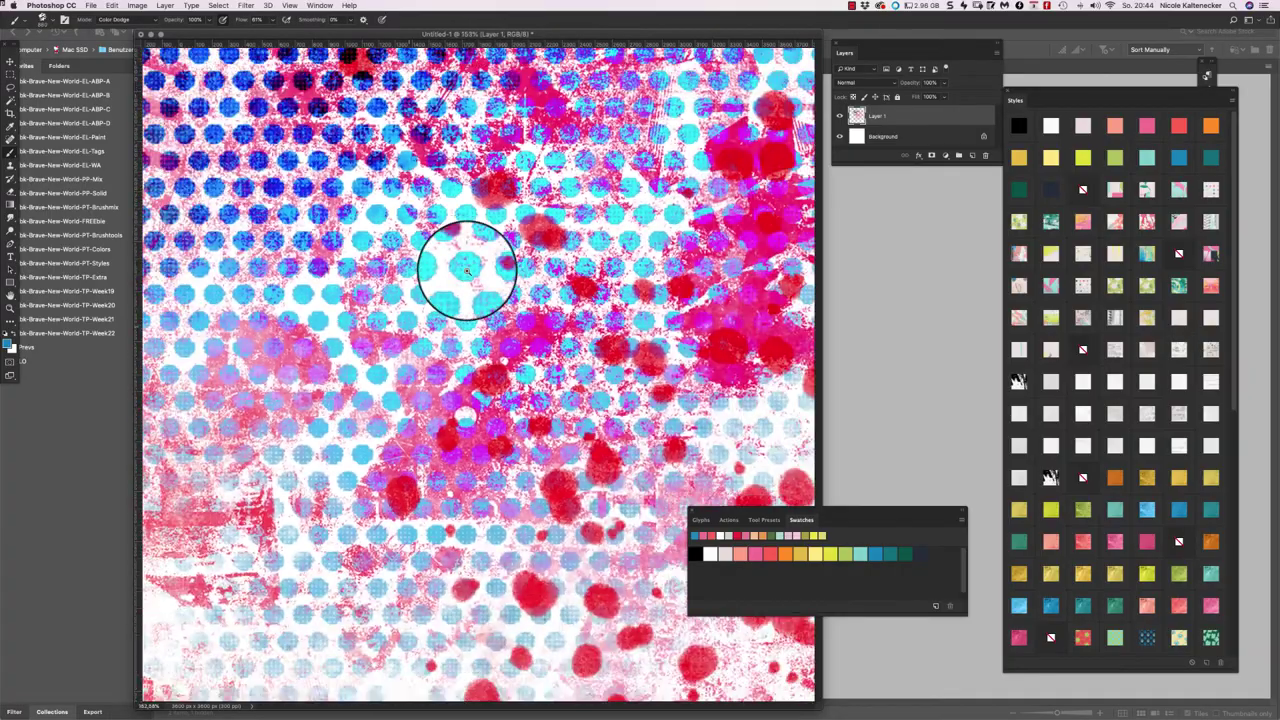
scroll(467, 270, "down", 3)
mouse_move(449, 289)
left_mouse_down()
mouse_move(355, 215)
mouse_move(342, 224)
mouse_move(359, 140)
mouse_move(366, 237)
left_mouse_up()
left_click(905, 550)
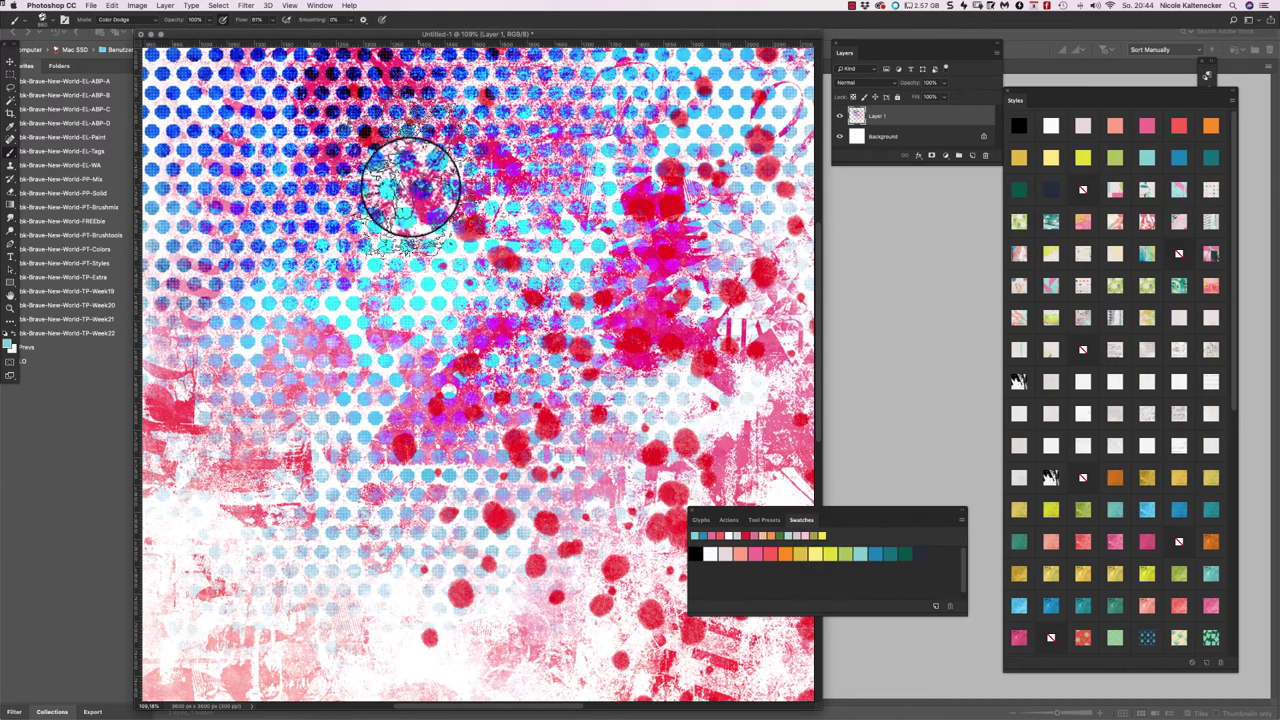
mouse_move(414, 194)
left_mouse_down()
mouse_move(238, 173)
mouse_move(342, 213)
mouse_move(338, 313)
mouse_move(364, 319)
mouse_move(620, 243)
mouse_move(666, 251)
left_mouse_up()
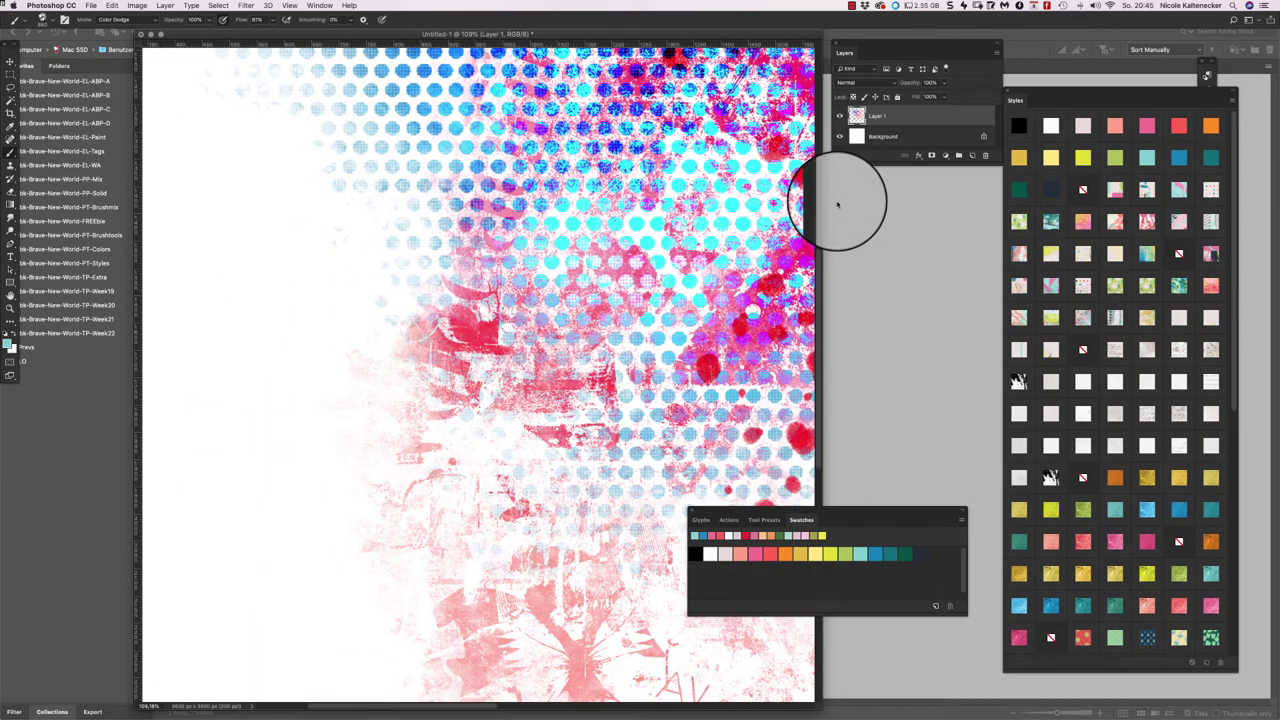
- Choose the pink swatch and paint more dots along the artwork's left edge, below the blue pattern
left_click(755, 553)
left_click(443, 365)
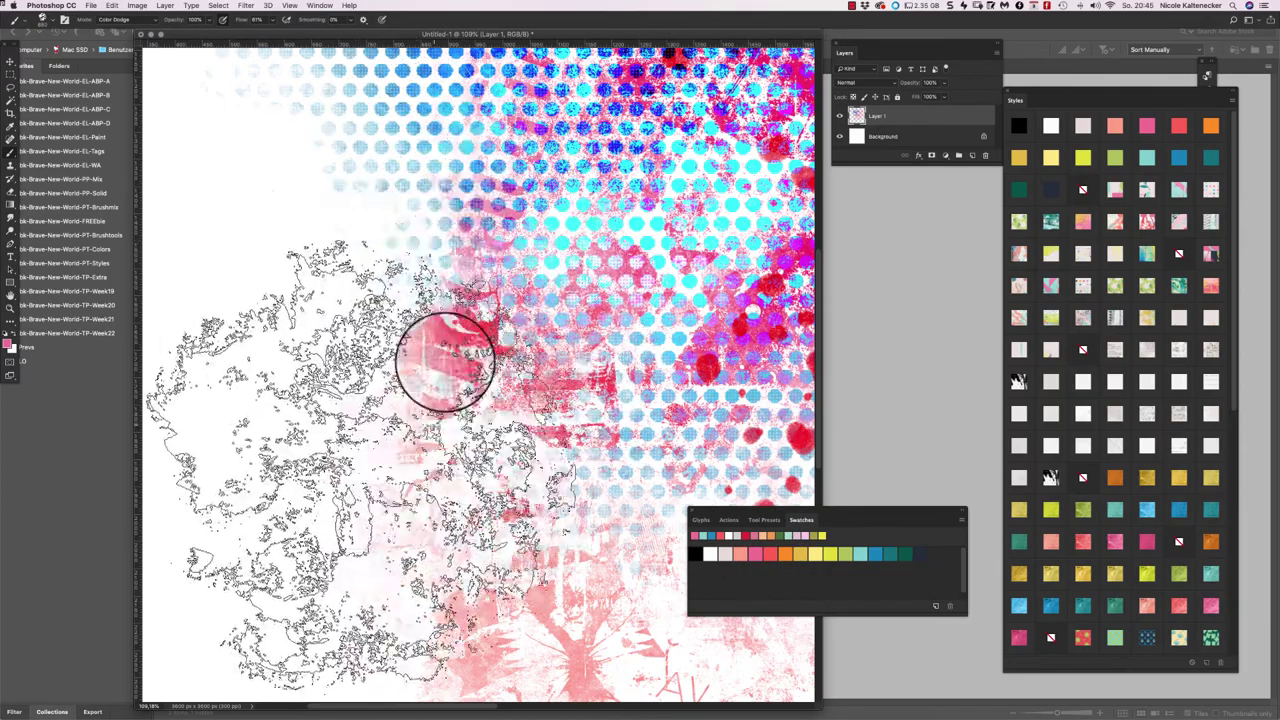
left_click_drag(547, 380, 567, 255)
left_click(566, 254)
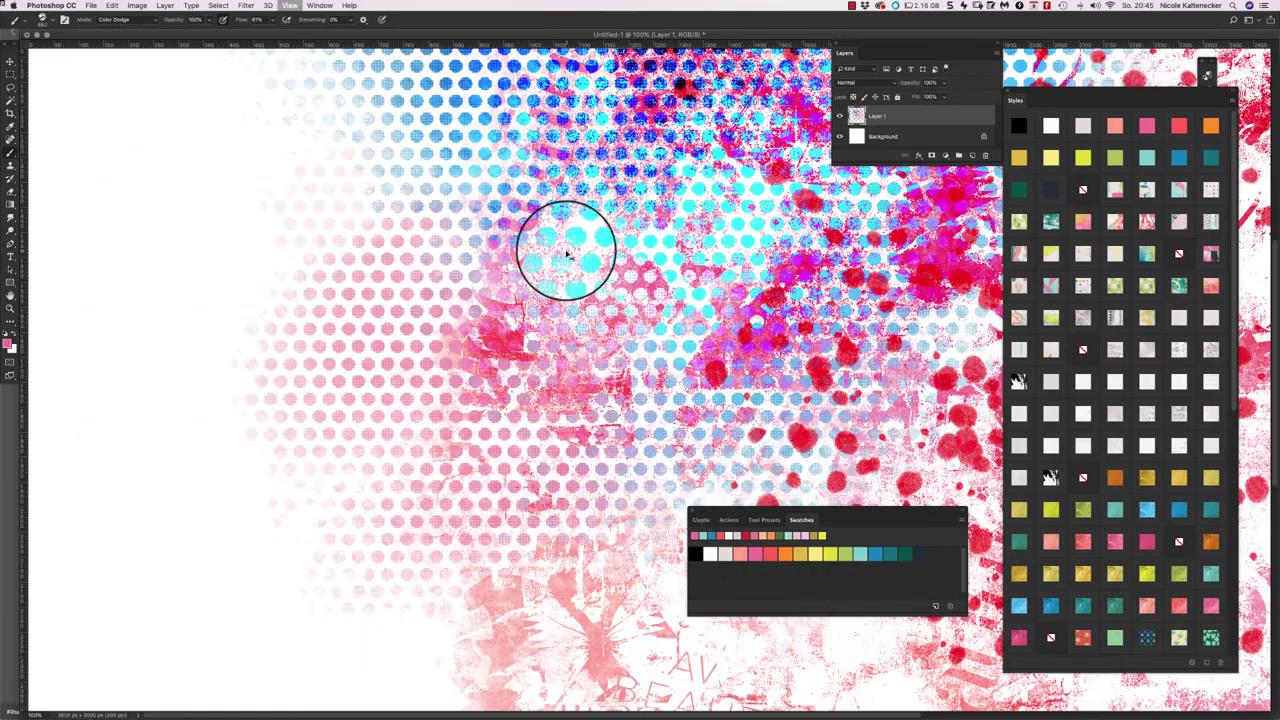
- Clear all the artwork on Layer 1 and paint a pink dotted band across the middle of the canvas
key("super+0")
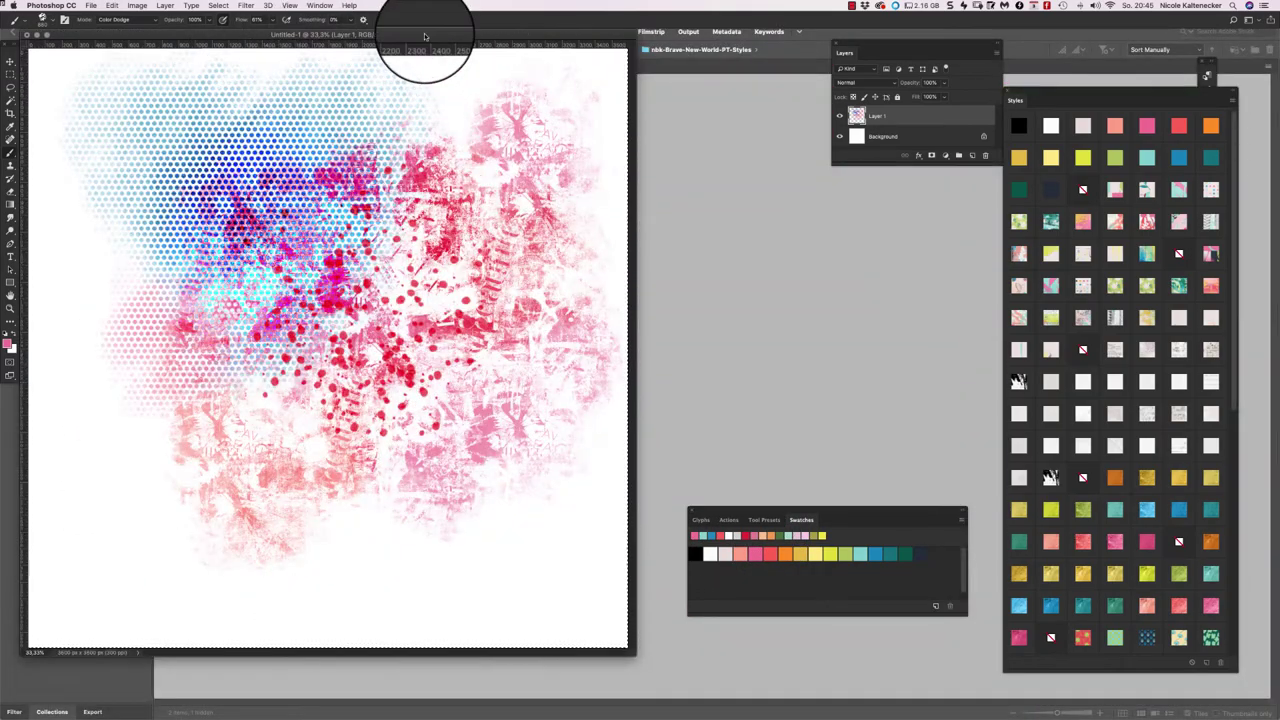
left_click_drag(457, 34, 527, 44)
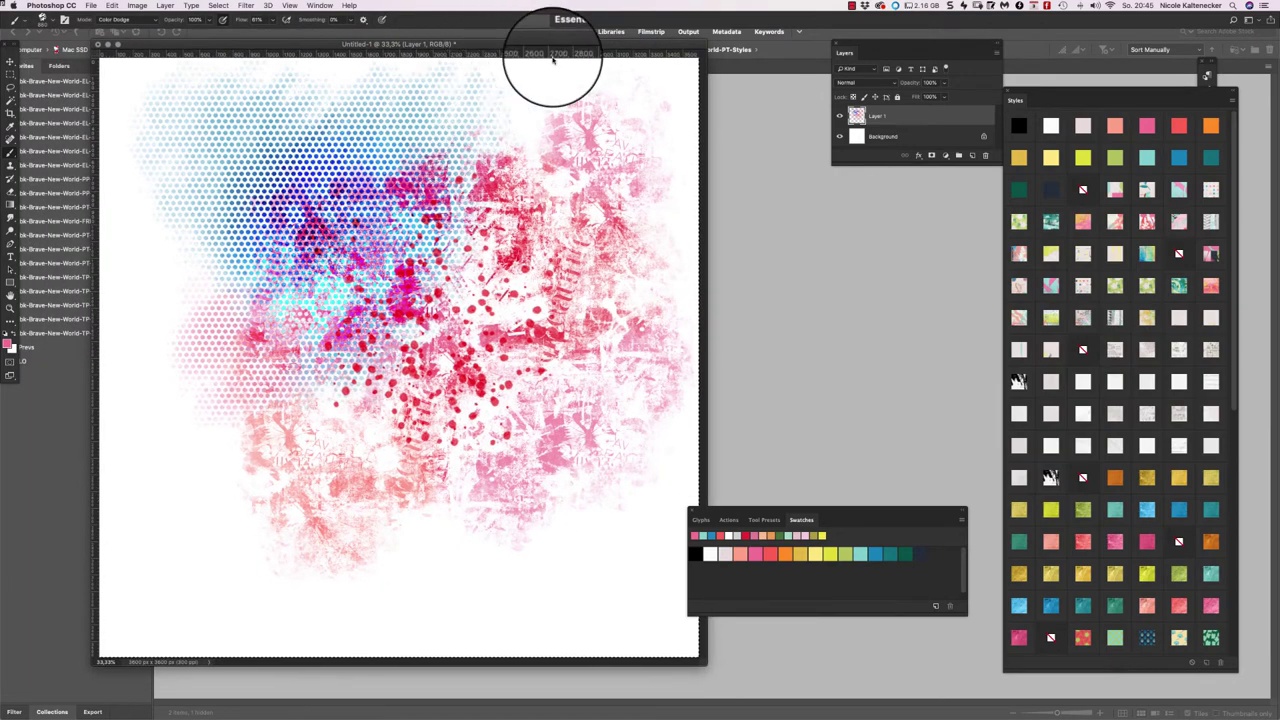
key("Delete")
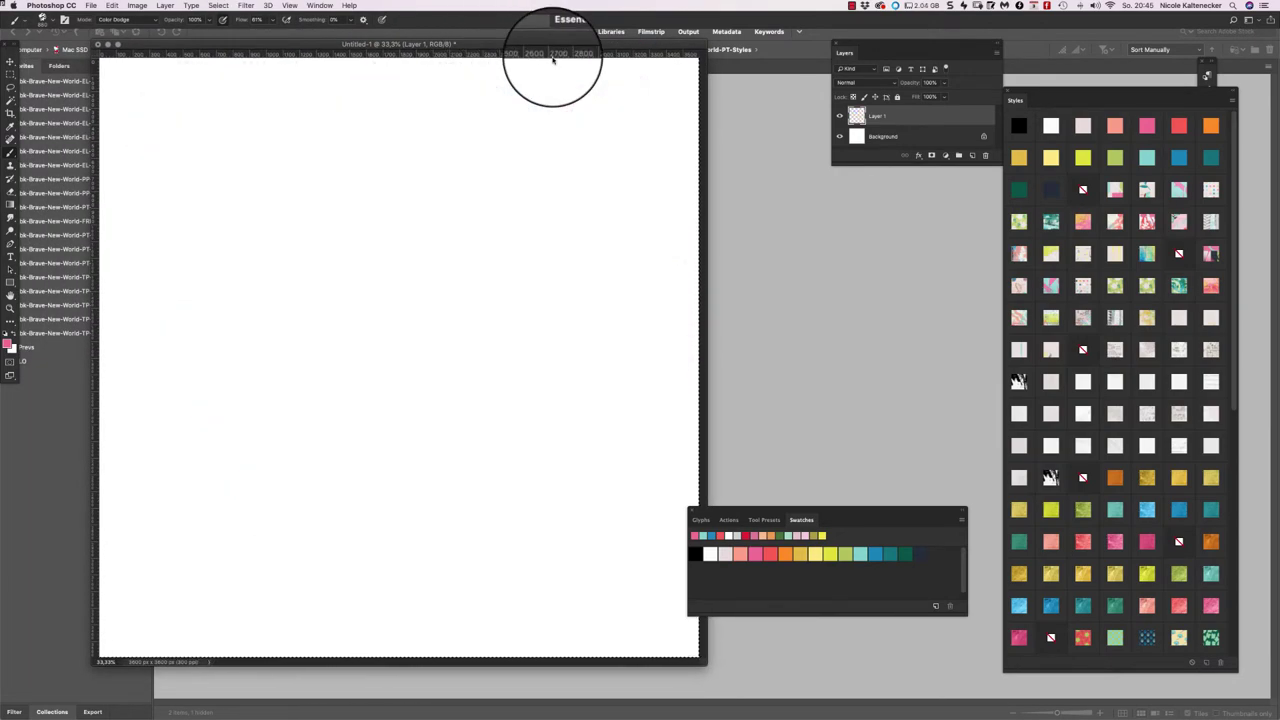
mouse_move(175, 280)
left_mouse_down()
mouse_move(146, 253)
mouse_move(249, 304)
mouse_move(316, 279)
mouse_move(468, 271)
mouse_move(555, 336)
mouse_move(676, 313)
mouse_move(640, 284)
mouse_move(517, 263)
mouse_move(436, 302)
mouse_move(199, 339)
mouse_move(227, 318)
mouse_move(128, 285)
left_mouse_up()
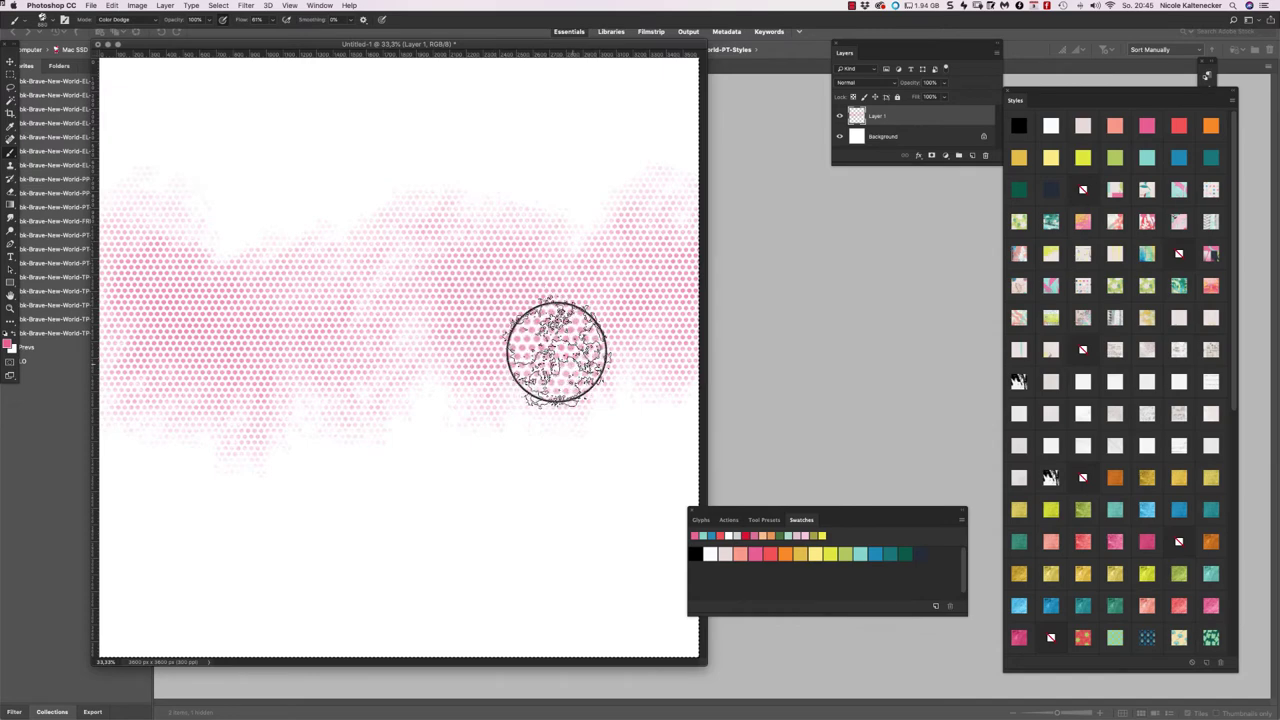
- Add a new layer above the dots and try a stroke with the nbk-BraveNEWWorld-cross hatch brush, undoing it
key("super+shift+n")
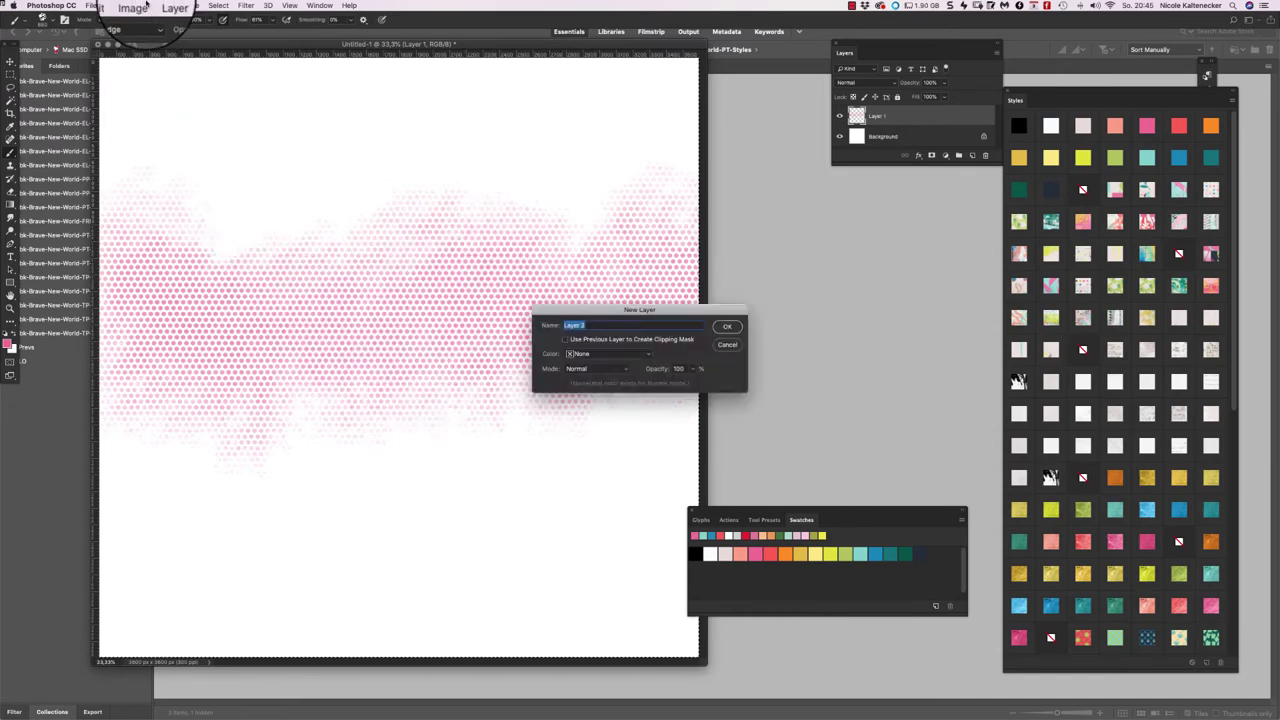
key("Return")
right_click(446, 349)
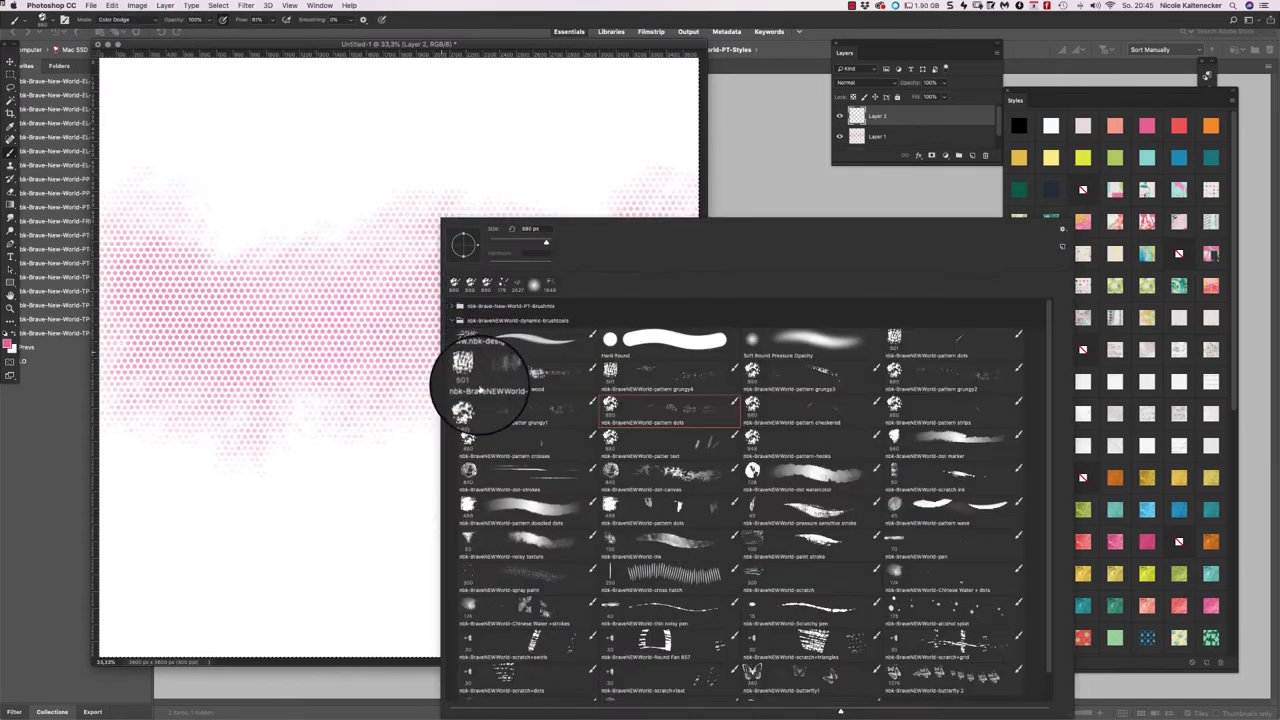
double_click(655, 573)
mouse_move(556, 170)
left_mouse_down()
mouse_move(252, 185)
mouse_move(532, 188)
mouse_move(583, 185)
left_mouse_up()
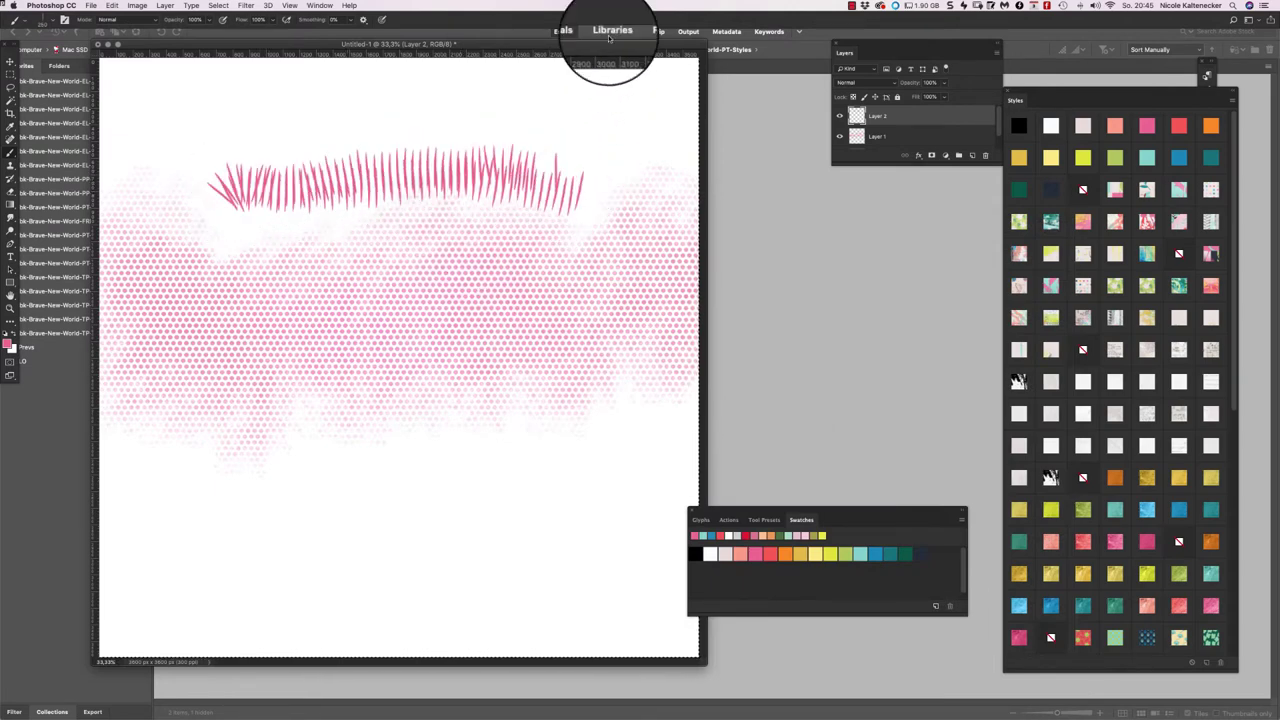
key("ctrl+z")
- Choose the nbk-BraveNEWWorld-pattern wood brush and paint a tall pink wood-grain area over the right half of the dotted band
right_click(405, 262)
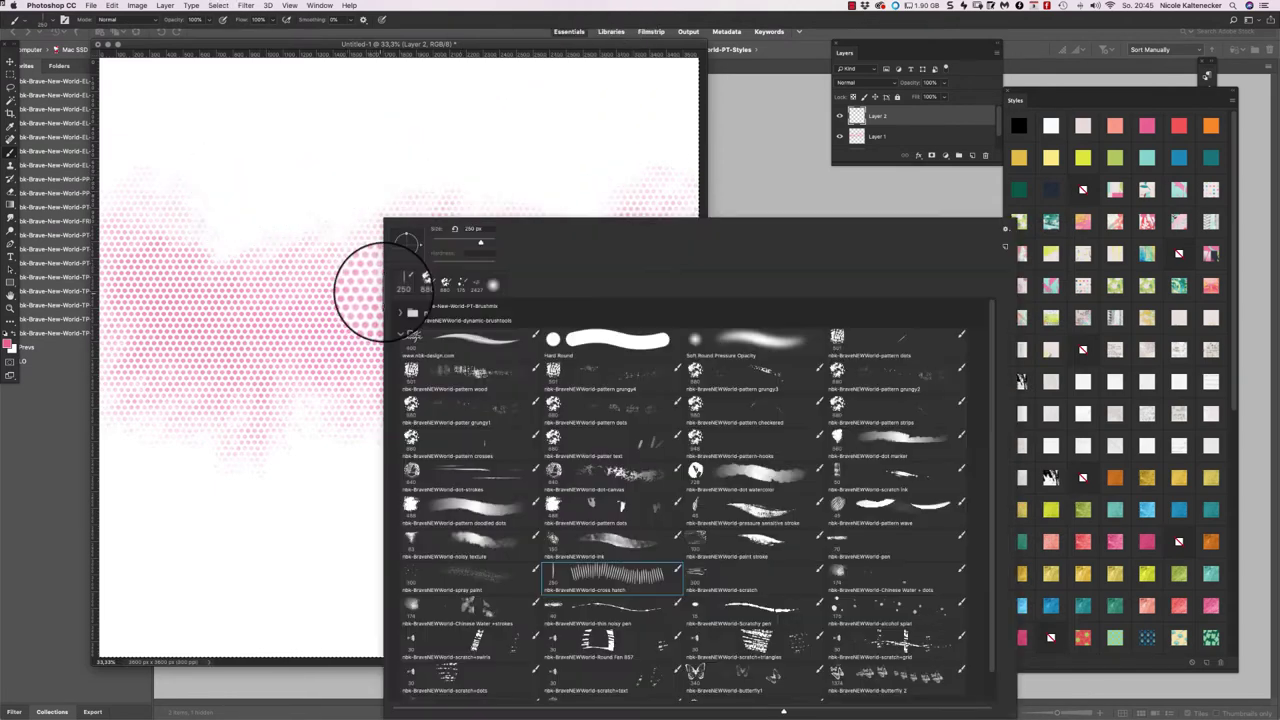
double_click(462, 412)
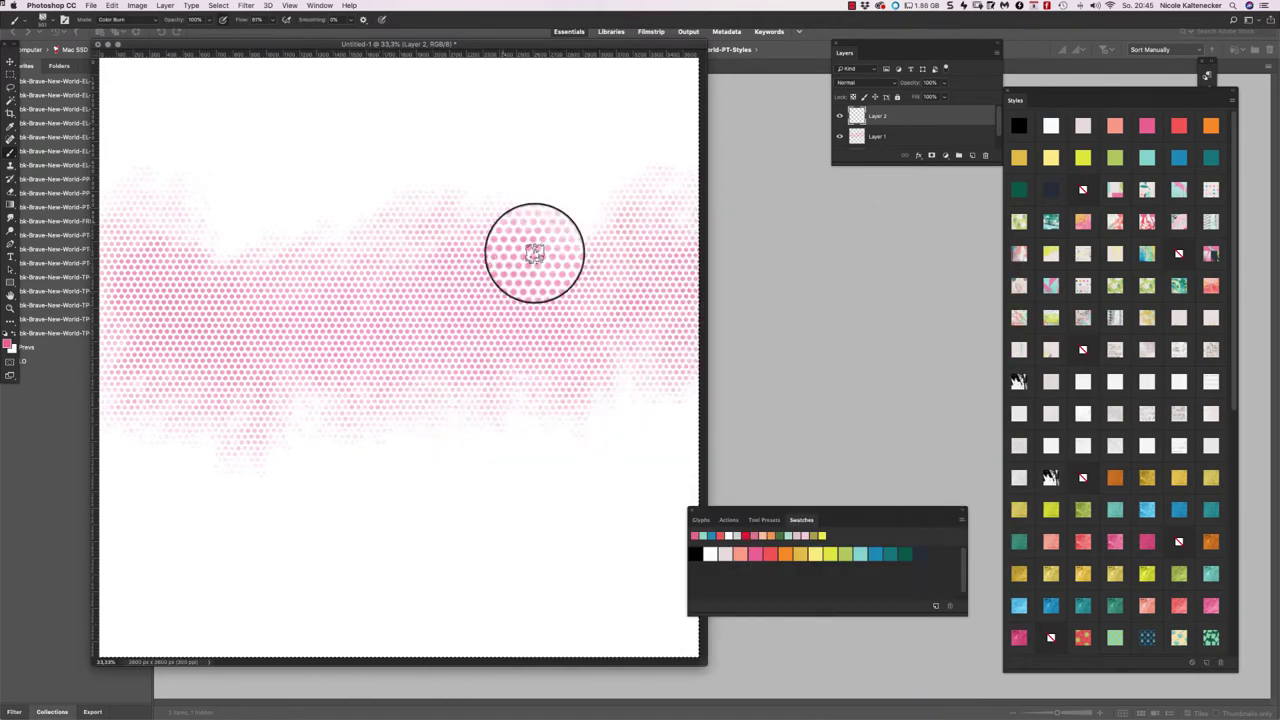
mouse_move(604, 161)
left_mouse_down()
mouse_move(463, 173)
mouse_move(607, 168)
mouse_move(573, 130)
mouse_move(552, 230)
mouse_move(455, 166)
mouse_move(604, 297)
mouse_move(527, 222)
mouse_move(523, 345)
mouse_move(463, 264)
mouse_move(465, 325)
mouse_move(497, 391)
mouse_move(558, 254)
mouse_move(557, 400)
mouse_move(510, 475)
mouse_move(470, 265)
mouse_move(493, 308)
mouse_move(506, 405)
mouse_move(555, 413)
mouse_move(572, 397)
mouse_move(580, 420)
mouse_move(580, 454)
mouse_move(435, 265)
mouse_move(437, 396)
mouse_move(458, 394)
mouse_move(438, 172)
mouse_move(454, 462)
mouse_move(398, 263)
mouse_move(422, 251)
mouse_move(443, 381)
mouse_move(552, 230)
mouse_move(561, 350)
mouse_move(570, 318)
left_mouse_up()
key("ctrl+z")
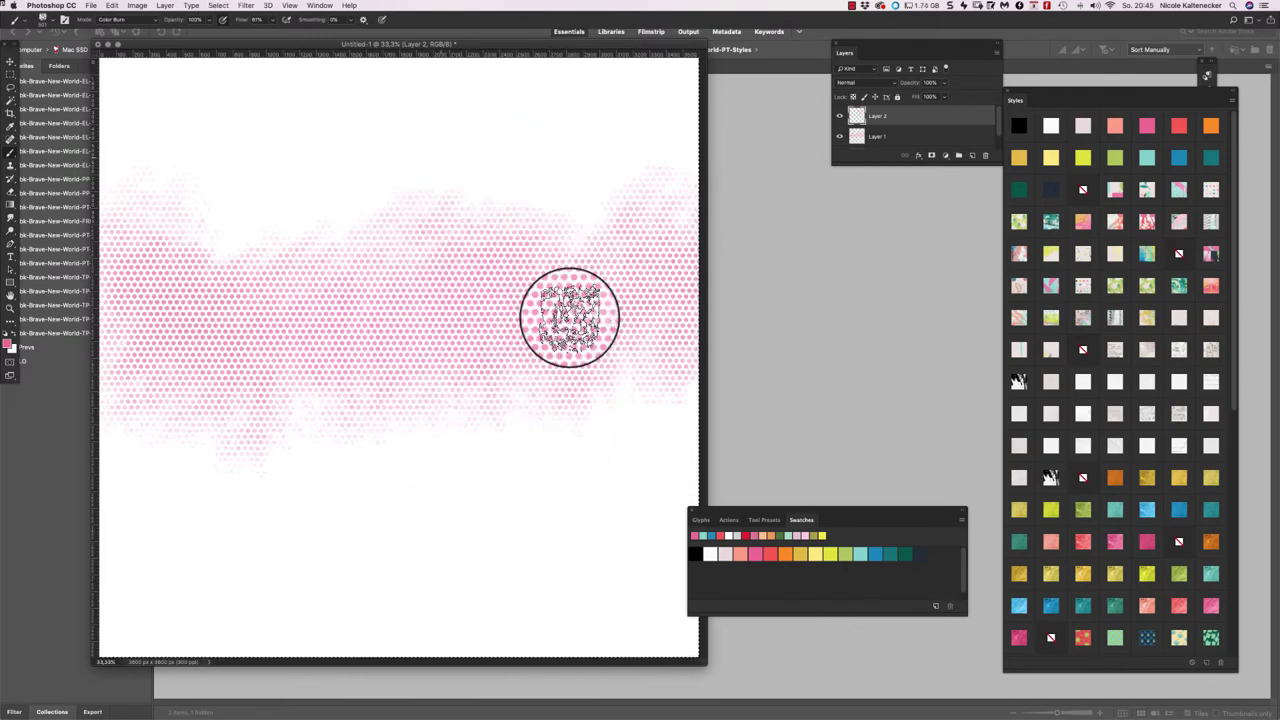
left_click(537, 140)
mouse_move(440, 157)
left_mouse_down()
mouse_move(603, 206)
mouse_move(597, 294)
mouse_move(523, 566)
mouse_move(423, 354)
mouse_move(466, 463)
mouse_move(606, 355)
left_mouse_up()
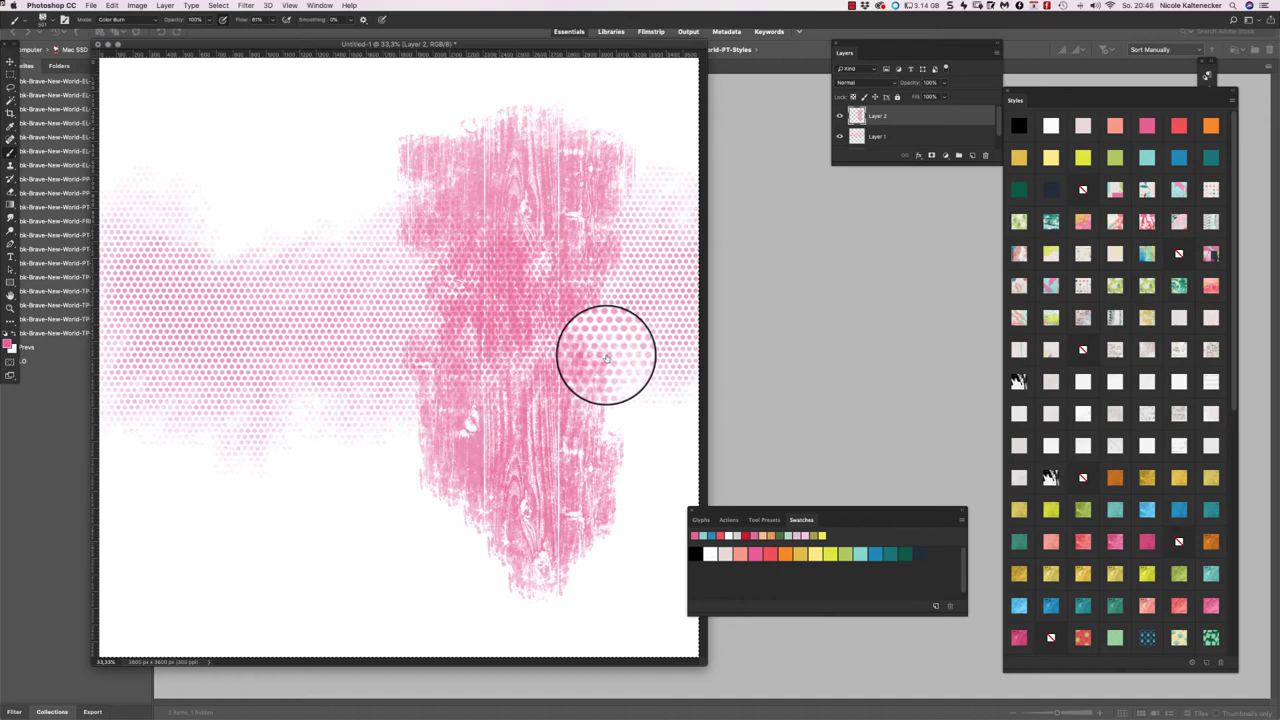
- Apply a multicoloured grunge pattern style to the dotted Layer 1 and a pale grey distressed style to the wood-grain Layer 2
left_click(920, 137)
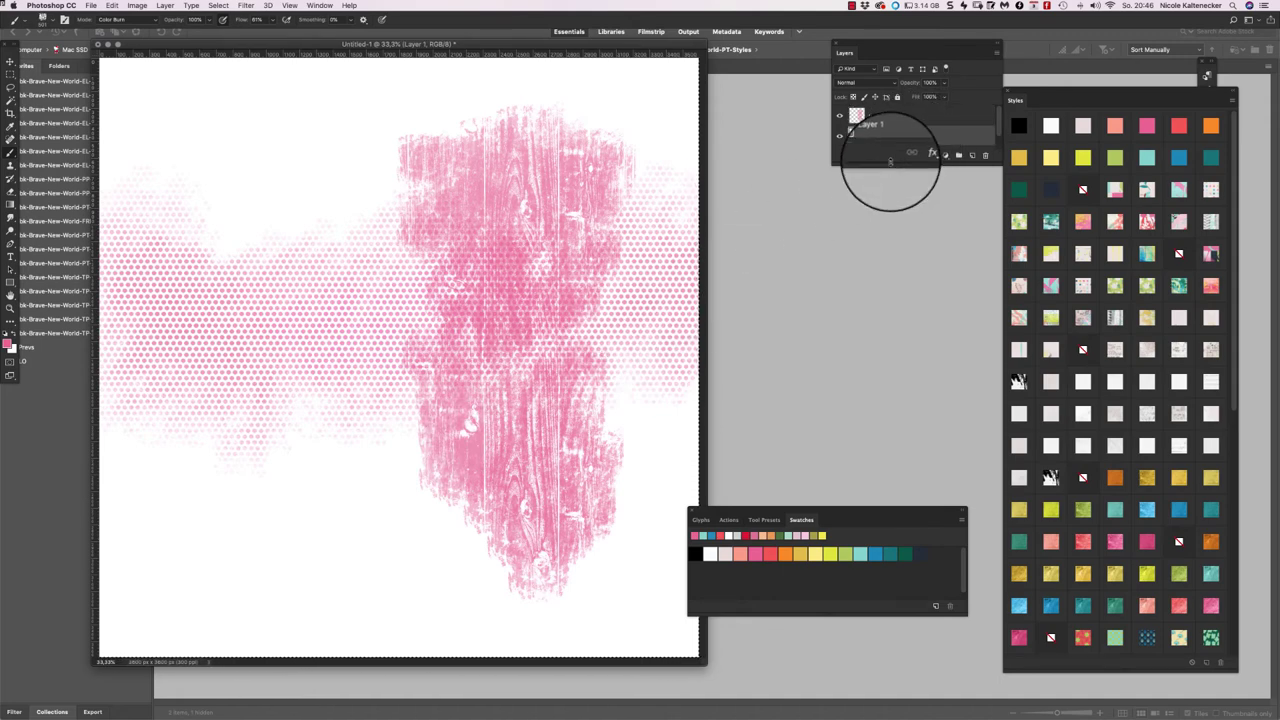
left_click(1147, 221)
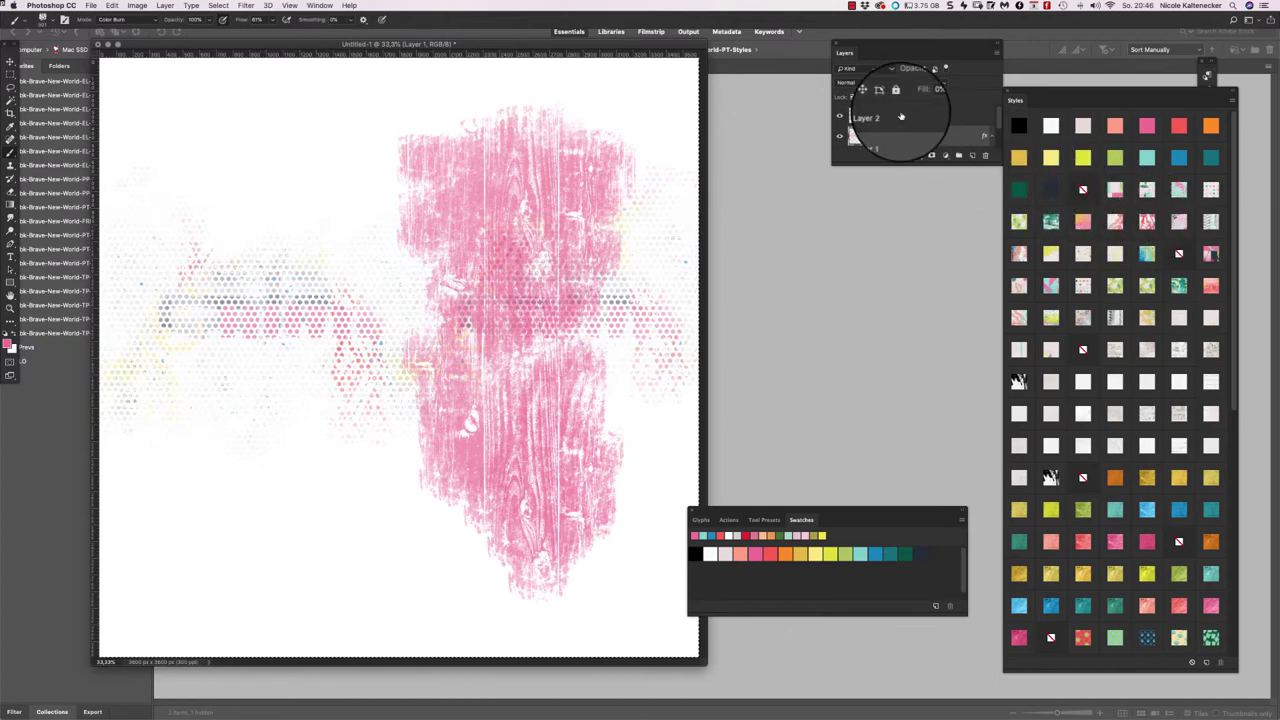
left_click(930, 120)
left_click(1147, 222)
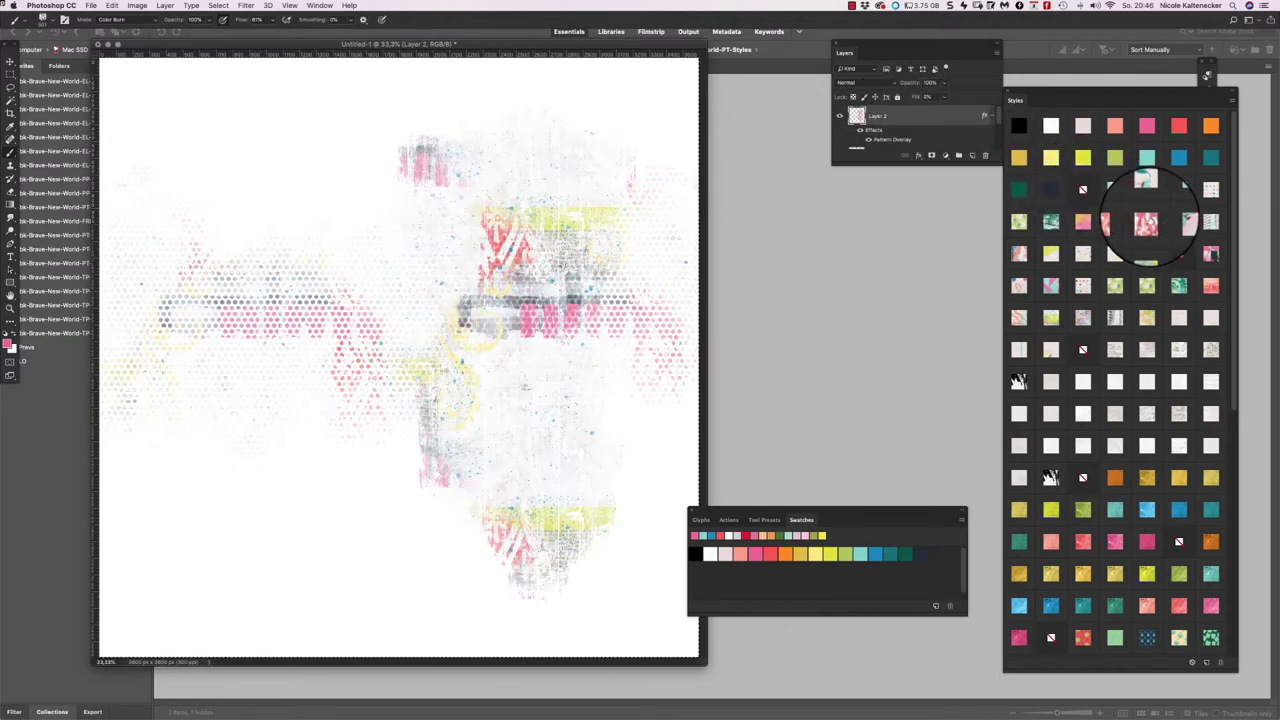
left_click(1145, 413)
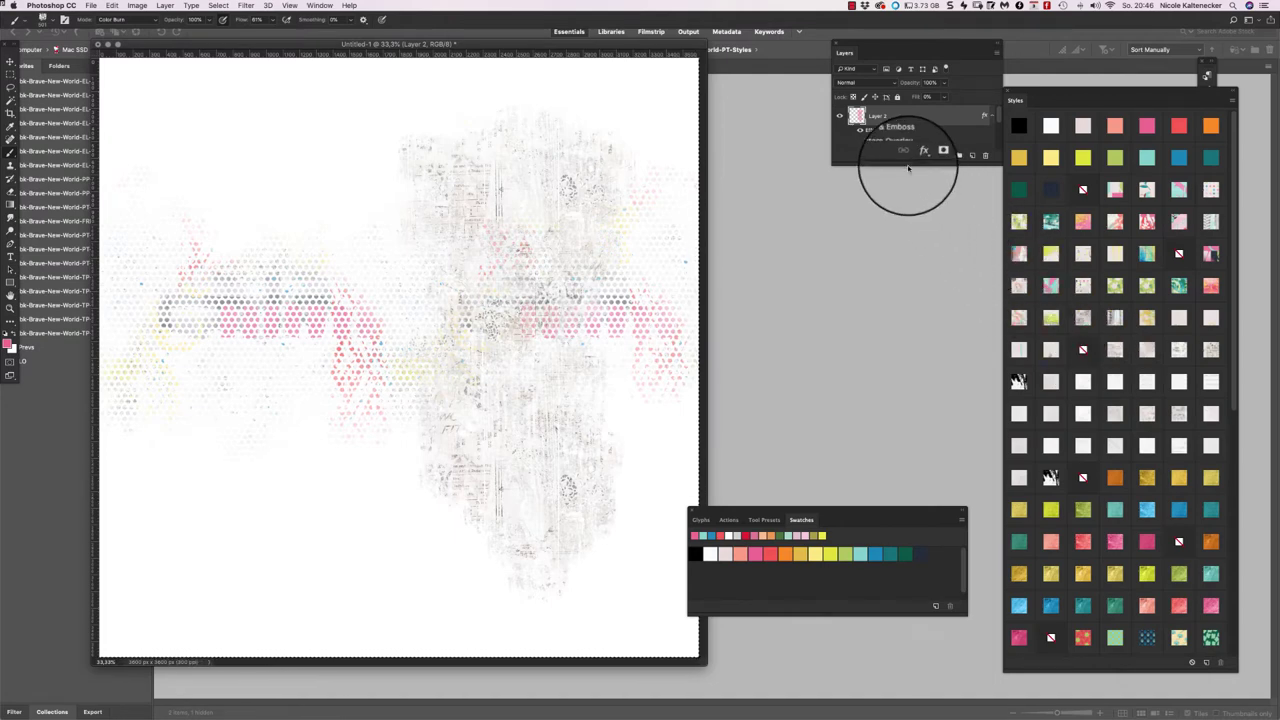
- Lengthen the Layers panel and add a new layer directly above the Background
left_click_drag(908, 168, 906, 383)
left_click(913, 204)
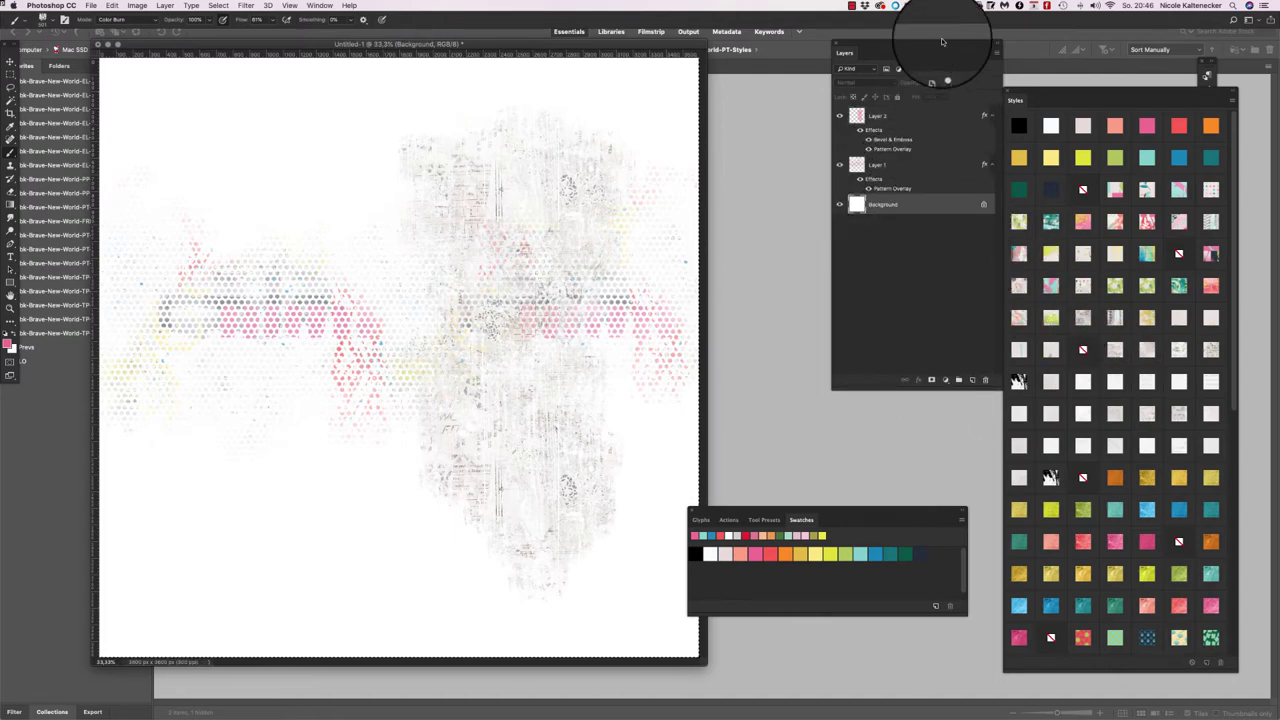
key("super+shift+n")
key("Return")
- Choose the nbk-BraveNEWWorld-scratch+triangles brush and paint a pink heart to the left of the wood texture
right_click(372, 291)
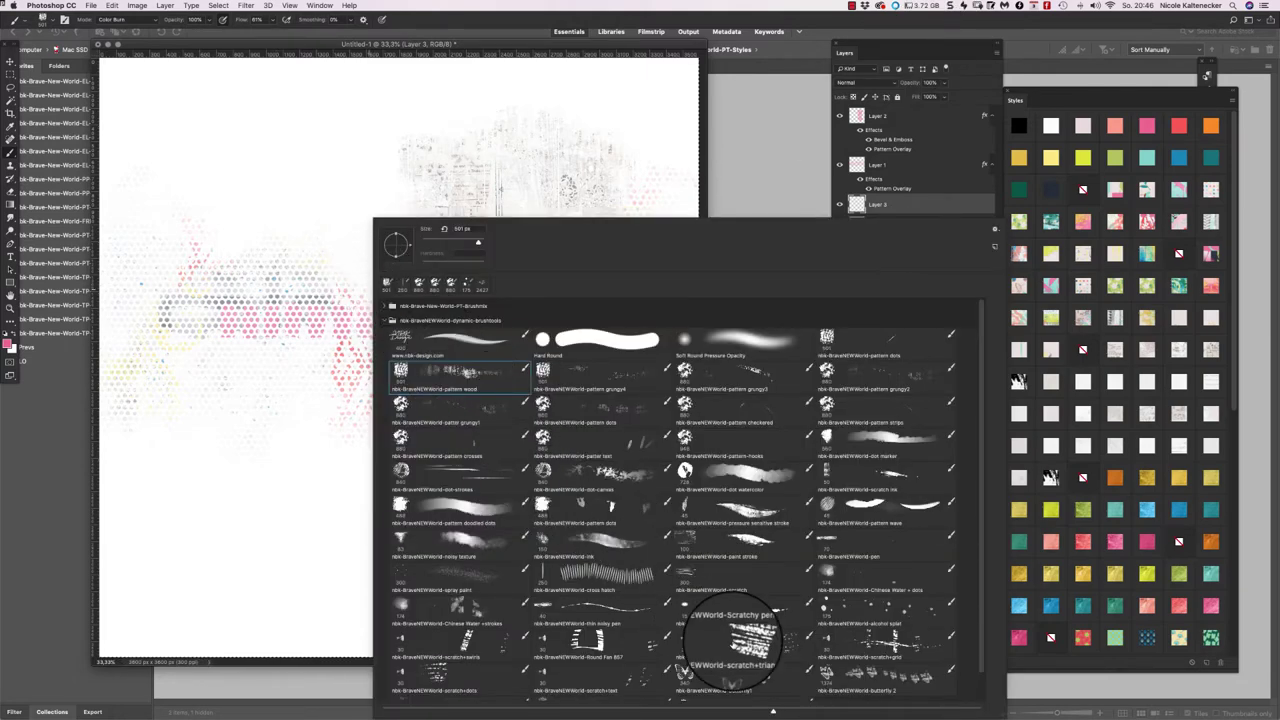
left_click(730, 640)
left_click(328, 220)
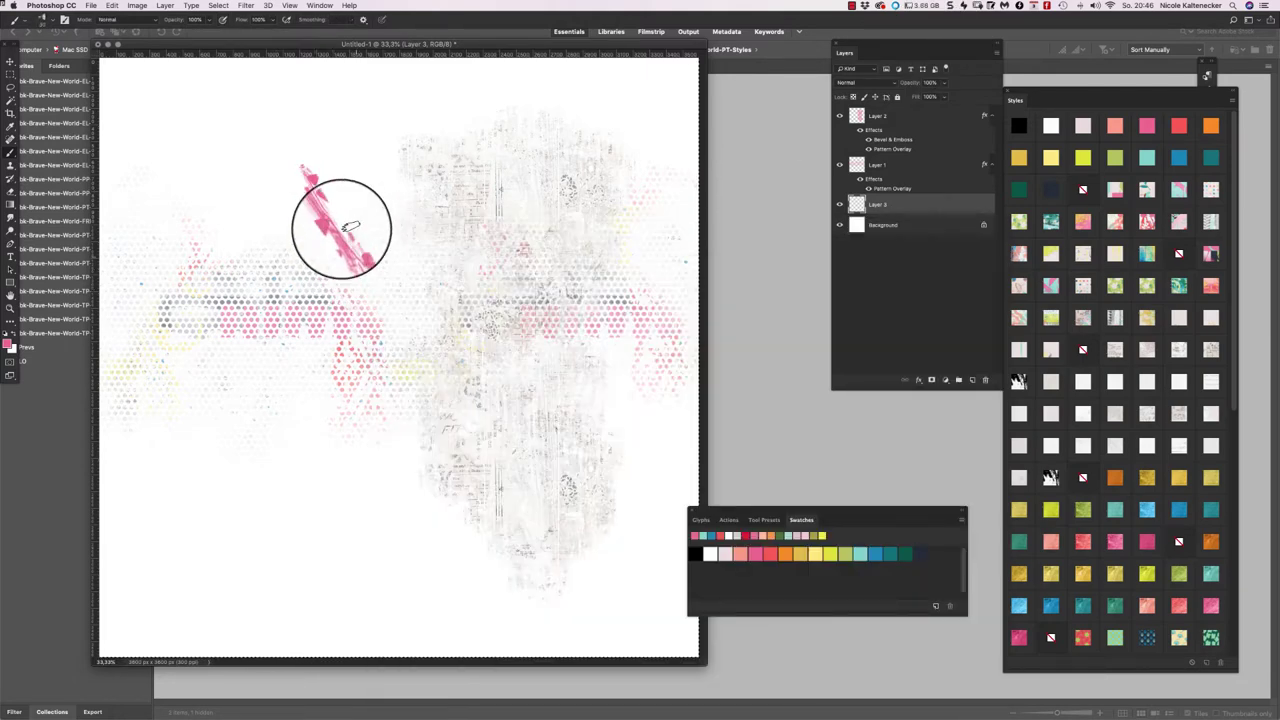
mouse_move(341, 228)
left_mouse_down()
mouse_move(365, 247)
mouse_move(333, 285)
mouse_move(341, 246)
mouse_move(322, 238)
mouse_move(301, 180)
mouse_move(313, 186)
mouse_move(273, 167)
mouse_move(315, 235)
mouse_move(300, 215)
mouse_move(355, 197)
left_mouse_up()
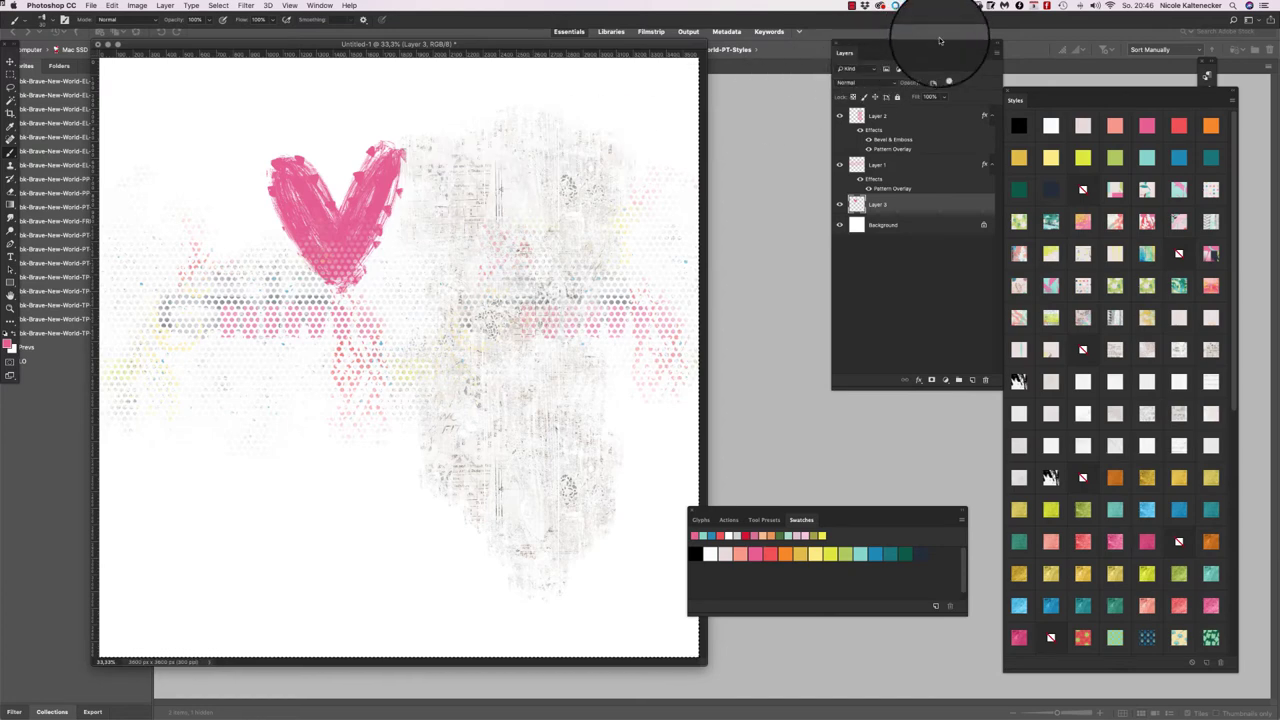
- Bring the heart layer to the front with a textured pink style, and restyle the wood-grain layer in textured gold
key("super+shift+bracketright")
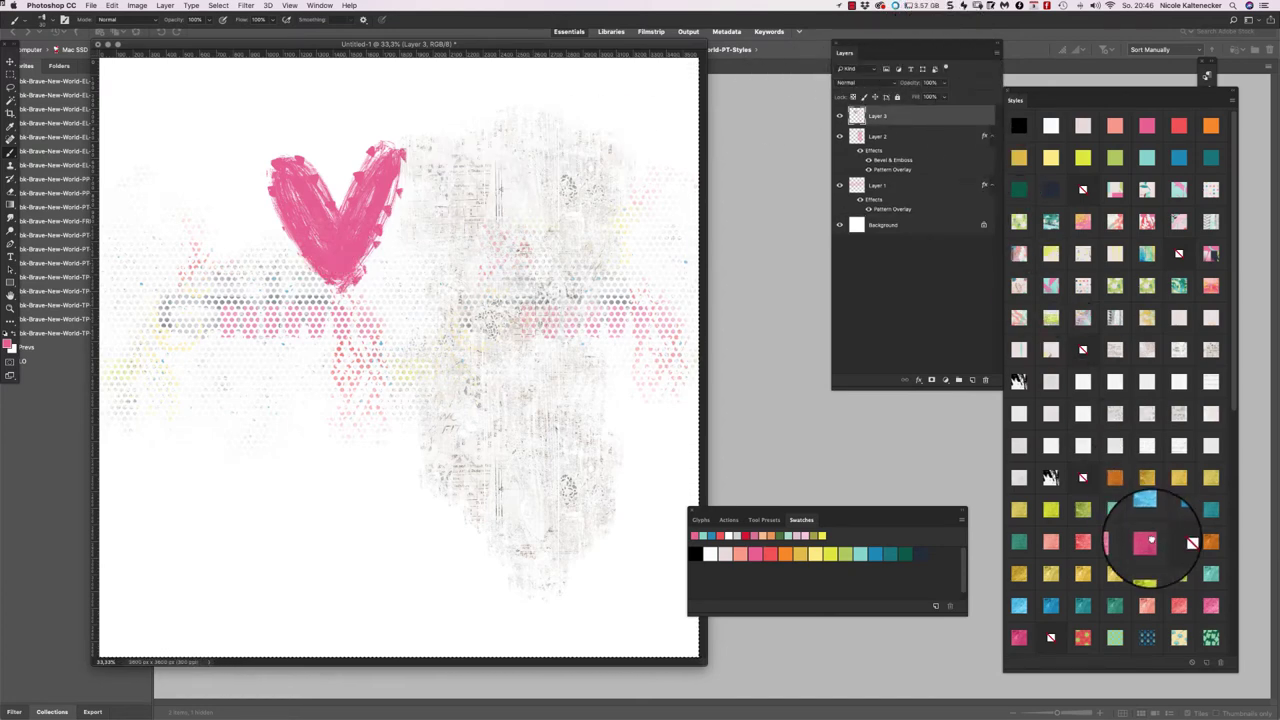
left_click(1050, 510)
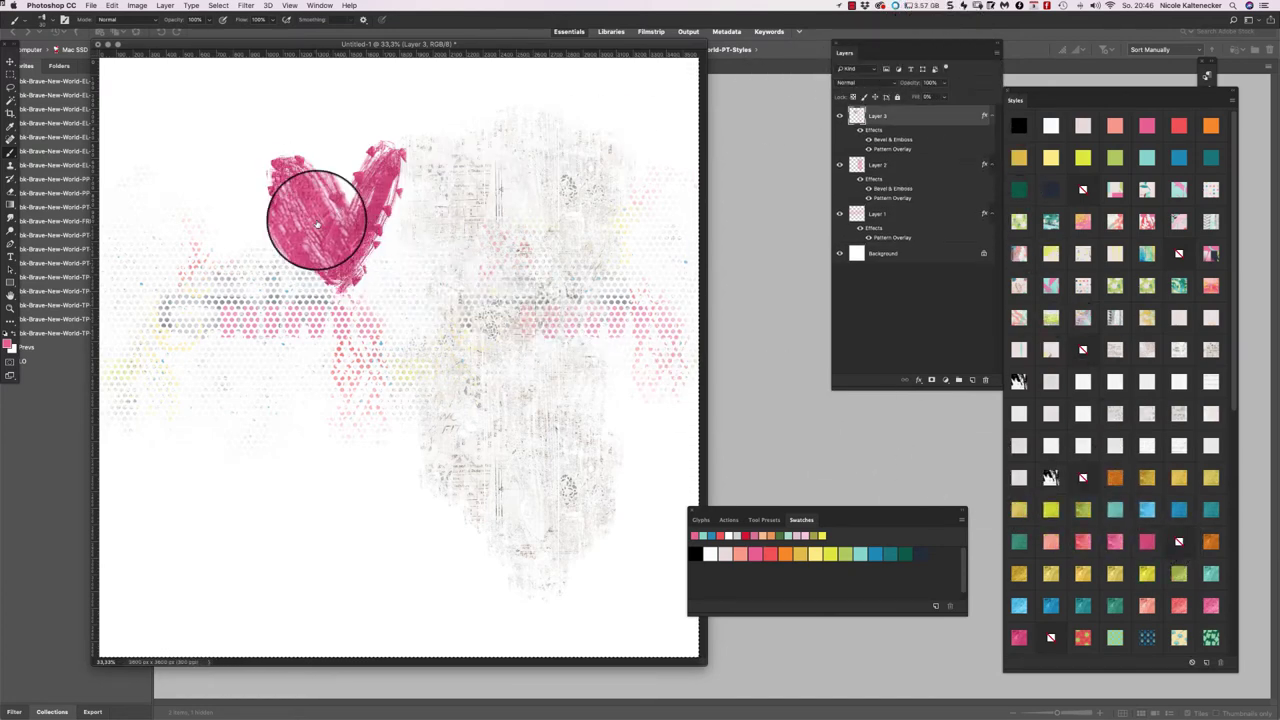
left_click(929, 168)
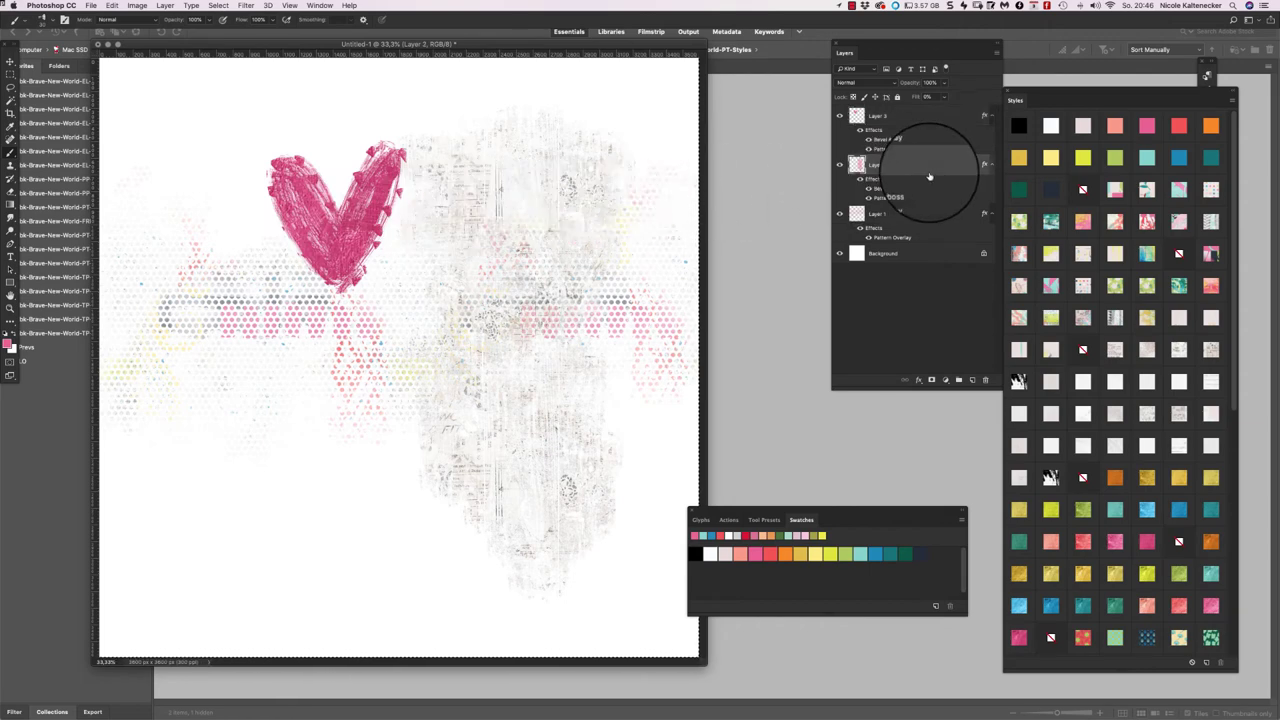
left_click(1147, 477)
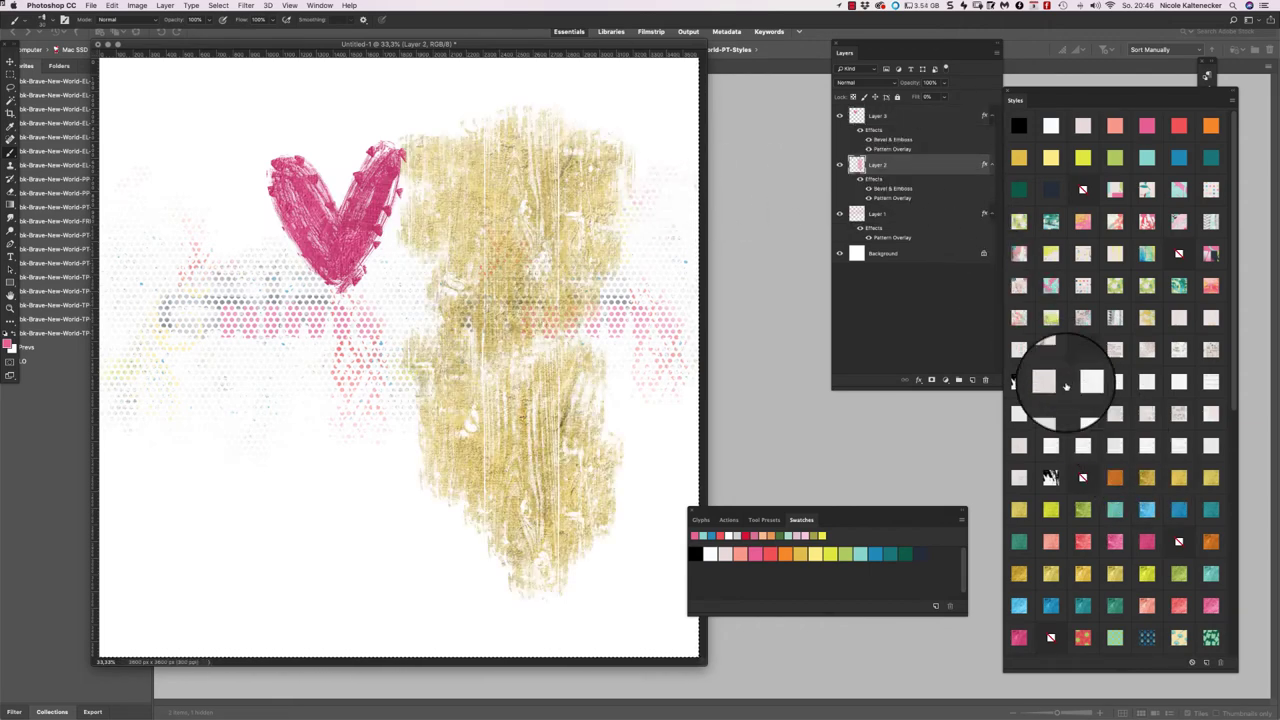
- Give the dotted layer a pale style with coloured vertical streaks and the heart layer a colourful patchwork style
left_click(924, 214)
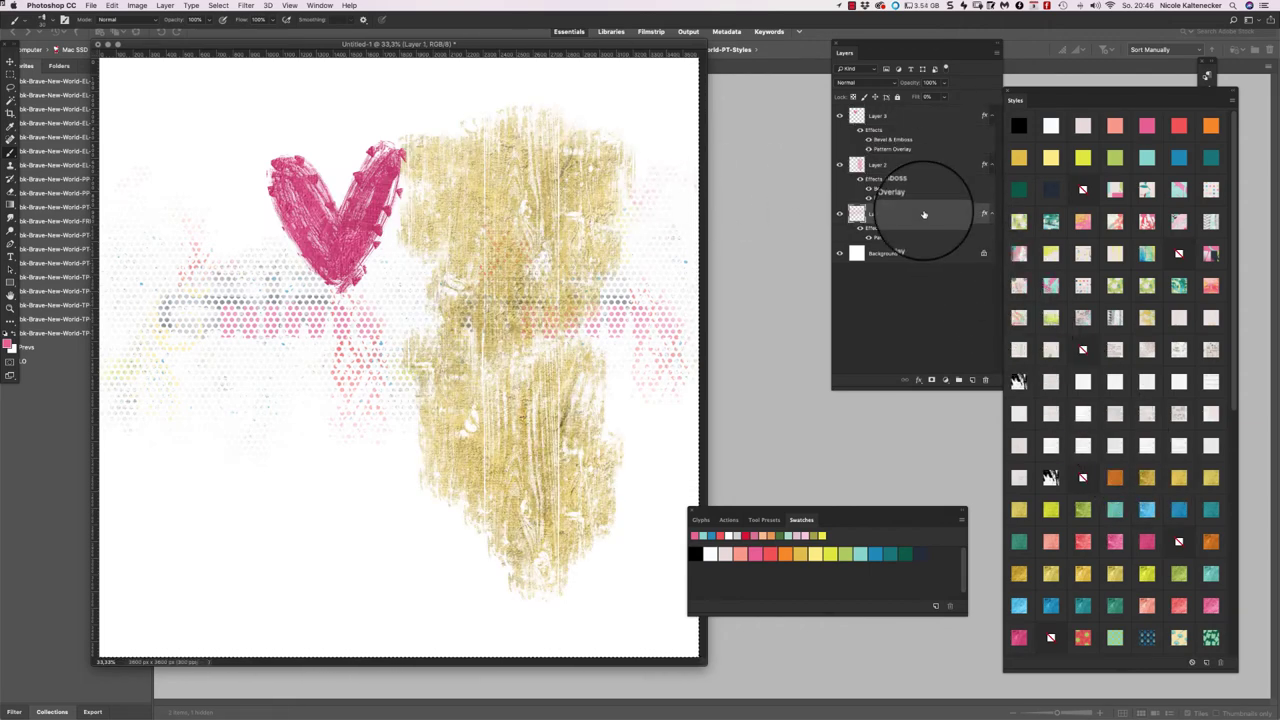
left_click(1111, 315)
left_click(915, 118)
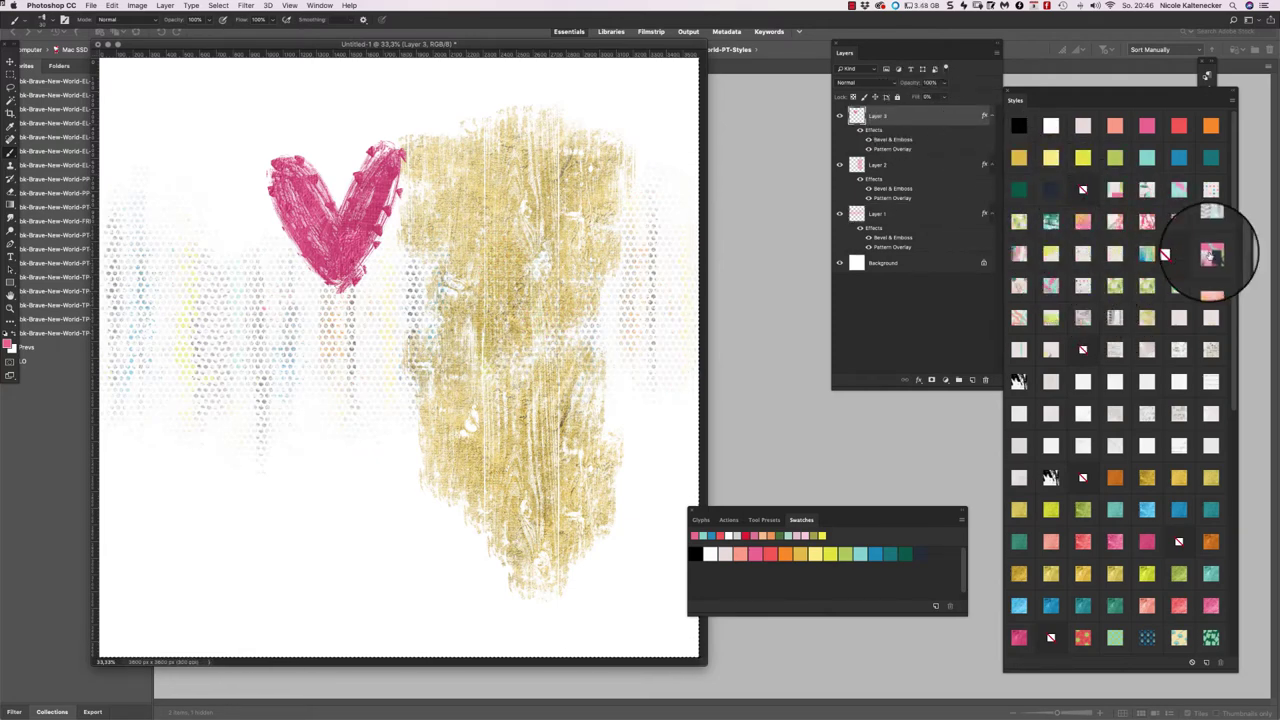
left_click(1211, 256)
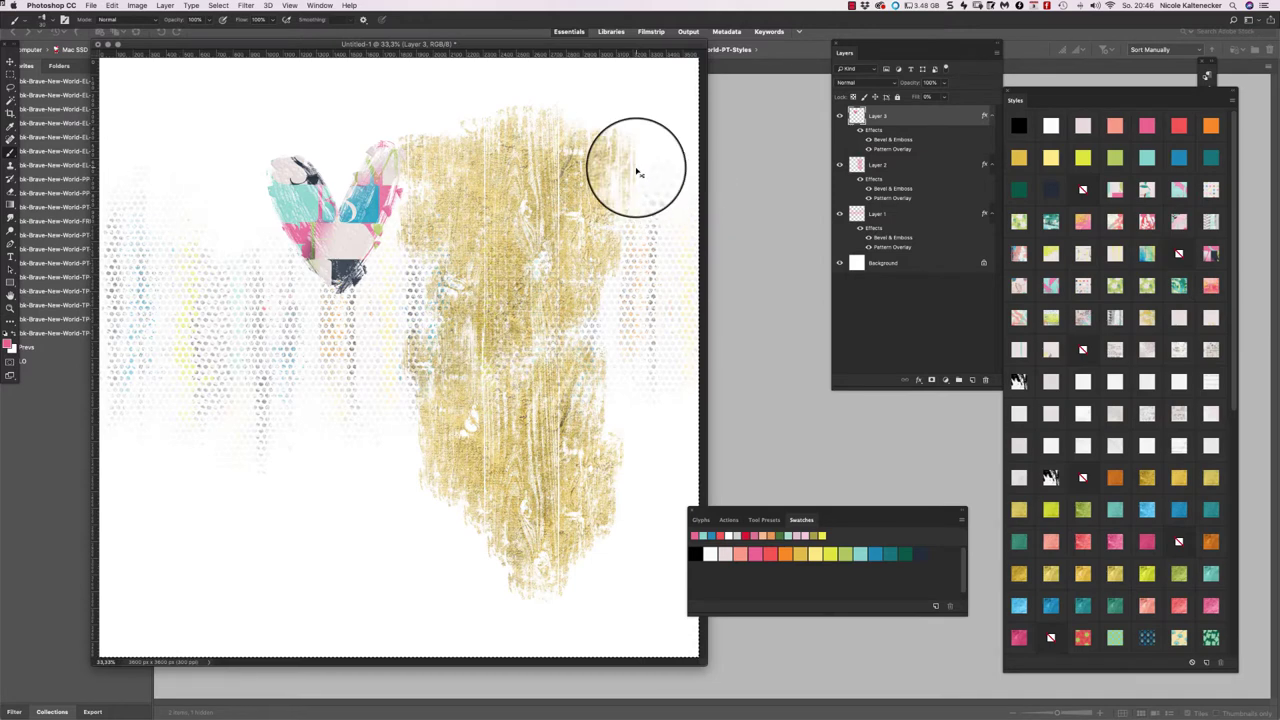
- Add a new top layer, choose the watercolor brush, and paint a broad pink and red band across the canvas below the heart
key("super+shift+n")
key("Return")
right_click(395, 385)
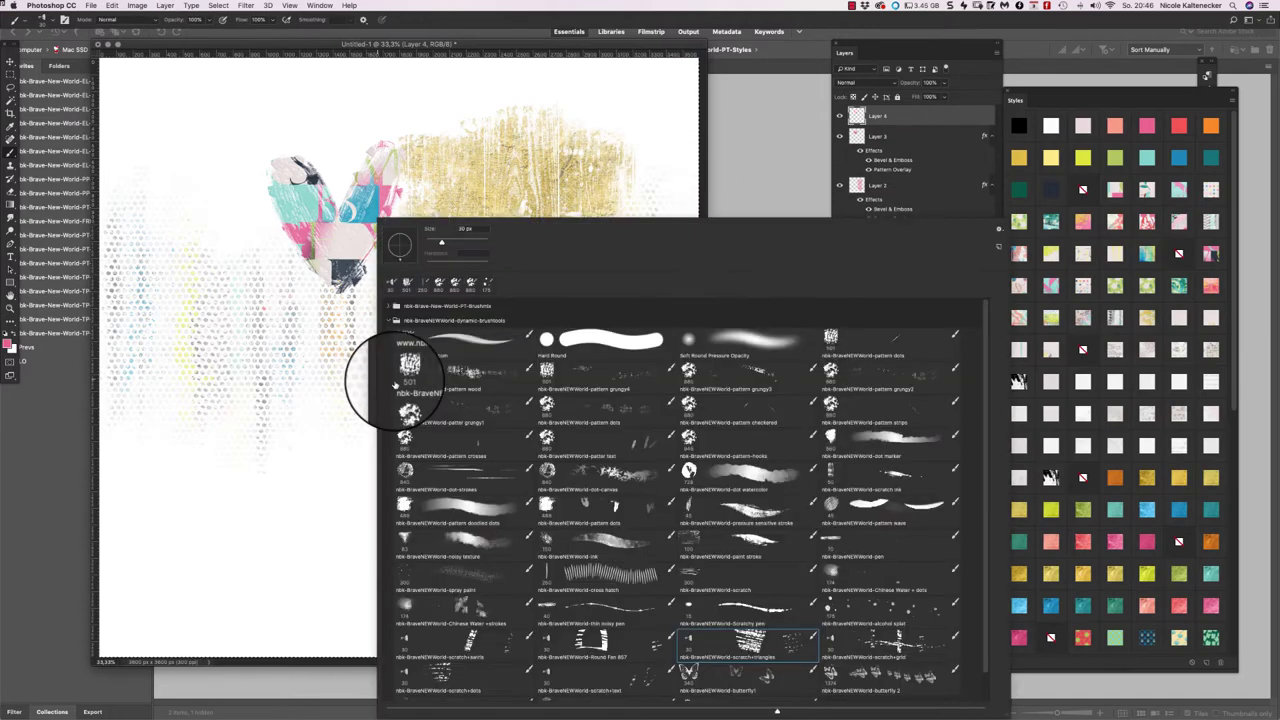
double_click(757, 477)
mouse_move(320, 377)
left_mouse_down()
mouse_move(338, 510)
mouse_move(392, 505)
mouse_move(467, 427)
mouse_move(371, 448)
mouse_move(392, 402)
mouse_move(361, 426)
mouse_move(334, 487)
mouse_move(250, 351)
mouse_move(220, 411)
mouse_move(176, 372)
mouse_move(162, 437)
mouse_move(146, 404)
mouse_move(166, 401)
mouse_move(265, 465)
mouse_move(334, 428)
mouse_move(285, 375)
mouse_move(220, 394)
mouse_move(168, 474)
mouse_move(293, 480)
mouse_move(416, 379)
mouse_move(467, 363)
left_mouse_up()
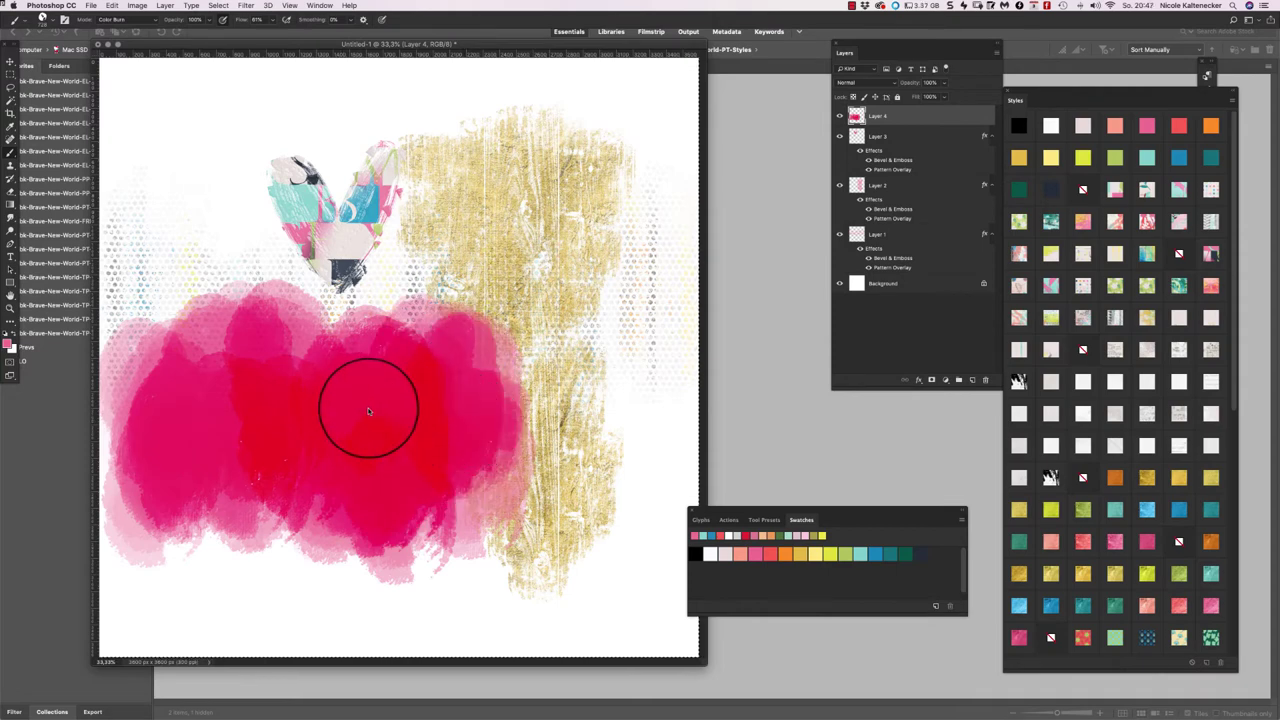
mouse_move(368, 411)
left_mouse_down()
mouse_move(388, 350)
mouse_move(531, 308)
mouse_move(590, 412)
mouse_move(647, 408)
mouse_move(657, 332)
mouse_move(646, 356)
mouse_move(659, 401)
mouse_move(478, 372)
mouse_move(585, 427)
mouse_move(630, 347)
left_mouse_up()
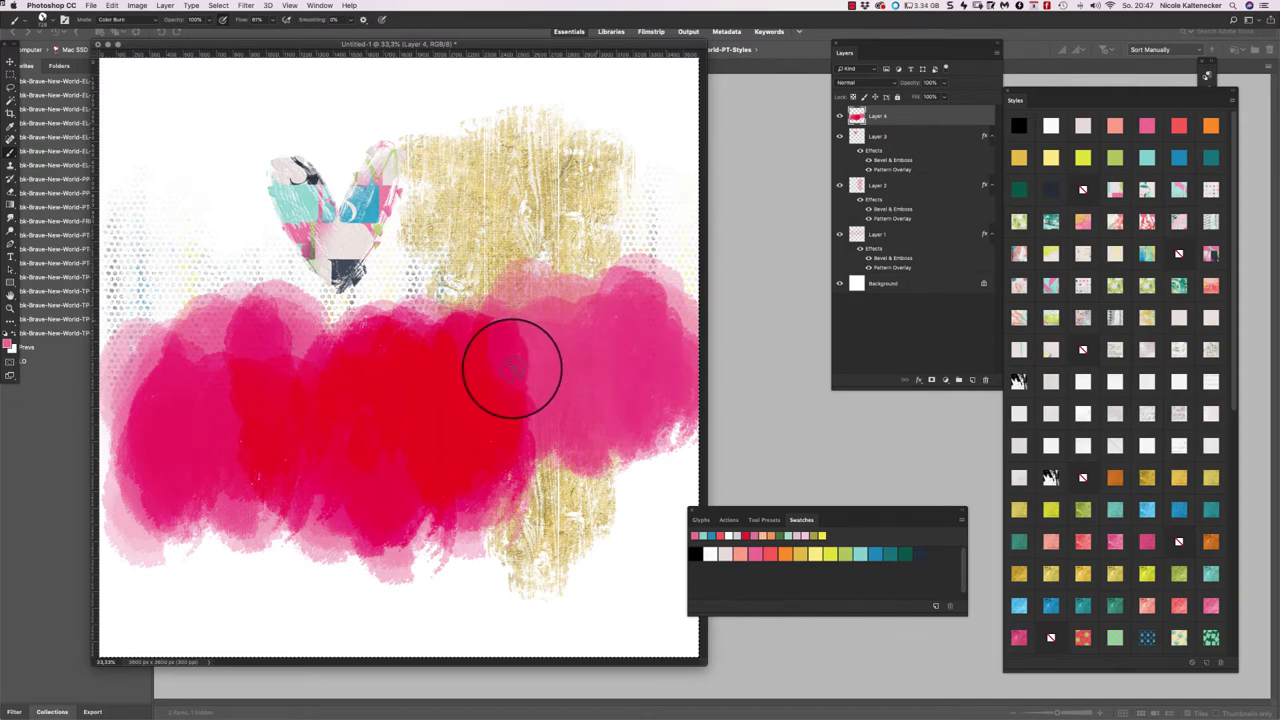
- Paint more watercolor strokes over the pink and red band, extending its solid red area toward the canvas's right edge
mouse_move(512, 368)
left_mouse_down()
mouse_move(625, 361)
mouse_move(665, 411)
left_mouse_up()
mouse_move(613, 341)
left_mouse_down()
mouse_move(514, 457)
mouse_move(306, 419)
left_mouse_up()
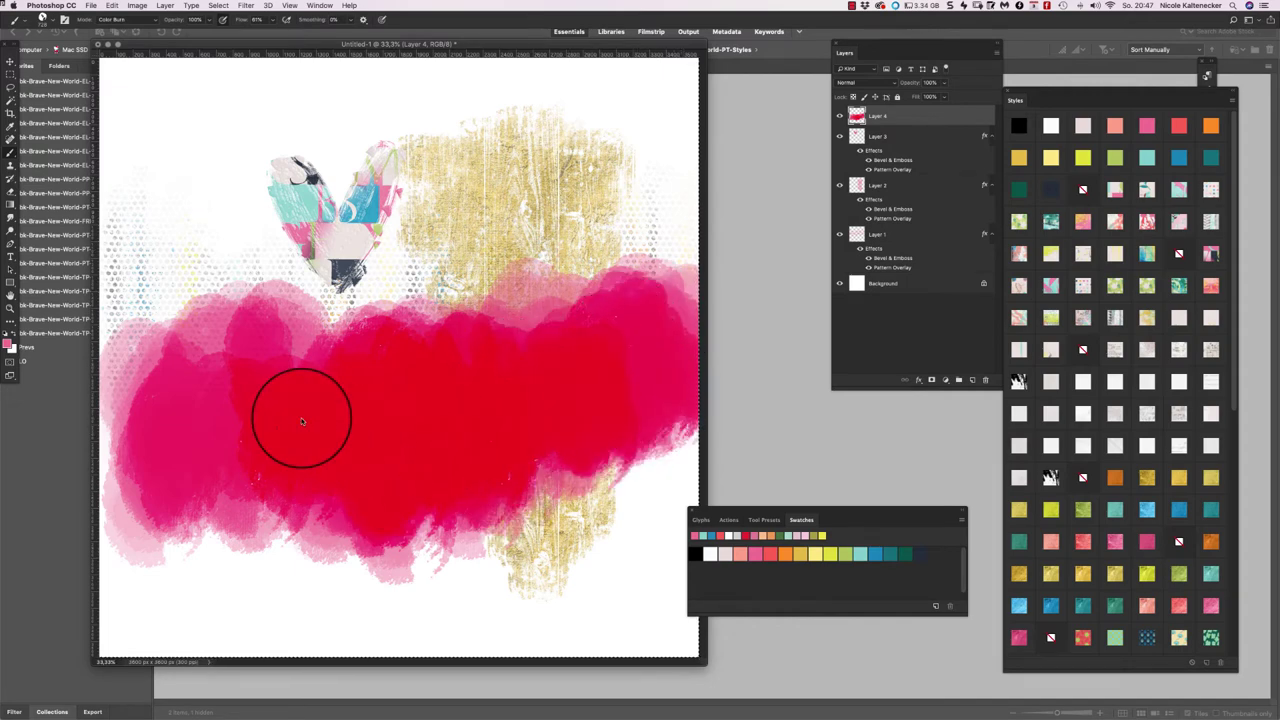
left_click(320, 6)
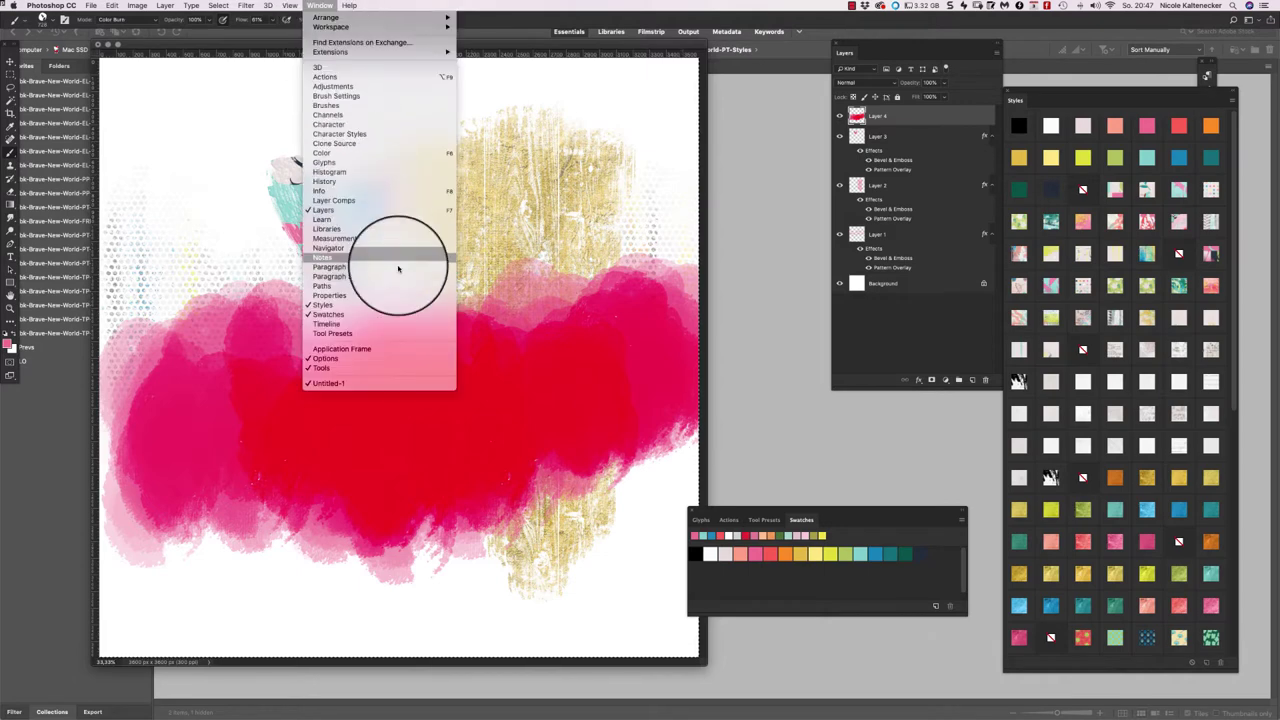
mouse_move(443, 51)
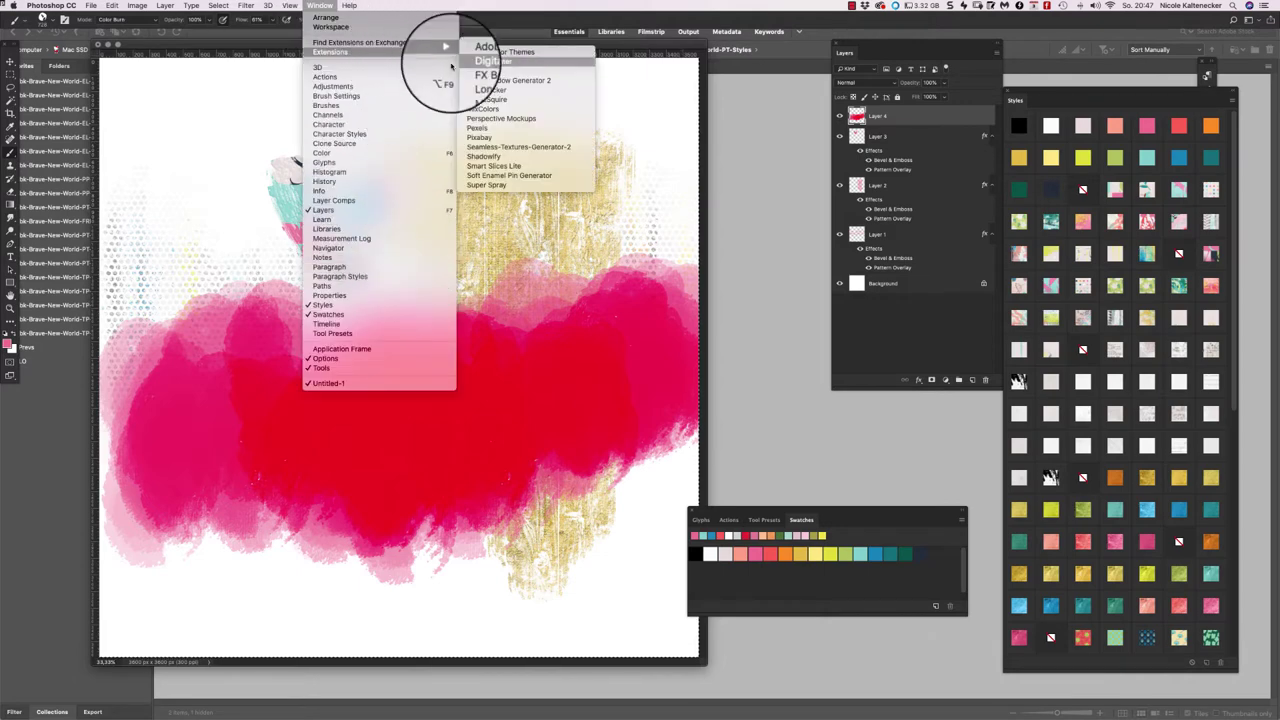
left_click(565, 141)
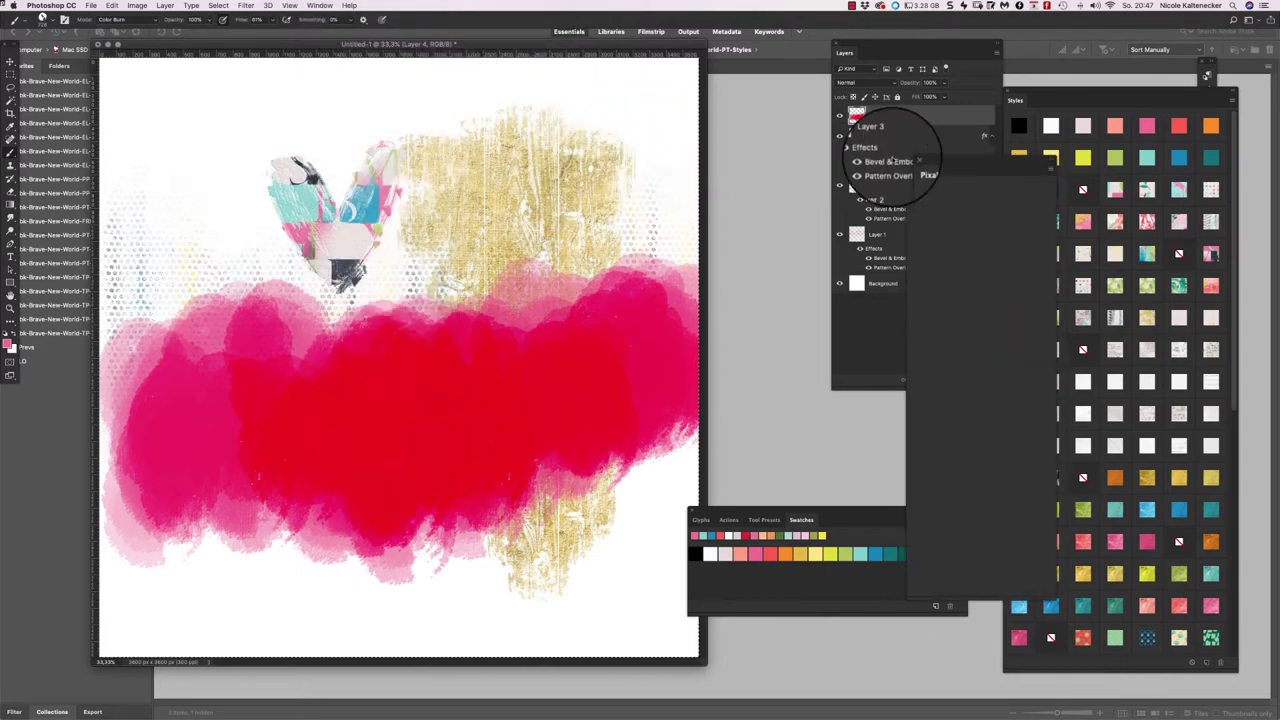
- Open the Pexels extension, close the mistakenly opened extension, and place Pexels beside the canvas
left_click(320, 5)
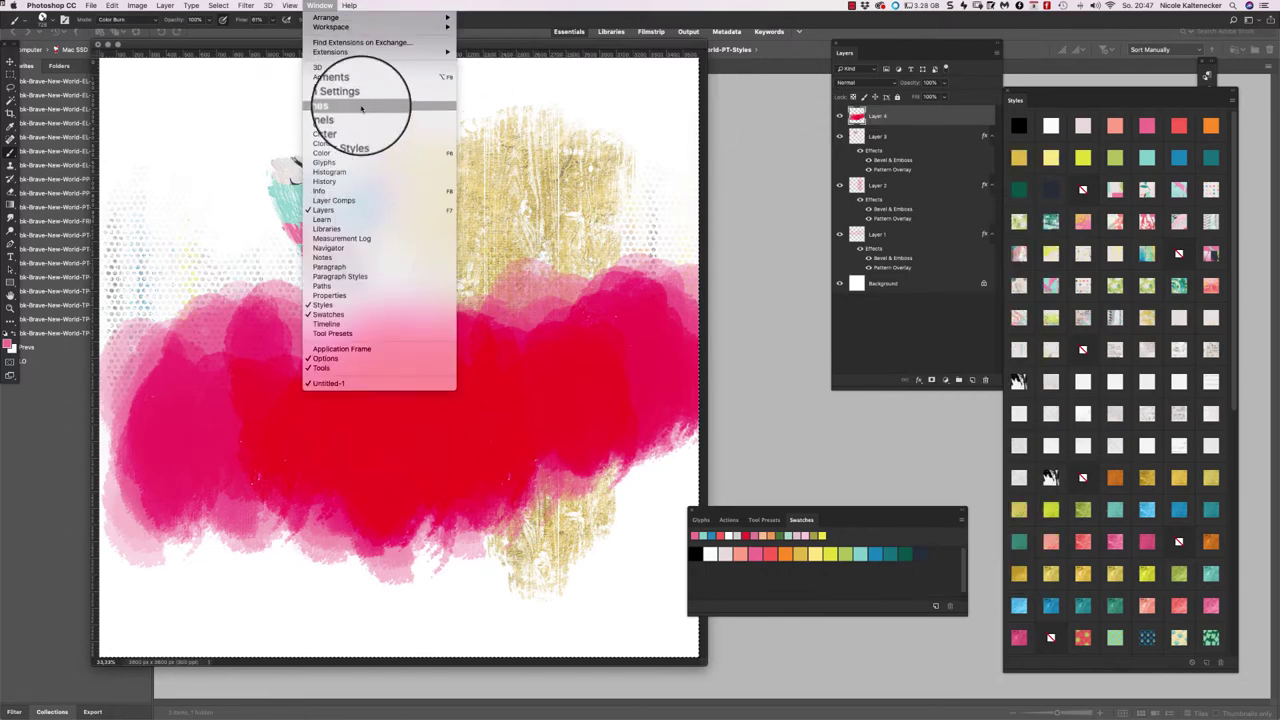
mouse_move(335, 20)
mouse_move(386, 51)
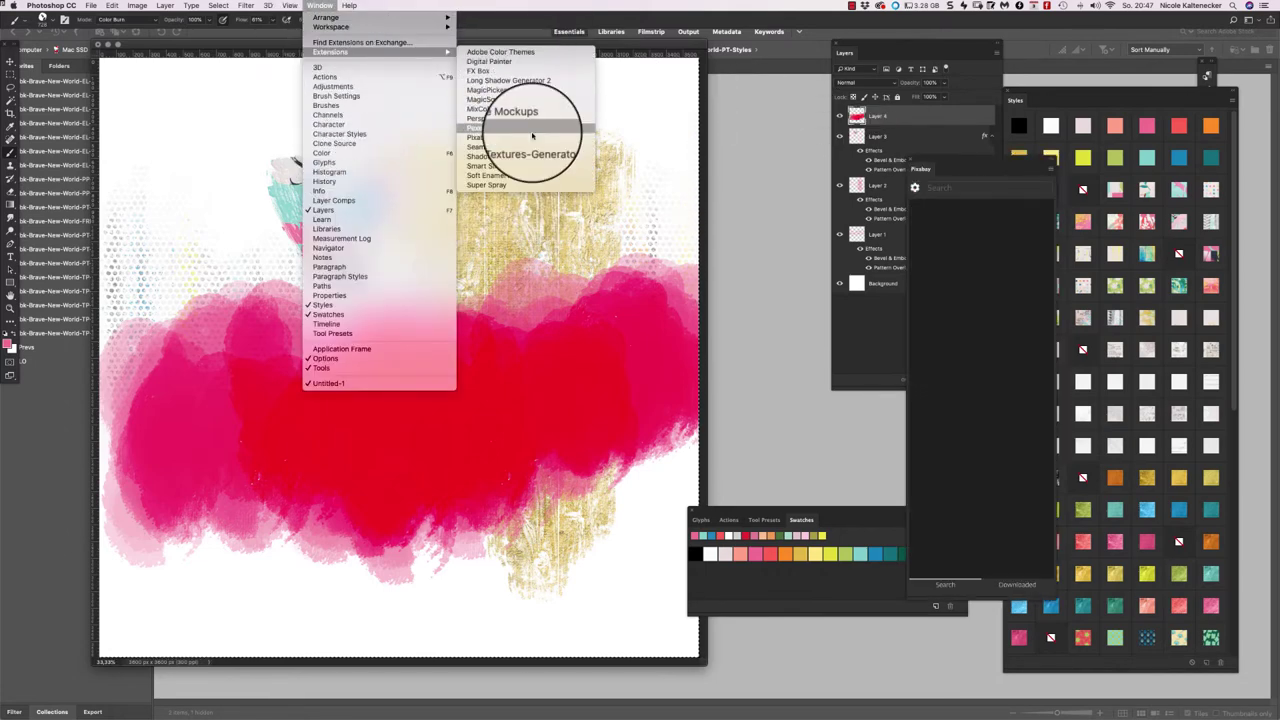
left_click(530, 130)
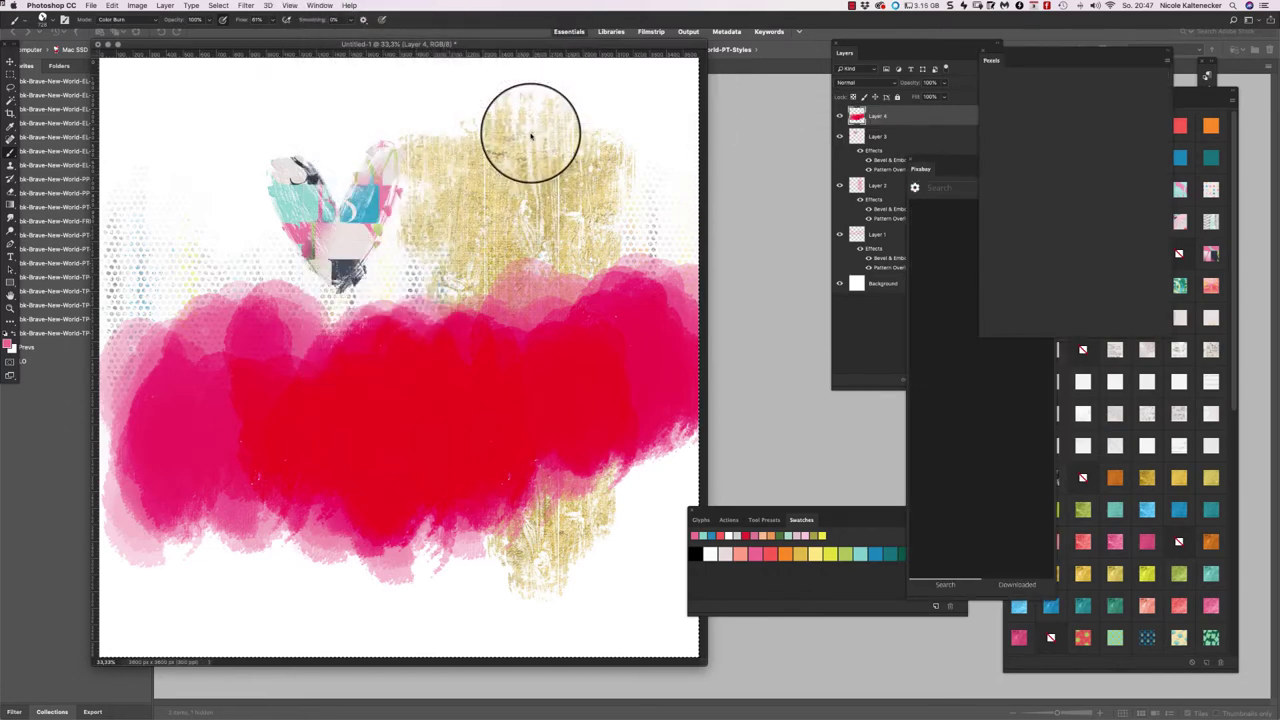
left_click(911, 160)
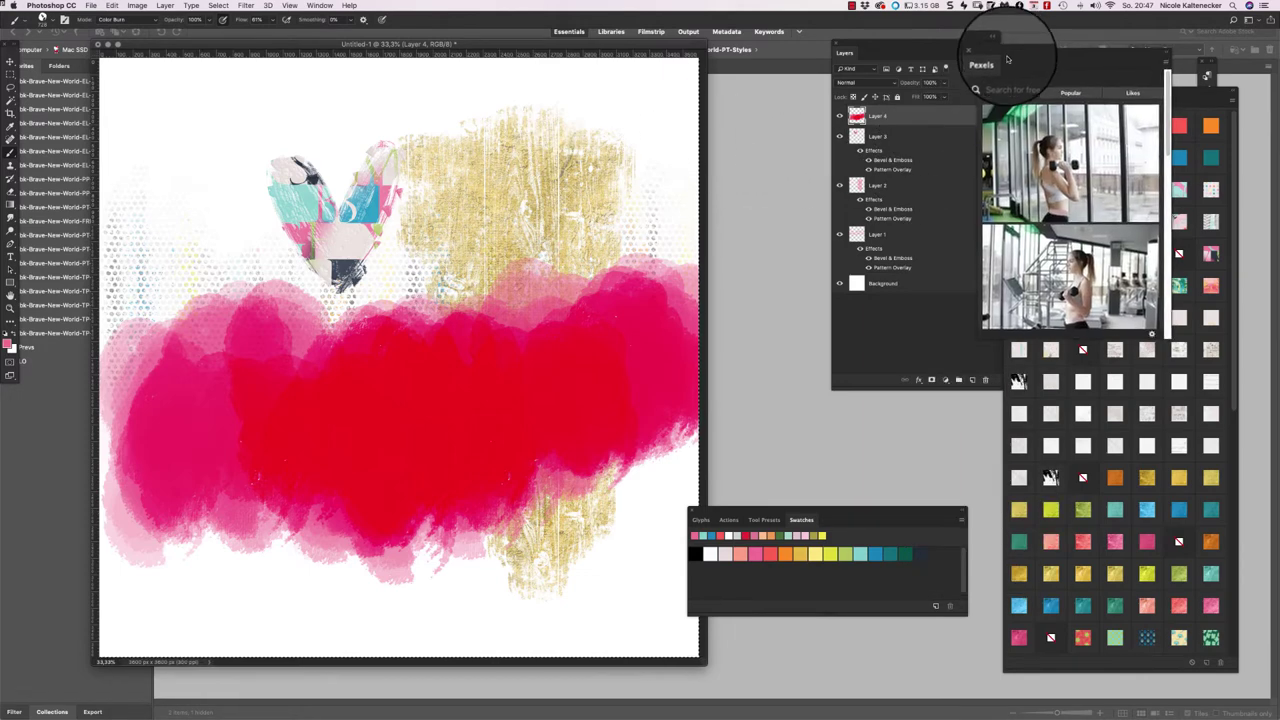
left_click_drag(1014, 43, 786, 129)
mouse_move(923, 143)
left_mouse_down()
mouse_move(926, 286)
mouse_move(886, 373)
mouse_move(916, 148)
left_mouse_up()
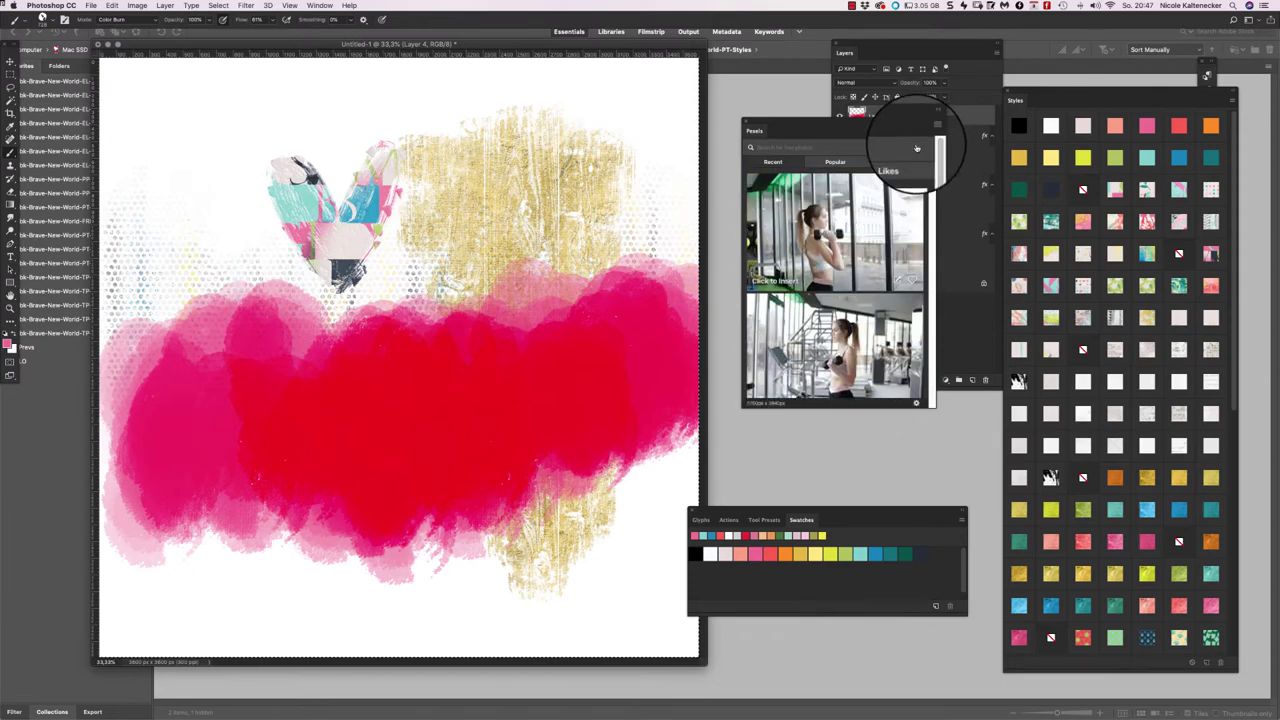
- Insert the stock photo of the woman holding a dumbbell, clipped to the watercolor band, and compare the band with the photo hidden and shown
left_click(810, 228)
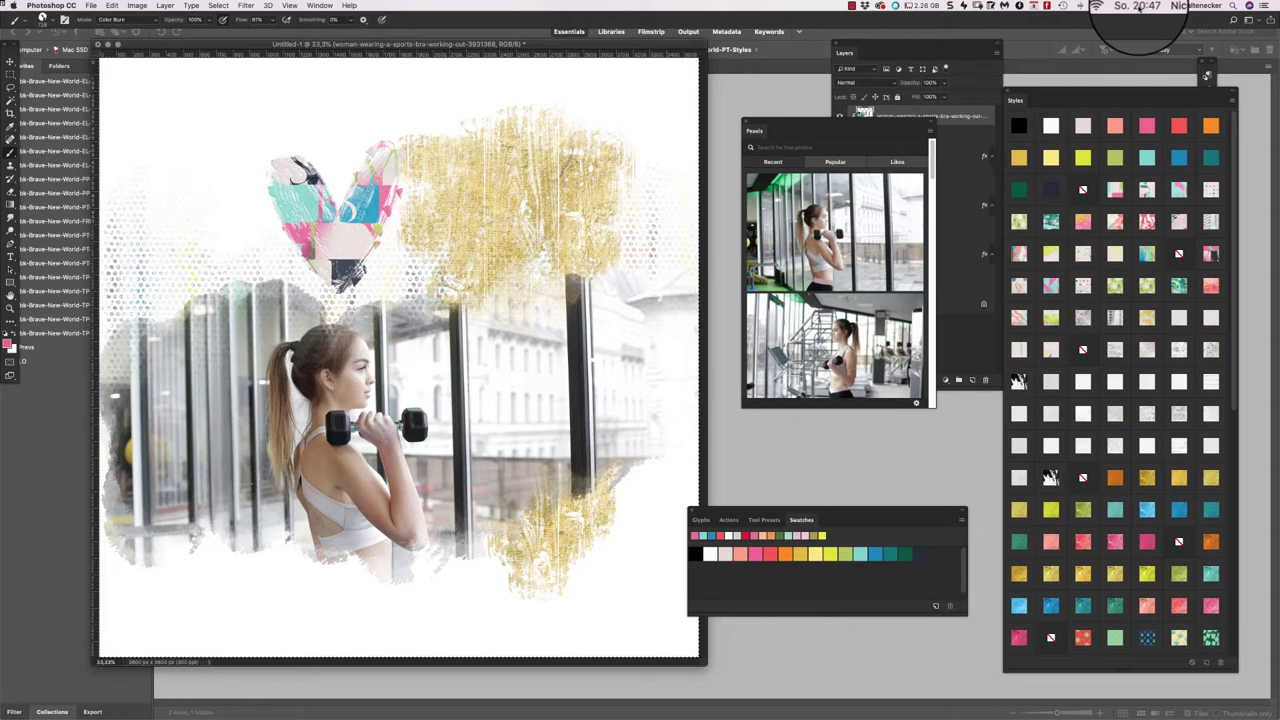
left_click(881, 49)
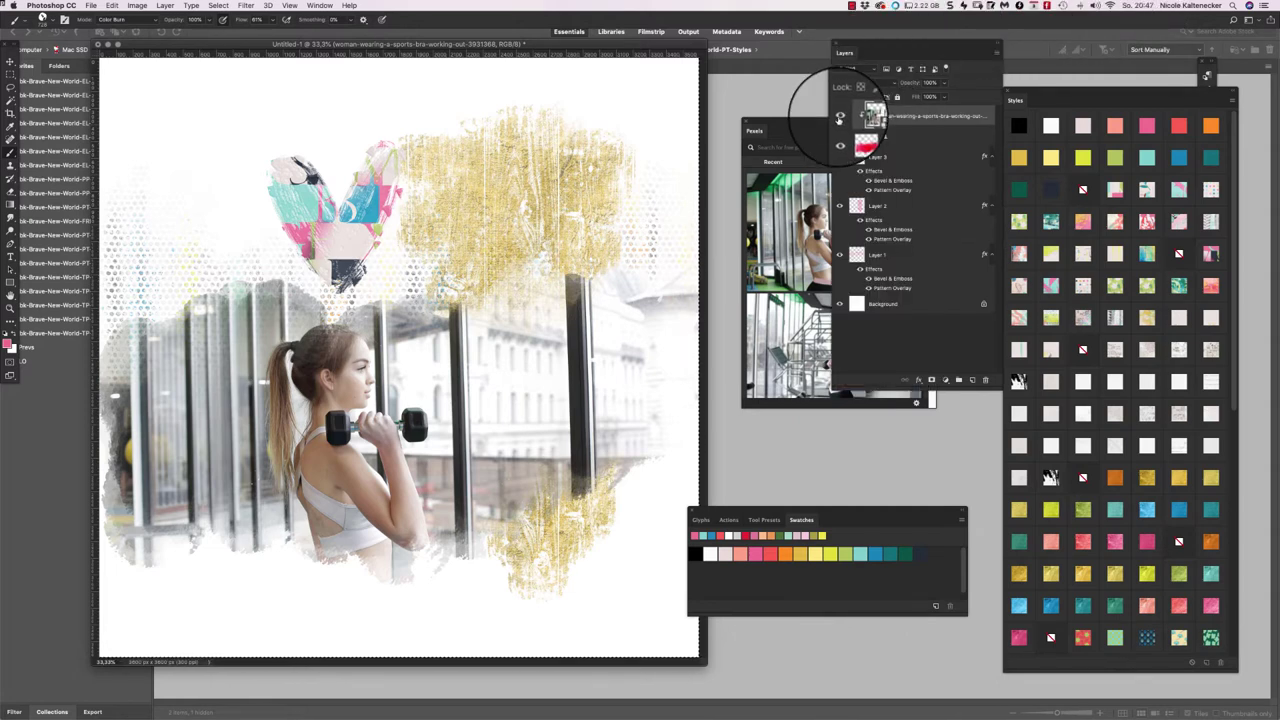
left_click(840, 117)
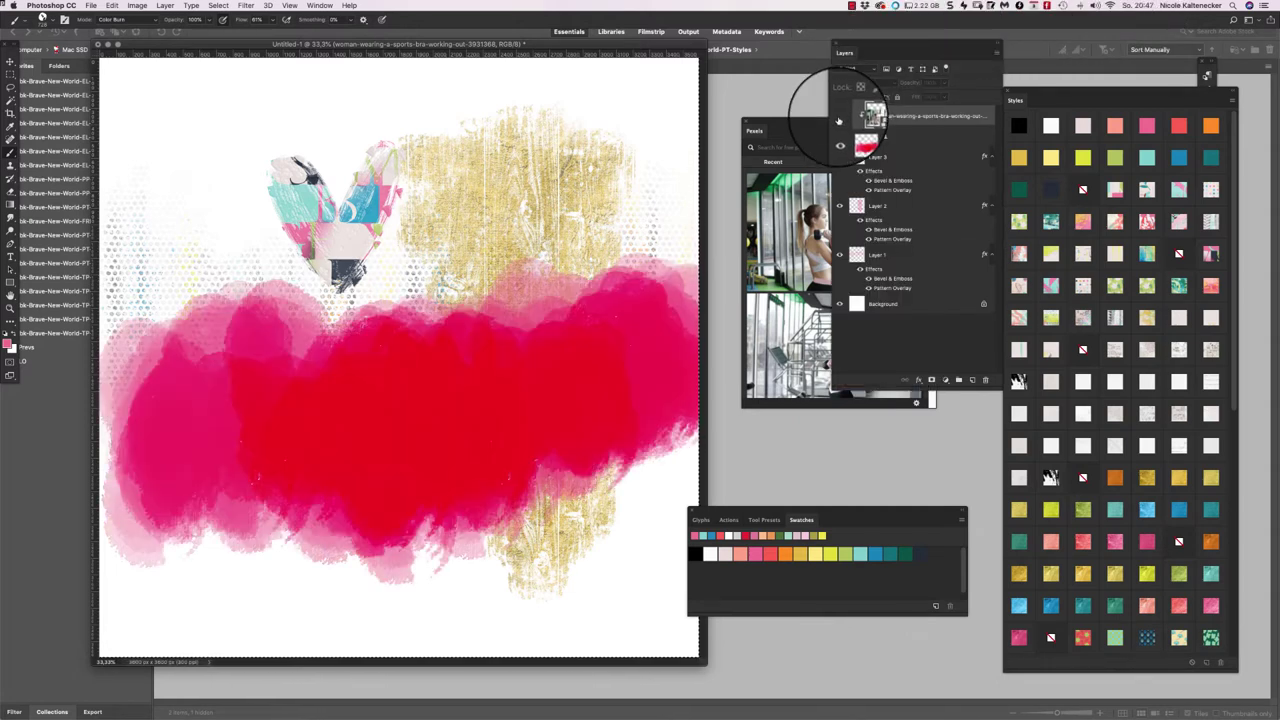
left_click(840, 117)
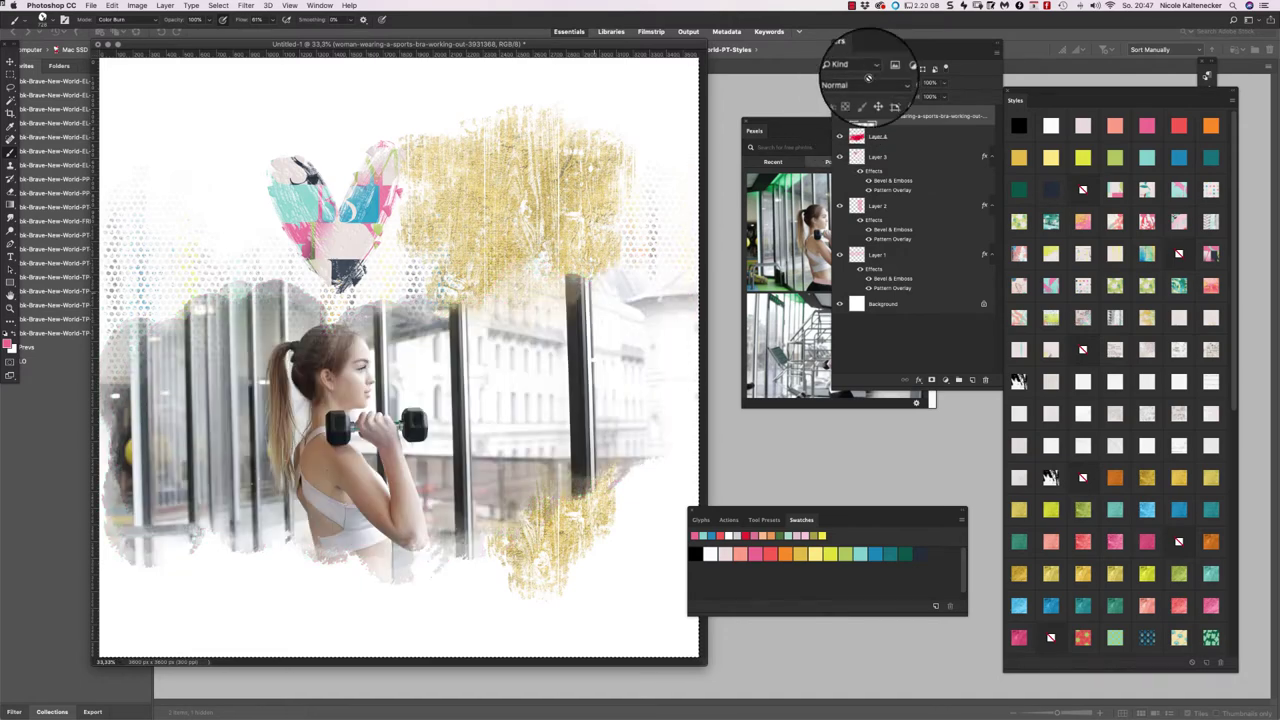
- Add a new top layer and paint a large pink patch over the canvas's upper right with the nbk-BraveNEWWorld-noisy texture brush
key("super+shift+n")
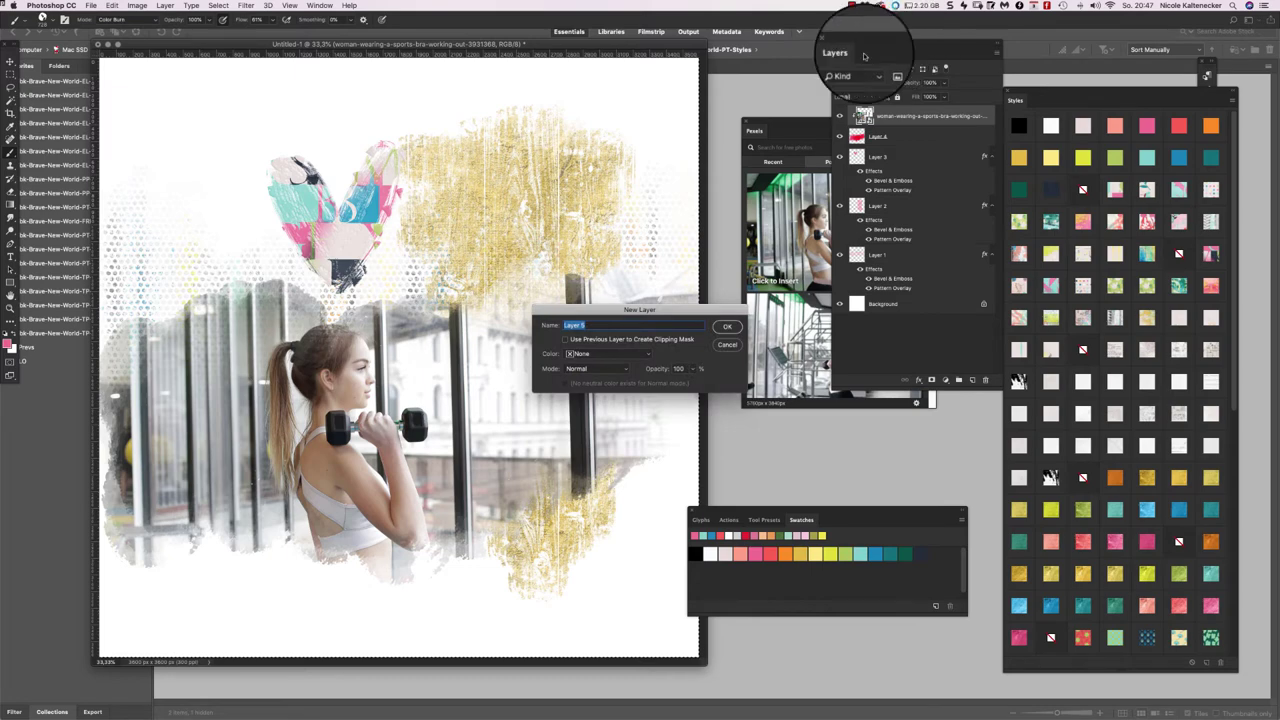
key("Return")
right_click(343, 237)
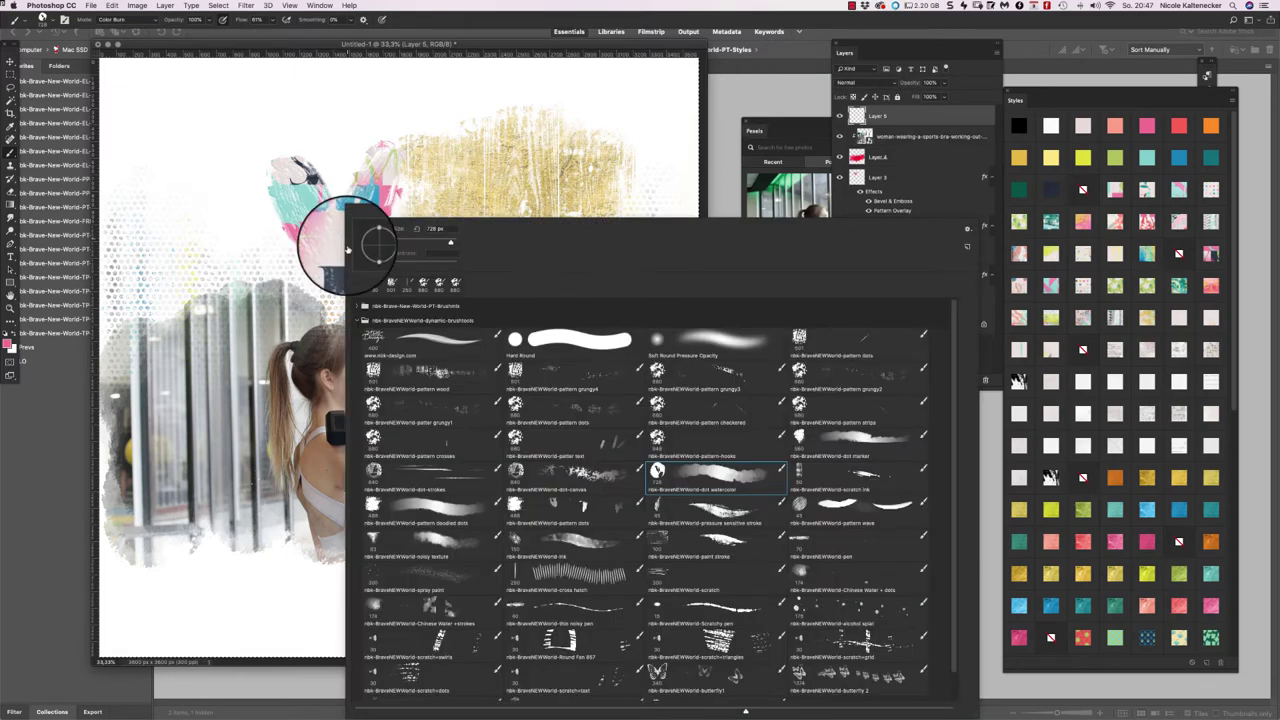
double_click(450, 520)
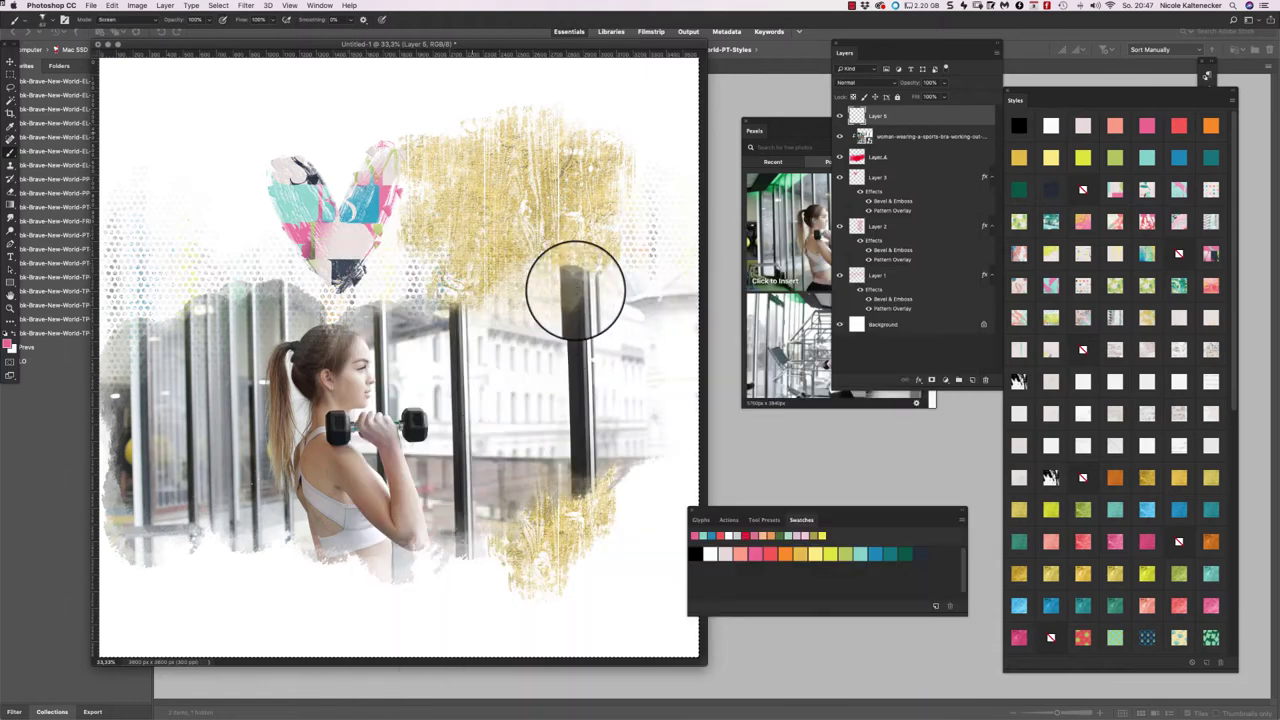
mouse_move(589, 357)
left_mouse_down()
mouse_move(660, 248)
mouse_move(659, 292)
mouse_move(648, 292)
mouse_move(638, 227)
mouse_move(604, 291)
mouse_move(608, 315)
mouse_move(570, 252)
mouse_move(573, 281)
mouse_move(585, 318)
mouse_move(590, 272)
mouse_move(608, 275)
mouse_move(593, 341)
mouse_move(662, 331)
mouse_move(578, 332)
left_mouse_up()
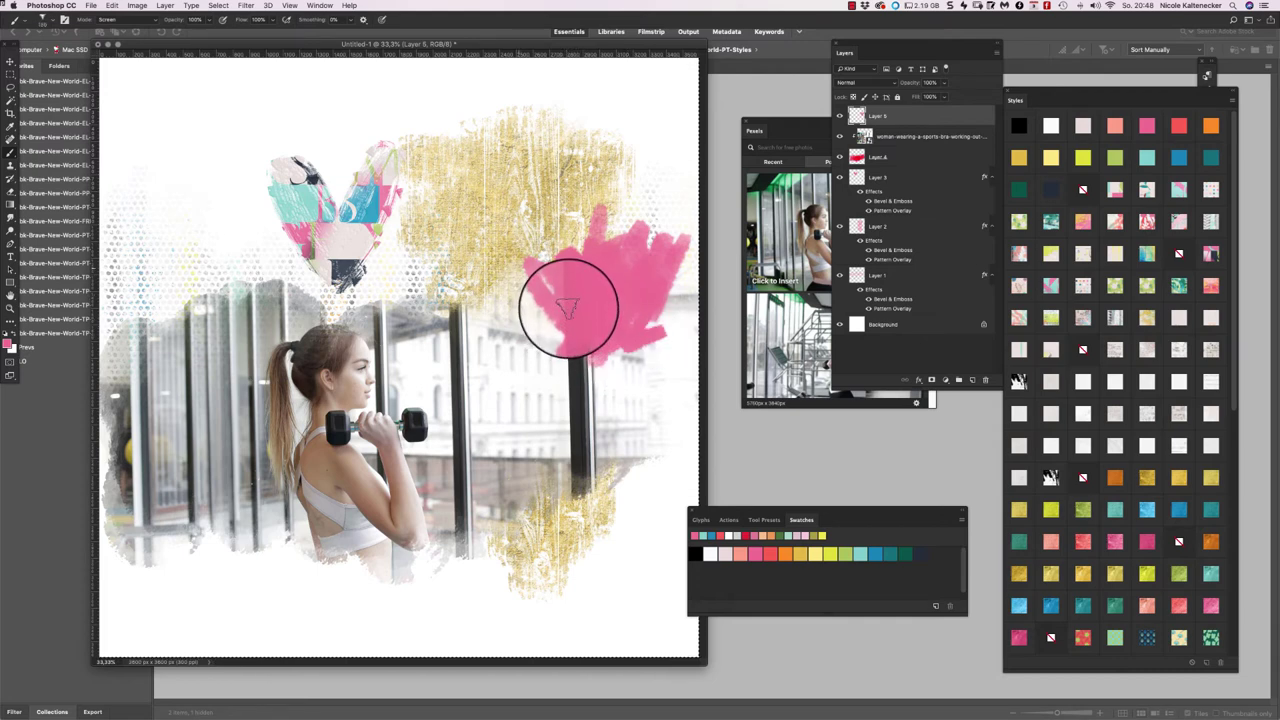
mouse_move(567, 275)
left_mouse_down()
mouse_move(566, 357)
mouse_move(614, 214)
mouse_move(692, 233)
mouse_move(486, 291)
mouse_move(494, 314)
mouse_move(686, 343)
mouse_move(655, 298)
mouse_move(531, 229)
mouse_move(590, 250)
mouse_move(634, 209)
mouse_move(580, 317)
mouse_move(620, 371)
mouse_move(671, 323)
left_mouse_up()
- Insert the Pexels photo of the couple about to kiss, clipped to the pink patch, and shift it to the right
left_click(800, 122)
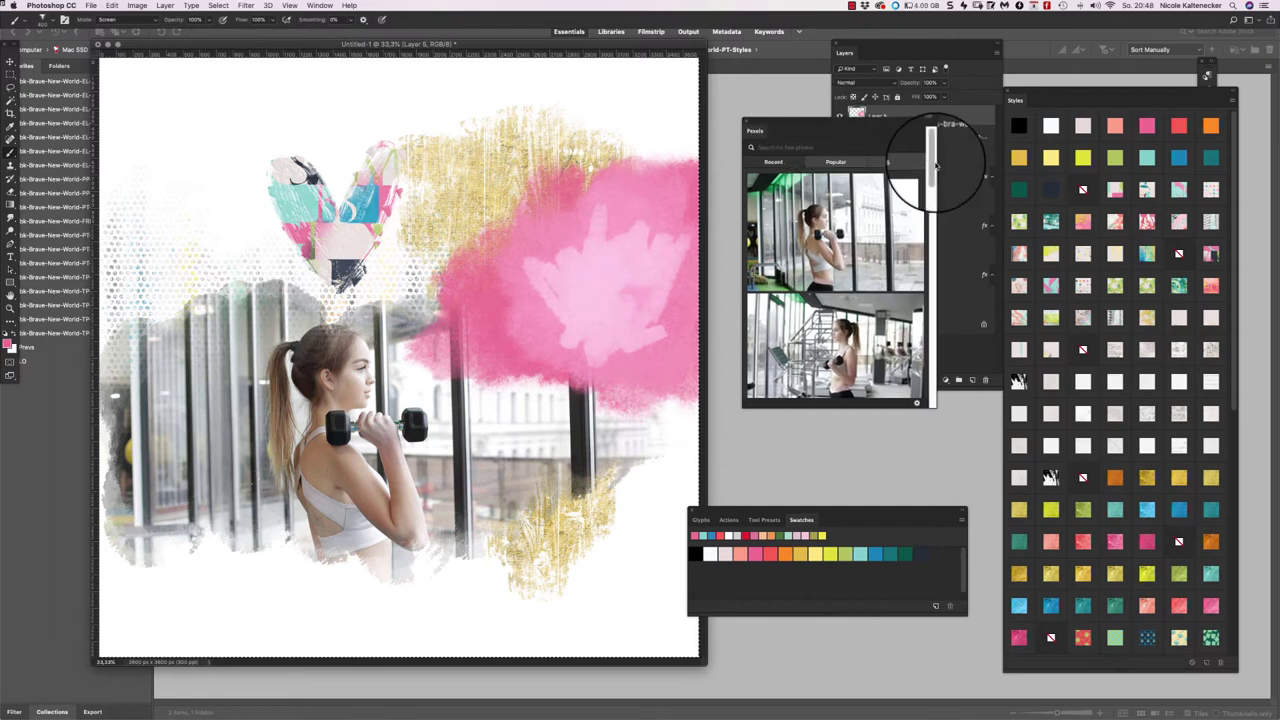
left_click_drag(931, 168, 915, 303)
scroll(914, 300, "down", 2)
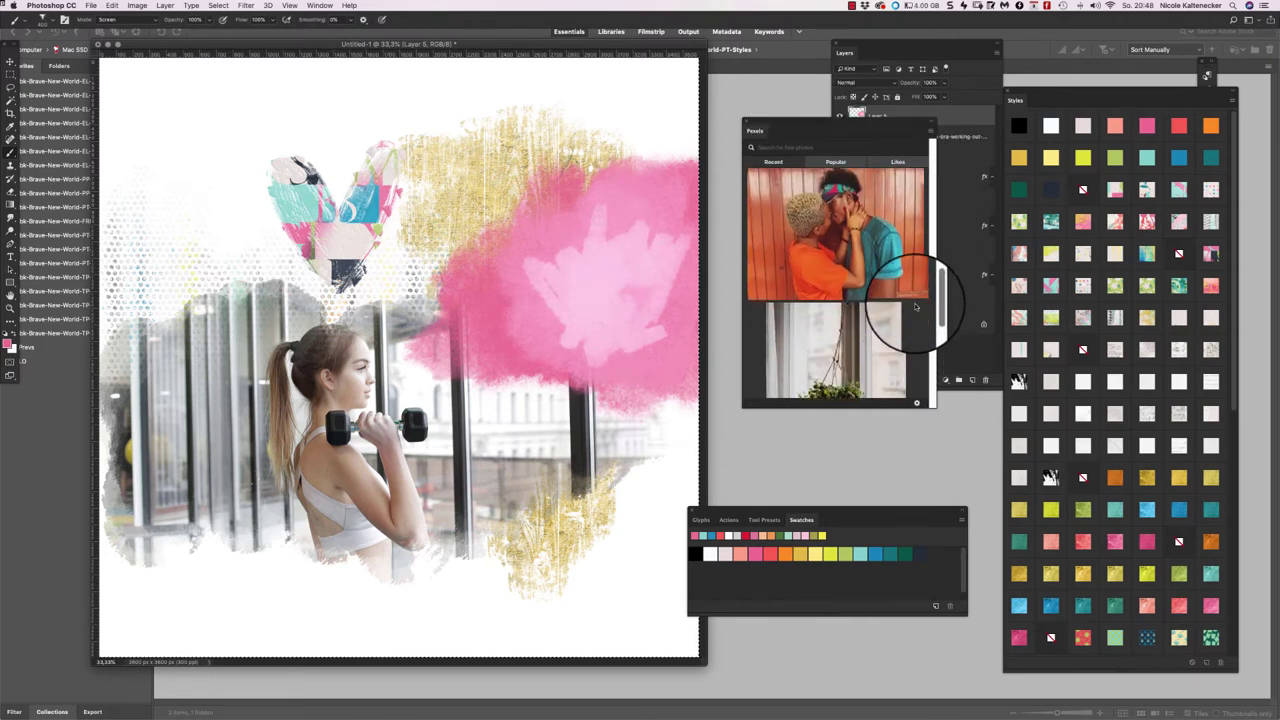
left_click(862, 232)
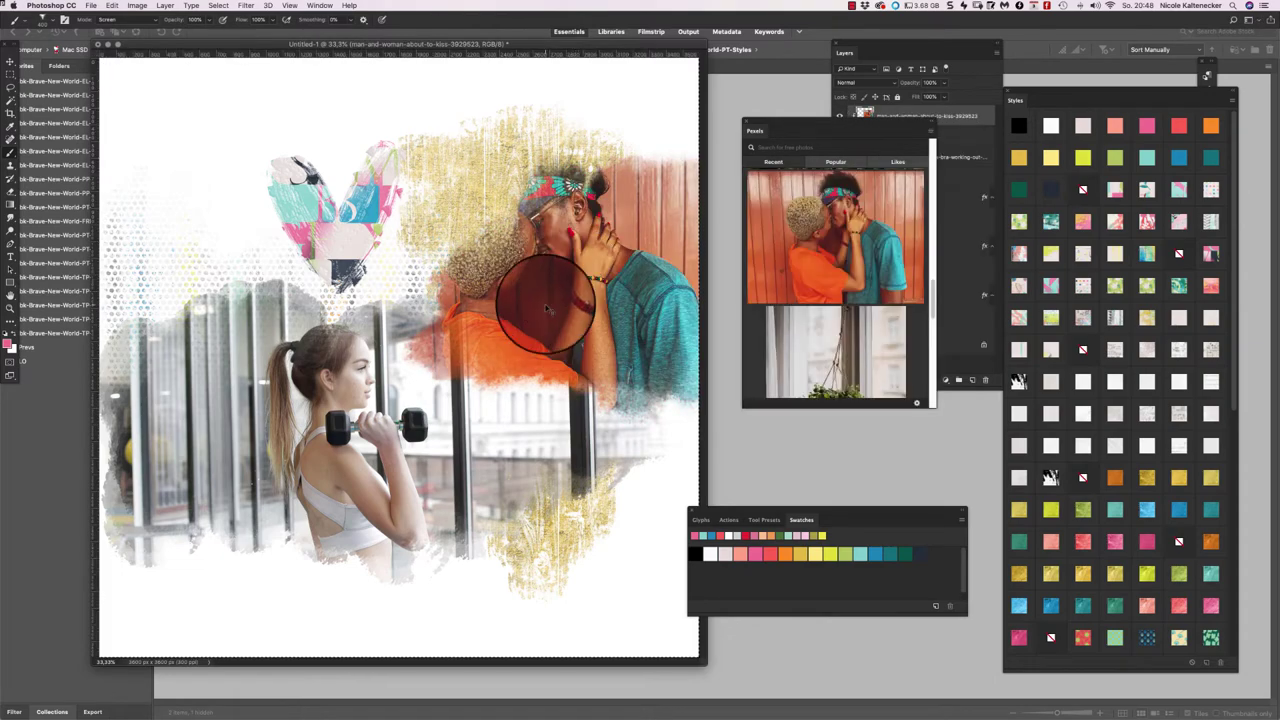
mouse_move(616, 303)
left_mouse_down()
mouse_move(623, 322)
mouse_move(637, 286)
mouse_move(632, 296)
left_mouse_up()
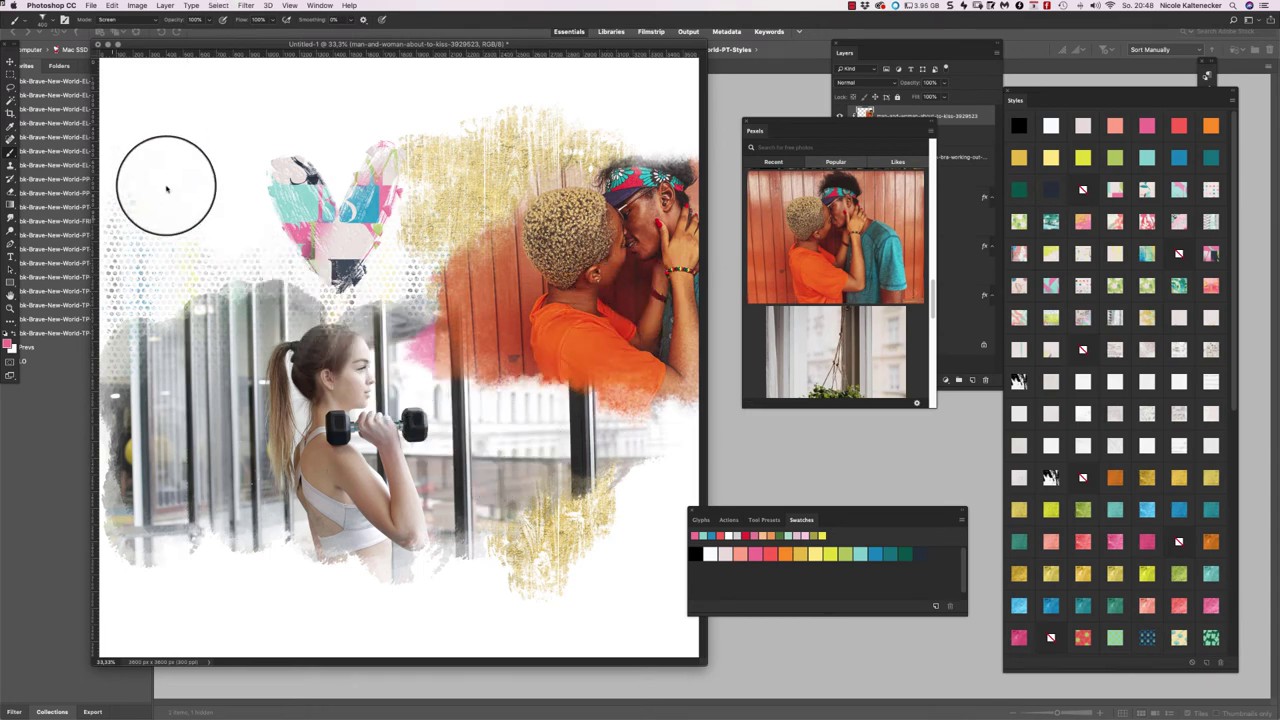
- Delete the dumbbell photo clipped to the watercolor band
left_click(10, 62)
left_click(212, 367)
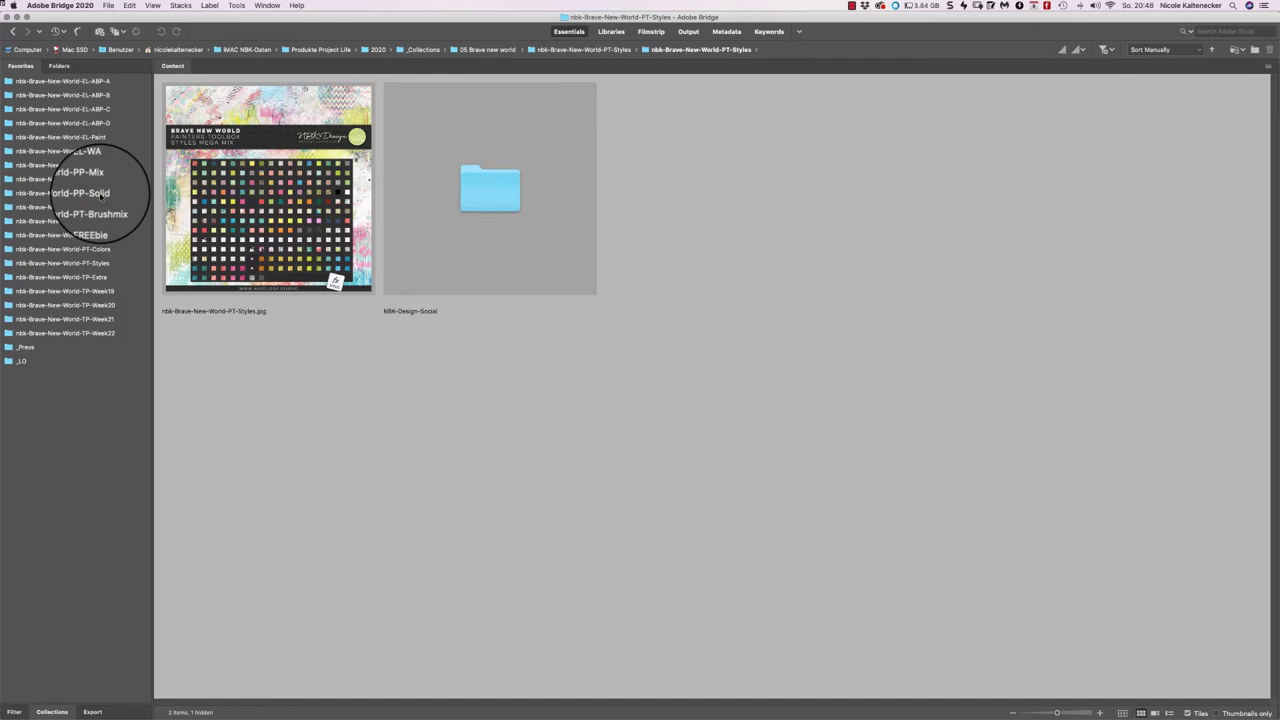
- Browse the nbk-Brave-New-World-PP-Solid folder in Bridge and open the orange paper nbk-Brave-New-World-PP-Solid24.jpg in Photoshop
left_click(100, 194)
scroll(1270, 135, "down", 1)
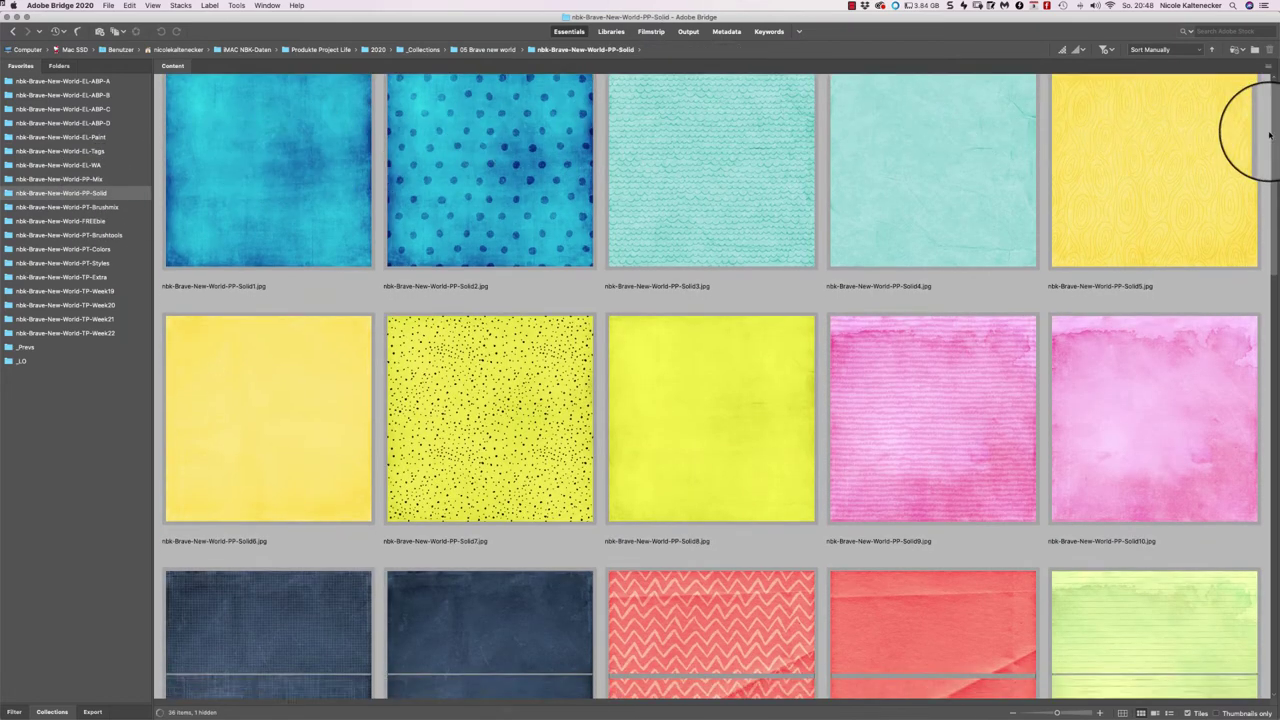
scroll(1143, 277, "down", 5)
scroll(1131, 288, "down", 1)
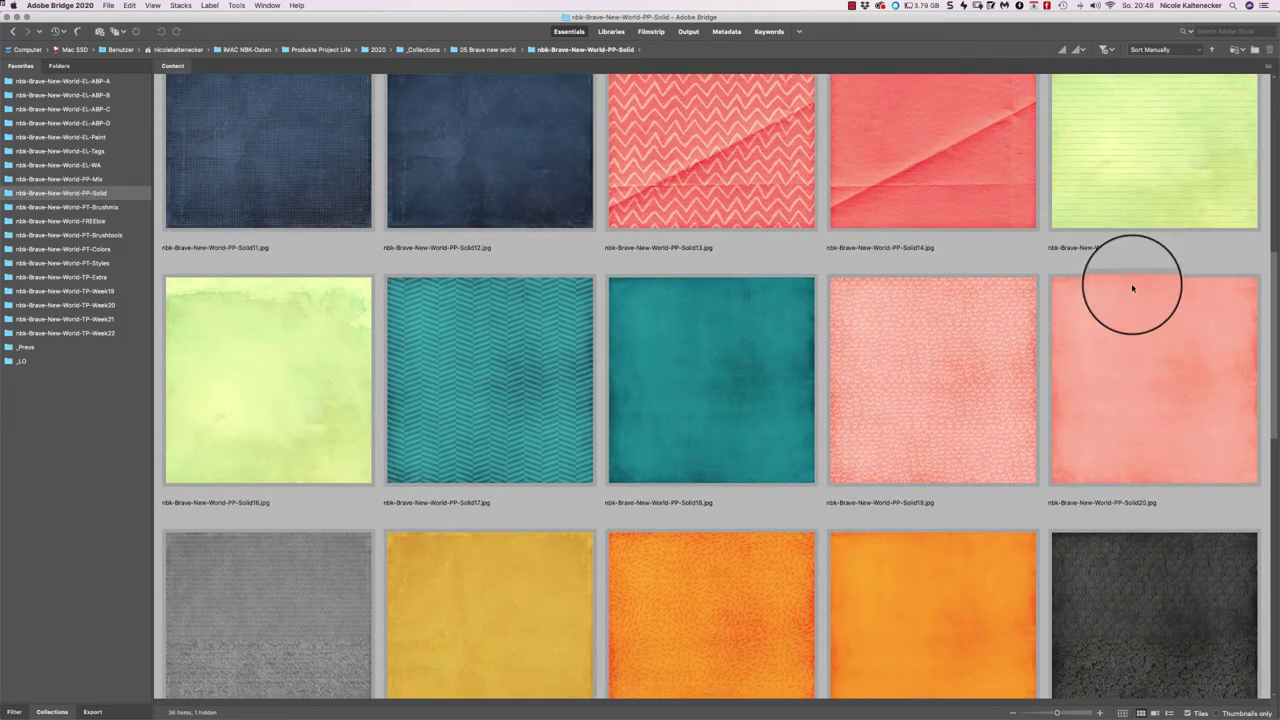
scroll(1131, 288, "down", 1)
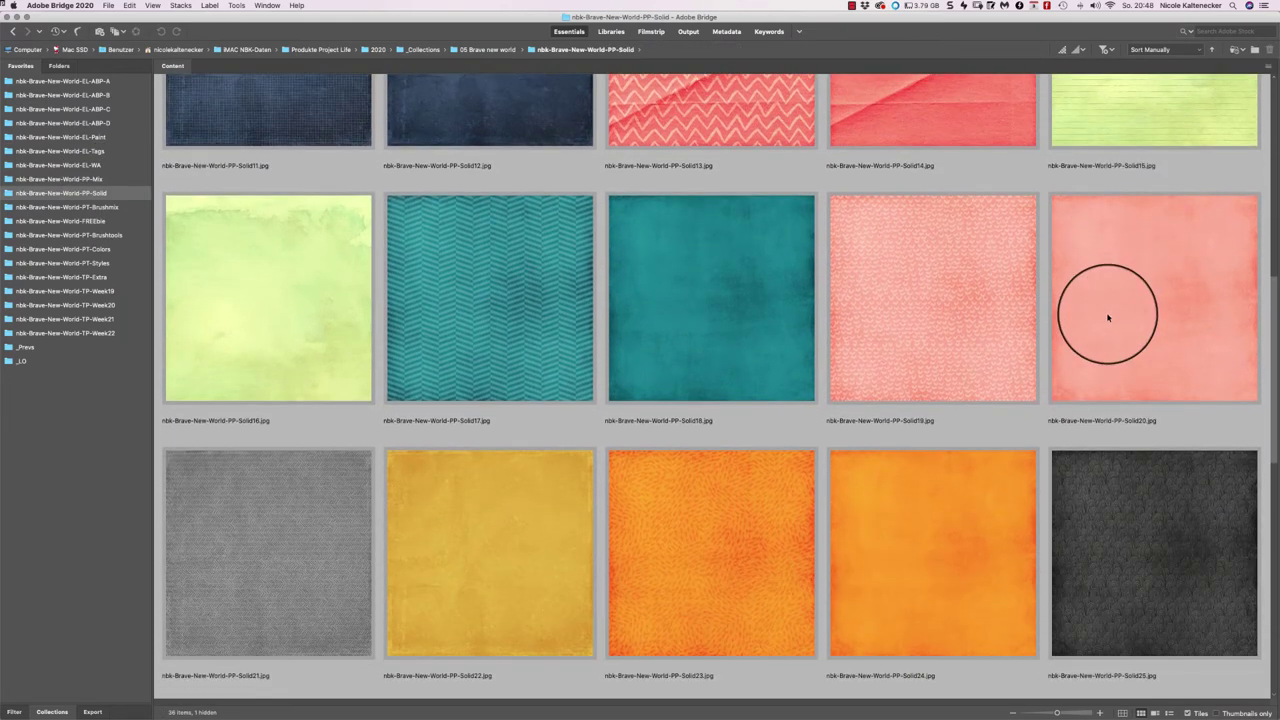
double_click(927, 504)
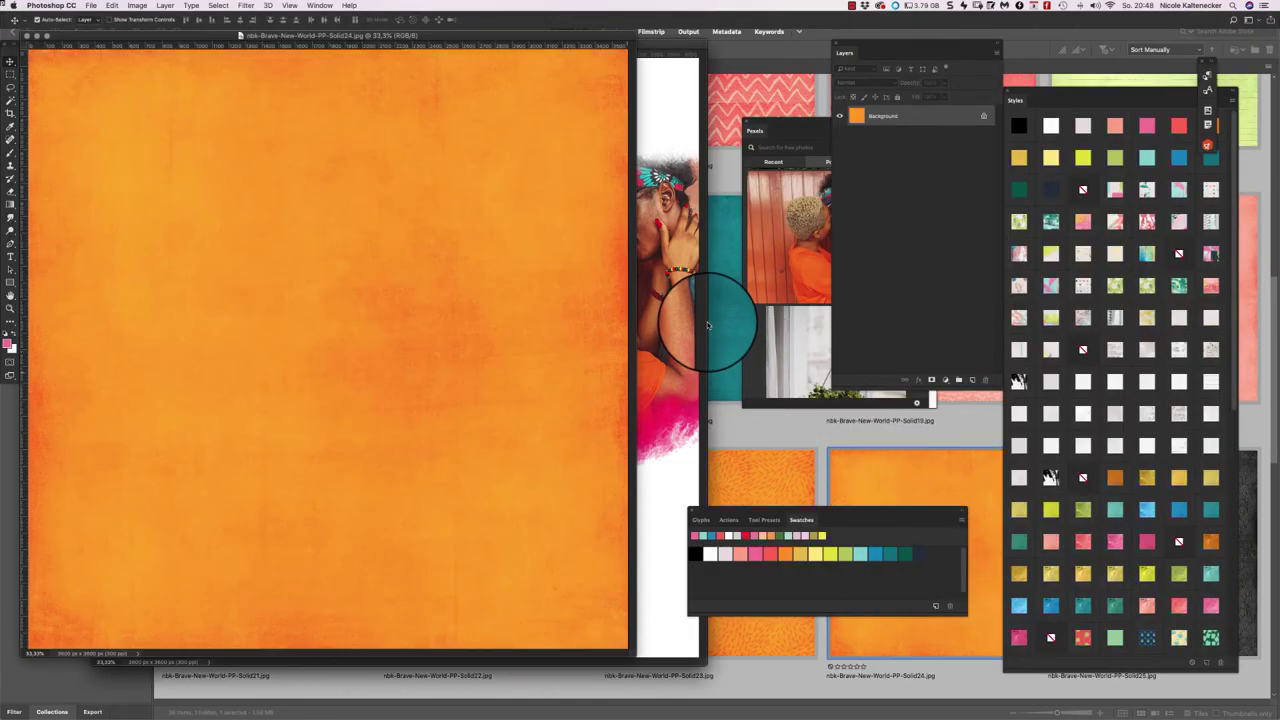
- Paste the orange paper into the artwork above the watercolor band layer and clip it to the band
left_click(705, 325)
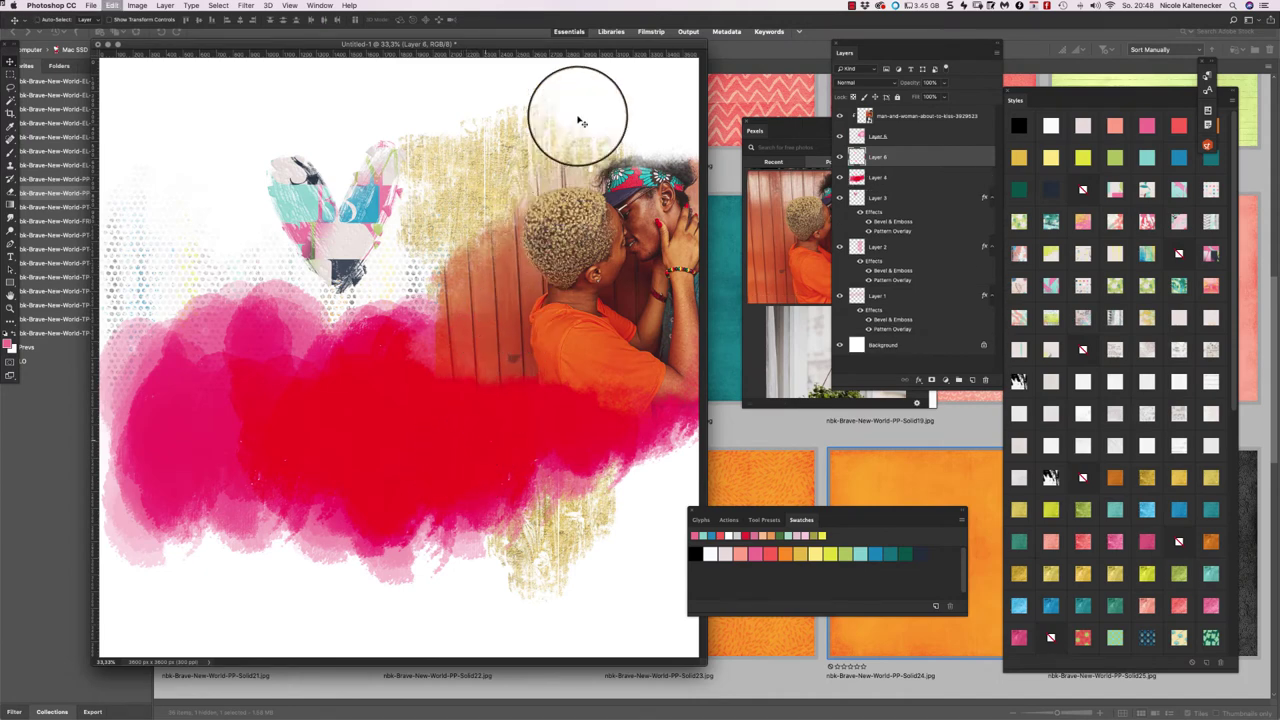
key("super+v")
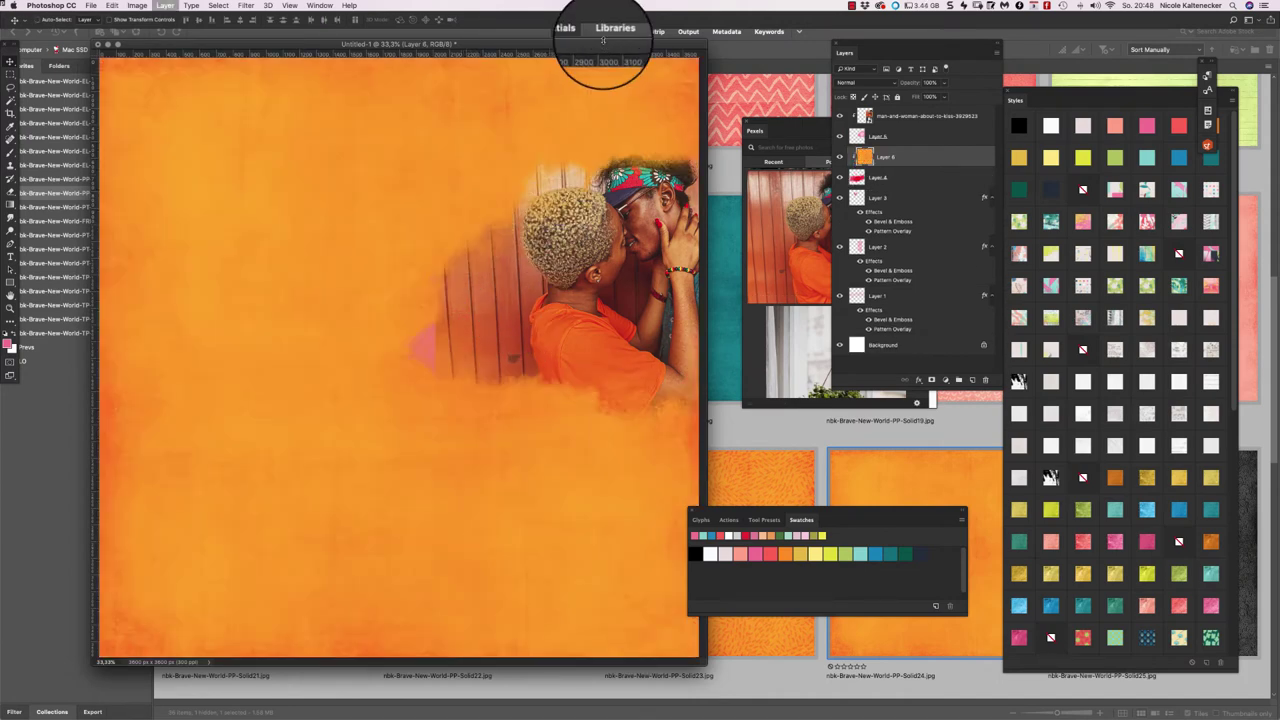
key("alt+super+g")
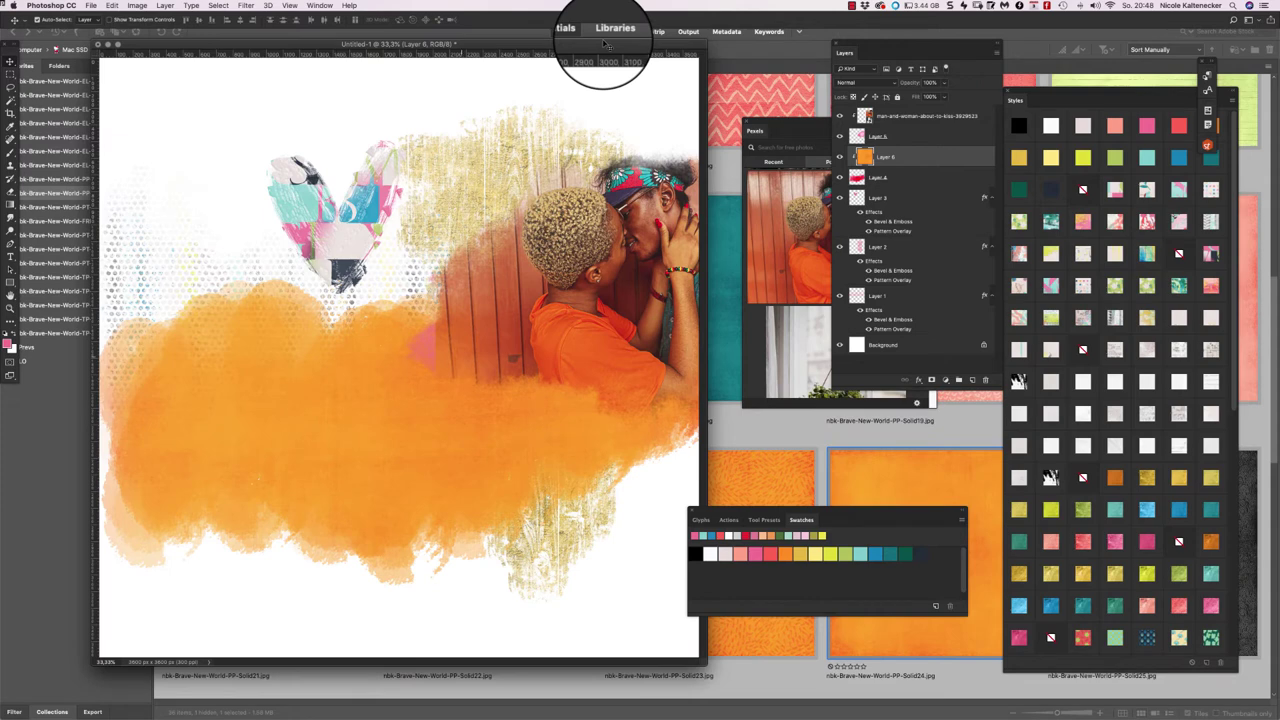
- Move the couple photo to the left within its painted patch so both people are in view
left_click(568, 302)
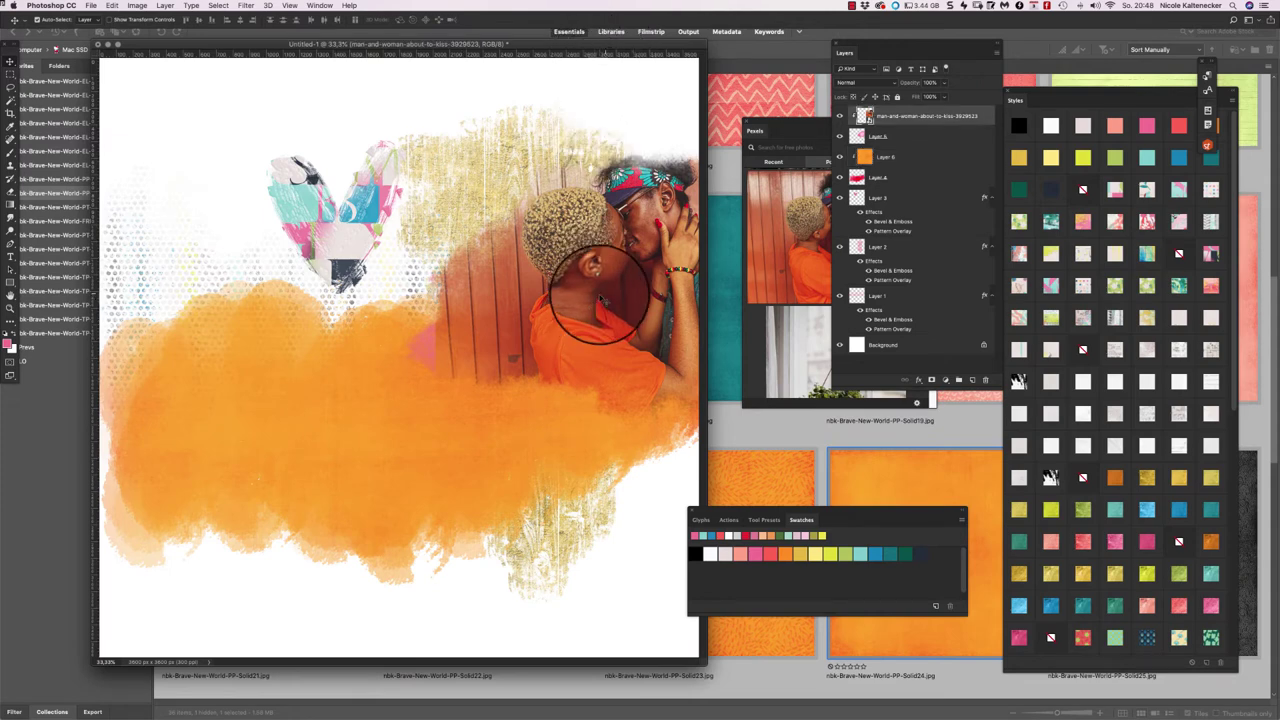
left_click_drag(567, 301, 560, 336)
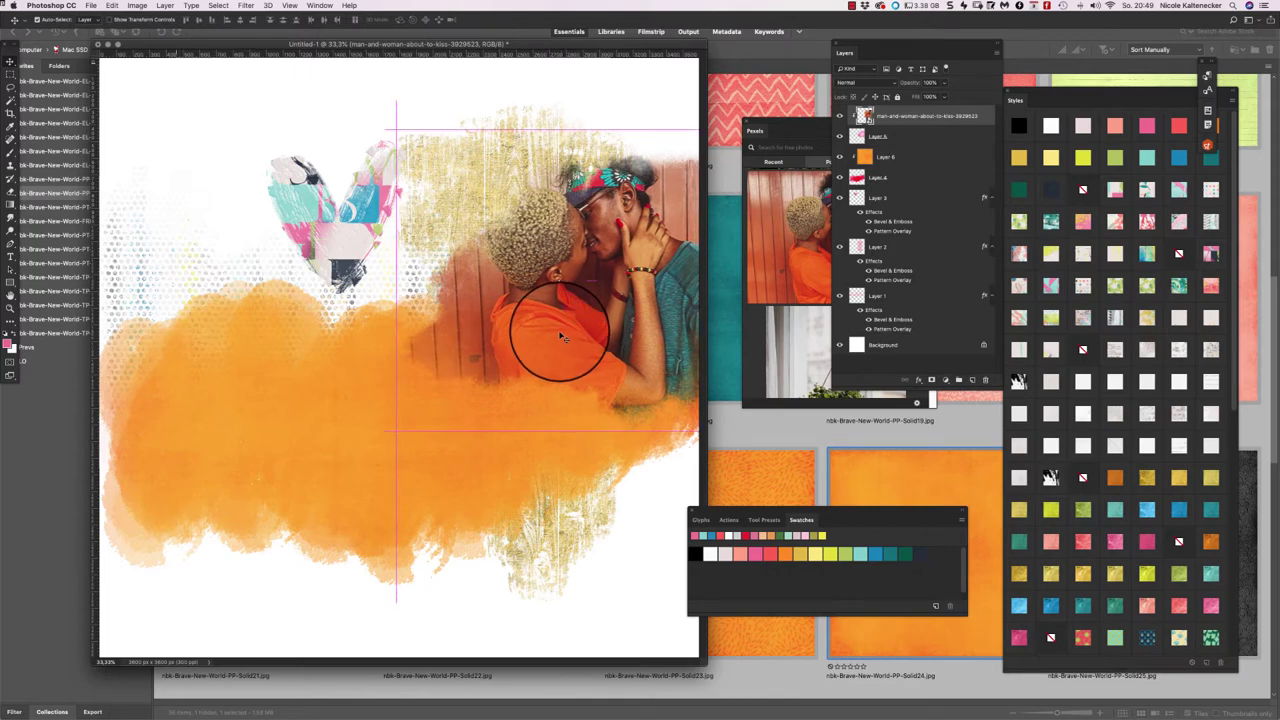
- Add a new layer above the couple photo and paint pink strokes beside the heart with the nbk-BraveNEWWorld-ink brush
left_click(972, 381)
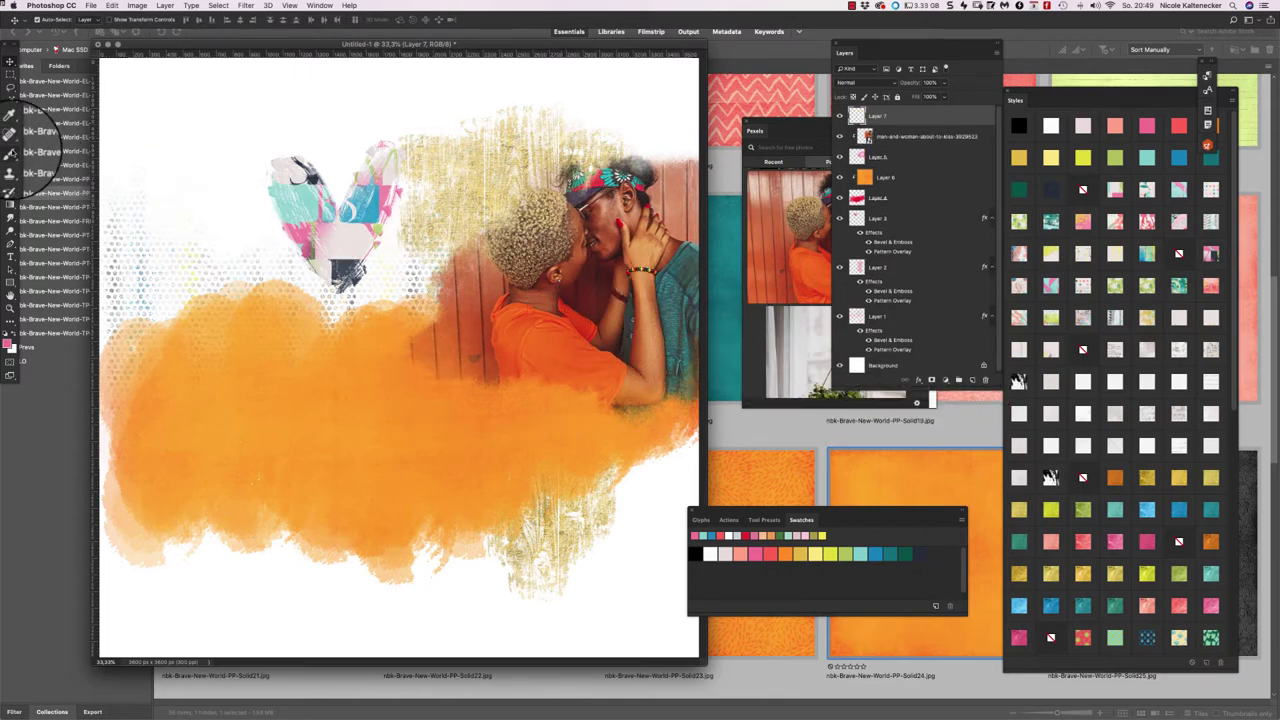
left_click(10, 146)
right_click(271, 371)
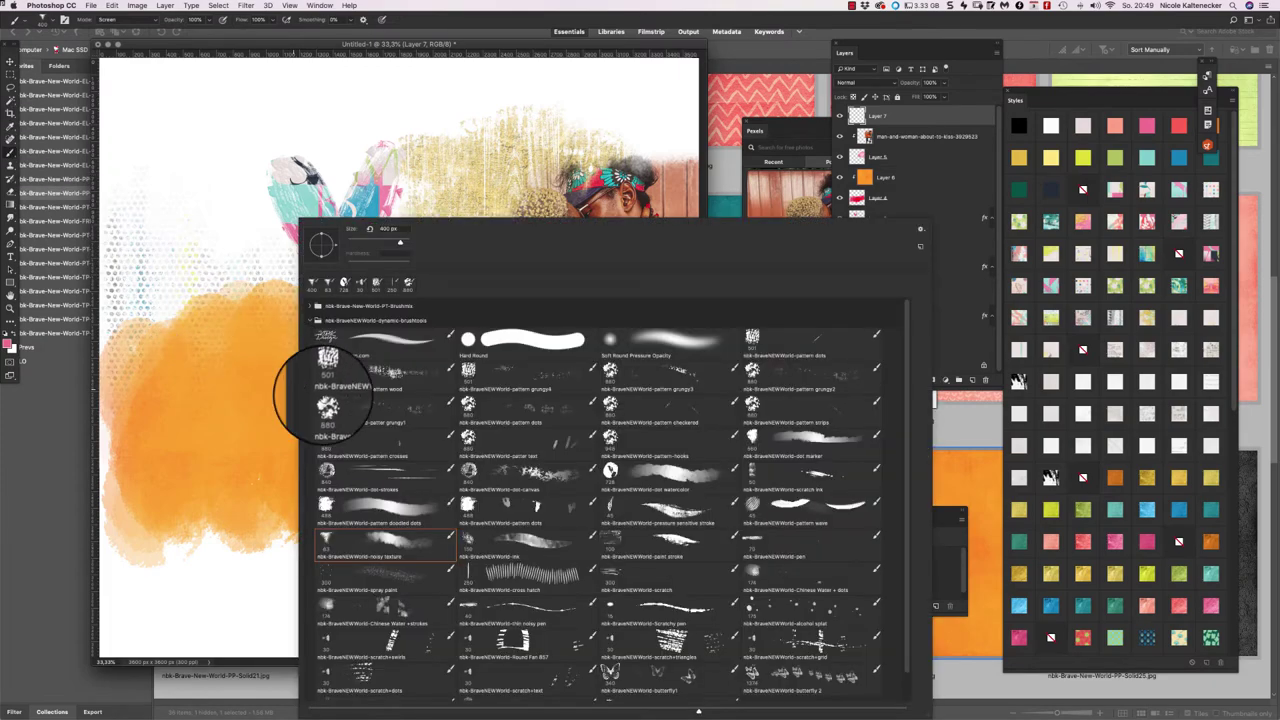
double_click(512, 540)
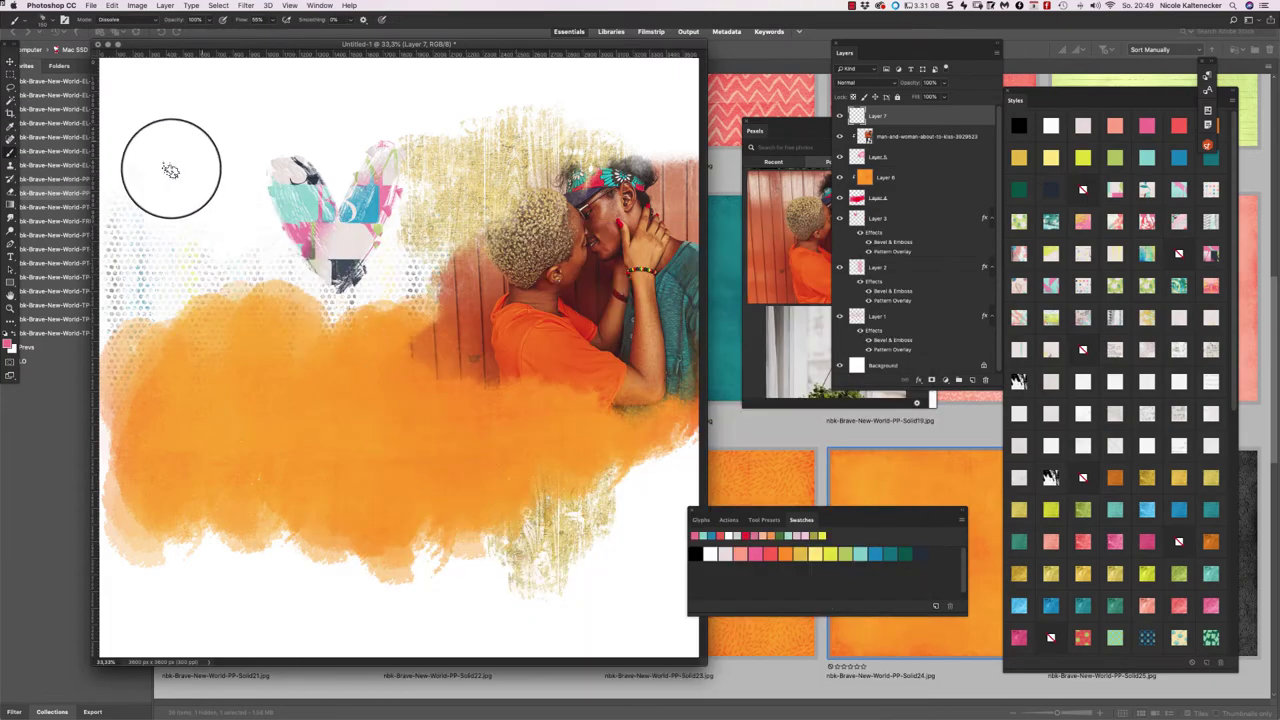
mouse_move(235, 185)
left_mouse_down()
mouse_move(214, 206)
mouse_move(220, 163)
left_mouse_up()
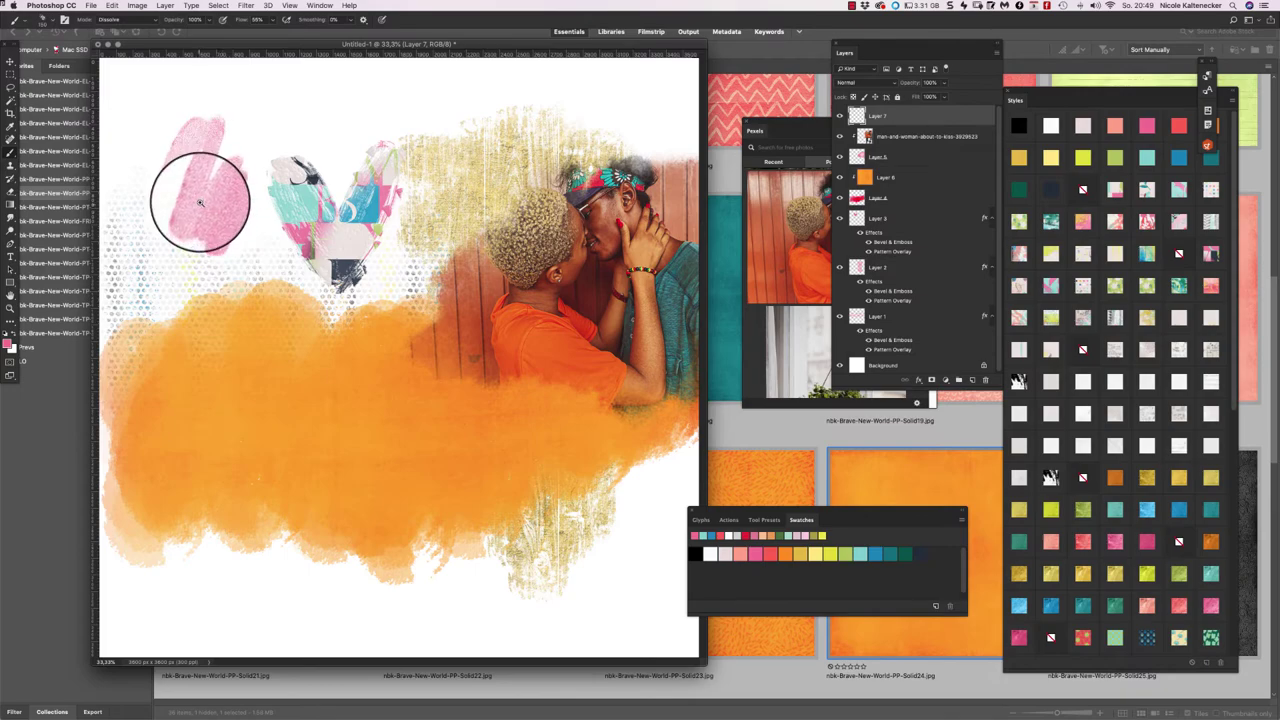
- Examine the grain of the Dissolve-mode ink strokes and paint more pink strokes over them
scroll(200, 203, "up", 10)
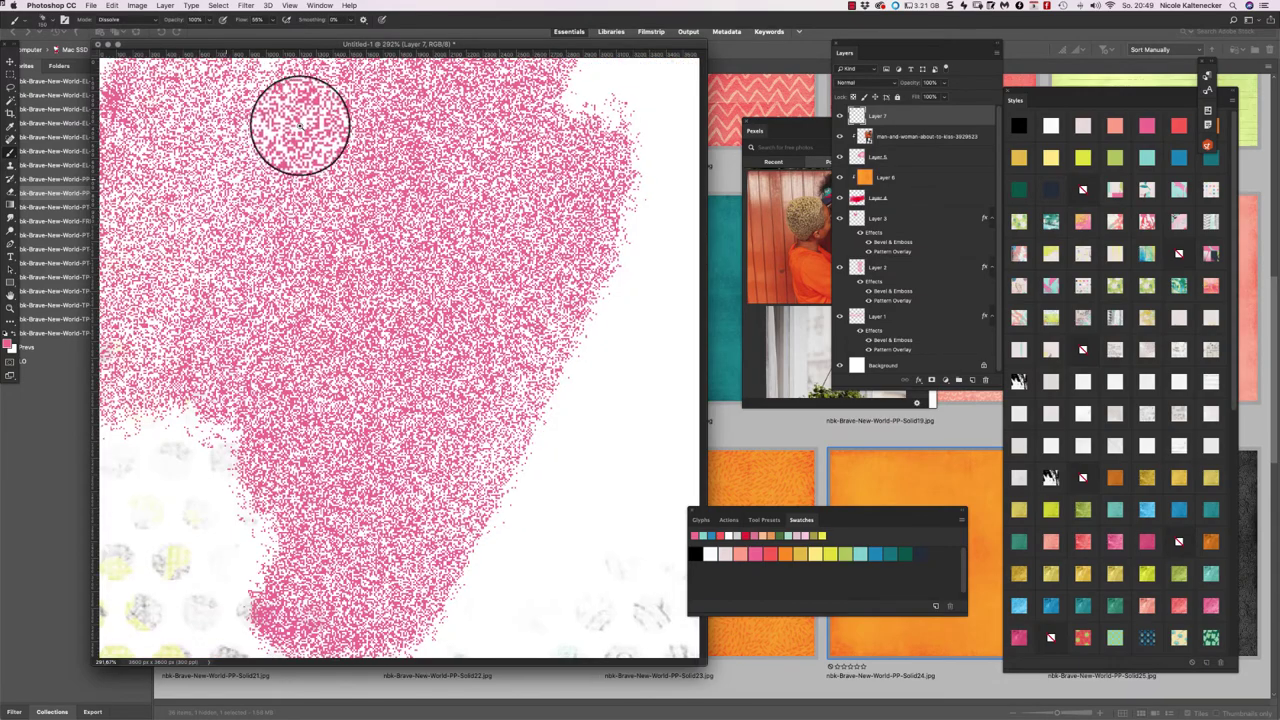
scroll(300, 125, "right", 3)
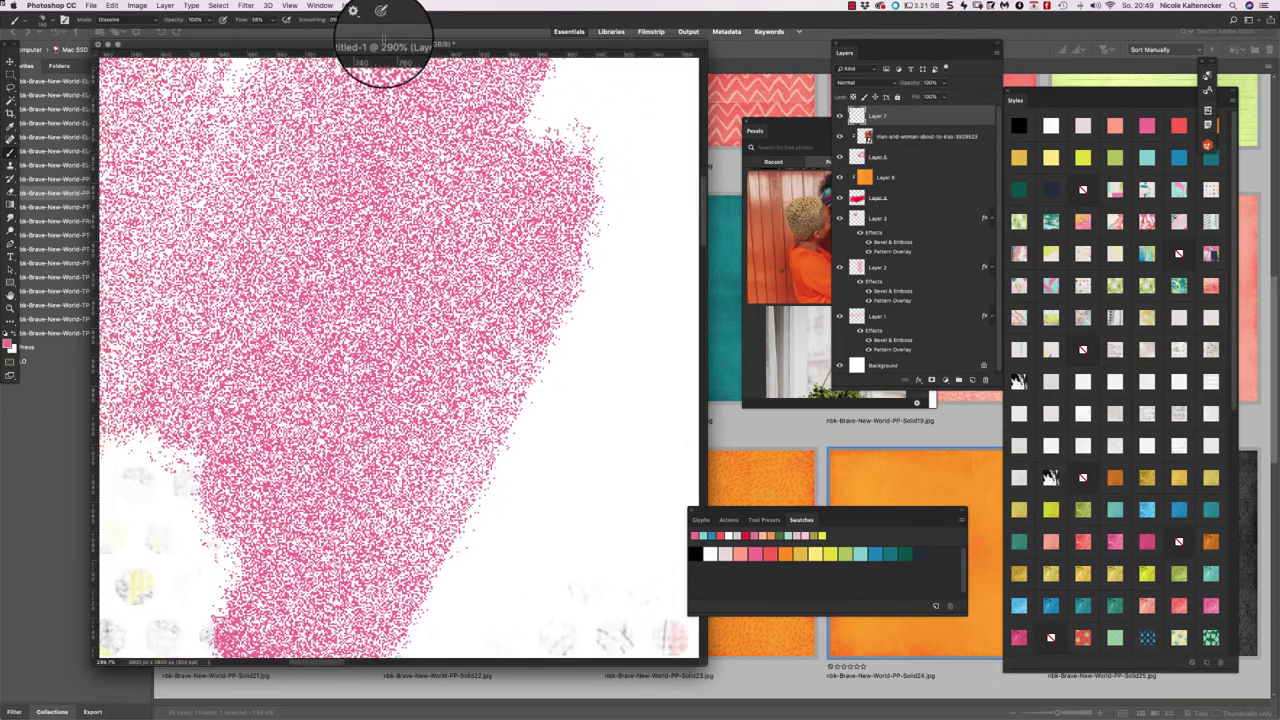
key("super+1")
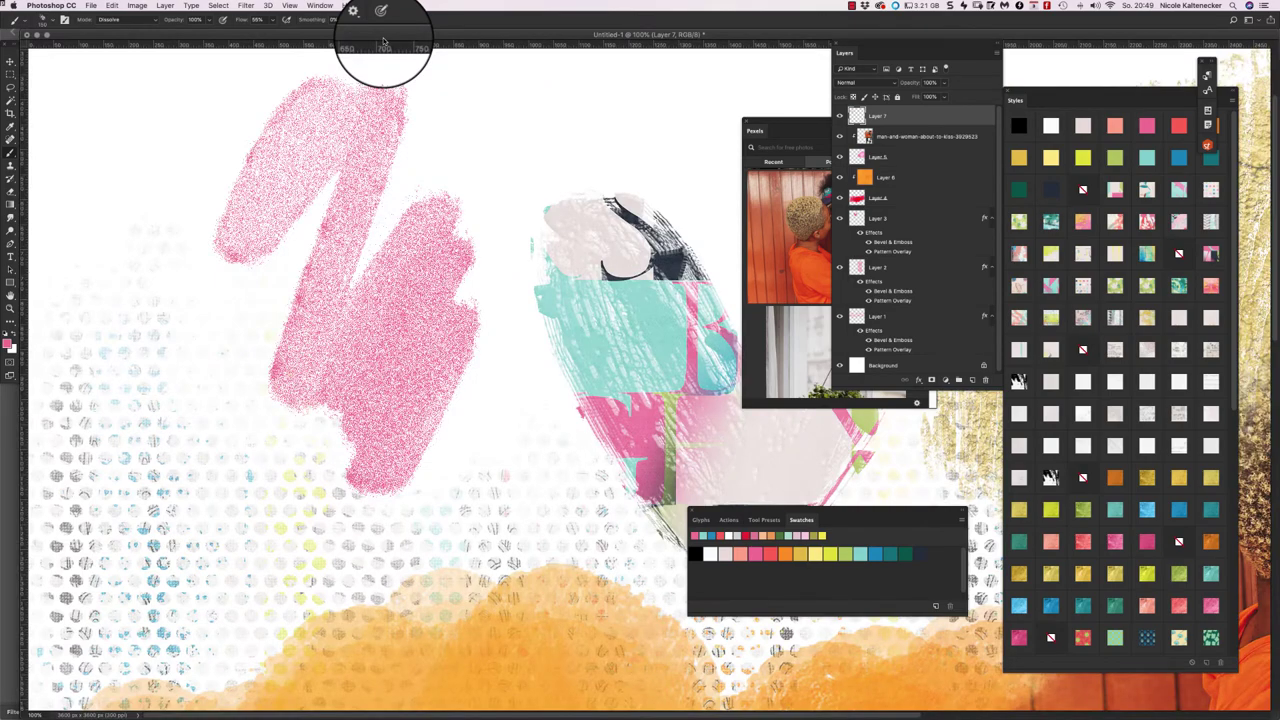
key("super+minus")
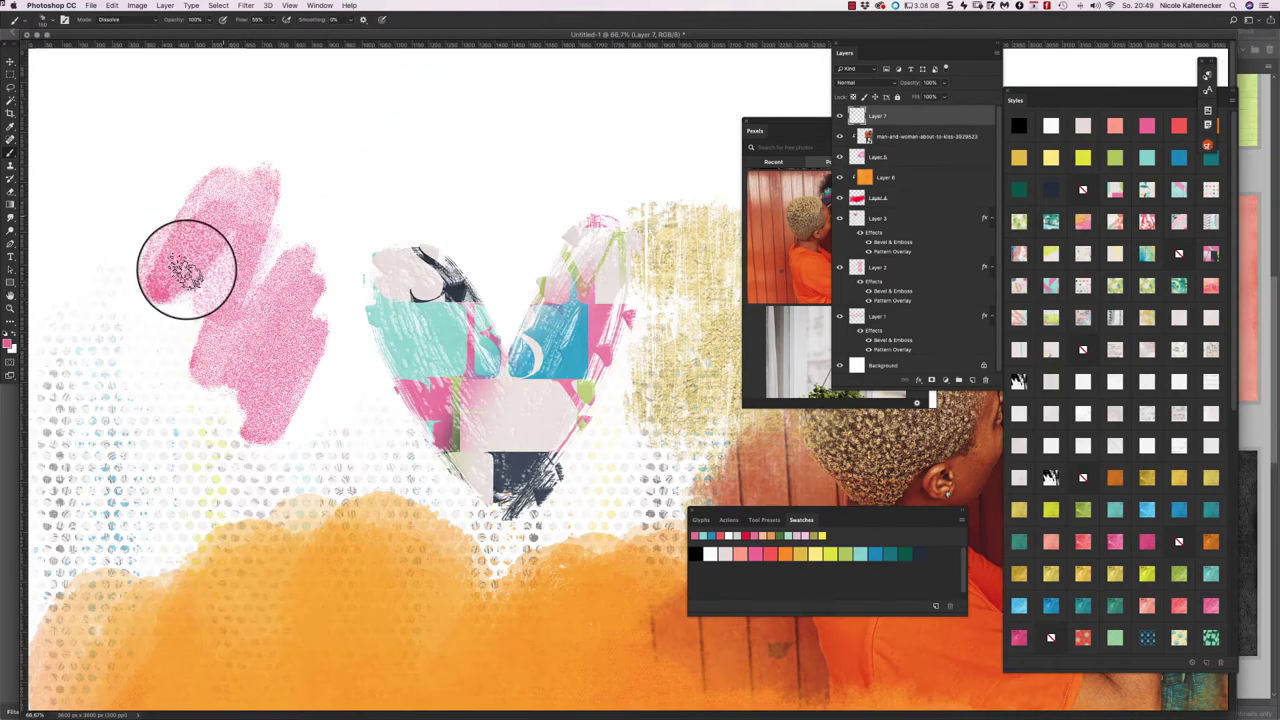
mouse_move(187, 268)
left_mouse_down()
mouse_move(237, 250)
mouse_move(253, 280)
mouse_move(282, 159)
mouse_move(277, 243)
mouse_move(263, 214)
left_mouse_up()
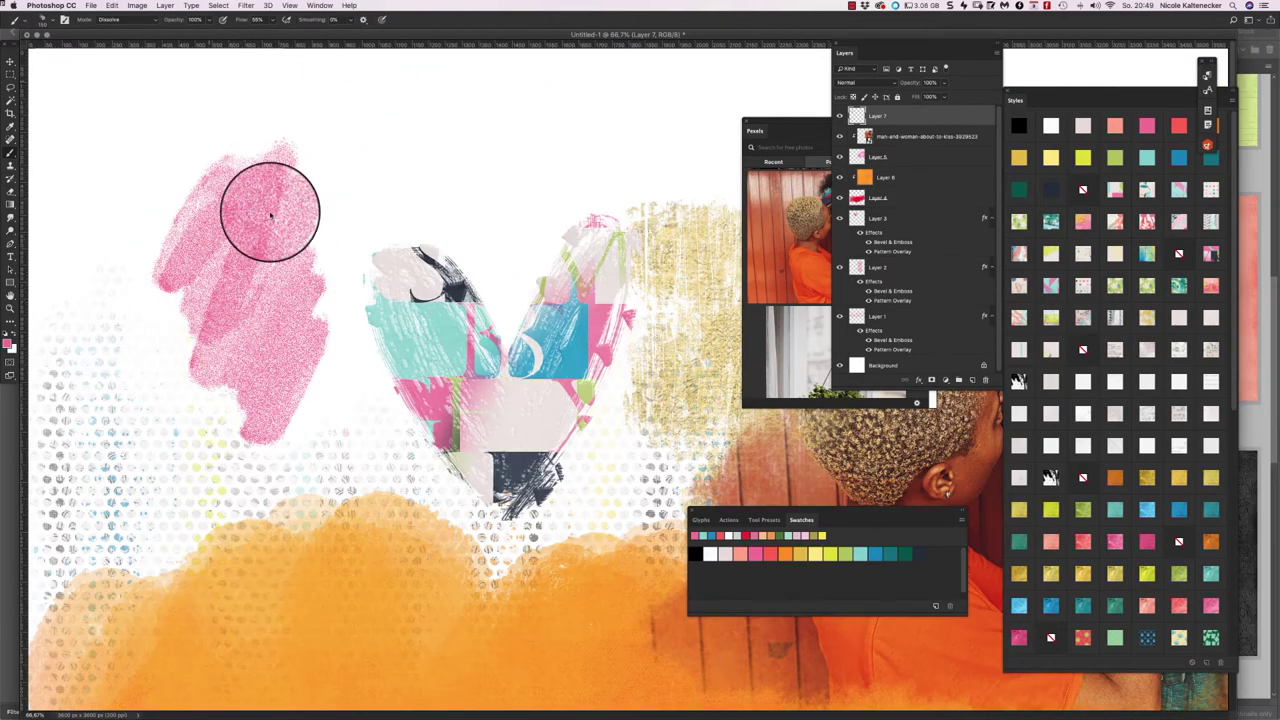
- Set the brush mode to Normal and clear the pink test strokes from the new layer
left_click(138, 21)
left_click(131, 12)
mouse_move(240, 108)
left_mouse_down()
mouse_move(309, 111)
mouse_move(298, 203)
mouse_move(313, 229)
mouse_move(364, 165)
mouse_move(321, 233)
mouse_move(261, 280)
mouse_move(257, 172)
mouse_move(232, 145)
left_mouse_up()
key("Delete")
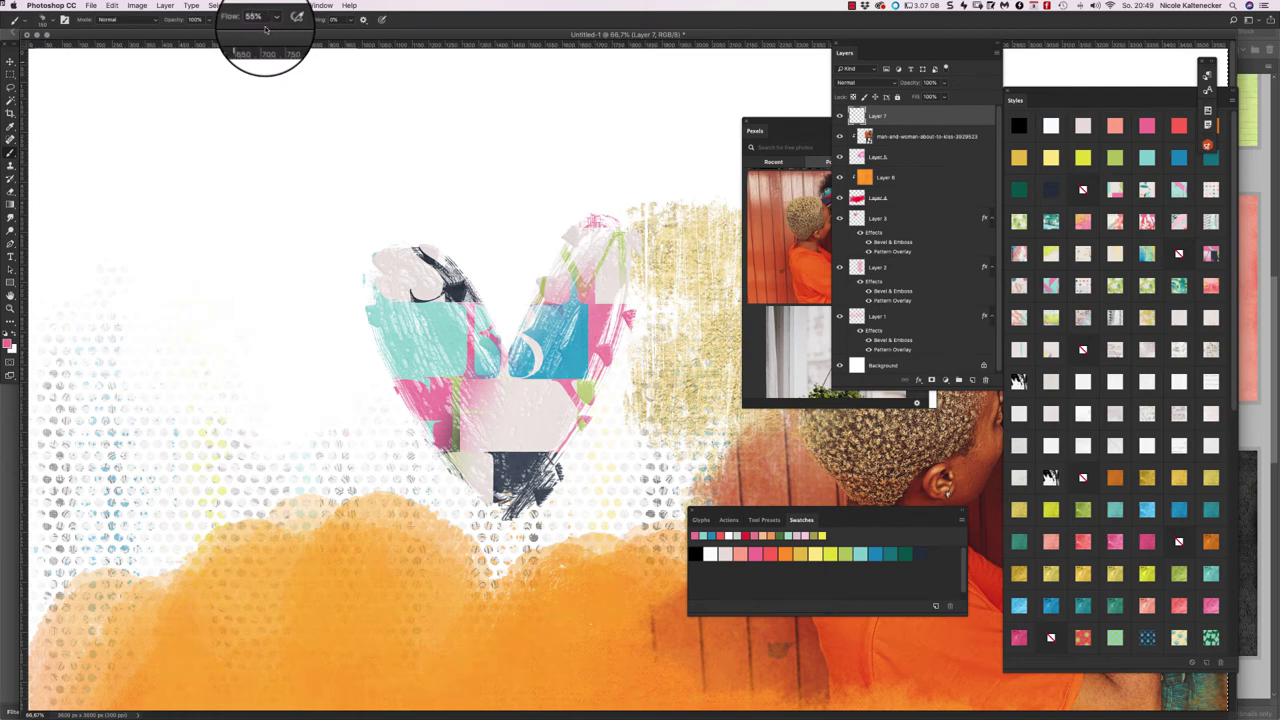
- Try the ink brush in Dissolve mode with a pink patch on the white area, and undo the patch
left_click(120, 19)
left_click(116, 12)
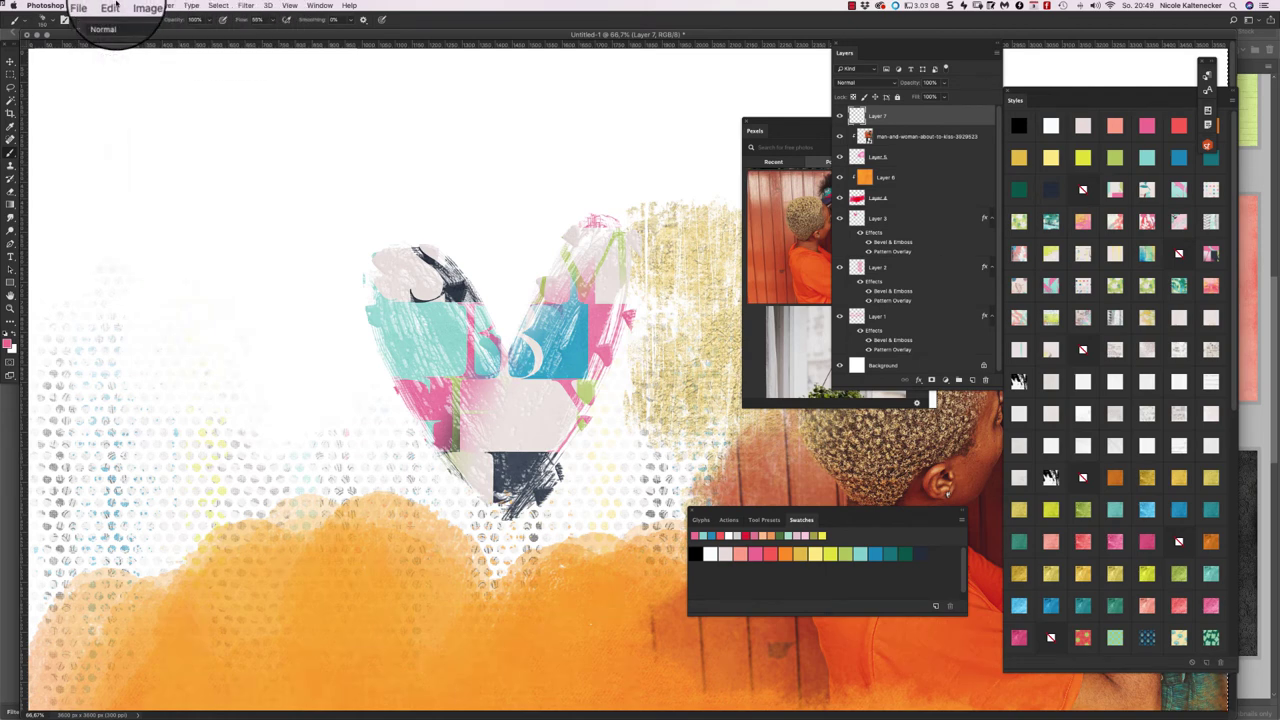
left_click(117, 21)
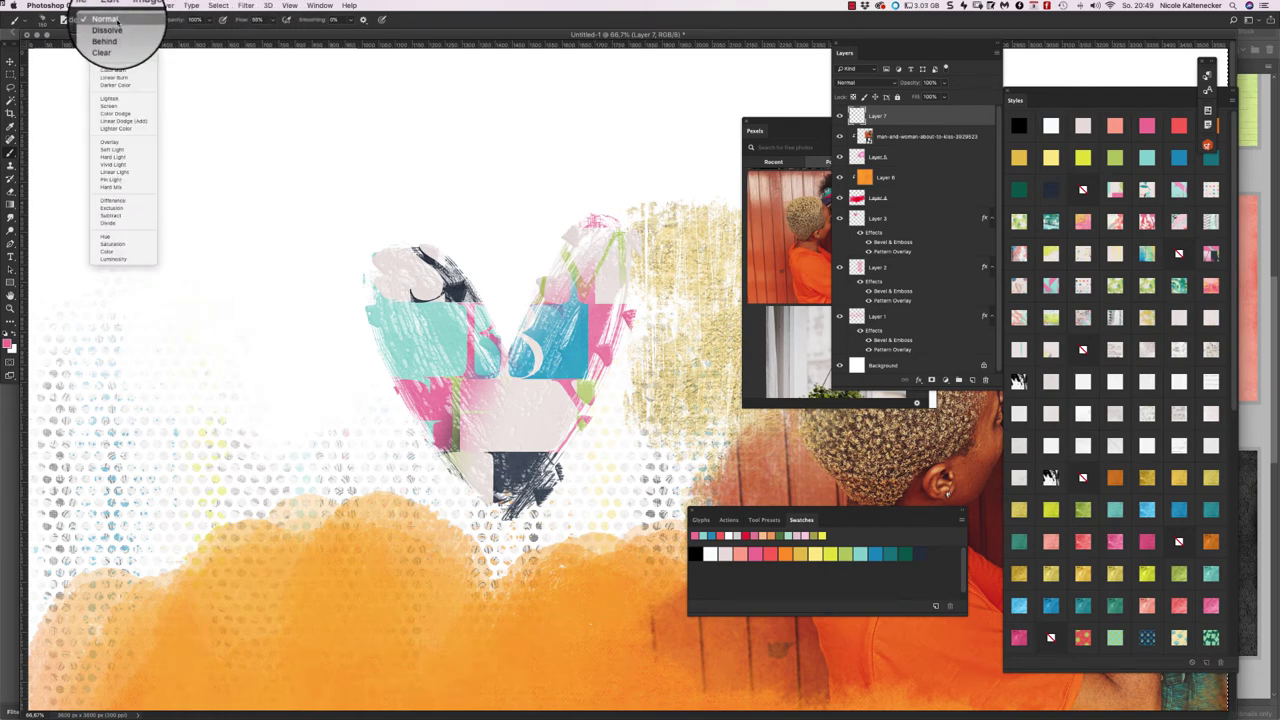
left_click(117, 28)
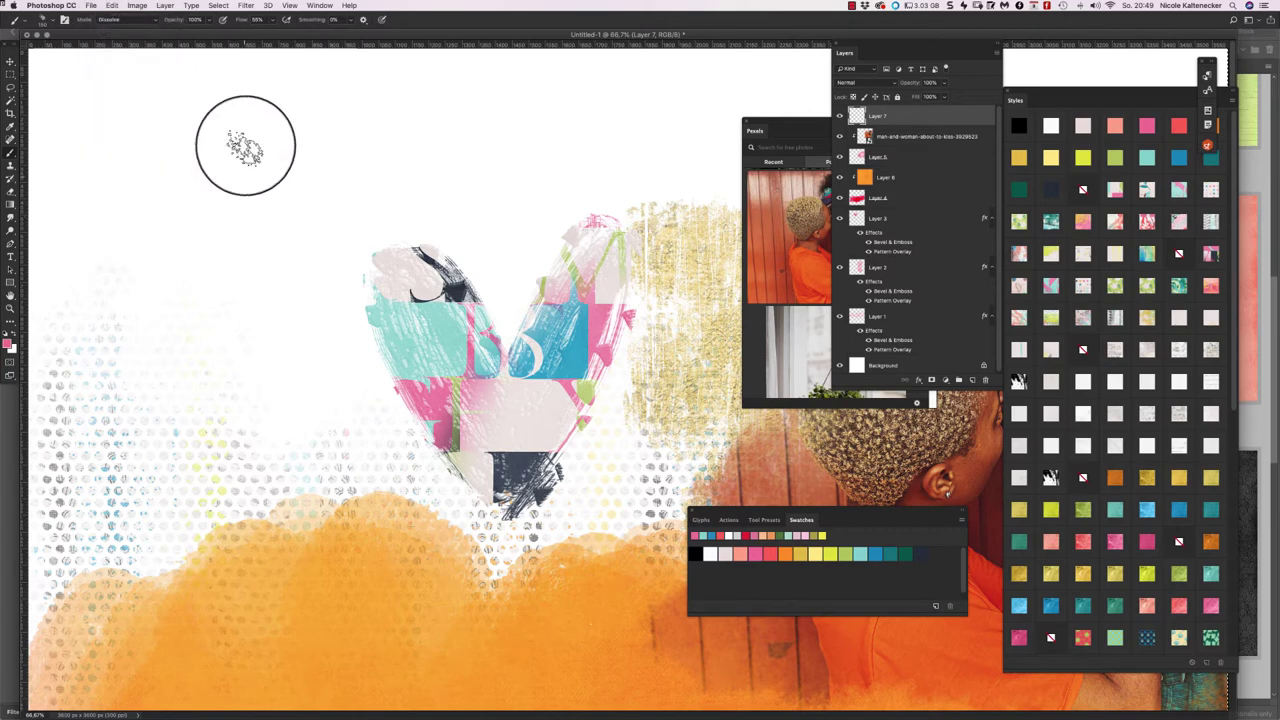
mouse_move(243, 143)
left_mouse_down()
mouse_move(224, 275)
mouse_move(302, 172)
mouse_move(322, 178)
mouse_move(284, 286)
mouse_move(300, 199)
mouse_move(216, 120)
mouse_move(223, 215)
left_mouse_up()
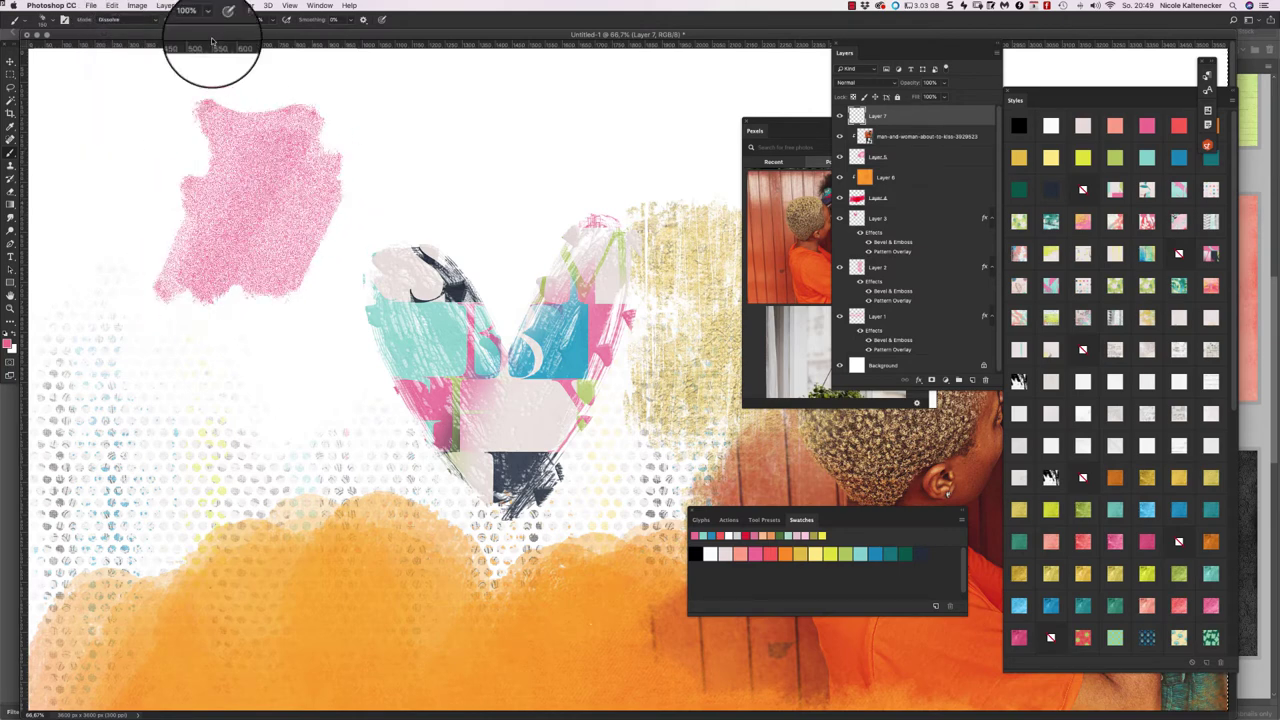
key("super+z")
- Return the brush to Normal mode and build up a rounded pink watercolor blob with layered strokes beside the heart
left_click(125, 20)
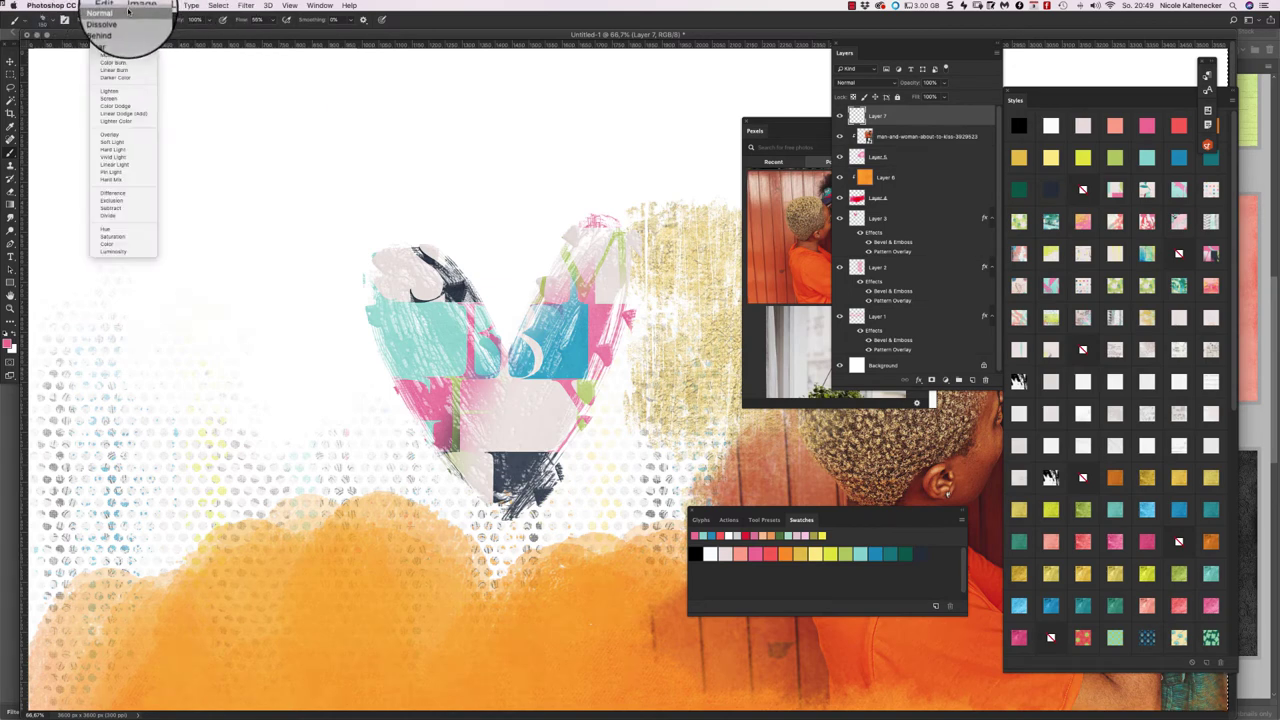
left_click(128, 12)
mouse_move(243, 206)
left_mouse_down()
mouse_move(266, 233)
mouse_move(303, 141)
mouse_move(298, 230)
mouse_move(280, 259)
mouse_move(270, 168)
left_mouse_up()
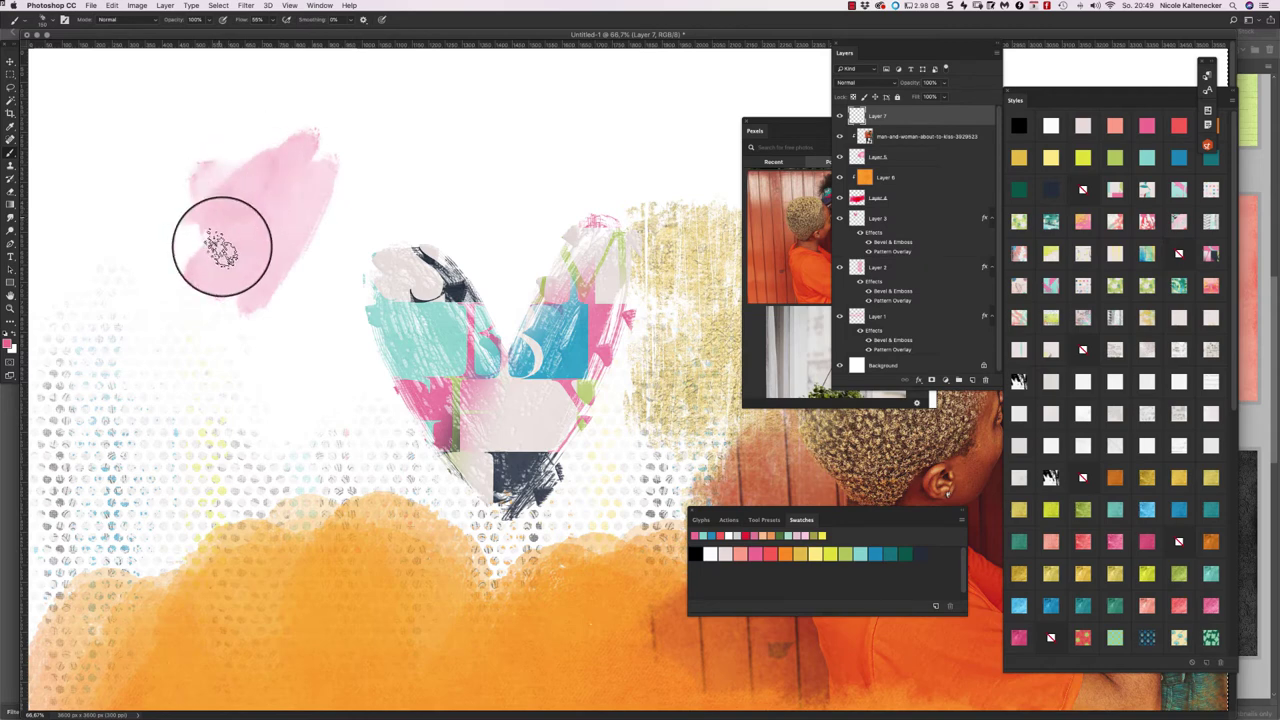
mouse_move(222, 247)
left_mouse_down()
mouse_move(324, 212)
mouse_move(298, 313)
mouse_move(317, 218)
mouse_move(269, 279)
mouse_move(305, 266)
mouse_move(352, 172)
mouse_move(298, 318)
left_mouse_up()
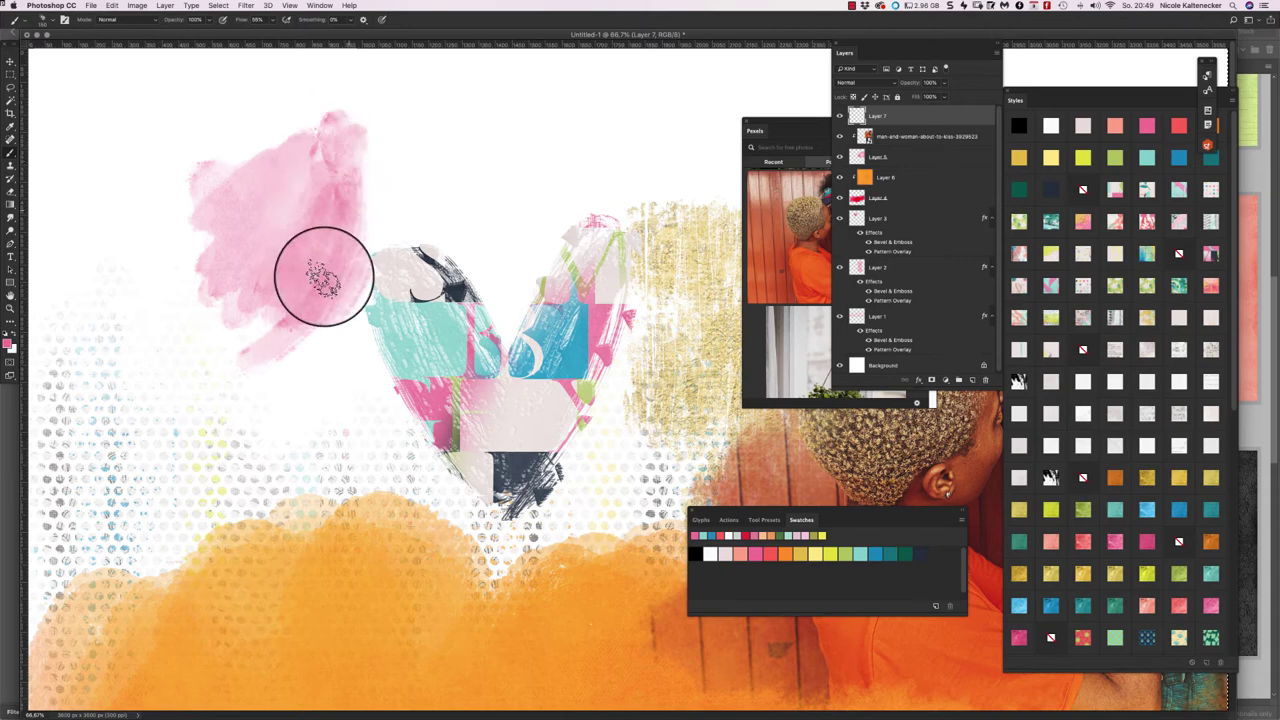
left_click_drag(261, 327, 280, 324)
mouse_move(266, 345)
left_mouse_down()
mouse_move(349, 172)
mouse_move(296, 298)
mouse_move(263, 313)
mouse_move(309, 185)
mouse_move(222, 178)
mouse_move(256, 195)
mouse_move(271, 247)
left_mouse_up()
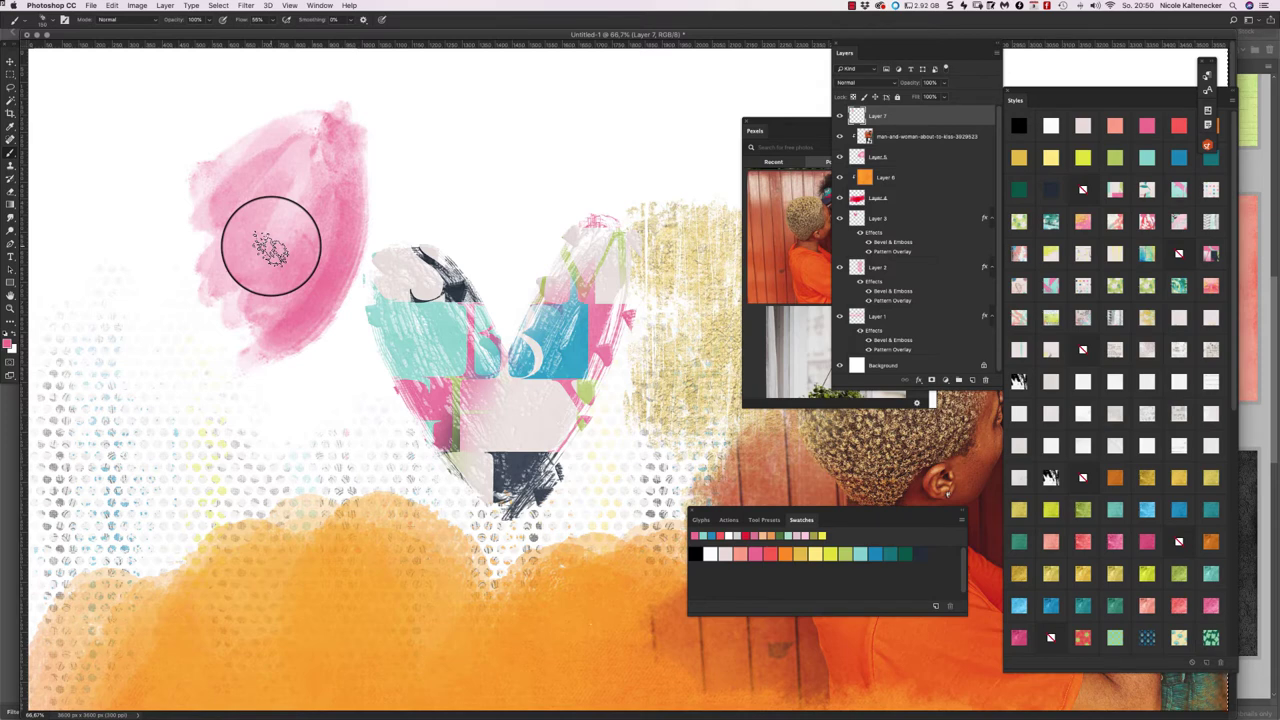
mouse_move(273, 243)
left_mouse_down()
mouse_move(333, 146)
mouse_move(215, 216)
mouse_move(310, 281)
mouse_move(236, 243)
mouse_move(212, 253)
mouse_move(207, 232)
mouse_move(277, 120)
mouse_move(373, 149)
mouse_move(267, 323)
mouse_move(299, 254)
mouse_move(300, 183)
mouse_move(281, 216)
mouse_move(323, 200)
mouse_move(380, 210)
mouse_move(292, 313)
mouse_move(350, 145)
mouse_move(283, 312)
mouse_move(373, 185)
mouse_move(343, 234)
mouse_move(298, 150)
mouse_move(338, 181)
mouse_move(250, 182)
mouse_move(251, 162)
mouse_move(259, 303)
mouse_move(238, 240)
mouse_move(251, 200)
left_mouse_up()
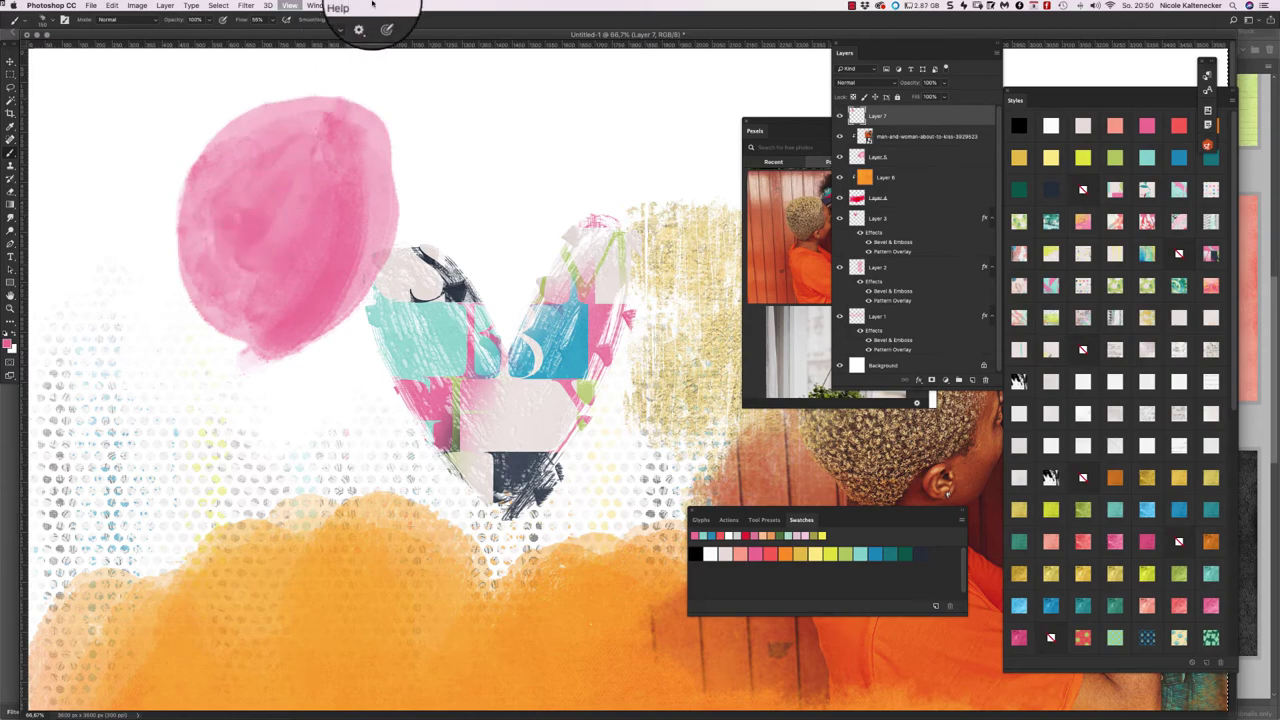
- Extend the pink ink paint above the heart and around the blob, and undo all the pink paint
key("super+minus")
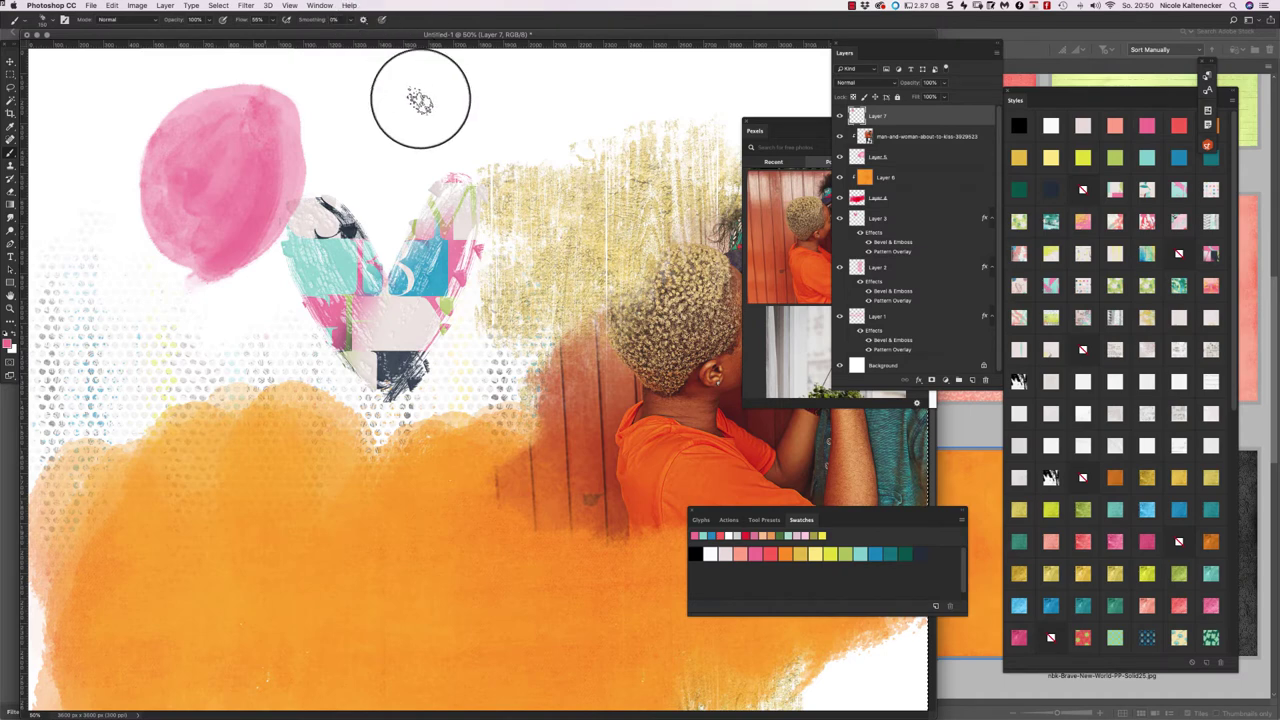
mouse_move(455, 140)
left_mouse_down()
mouse_move(355, 135)
mouse_move(276, 158)
mouse_move(355, 152)
mouse_move(318, 156)
mouse_move(377, 158)
mouse_move(398, 167)
mouse_move(388, 176)
mouse_move(339, 166)
mouse_move(358, 107)
mouse_move(384, 123)
mouse_move(418, 116)
mouse_move(369, 109)
mouse_move(338, 138)
mouse_move(277, 128)
mouse_move(309, 154)
mouse_move(336, 125)
mouse_move(301, 118)
mouse_move(316, 171)
mouse_move(206, 180)
mouse_move(243, 186)
mouse_move(222, 149)
mouse_move(112, 148)
mouse_move(124, 139)
mouse_move(191, 142)
mouse_move(152, 145)
mouse_move(147, 175)
mouse_move(115, 193)
mouse_move(115, 229)
mouse_move(152, 276)
mouse_move(172, 226)
mouse_move(239, 214)
mouse_move(153, 240)
mouse_move(123, 142)
mouse_move(144, 174)
mouse_move(140, 155)
mouse_move(100, 180)
mouse_move(163, 229)
mouse_move(194, 294)
mouse_move(245, 172)
left_mouse_up()
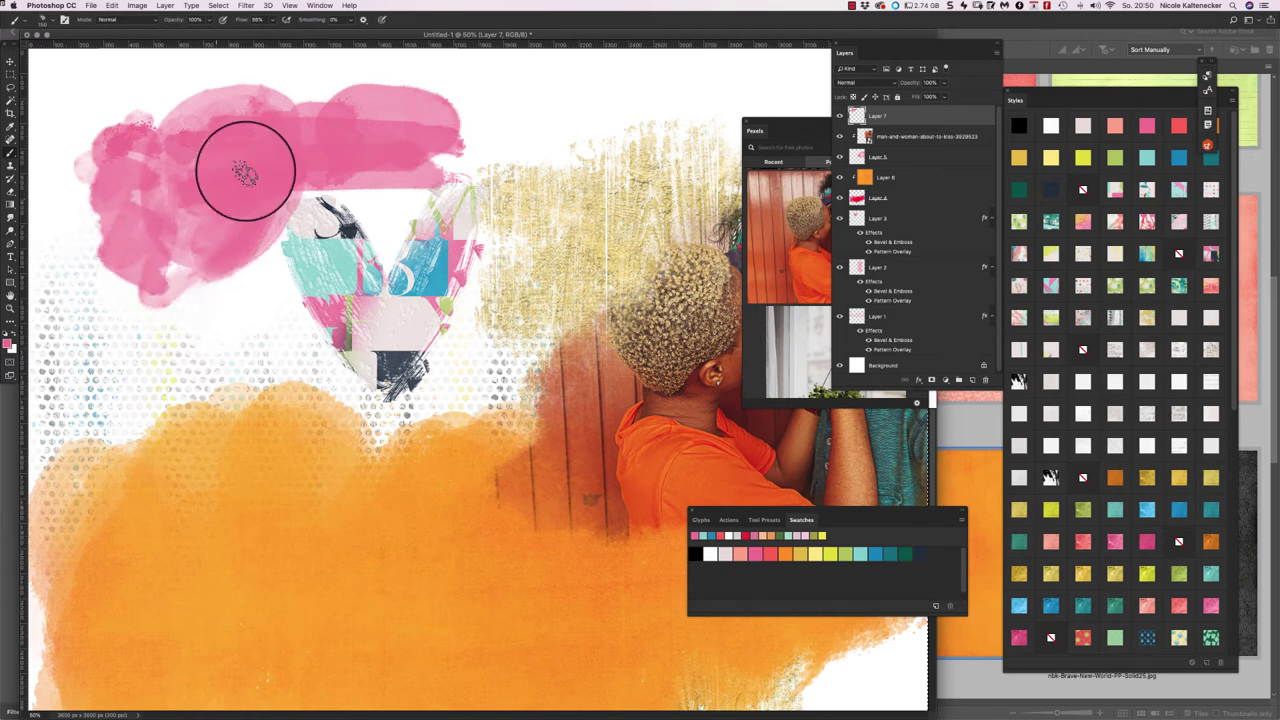
key("super+z")
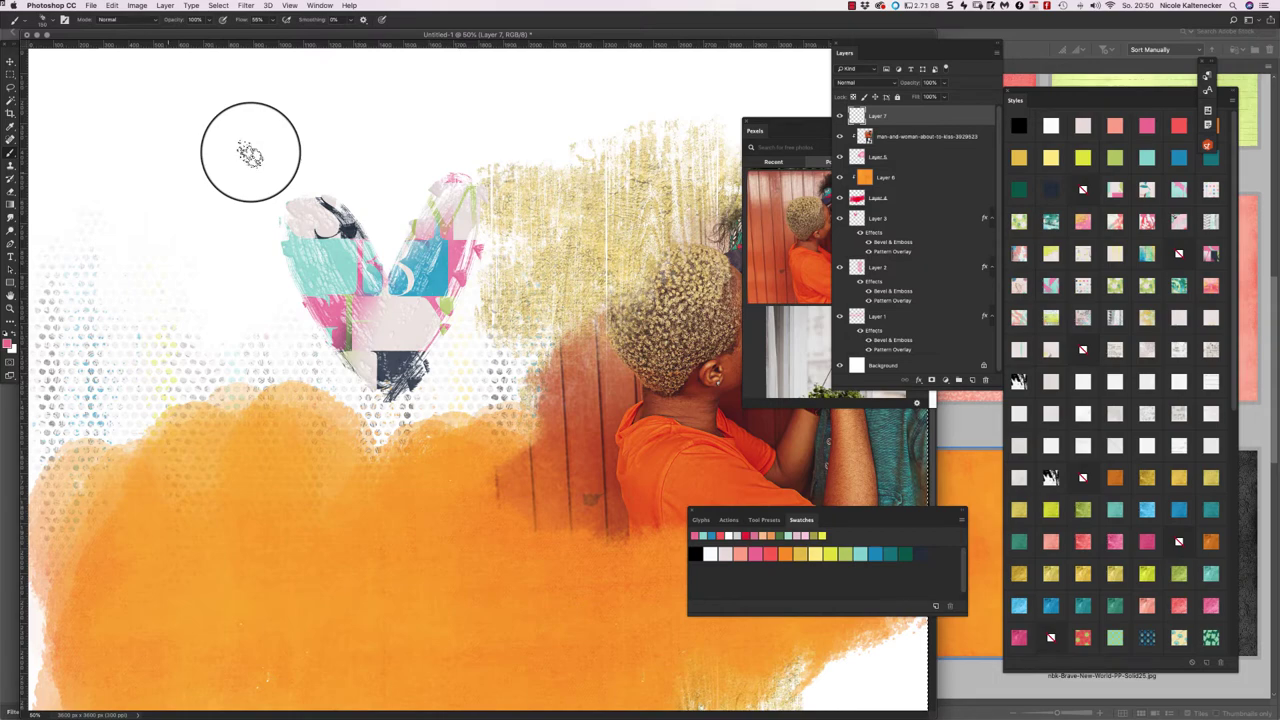
- Choose a dashed pattern brush and paint pink dashes from the heart down across the orange band, adding white dashes over the orange
right_click(462, 360)
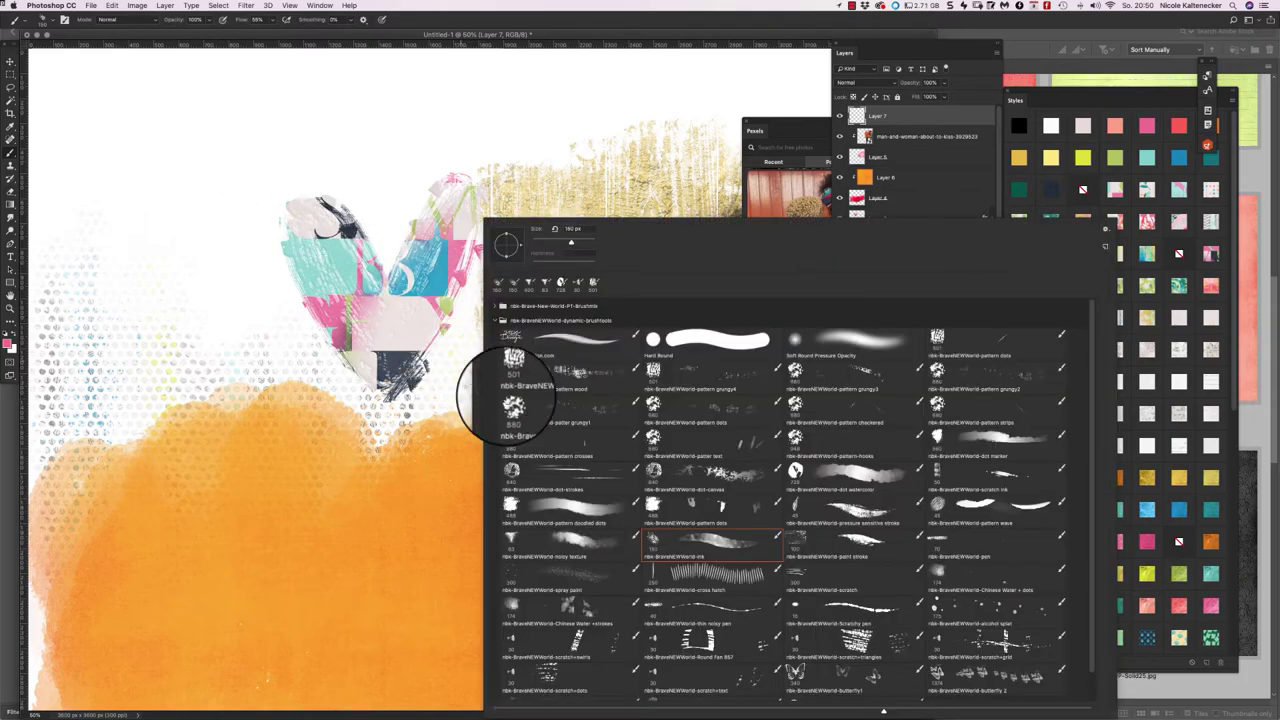
mouse_move(147, 220)
left_mouse_down()
mouse_move(219, 277)
mouse_move(409, 289)
mouse_move(384, 416)
mouse_move(492, 508)
mouse_move(587, 531)
mouse_move(578, 525)
mouse_move(593, 562)
mouse_move(638, 499)
mouse_move(597, 486)
mouse_move(605, 562)
mouse_move(570, 515)
left_mouse_up()
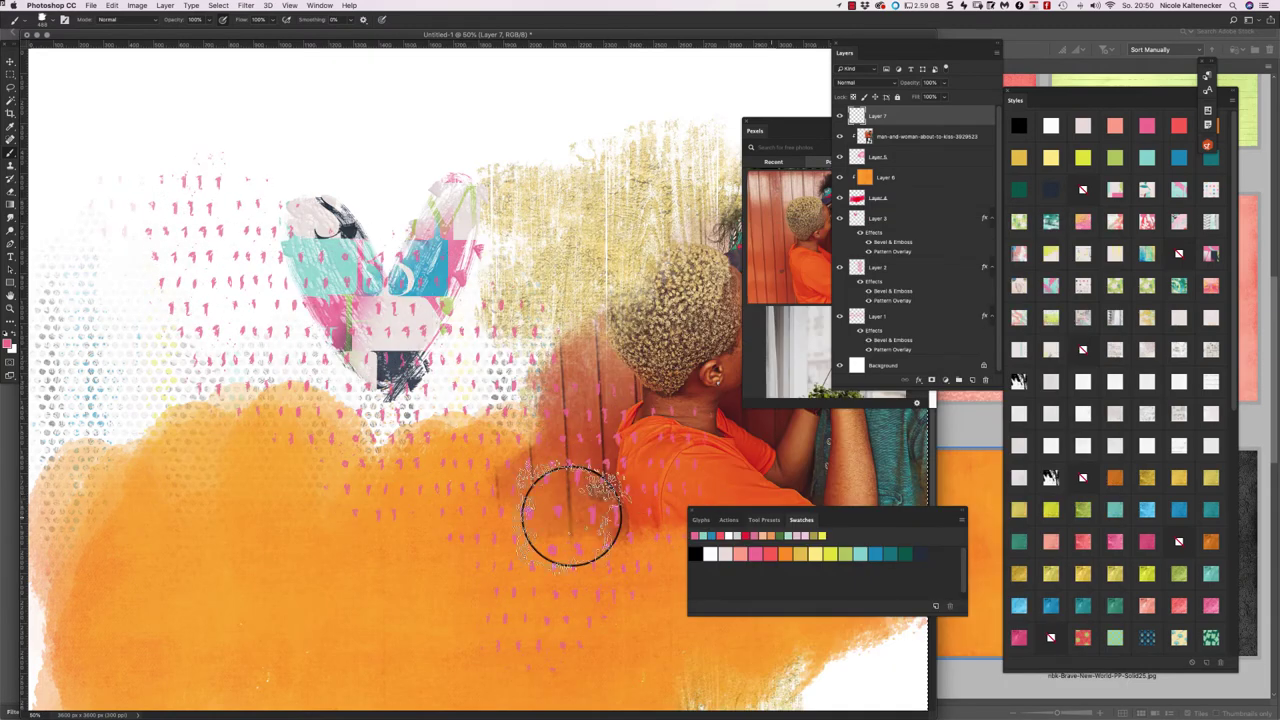
left_click(710, 553)
mouse_move(392, 434)
left_mouse_down()
mouse_move(497, 518)
mouse_move(537, 581)
mouse_move(384, 536)
mouse_move(443, 506)
mouse_move(450, 536)
mouse_move(320, 514)
mouse_move(322, 425)
mouse_move(300, 498)
mouse_move(245, 468)
mouse_move(339, 511)
mouse_move(421, 434)
mouse_move(404, 528)
left_mouse_up()
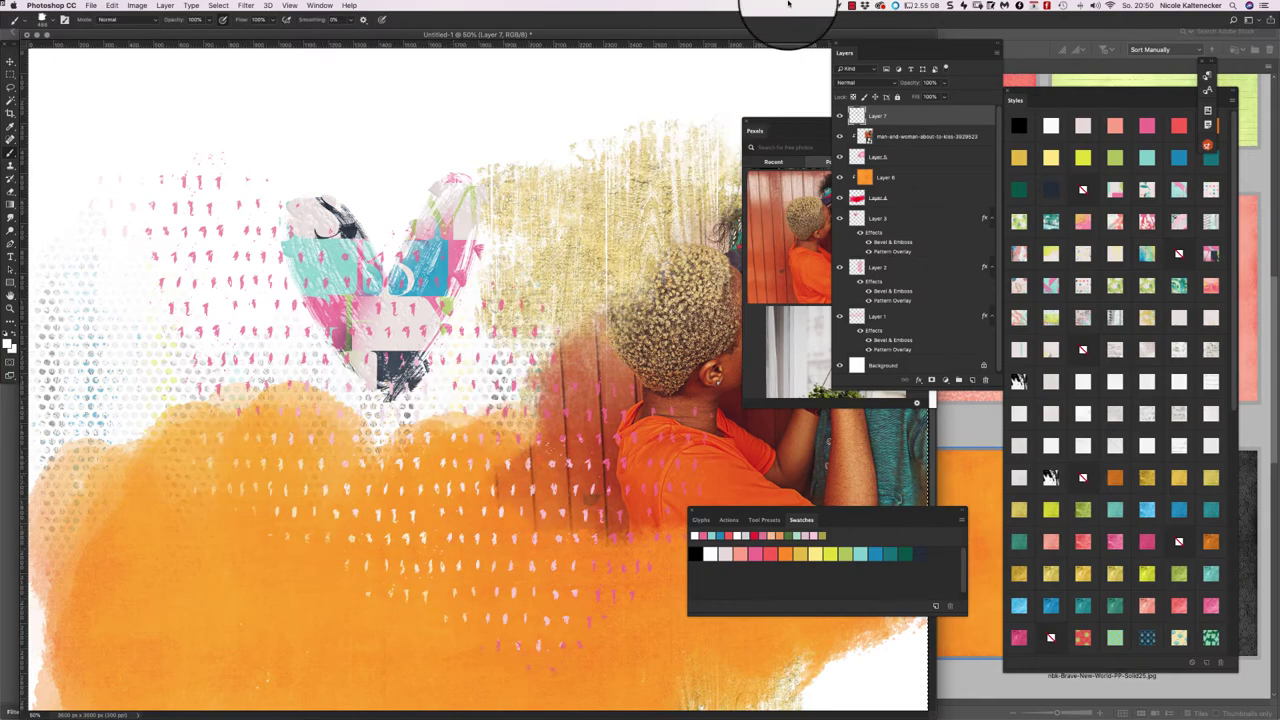
- Show only the white background and paint rows of salmon dashes across the upper canvas on a new layer
key("super+minus")
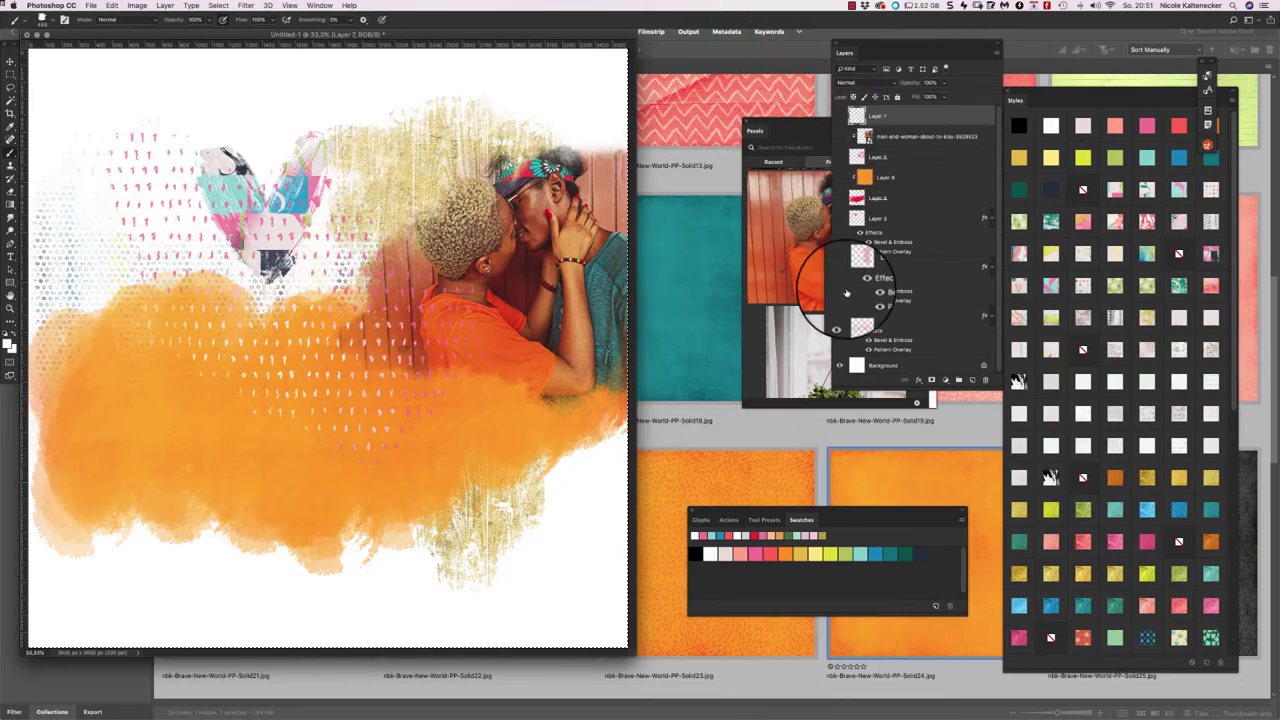
left_click(840, 365, "alt")
left_click(972, 381)
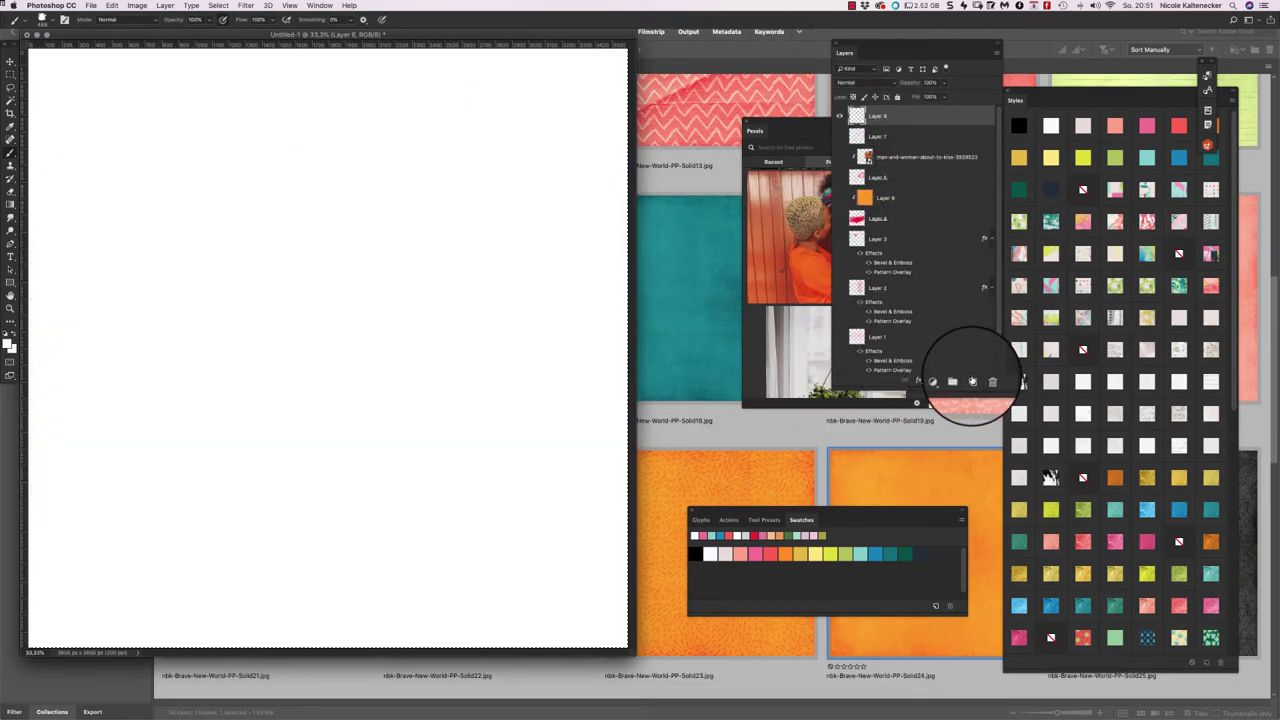
left_click(741, 552)
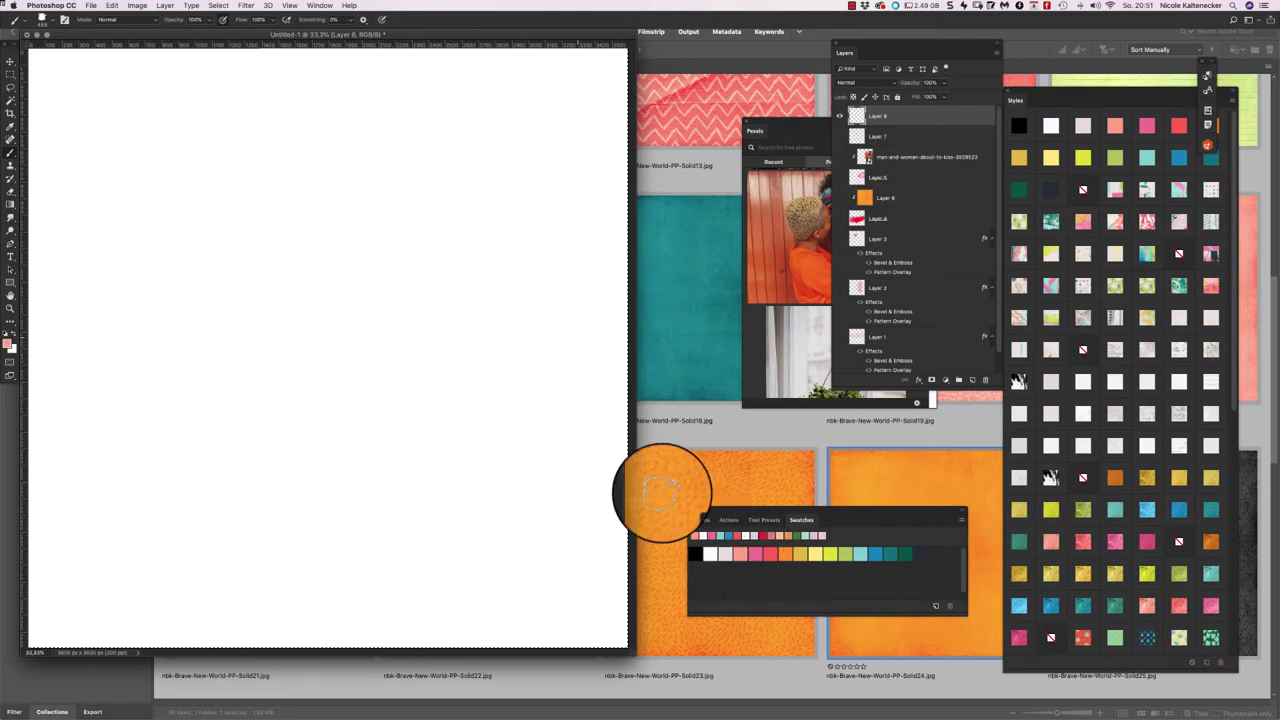
left_click_drag(188, 131, 526, 100)
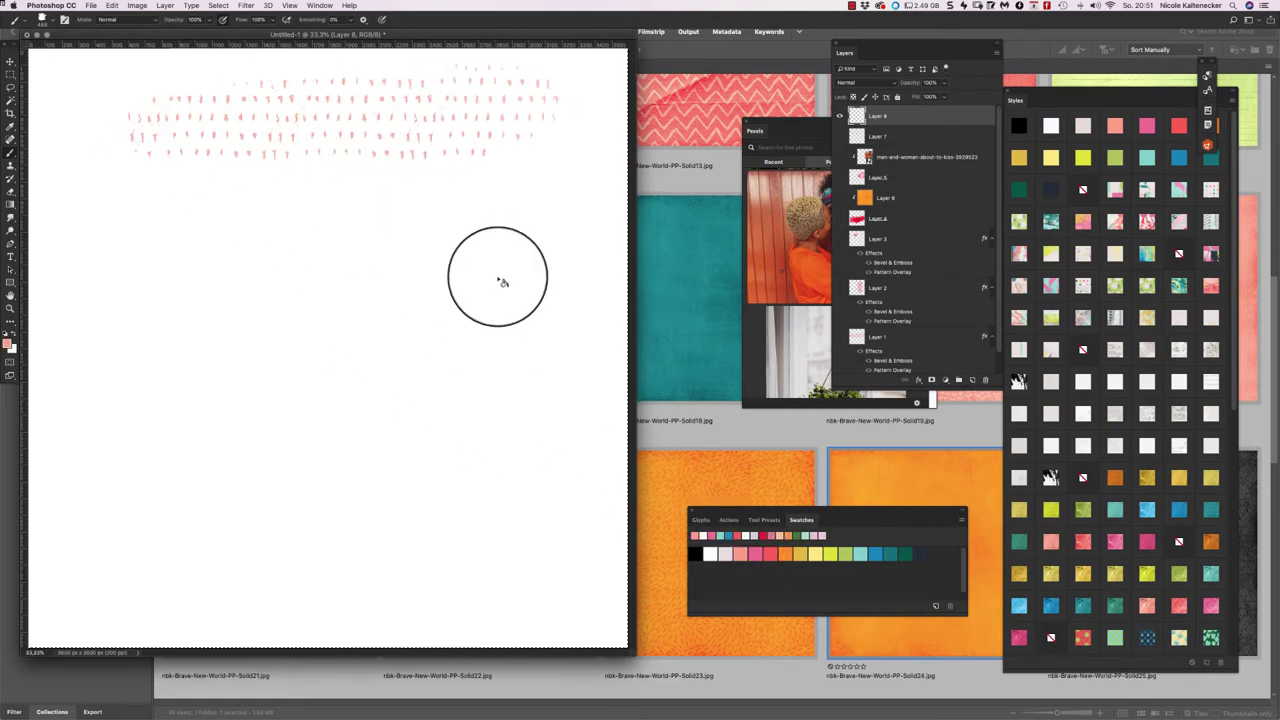
- Continue the dash pattern down to the middle of the canvas in pink, red and golden orange
left_click(757, 556)
mouse_move(214, 220)
left_mouse_down()
mouse_move(395, 165)
mouse_move(158, 186)
mouse_move(481, 165)
mouse_move(371, 152)
mouse_move(415, 140)
mouse_move(177, 173)
mouse_move(467, 160)
mouse_move(474, 168)
mouse_move(208, 200)
mouse_move(545, 236)
mouse_move(211, 246)
mouse_move(389, 218)
mouse_move(246, 231)
left_mouse_up()
left_click(772, 555)
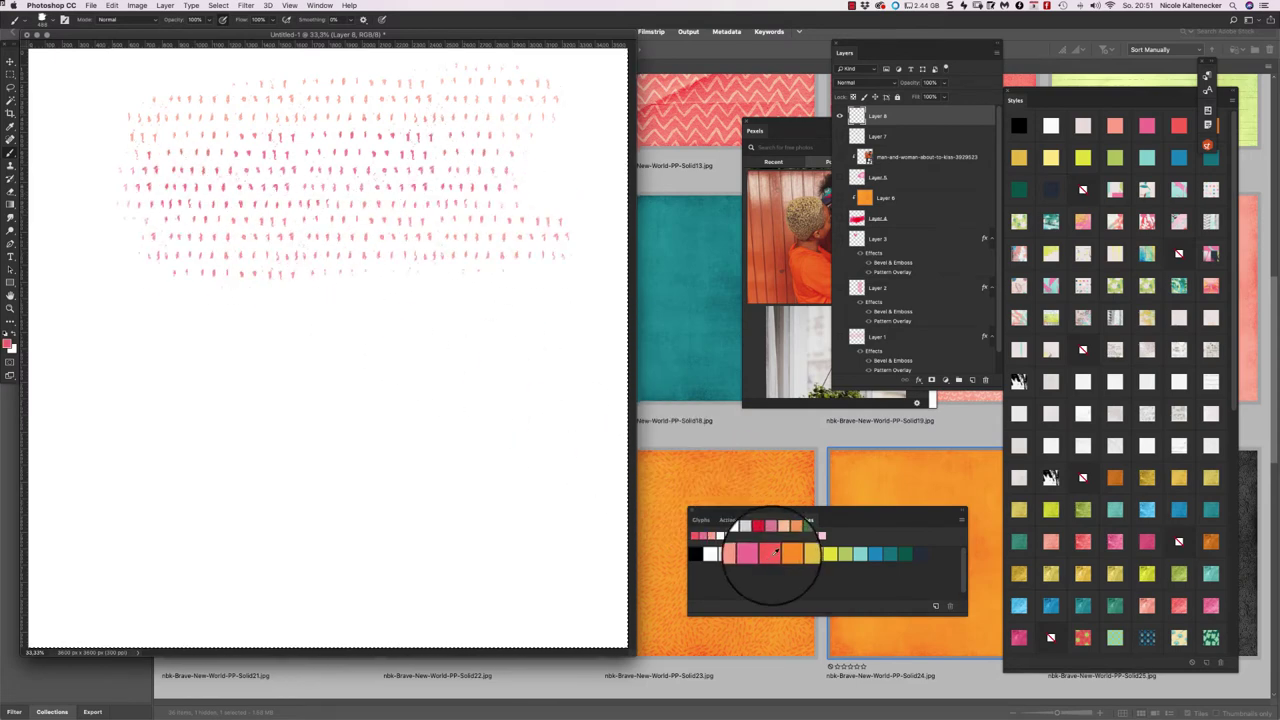
left_click_drag(560, 300, 274, 274)
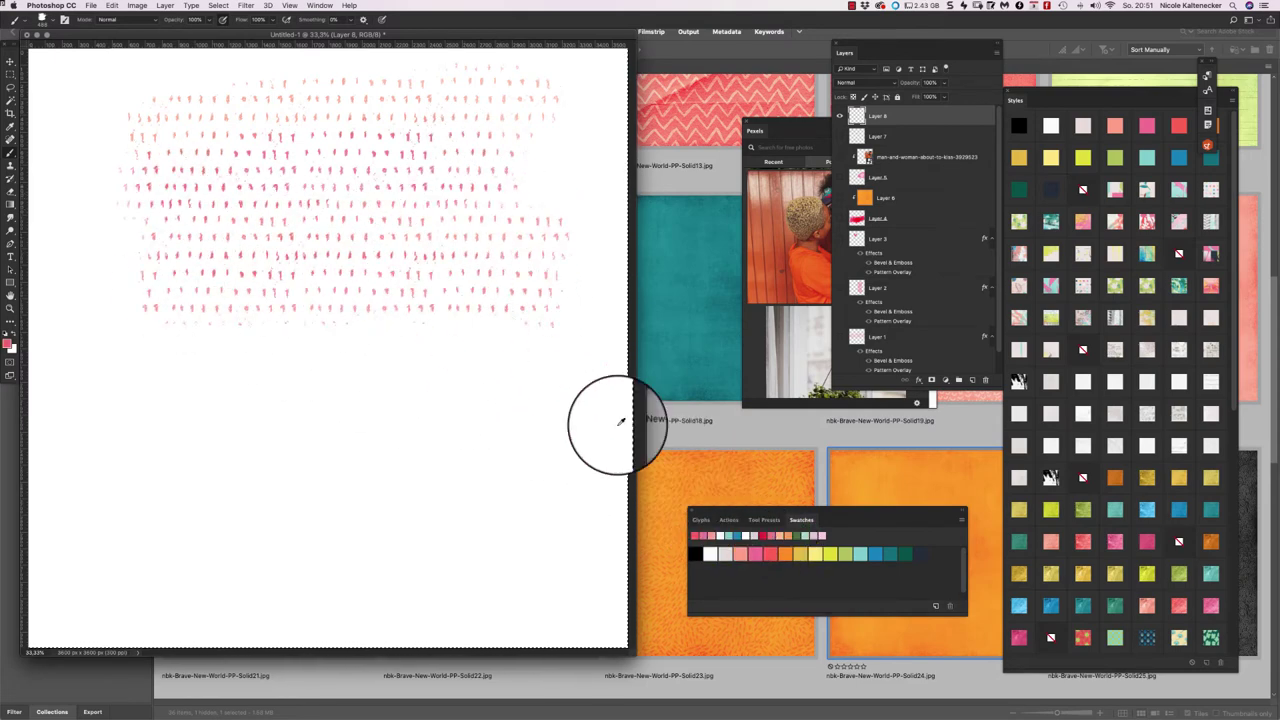
left_click(803, 552)
mouse_move(271, 323)
left_mouse_down()
mouse_move(433, 309)
mouse_move(286, 329)
left_mouse_up()
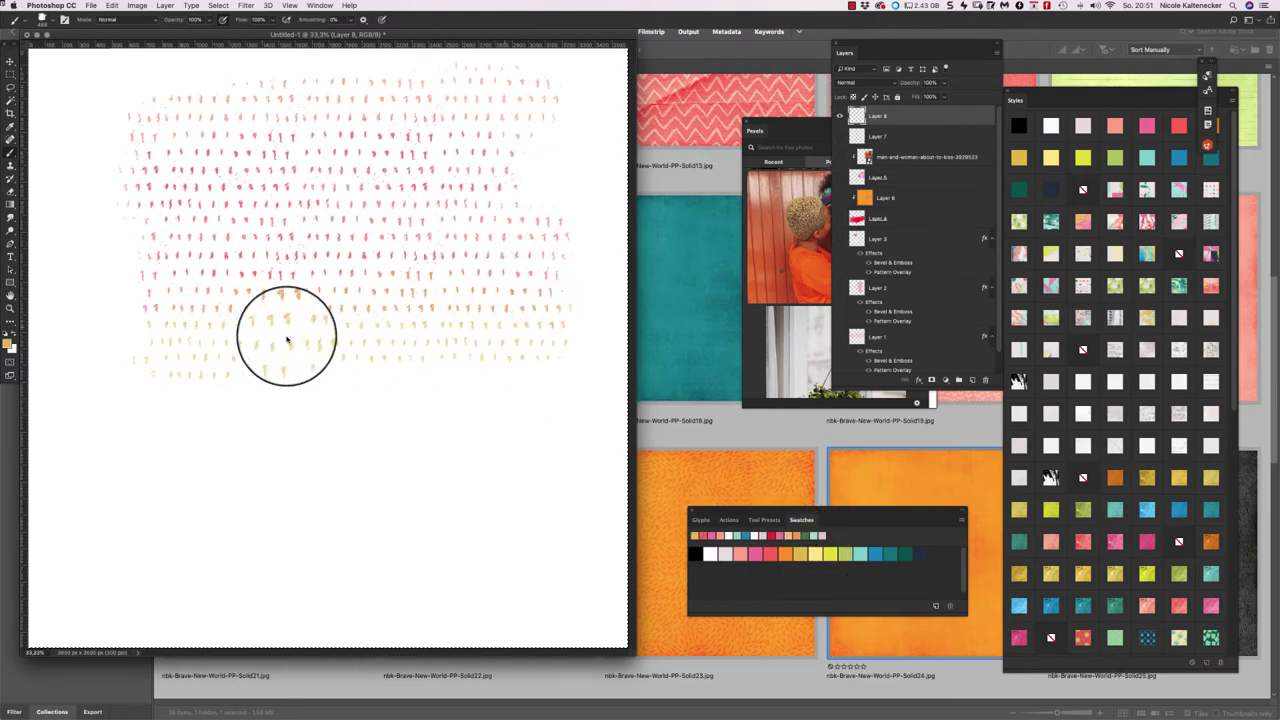
- Complete the rainbow of dashes down the lower canvas in yellow-green, aqua, blue and teal
left_click(830, 552)
mouse_move(588, 343)
left_mouse_down()
mouse_move(229, 403)
mouse_move(480, 393)
left_mouse_up()
left_click(862, 553)
mouse_move(560, 414)
left_mouse_down()
mouse_move(307, 438)
mouse_move(461, 458)
mouse_move(413, 448)
left_mouse_up()
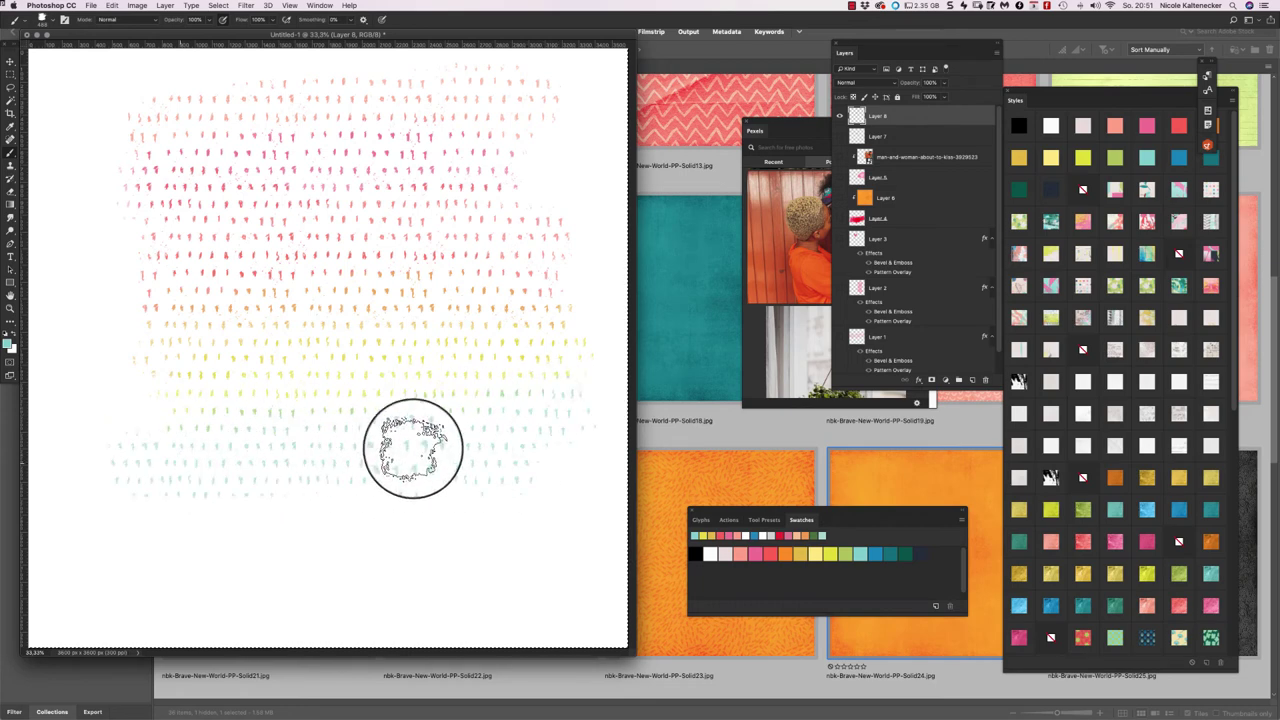
left_click(877, 551)
mouse_move(534, 462)
left_mouse_down()
mouse_move(205, 463)
mouse_move(374, 499)
mouse_move(207, 514)
mouse_move(514, 508)
mouse_move(406, 560)
mouse_move(320, 555)
mouse_move(506, 573)
mouse_move(480, 512)
left_mouse_up()
left_click(895, 549)
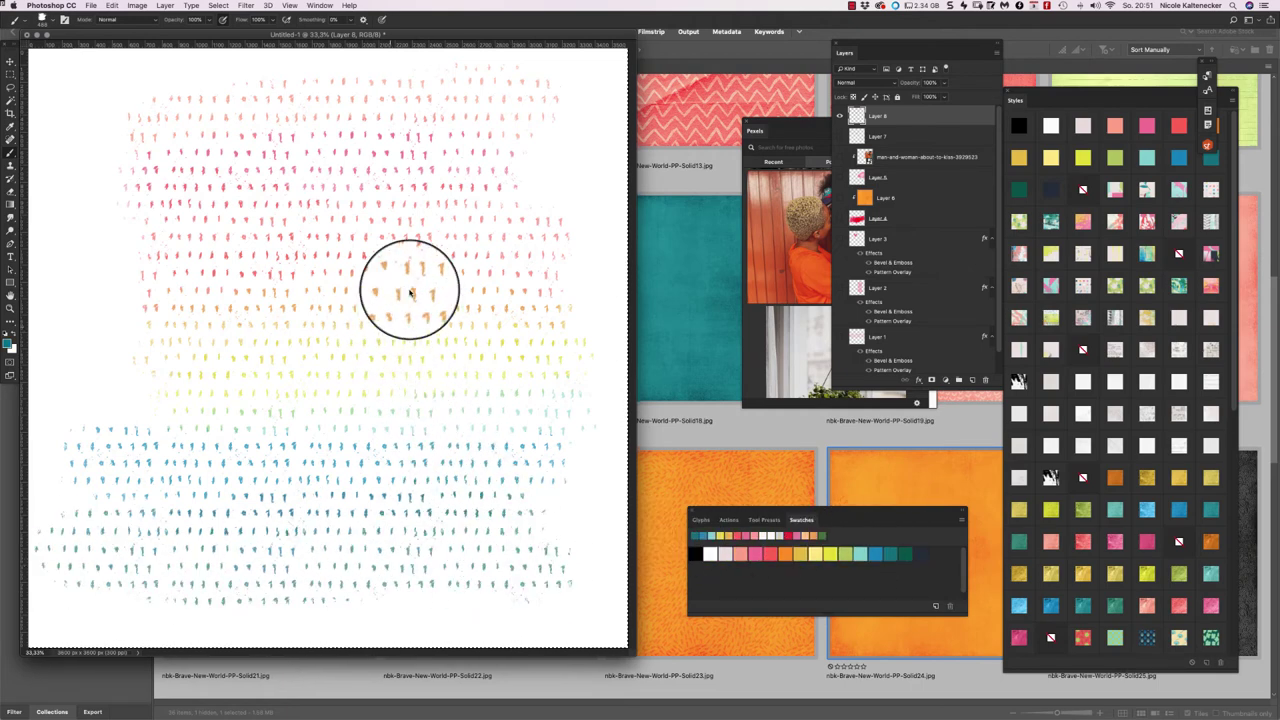
- Clear the dashes from the layer and paint salmon splatters across the upper canvas with the alcohol splat brush
right_click(405, 286)
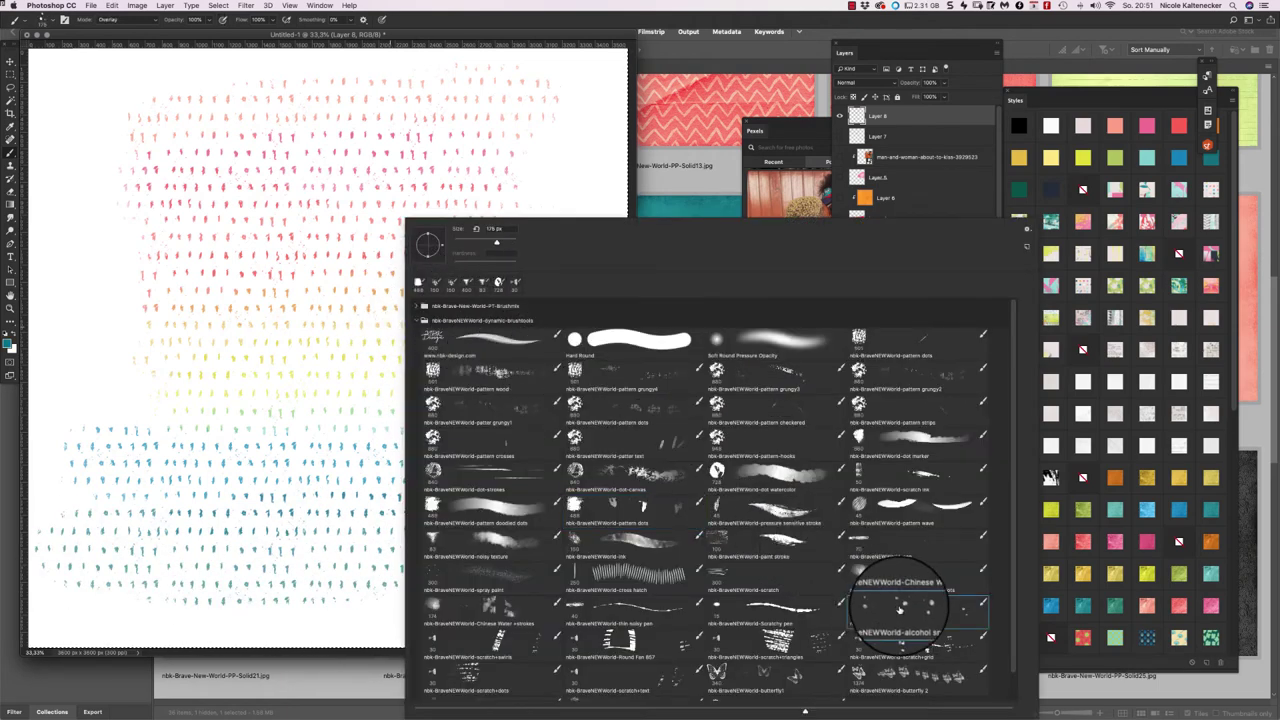
left_click(267, 97)
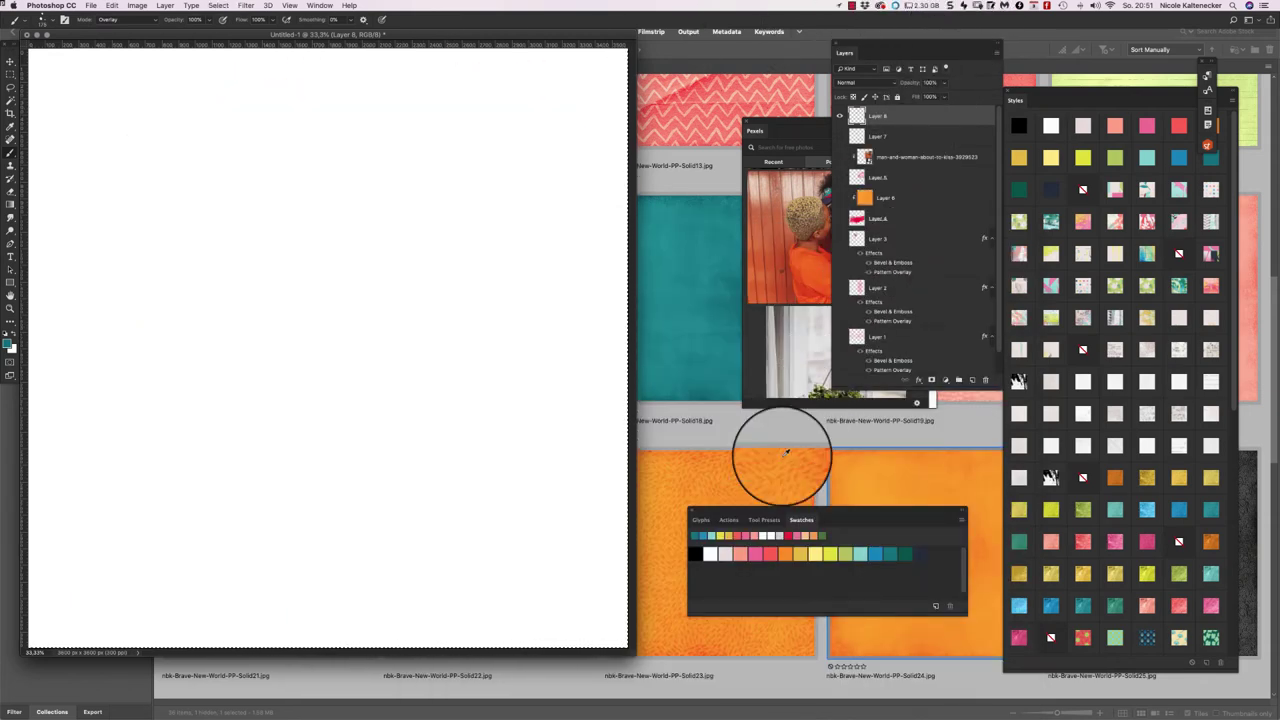
left_click(741, 553)
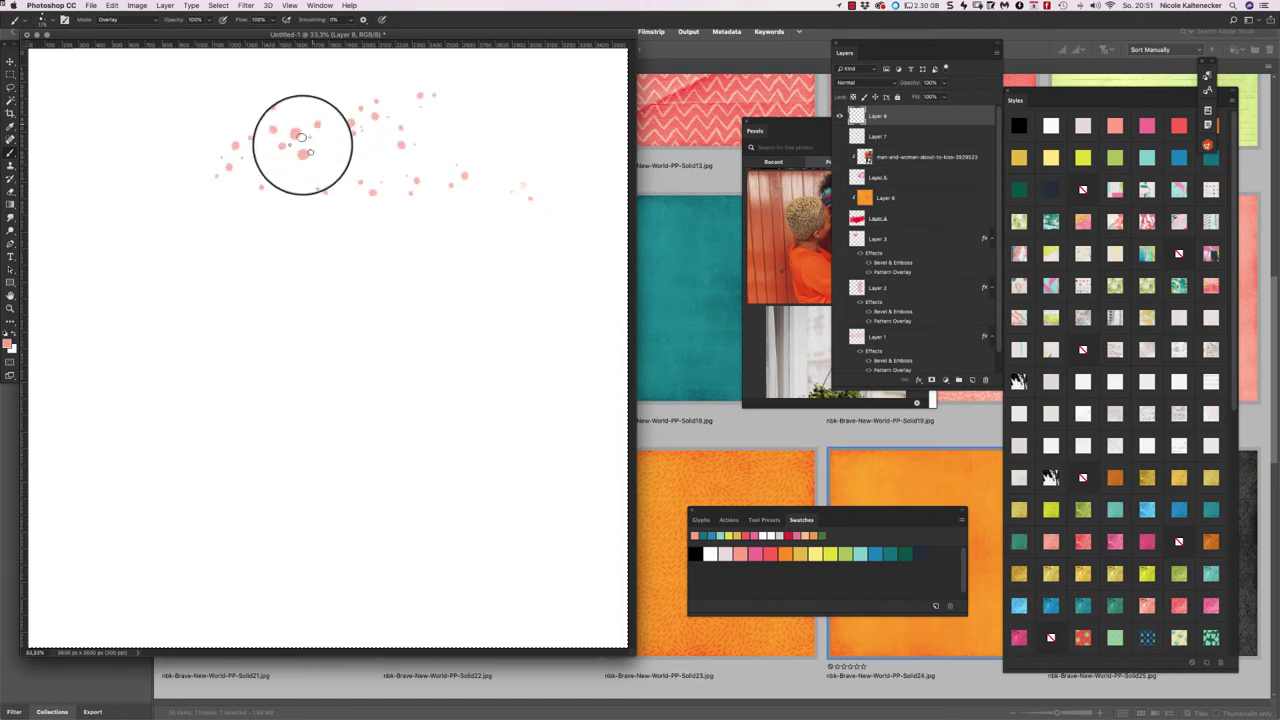
left_click_drag(302, 145, 391, 129)
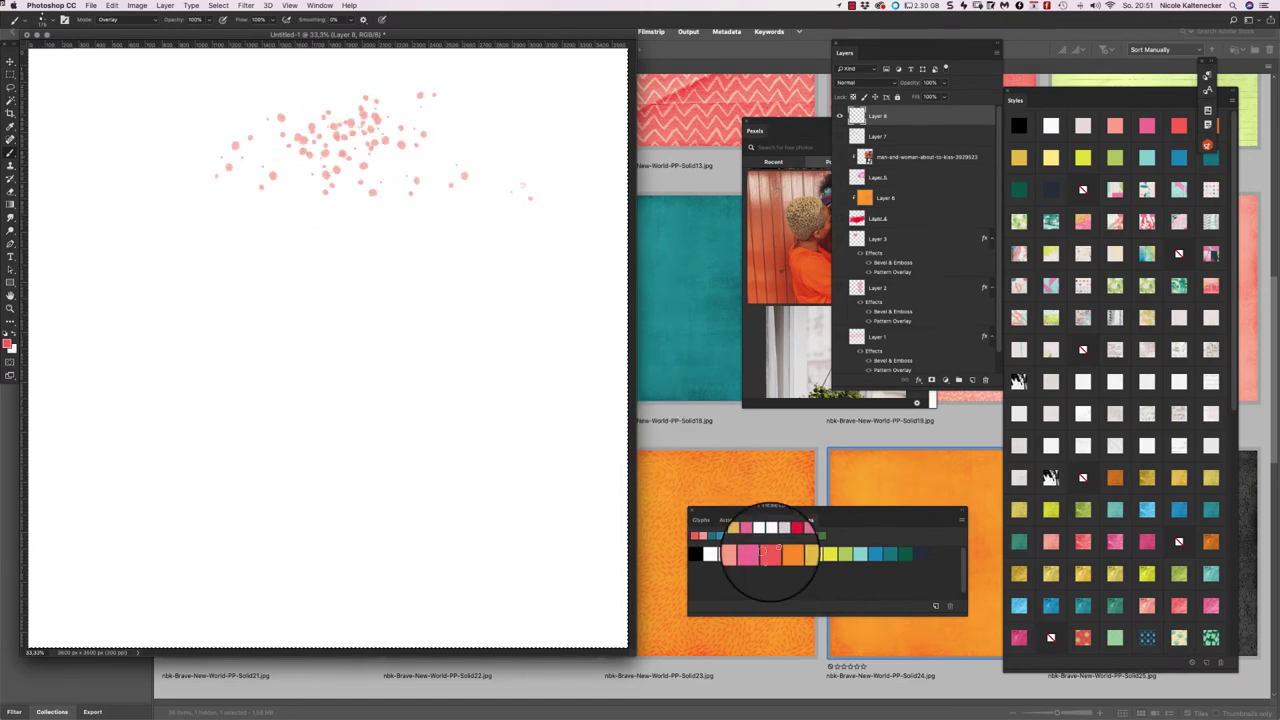
- Continue the splatters down to the middle of the canvas in pink, red, orange, gold and yellow
left_click(750, 553)
mouse_move(391, 206)
left_mouse_down()
mouse_move(296, 240)
mouse_move(399, 171)
mouse_move(384, 178)
mouse_move(364, 241)
mouse_move(405, 230)
mouse_move(323, 270)
mouse_move(338, 243)
mouse_move(423, 229)
left_mouse_up()
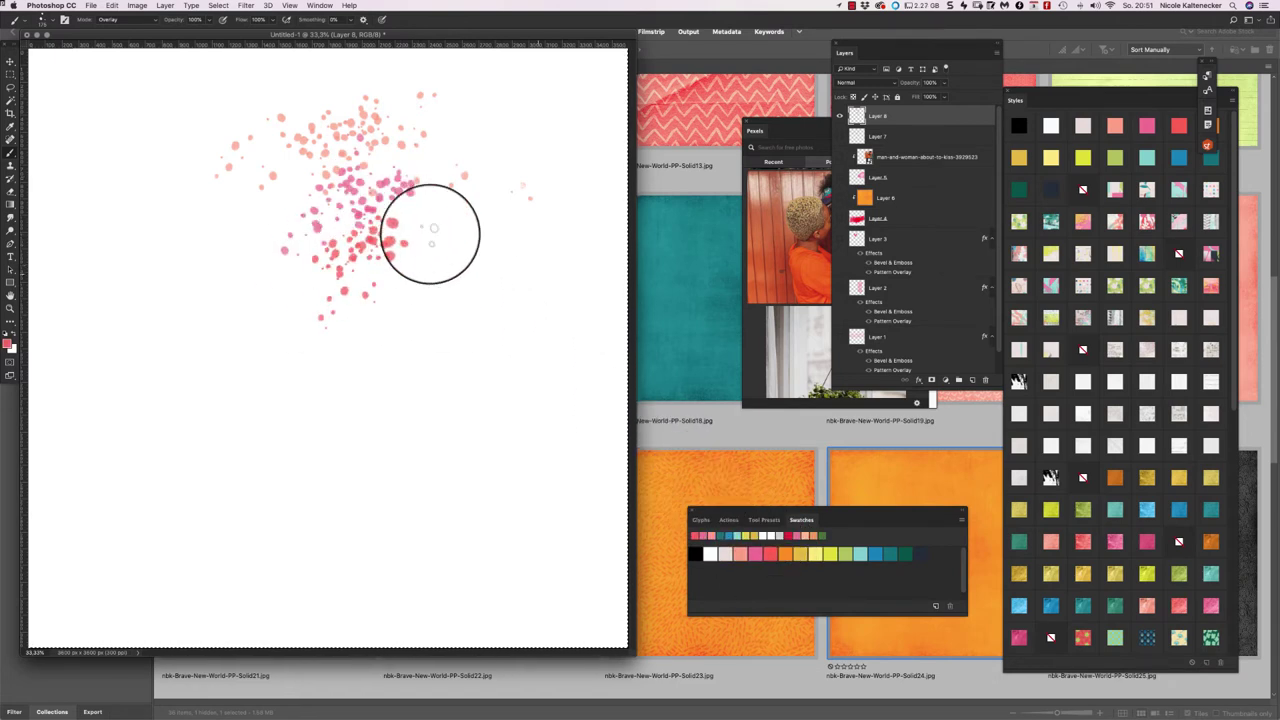
left_click(785, 553)
mouse_move(425, 320)
left_mouse_down()
mouse_move(386, 306)
mouse_move(403, 360)
mouse_move(360, 306)
mouse_move(345, 330)
mouse_move(391, 400)
mouse_move(409, 389)
mouse_move(429, 443)
mouse_move(423, 409)
mouse_move(401, 440)
mouse_move(486, 405)
left_mouse_up()
left_click(795, 553)
left_click(831, 552)
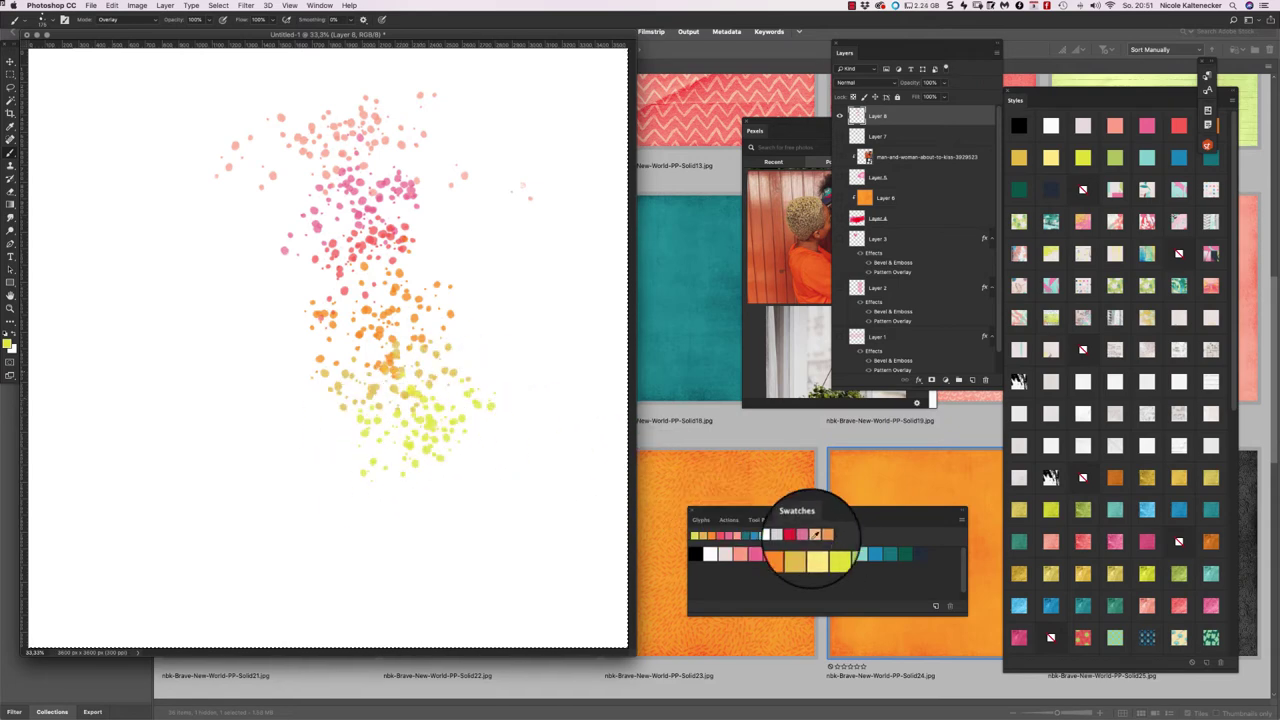
- Complete the splatter trail toward the lower corner in green, aqua, blue, dark green and navy
left_click(846, 552)
mouse_move(390, 425)
left_mouse_down()
mouse_move(418, 475)
mouse_move(449, 480)
mouse_move(508, 455)
mouse_move(443, 529)
mouse_move(525, 507)
mouse_move(480, 523)
mouse_move(478, 557)
mouse_move(520, 586)
mouse_move(534, 543)
mouse_move(557, 586)
mouse_move(626, 582)
left_mouse_up()
left_click(861, 553)
left_click(876, 553)
left_click(898, 553)
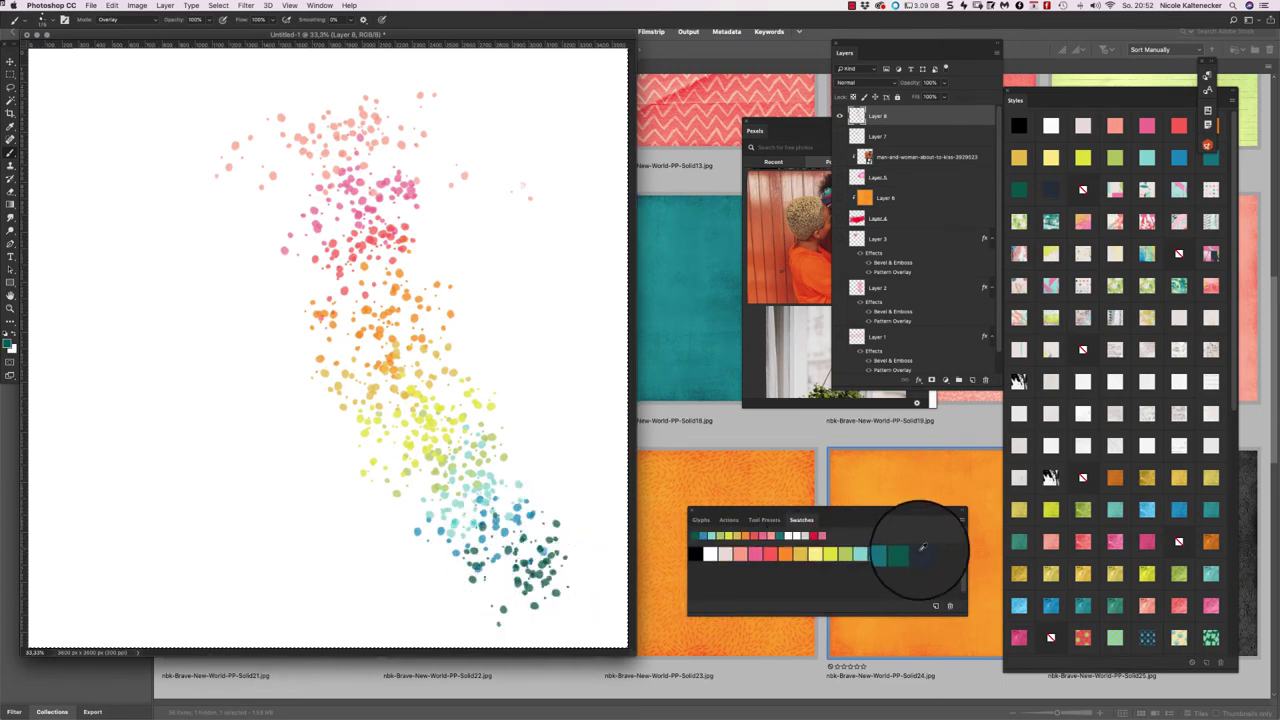
left_click(550, 627)
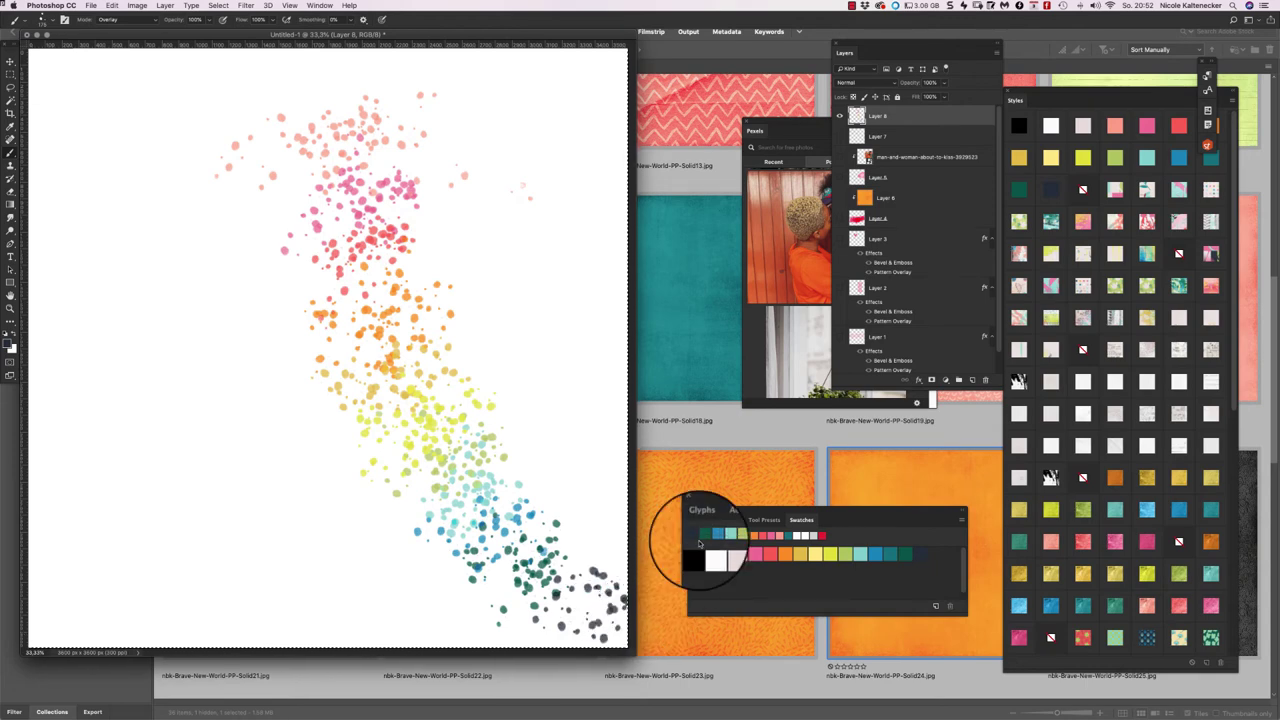
- Choose the thin noisy pen brush and try freehand zigzag strokes in navy beside and over the splatters
right_click(342, 366)
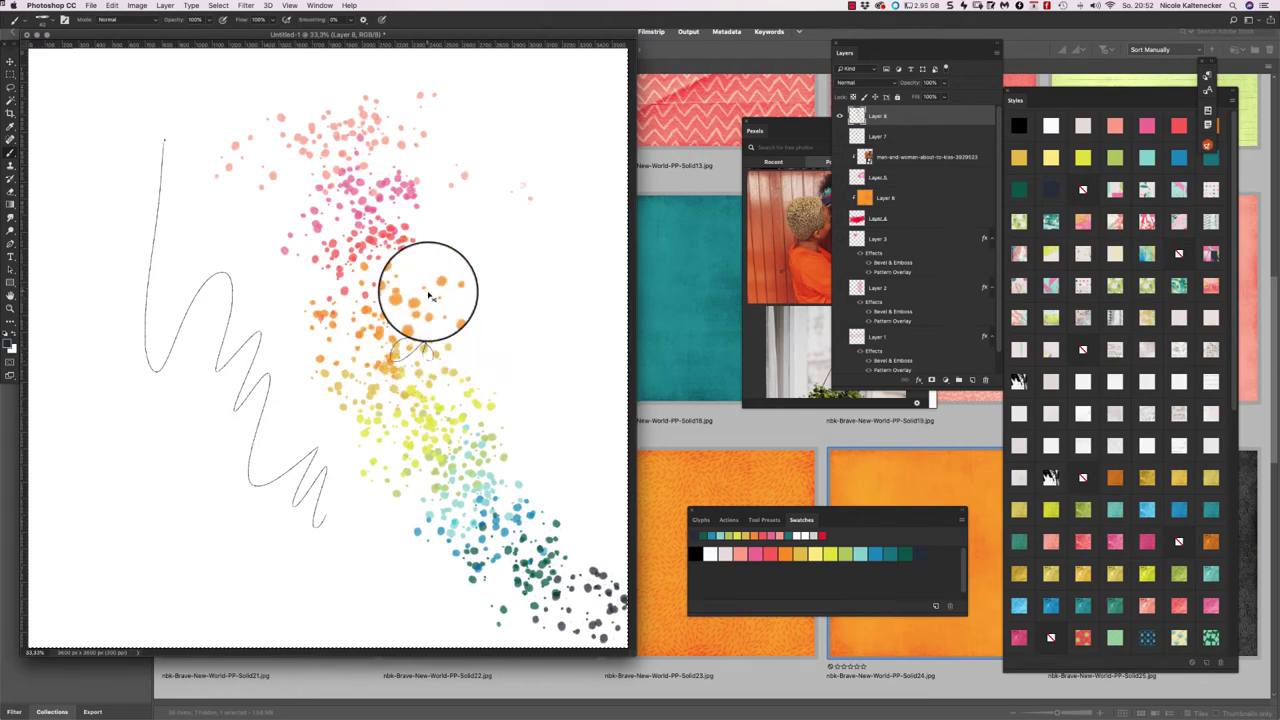
key("Delete")
key("super+z")
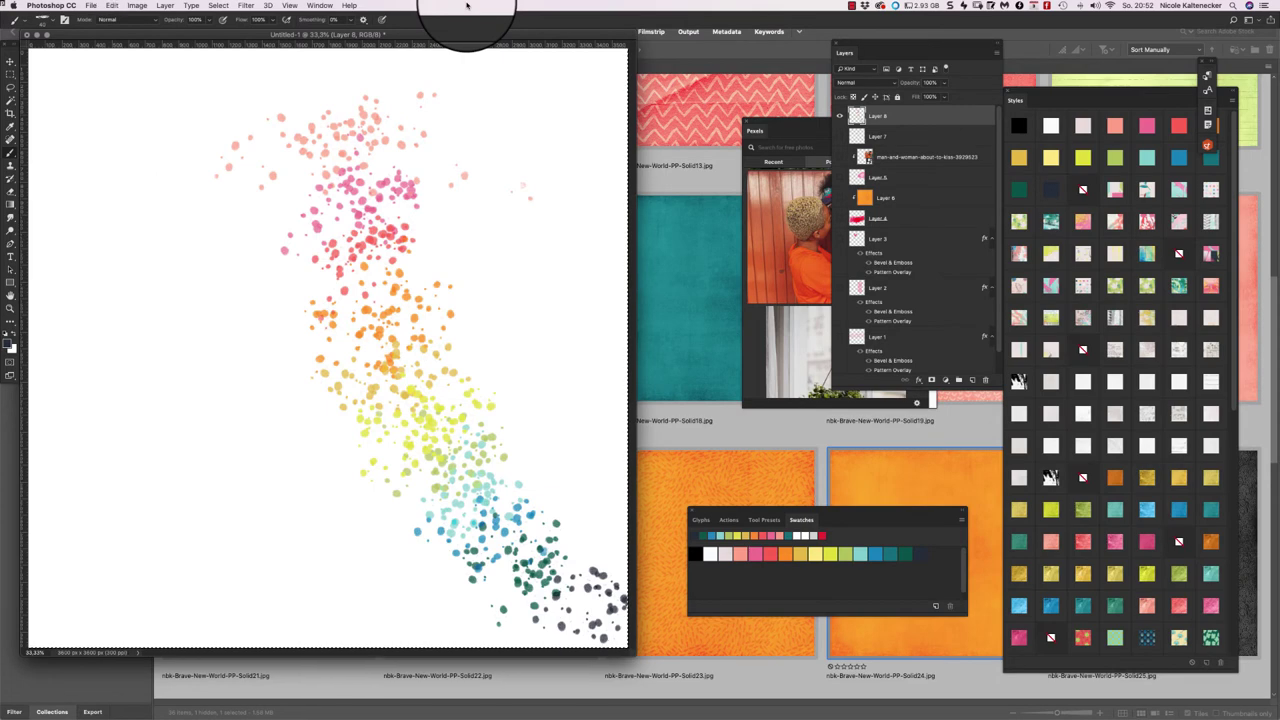
right_click(405, 330)
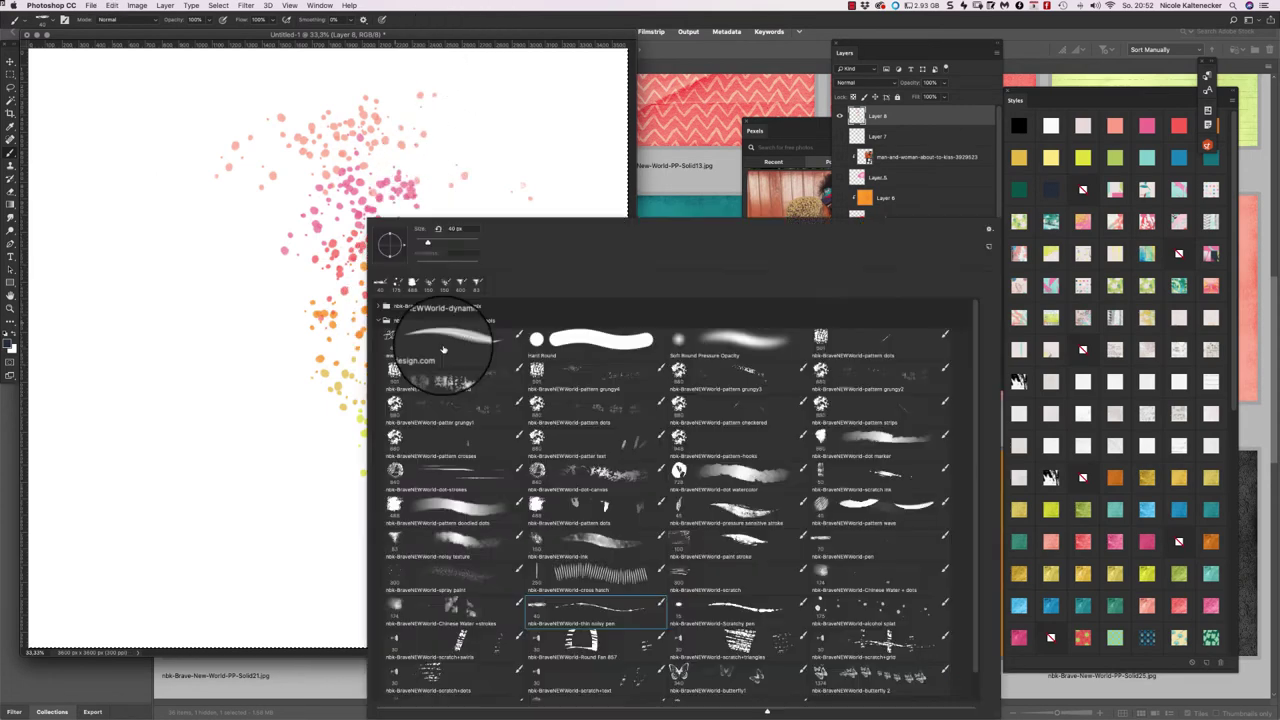
left_click(253, 400)
mouse_move(291, 387)
left_mouse_down()
mouse_move(329, 387)
mouse_move(367, 365)
mouse_move(337, 346)
mouse_move(338, 239)
mouse_move(382, 351)
mouse_move(467, 379)
mouse_move(448, 255)
mouse_move(481, 295)
mouse_move(470, 405)
left_mouse_up()
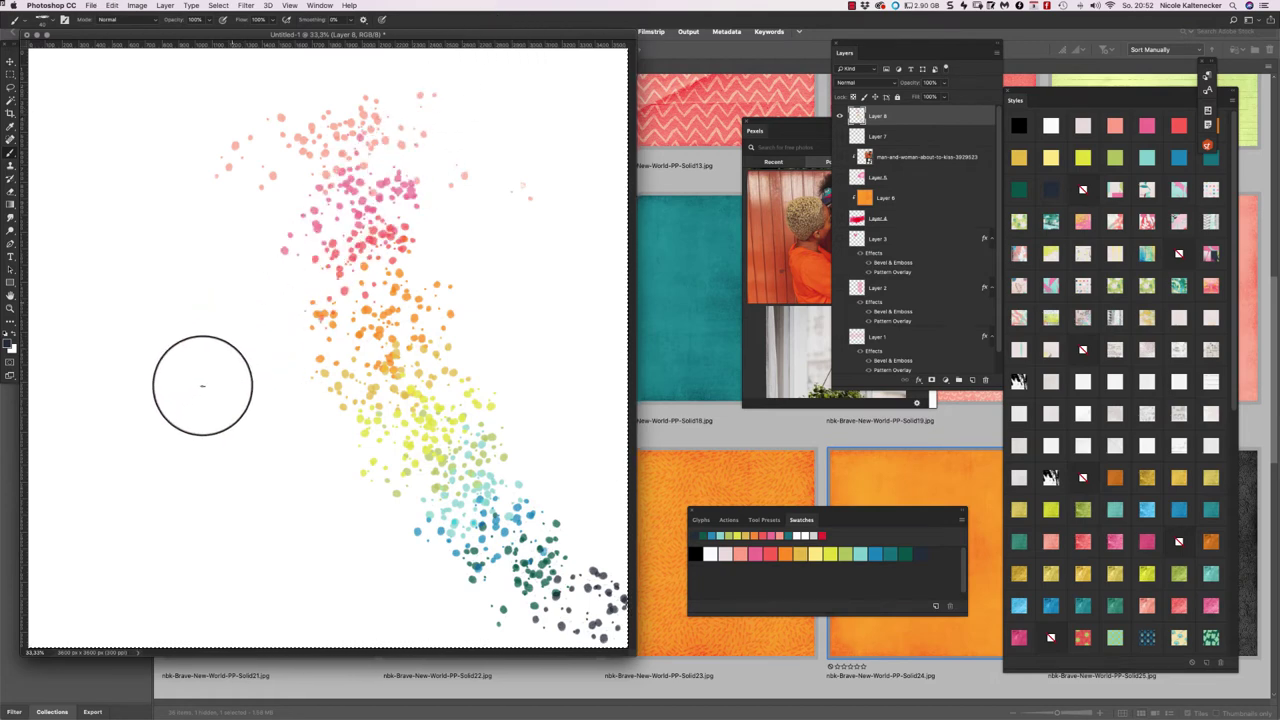
mouse_move(195, 332)
left_mouse_down()
mouse_move(268, 290)
mouse_move(385, 263)
left_mouse_up()
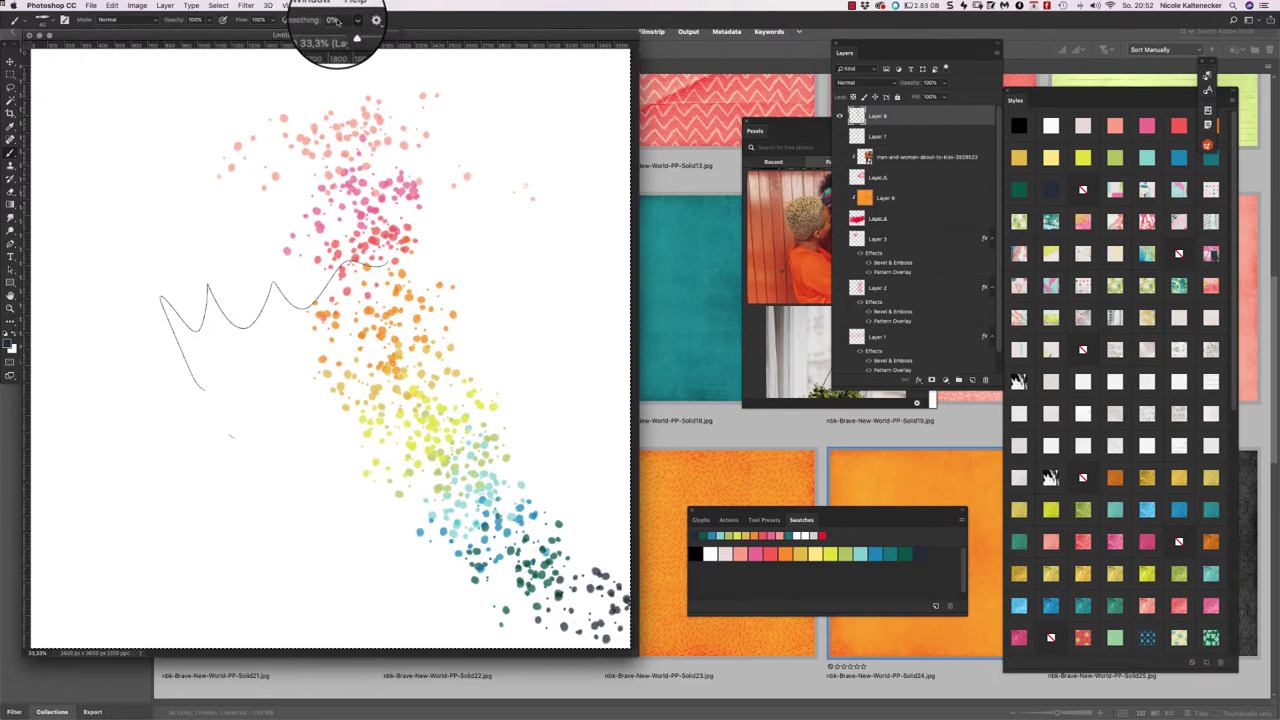
- Raise the brush smoothing to about 41% and try long looping flourishes across the splatters
left_click(333, 19)
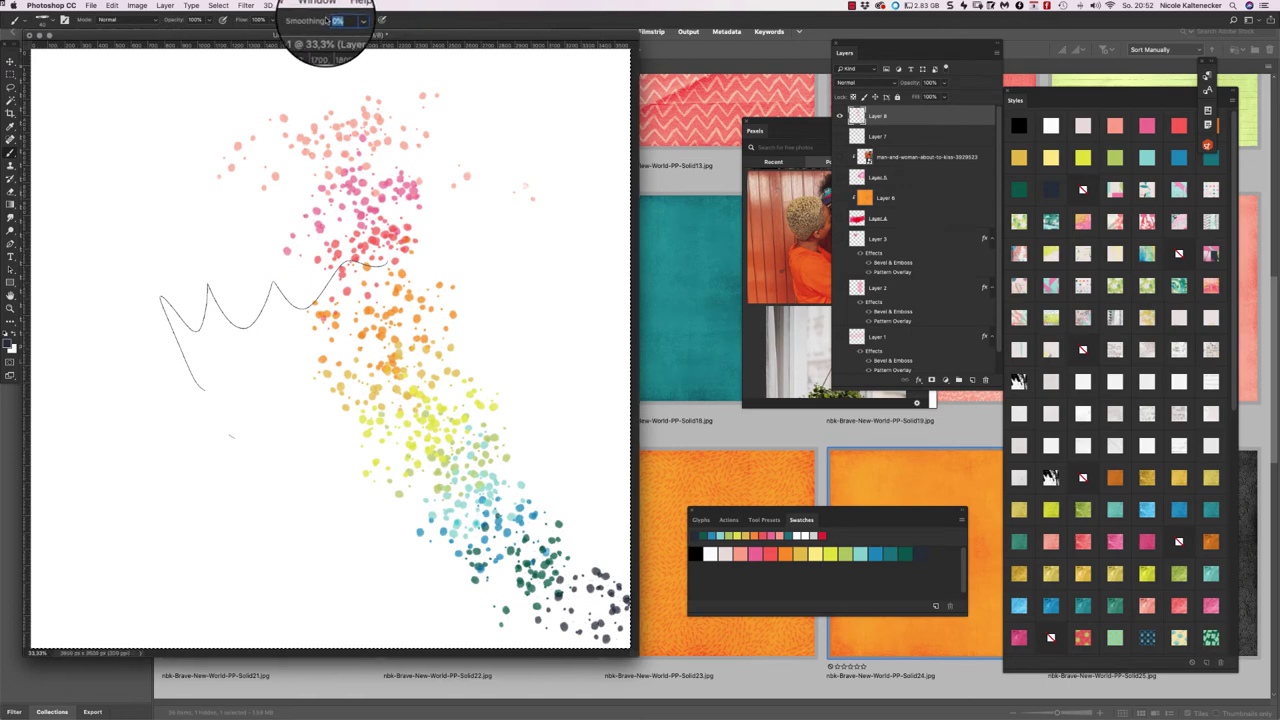
key("Return")
left_click_drag(367, 32, 372, 34)
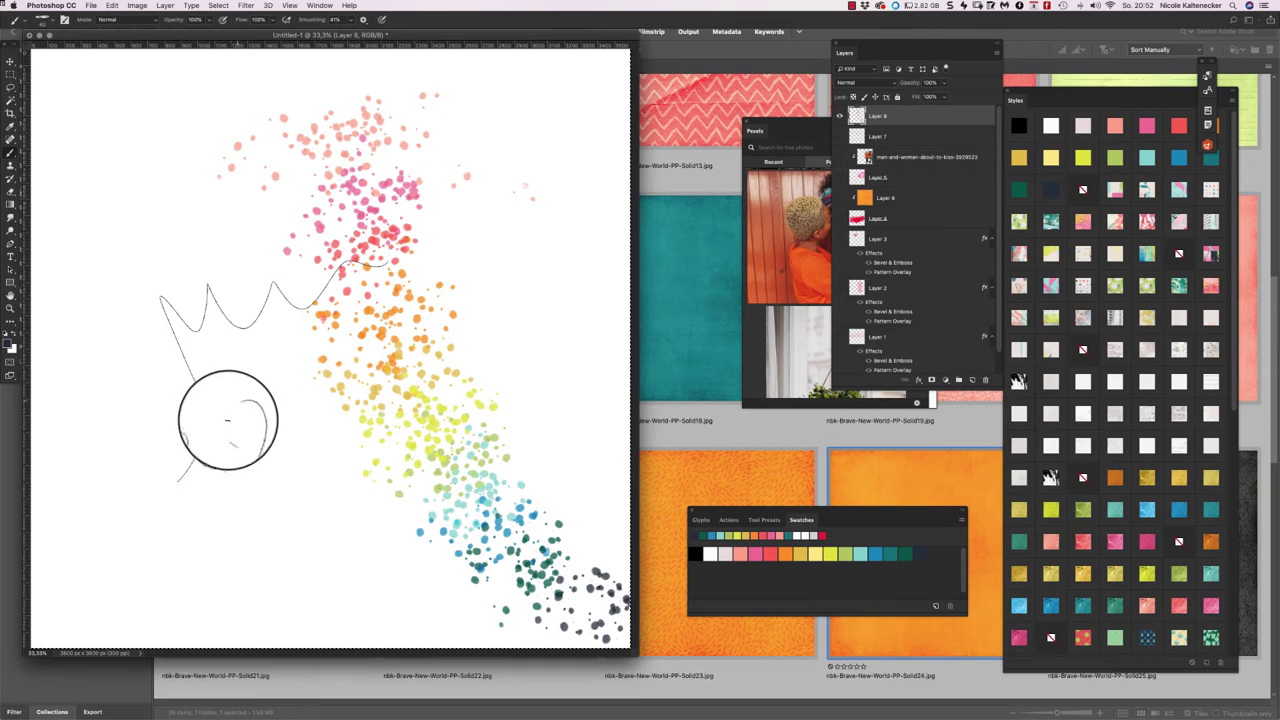
mouse_move(306, 434)
left_mouse_down()
mouse_move(366, 382)
mouse_move(313, 382)
mouse_move(375, 377)
mouse_move(384, 352)
mouse_move(537, 267)
left_mouse_up()
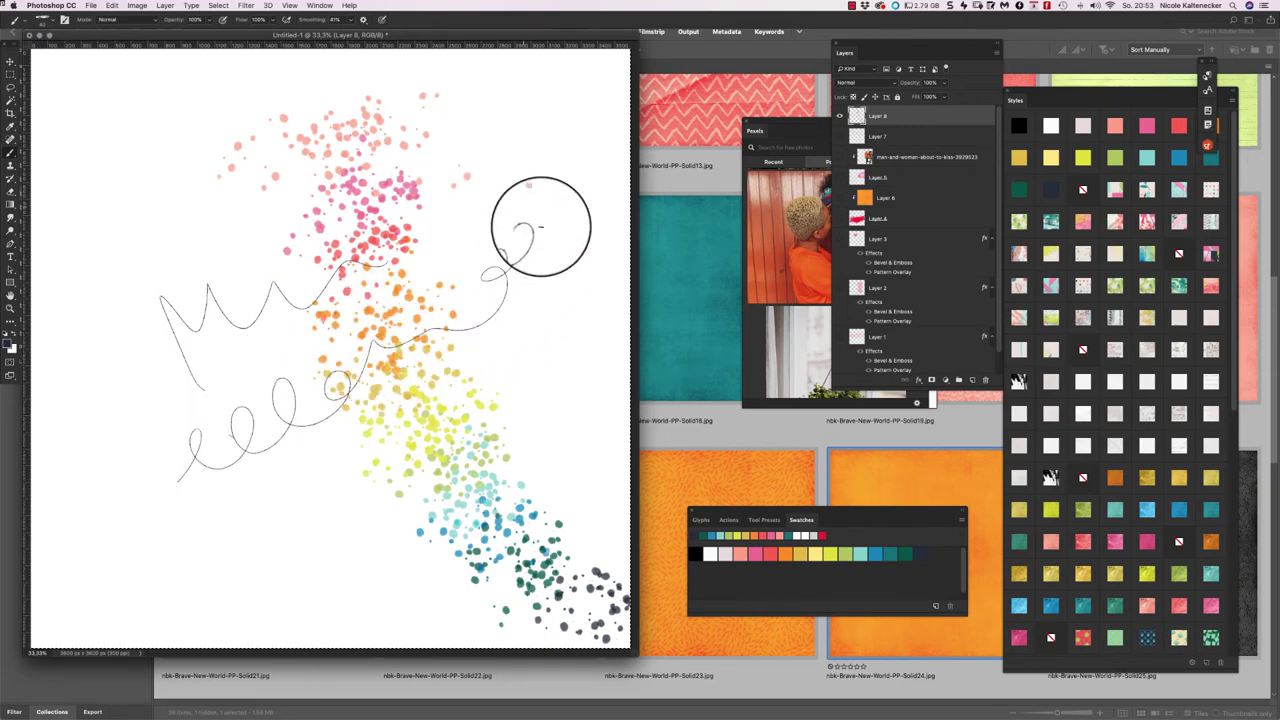
mouse_move(557, 219)
left_mouse_down()
mouse_move(471, 371)
mouse_move(182, 470)
left_mouse_up()
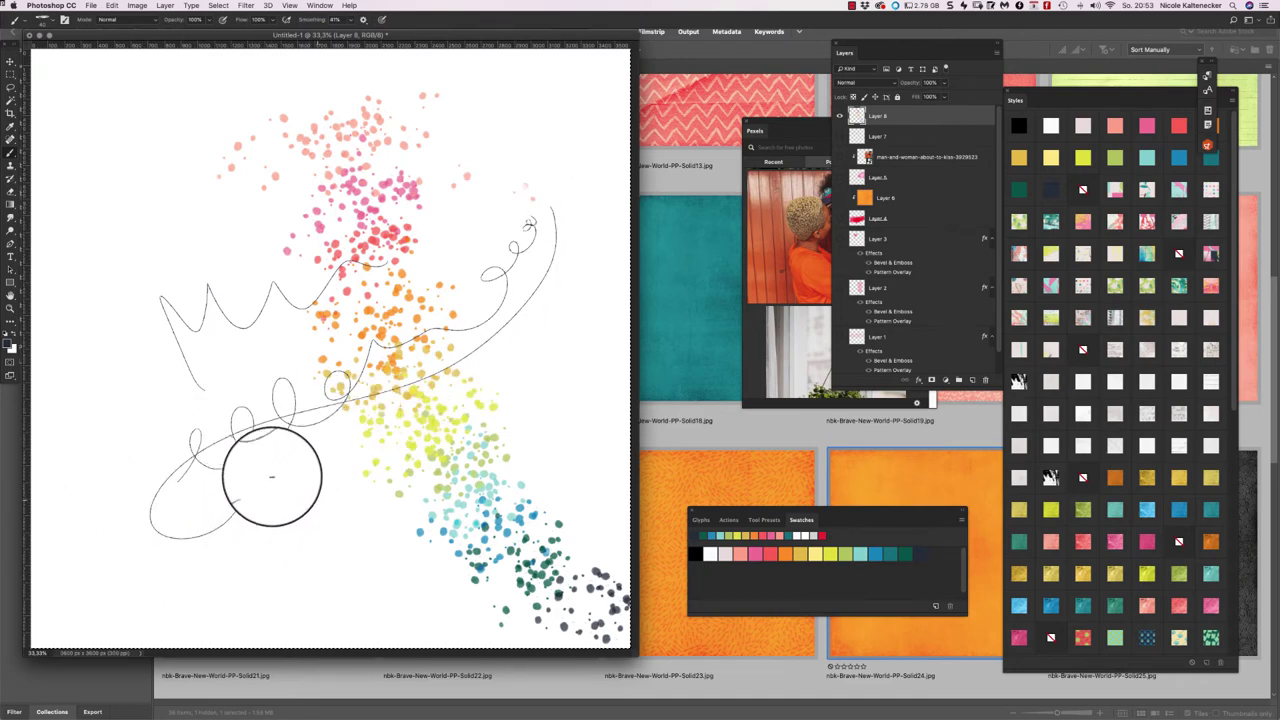
left_click_drag(271, 477, 272, 477)
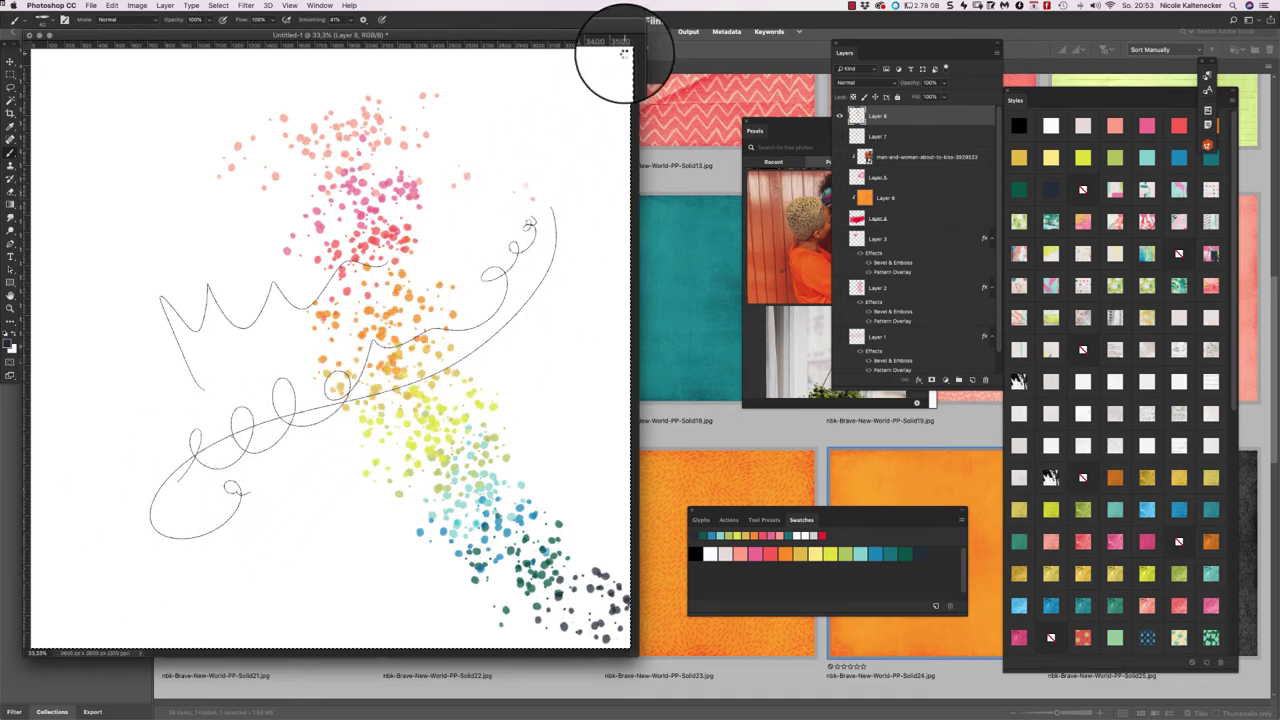
- Undo the test flourishes and handwrite "Brave" diagonally across the canvas, ending in a curled tail
key("super+z")
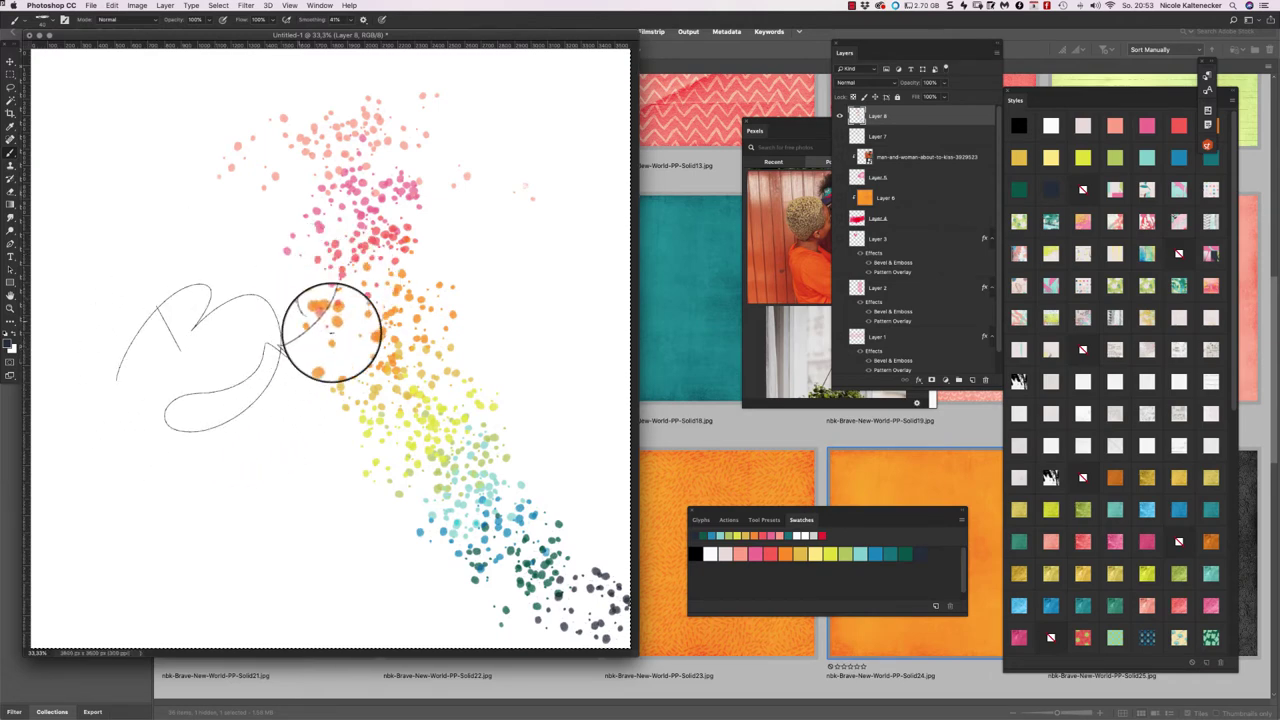
mouse_move(332, 333)
left_mouse_down()
mouse_move(335, 269)
mouse_move(358, 302)
mouse_move(368, 253)
mouse_move(366, 264)
mouse_move(403, 262)
mouse_move(372, 241)
mouse_move(429, 218)
mouse_move(432, 165)
mouse_move(433, 212)
left_mouse_up()
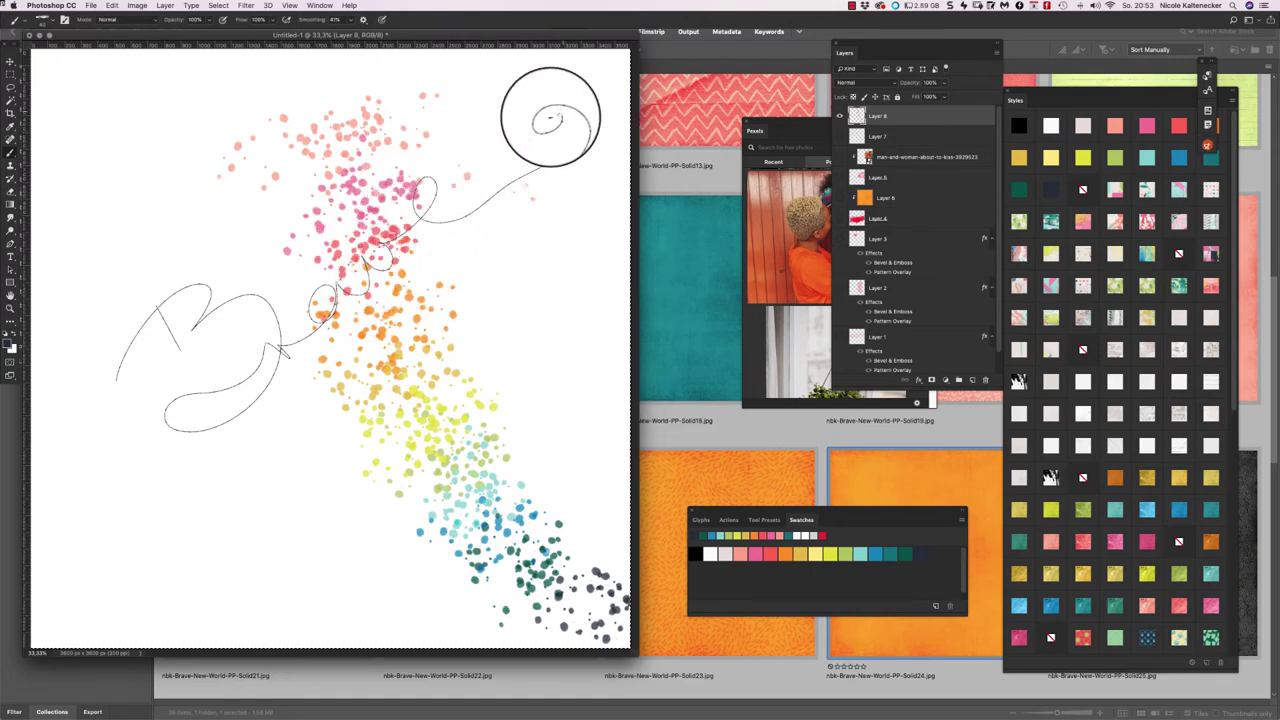
- Choose the Scratchy pen brush and draw wavy navy strokes below the "Brave" lettering
right_click(394, 497)
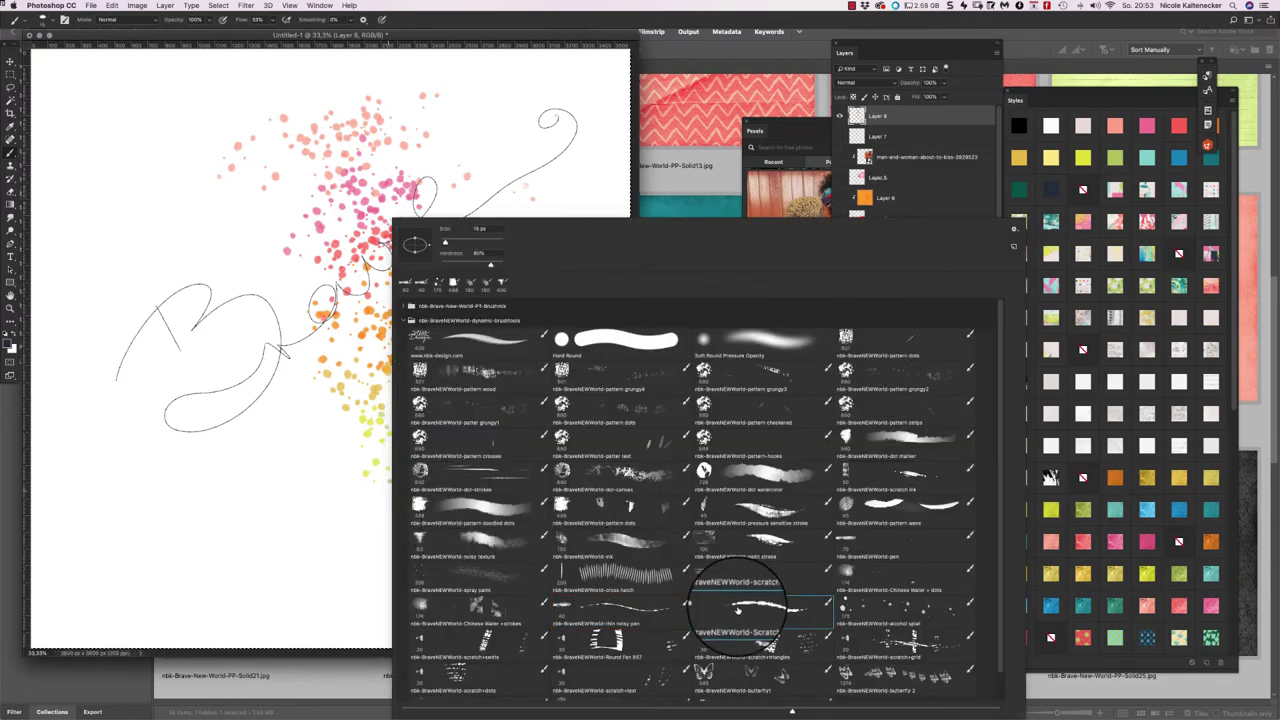
left_click(200, 470)
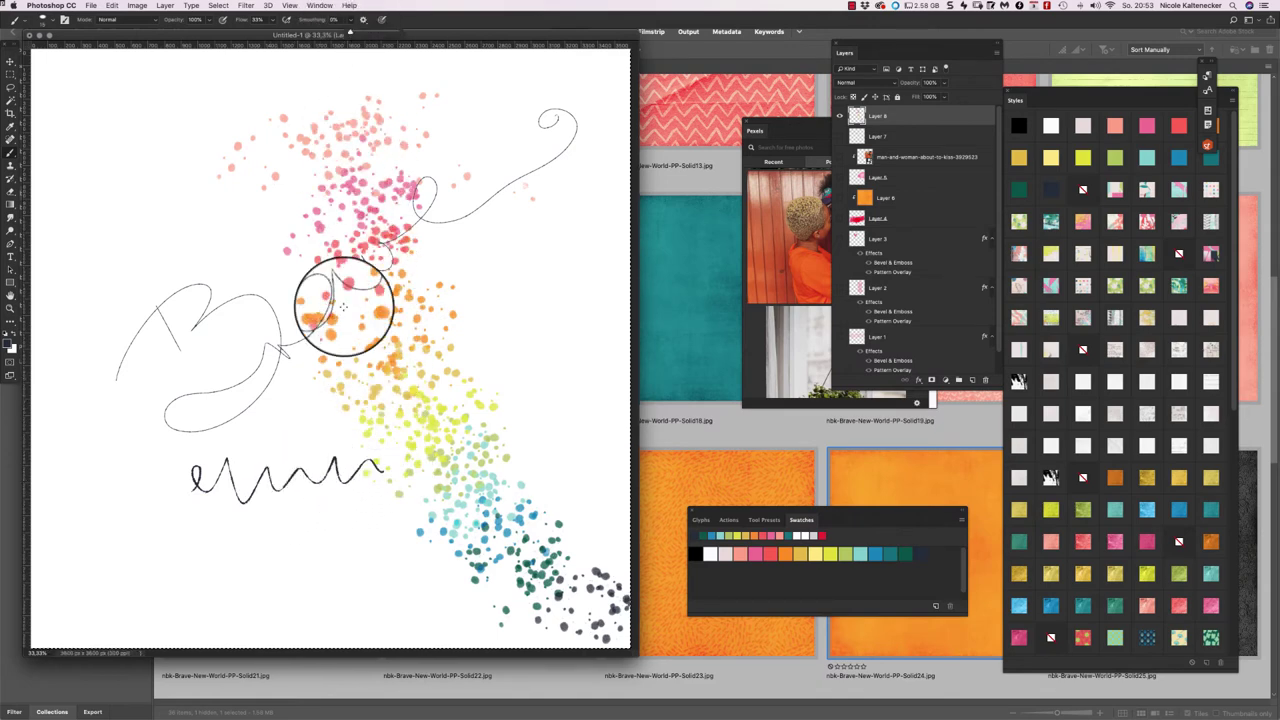
left_click_drag(346, 373, 467, 388)
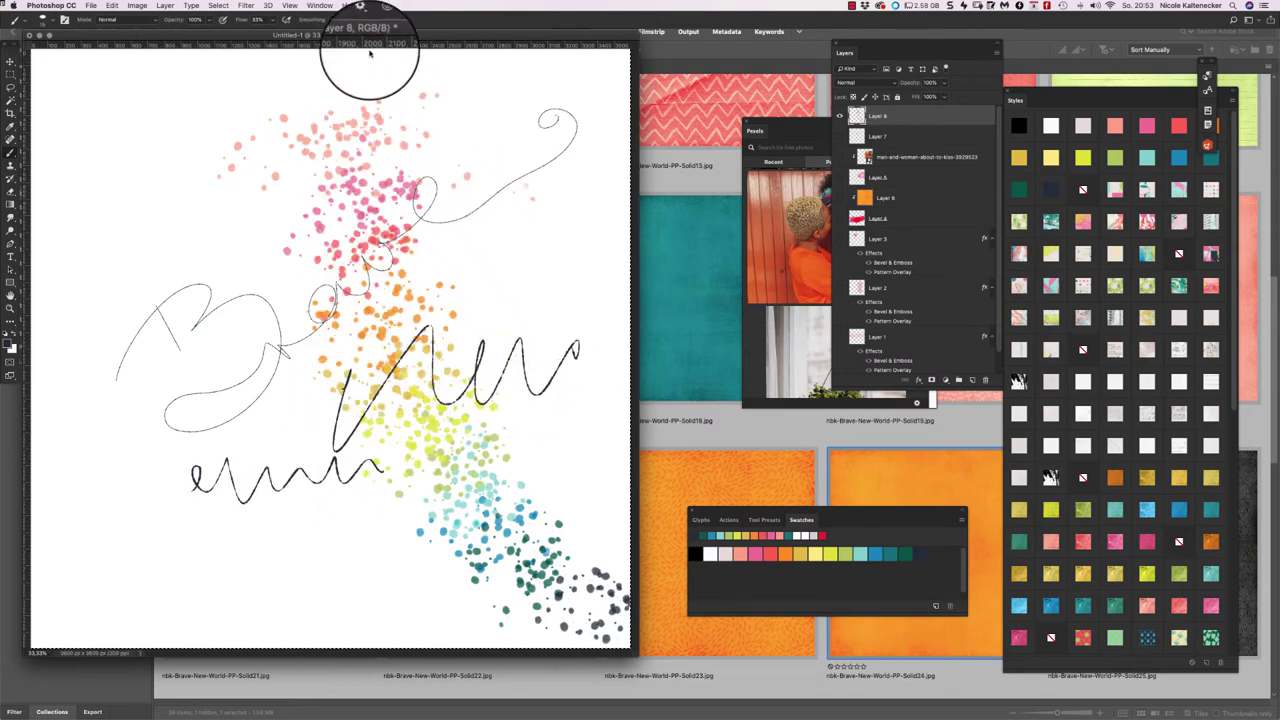
- Set the brush smoothing to about 28%, try wide sweeping loops, and undo the pen strokes back to the splatters
left_click(350, 22)
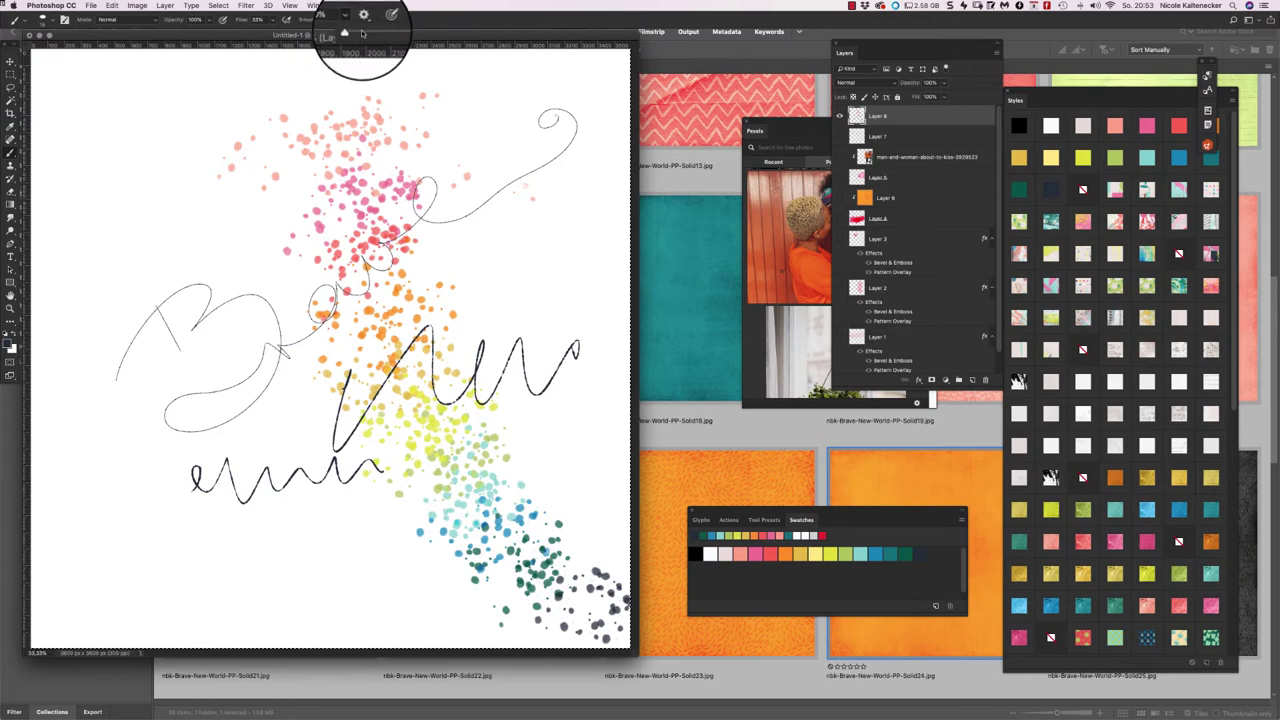
mouse_move(197, 258)
left_mouse_down()
mouse_move(198, 162)
mouse_move(568, 167)
left_mouse_up()
mouse_move(258, 188)
left_mouse_down()
mouse_move(486, 180)
mouse_move(520, 316)
left_mouse_up()
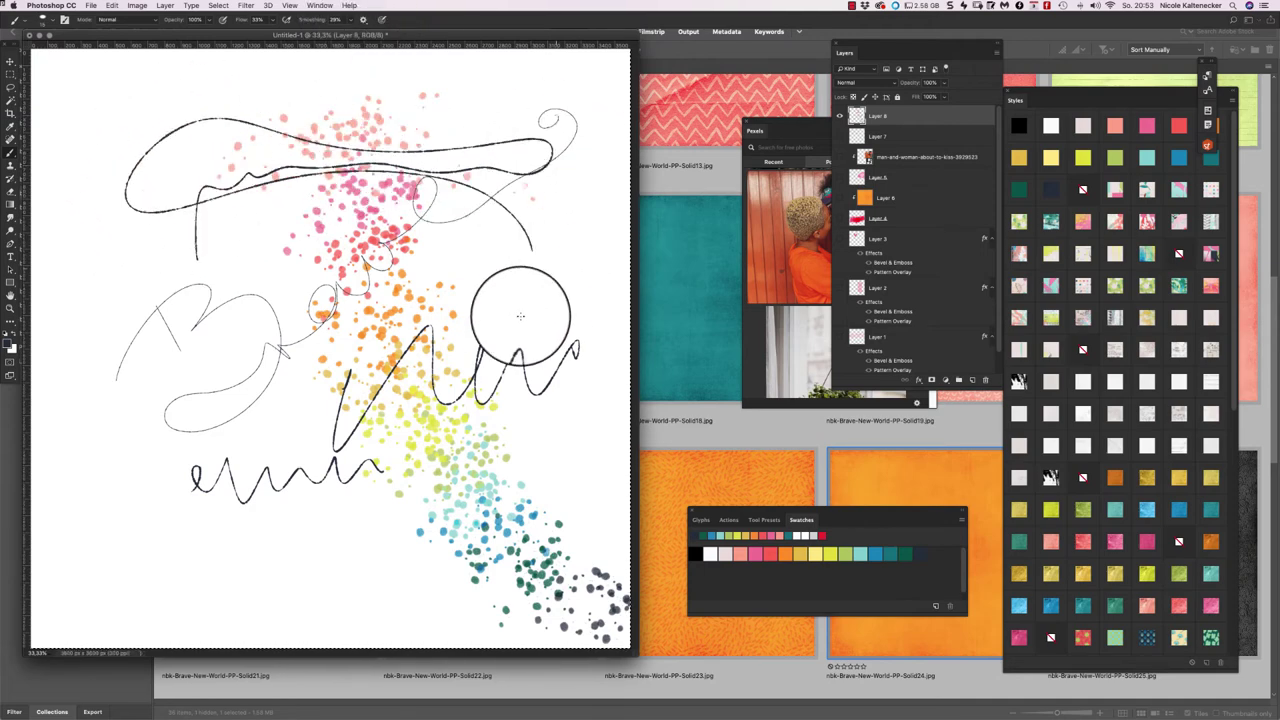
mouse_move(82, 379)
left_mouse_down()
mouse_move(364, 314)
mouse_move(409, 381)
left_mouse_up()
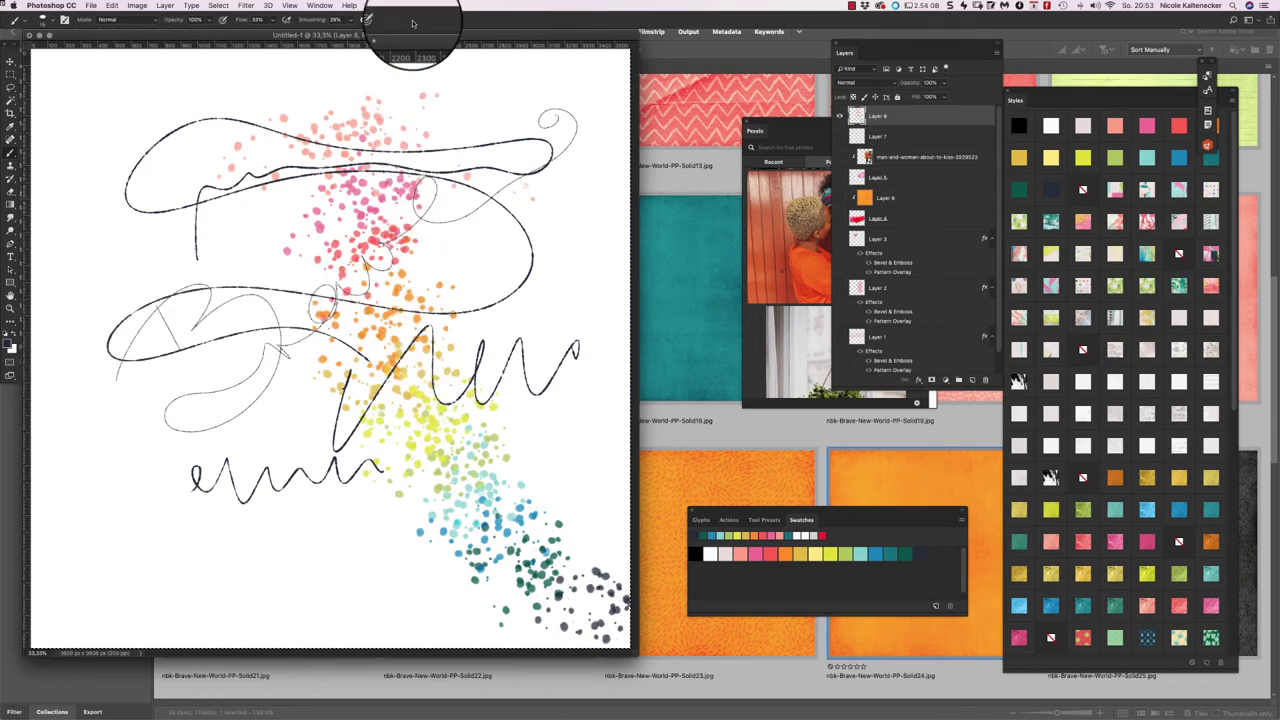
key("super+z")
key("super+z")
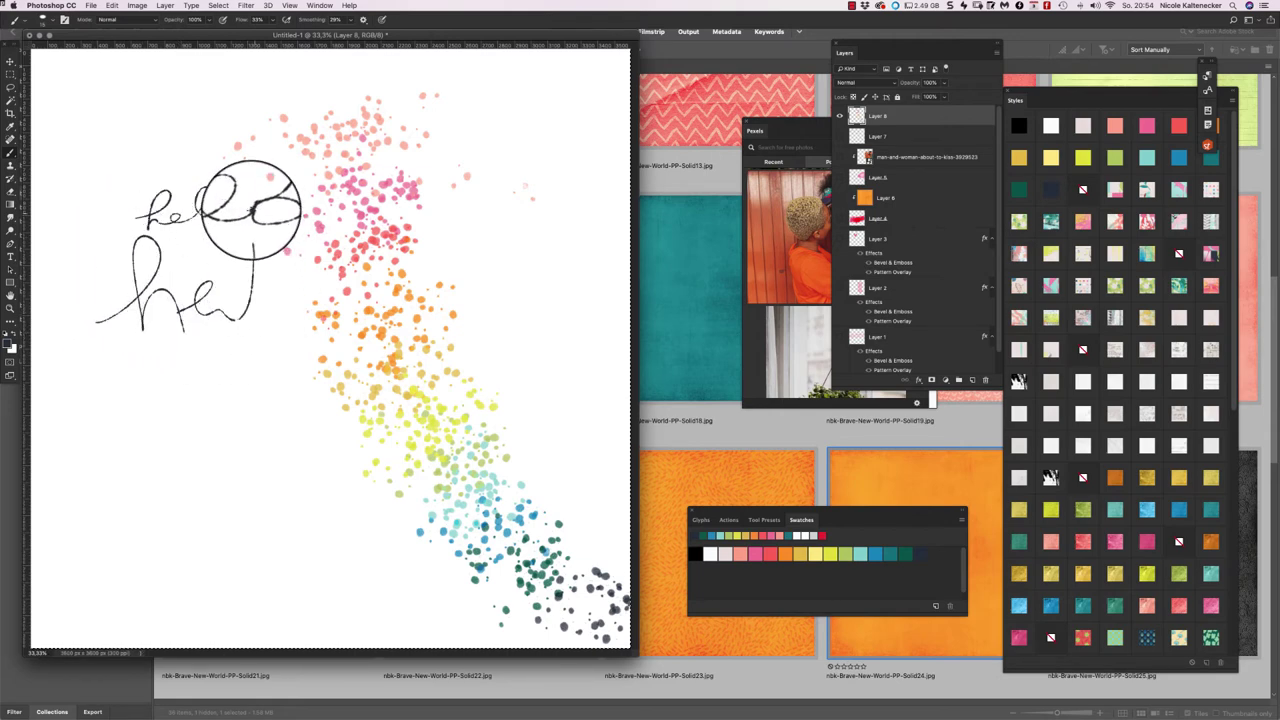
- Handwrite a large "hello" under the smaller one, then add two hearts and a loose scribble with the Scratchy pen
mouse_move(300, 253)
left_mouse_down()
mouse_move(323, 343)
mouse_move(366, 300)
mouse_move(374, 223)
left_mouse_up()
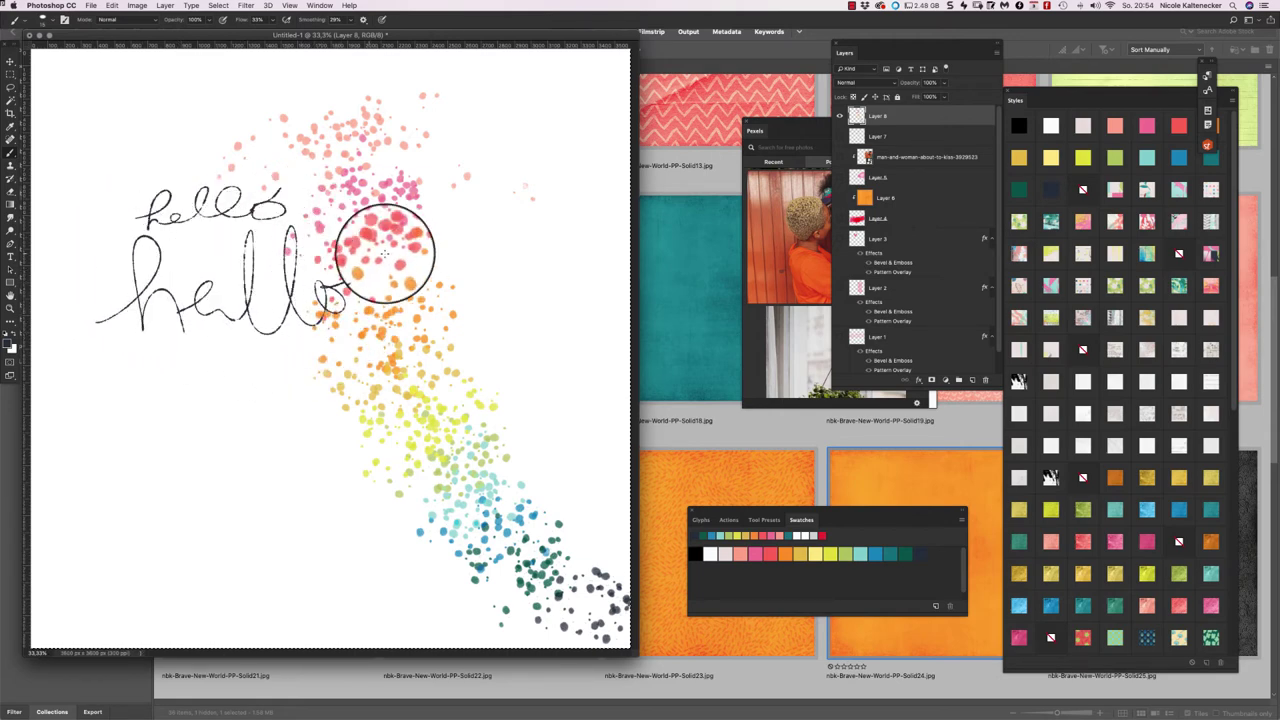
mouse_move(397, 465)
left_mouse_down()
mouse_move(317, 385)
mouse_move(379, 455)
mouse_move(476, 281)
mouse_move(366, 505)
mouse_move(430, 482)
left_mouse_up()
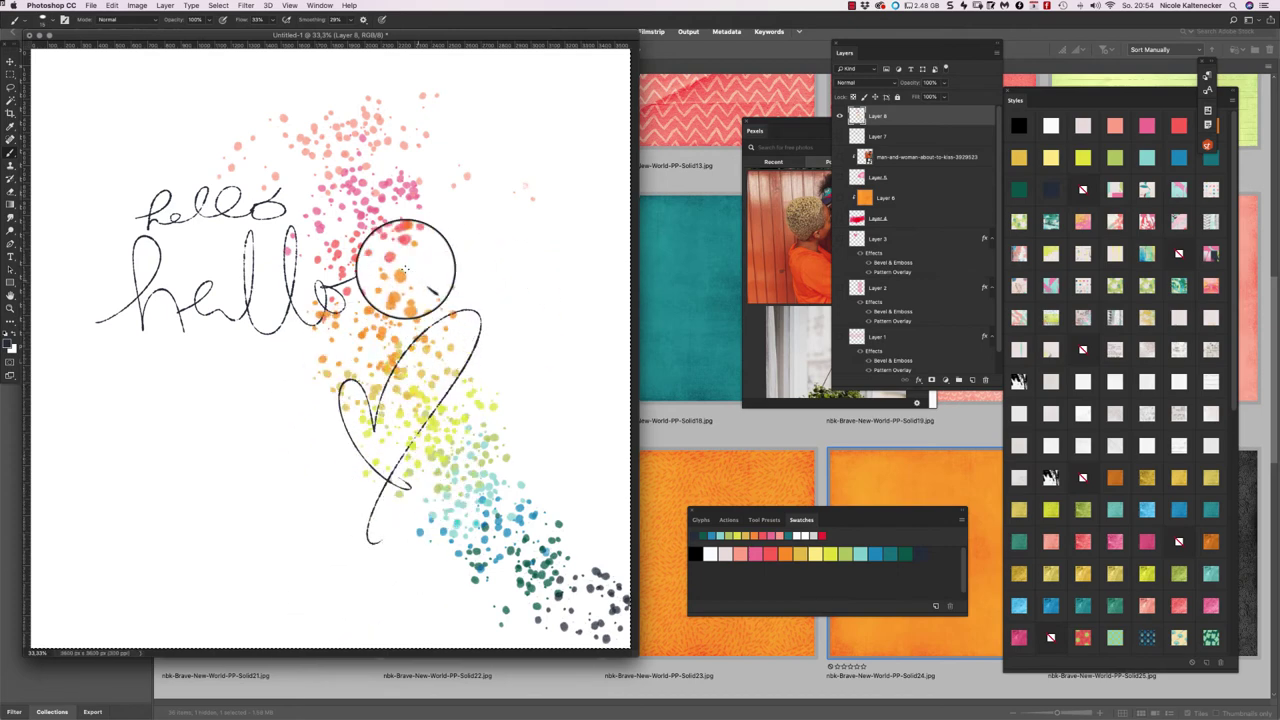
left_click_drag(505, 176, 430, 320)
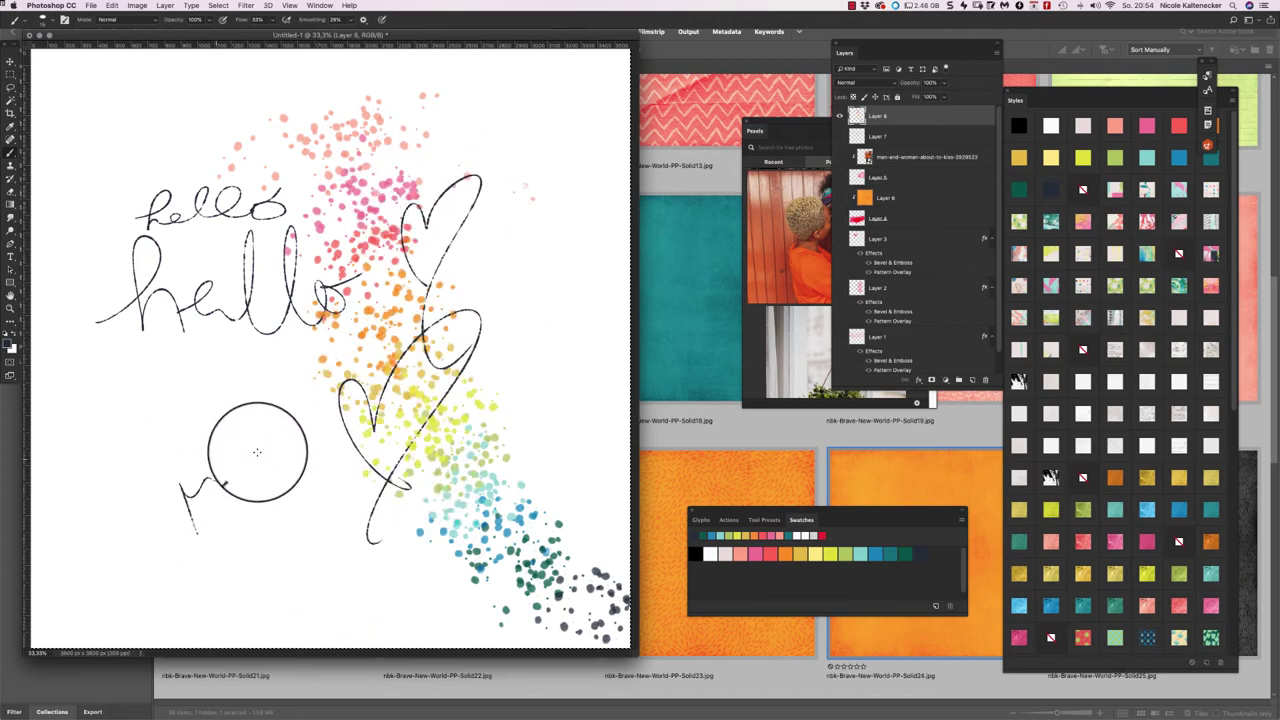
left_click_drag(320, 405, 333, 535)
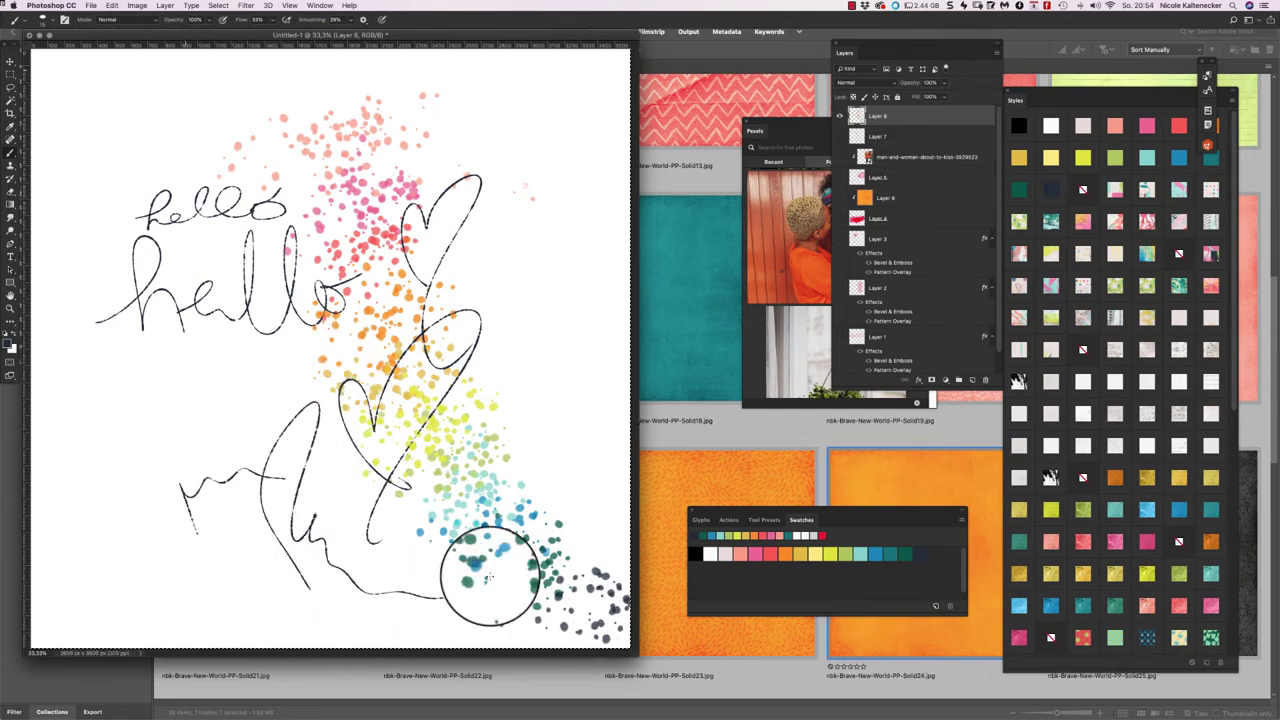
- Choose the scratch+grid brush and paint navy grid marks down the canvas beside the hearts
right_click(289, 392)
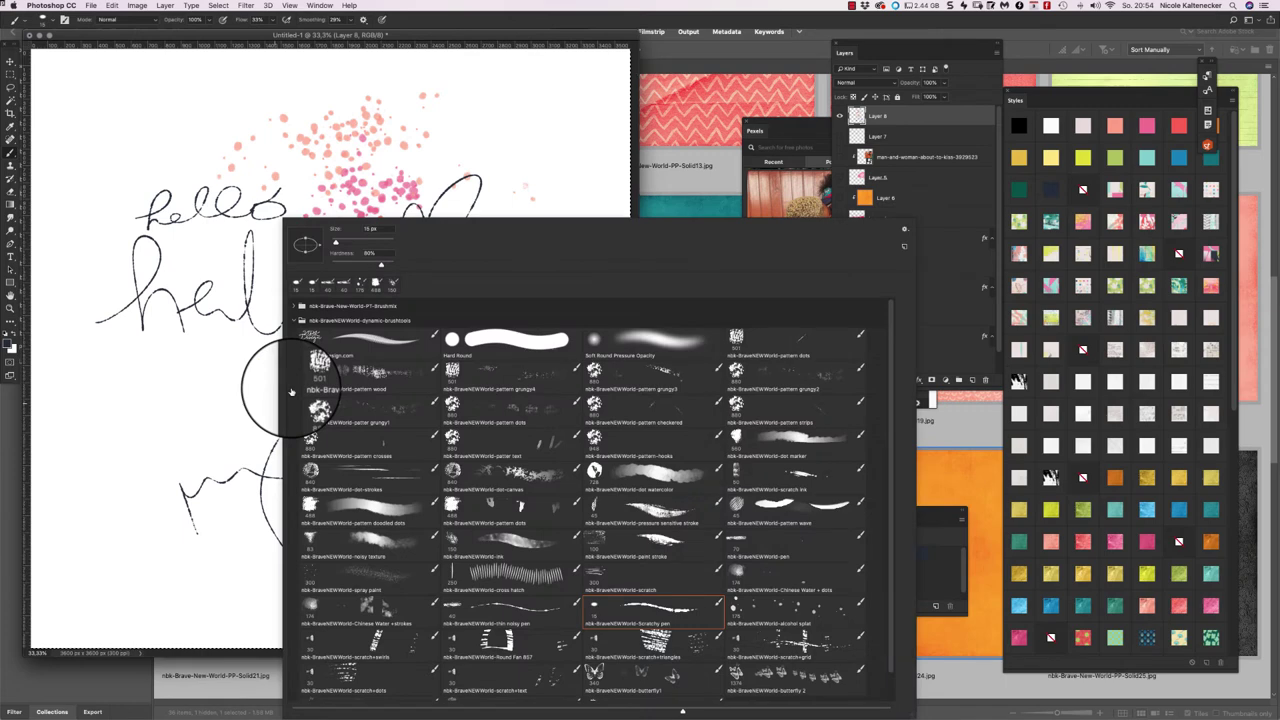
double_click(777, 640)
mouse_move(510, 230)
left_mouse_down()
mouse_move(531, 286)
mouse_move(560, 300)
left_mouse_up()
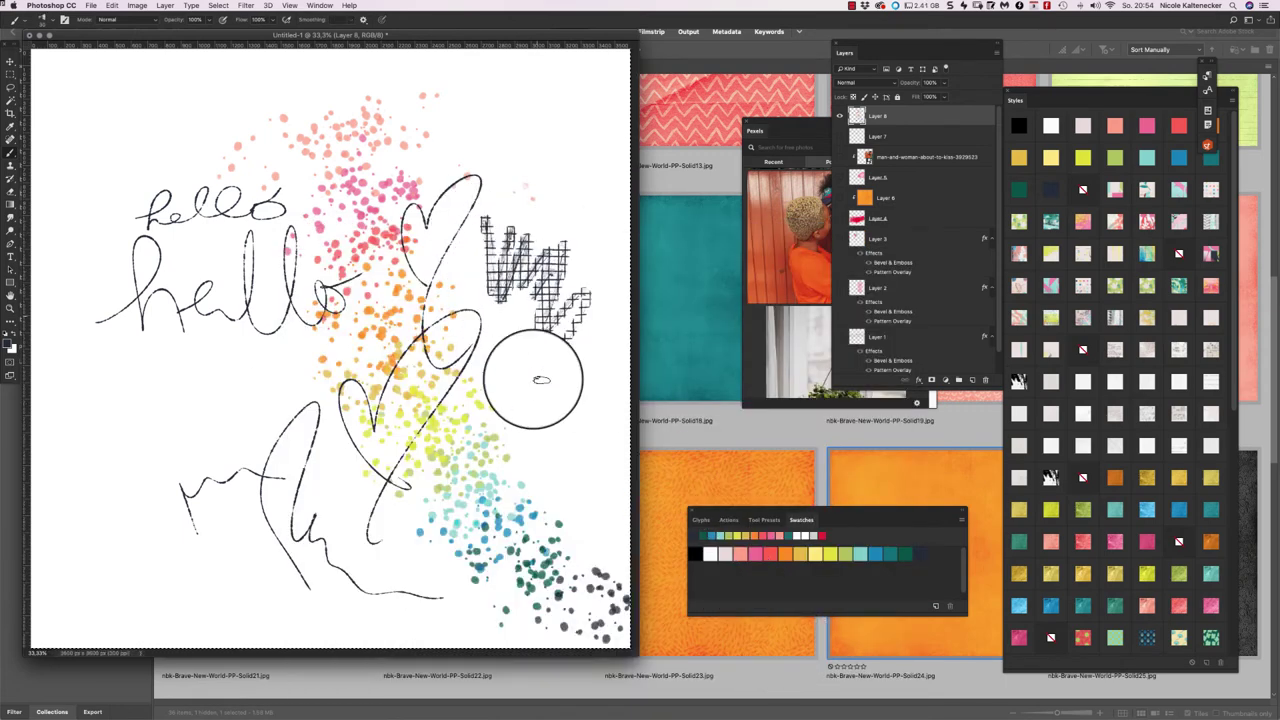
mouse_move(555, 400)
left_mouse_down()
mouse_move(535, 449)
mouse_move(551, 419)
mouse_move(529, 364)
mouse_move(501, 368)
mouse_move(485, 393)
mouse_move(515, 410)
mouse_move(493, 428)
mouse_move(489, 480)
mouse_move(531, 472)
mouse_move(515, 535)
left_mouse_up()
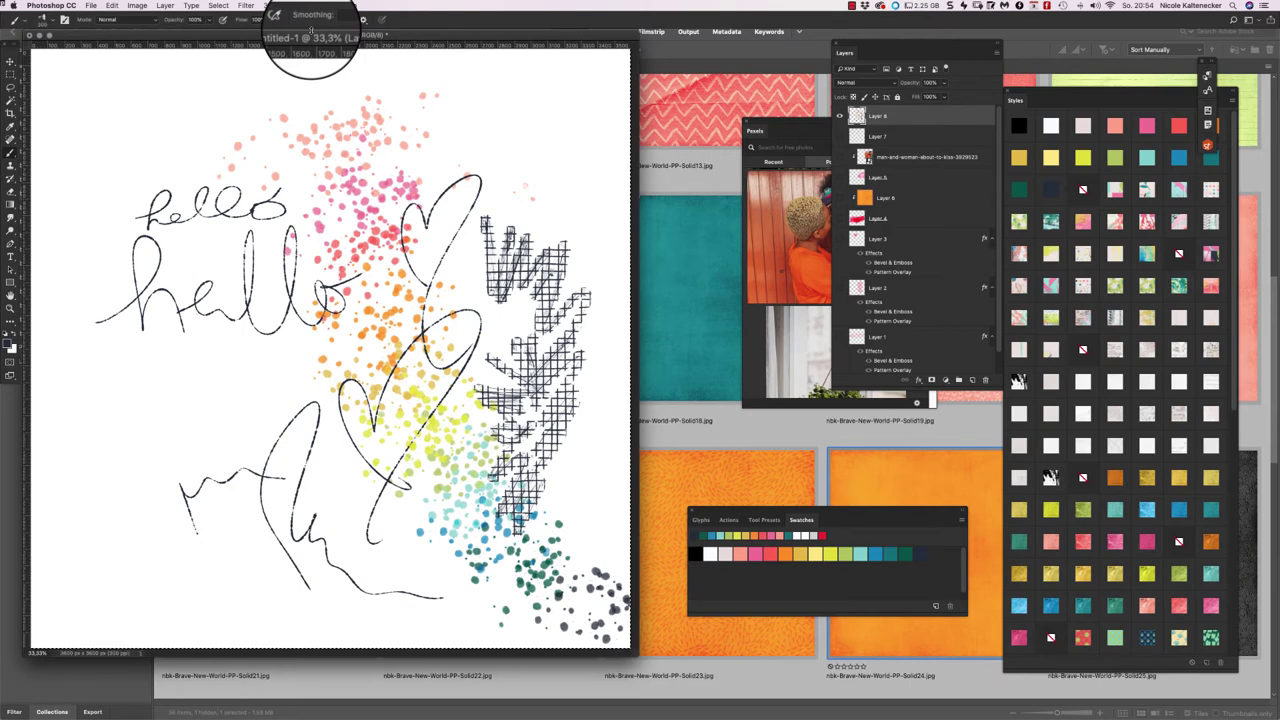
- Paint broad navy shapes over the lettering and splatters with the scratch+grid brush enlarged to 300 px
mouse_move(400, 200)
left_mouse_down()
mouse_move(386, 246)
mouse_move(443, 86)
mouse_move(437, 105)
mouse_move(423, 103)
mouse_move(457, 127)
mouse_move(449, 166)
mouse_move(395, 270)
mouse_move(150, 224)
mouse_move(265, 258)
left_mouse_up()
right_click(276, 287)
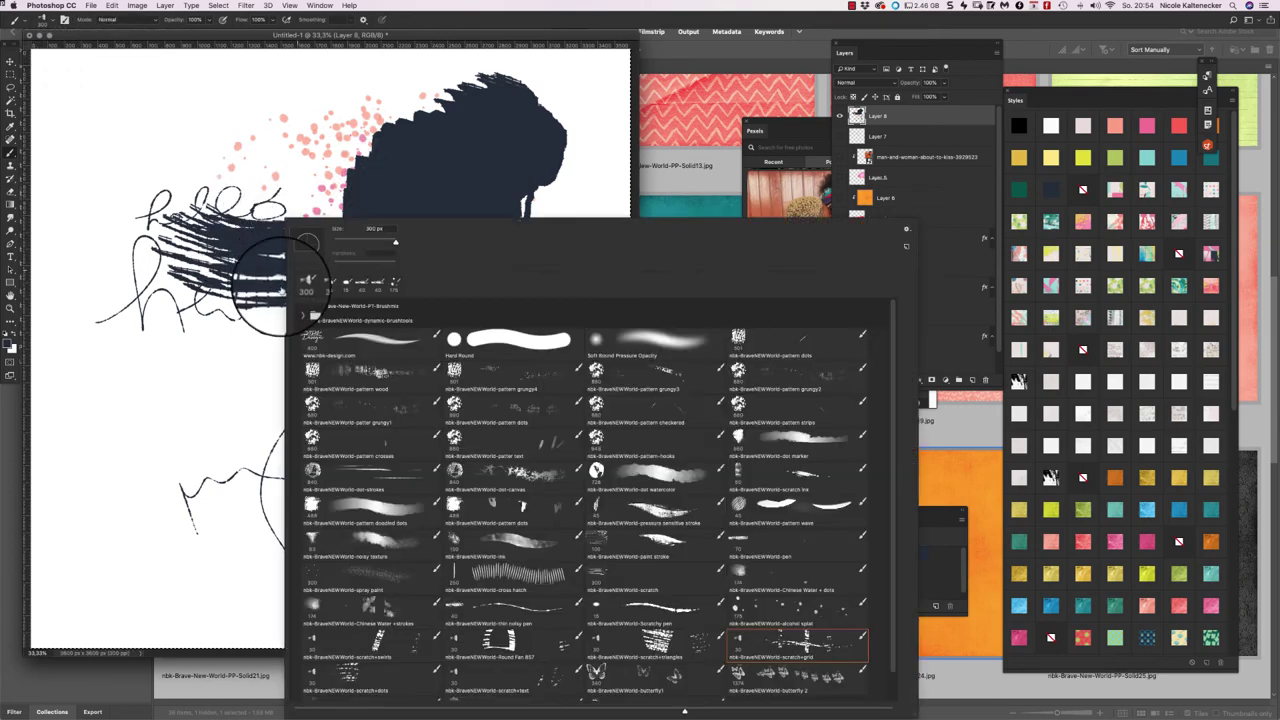
double_click(763, 643)
mouse_move(420, 395)
left_mouse_down()
mouse_move(251, 400)
mouse_move(245, 415)
mouse_move(305, 434)
left_mouse_up()
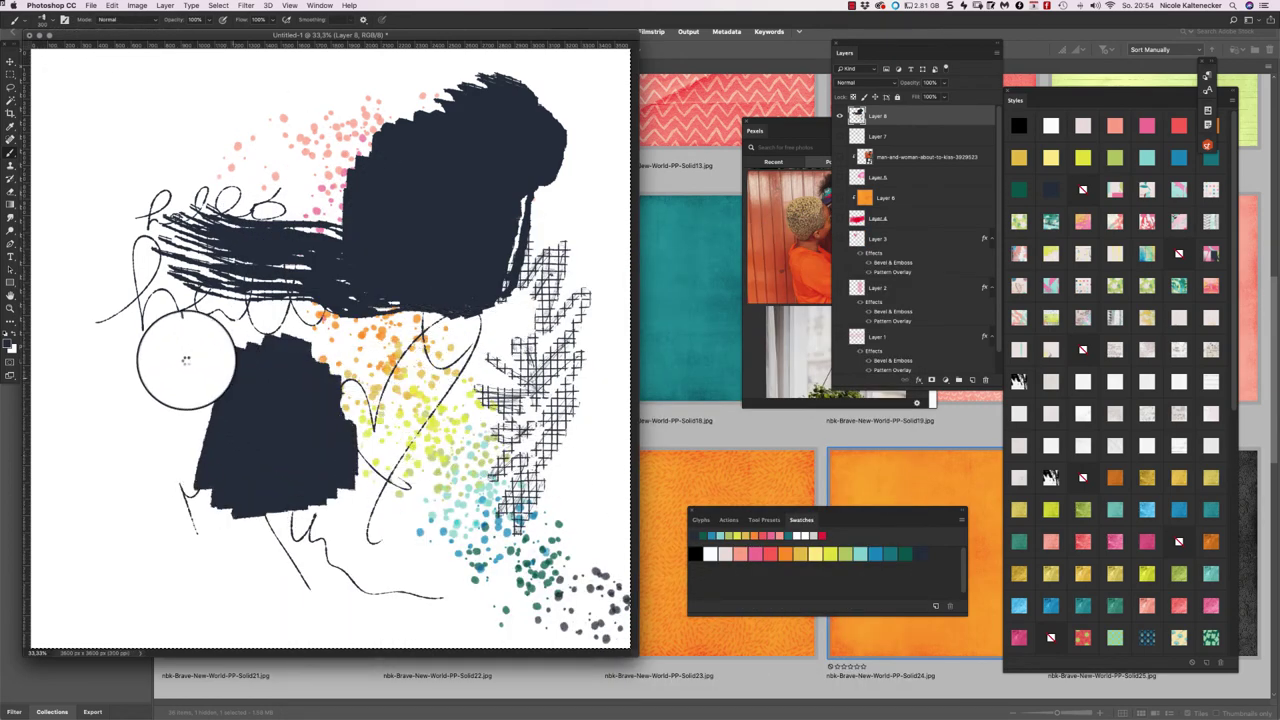
left_click_drag(143, 333, 215, 470)
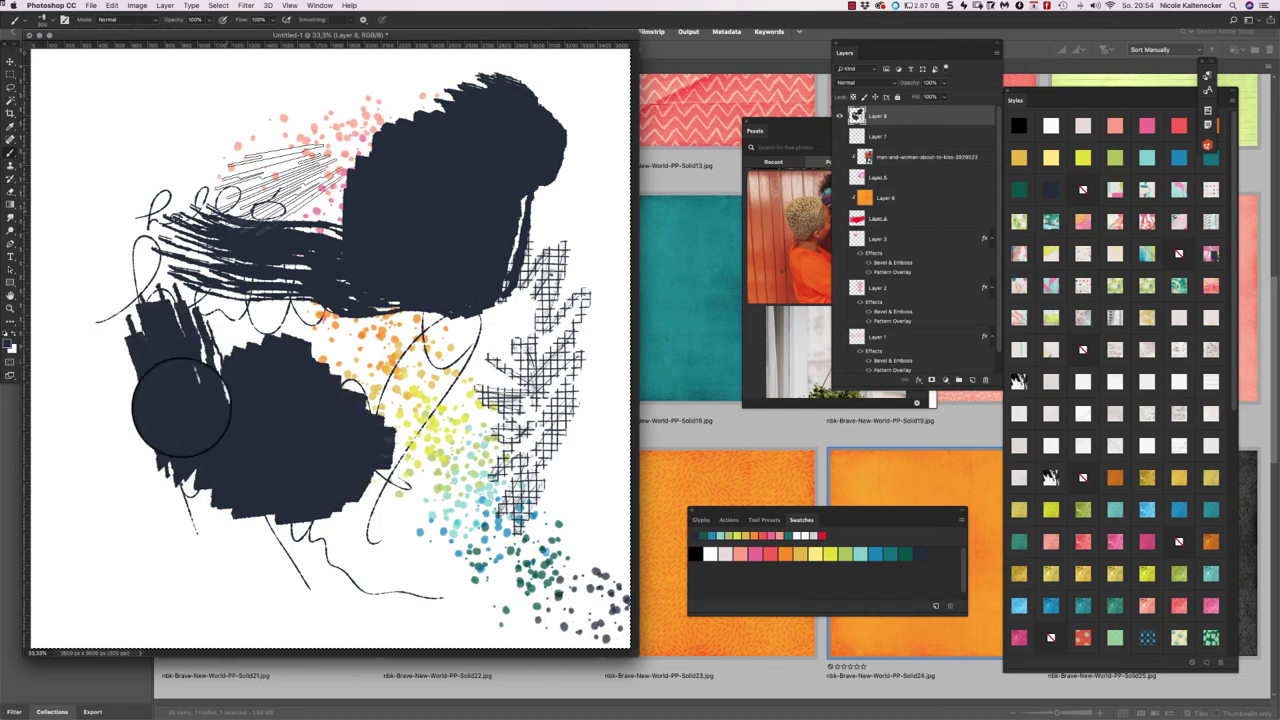
mouse_move(232, 177)
left_mouse_down()
mouse_move(180, 320)
mouse_move(120, 157)
mouse_move(145, 322)
mouse_move(134, 286)
left_mouse_up()
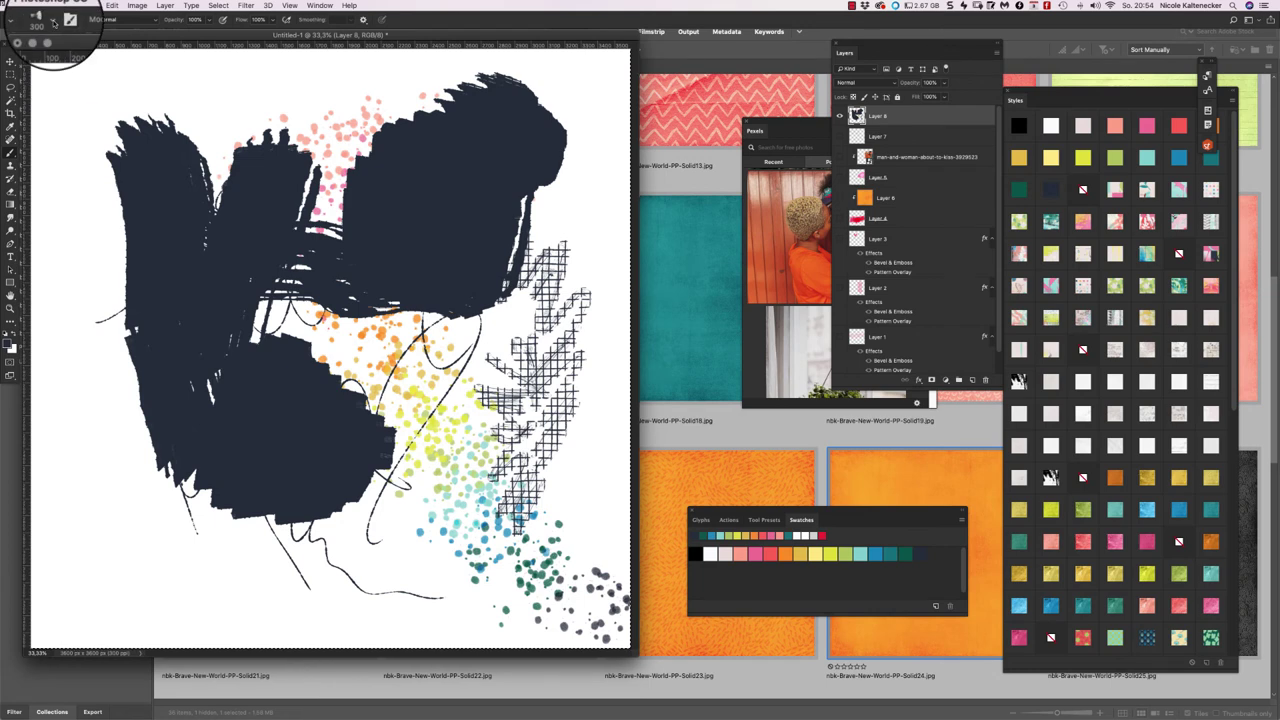
- Reduce the brush size and paint a wavy navy scribble along the lower canvas and a short stroke over the grid marks
left_click(53, 20)
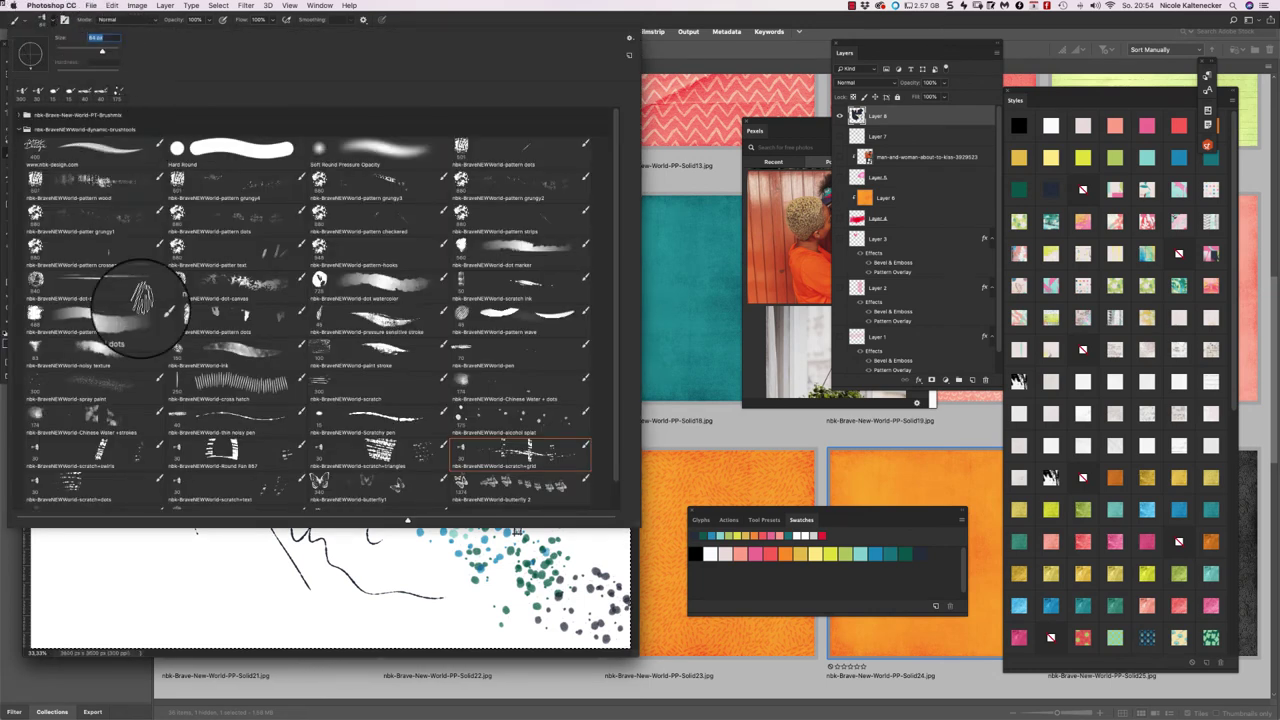
left_click(129, 529)
mouse_move(129, 529)
left_mouse_down()
mouse_move(100, 538)
mouse_move(197, 583)
mouse_move(299, 533)
mouse_move(322, 572)
mouse_move(361, 531)
mouse_move(470, 485)
left_mouse_up()
left_click_drag(510, 395, 488, 373)
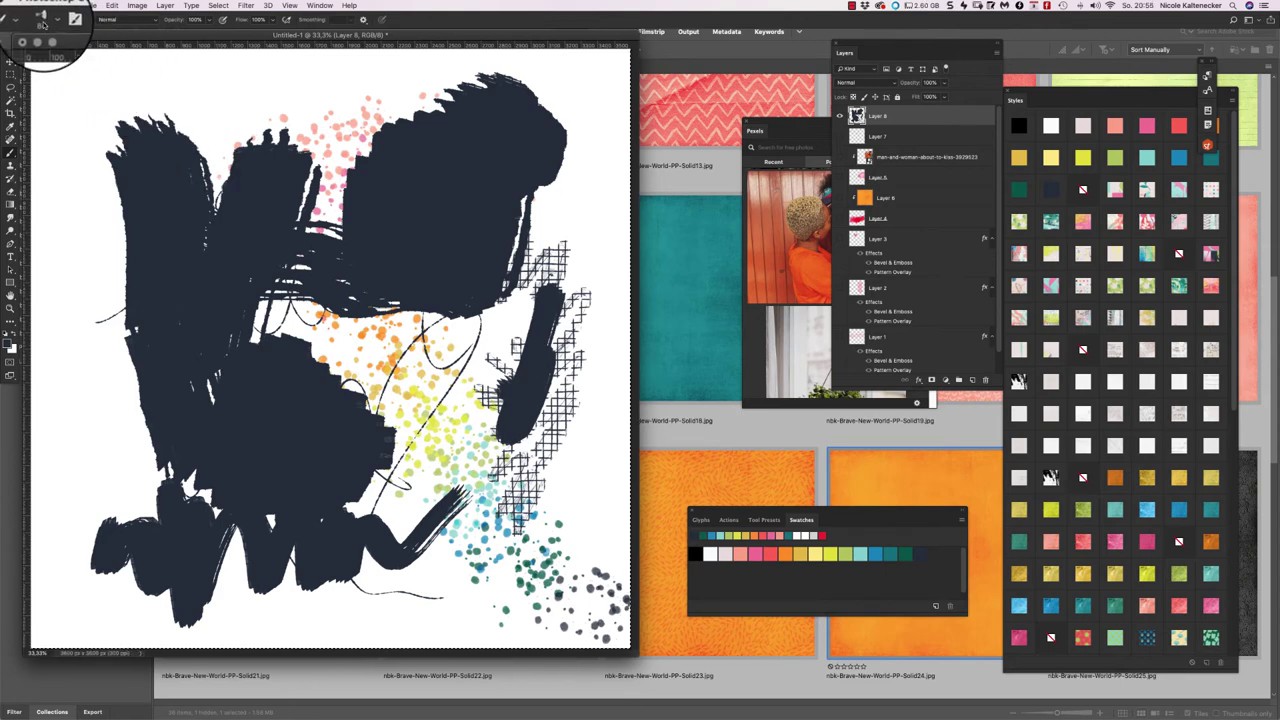
- Reselect the scratch+grid brush and draw navy grid strokes along the upper edge of the canvas
right_click(100, 126)
left_click(470, 553)
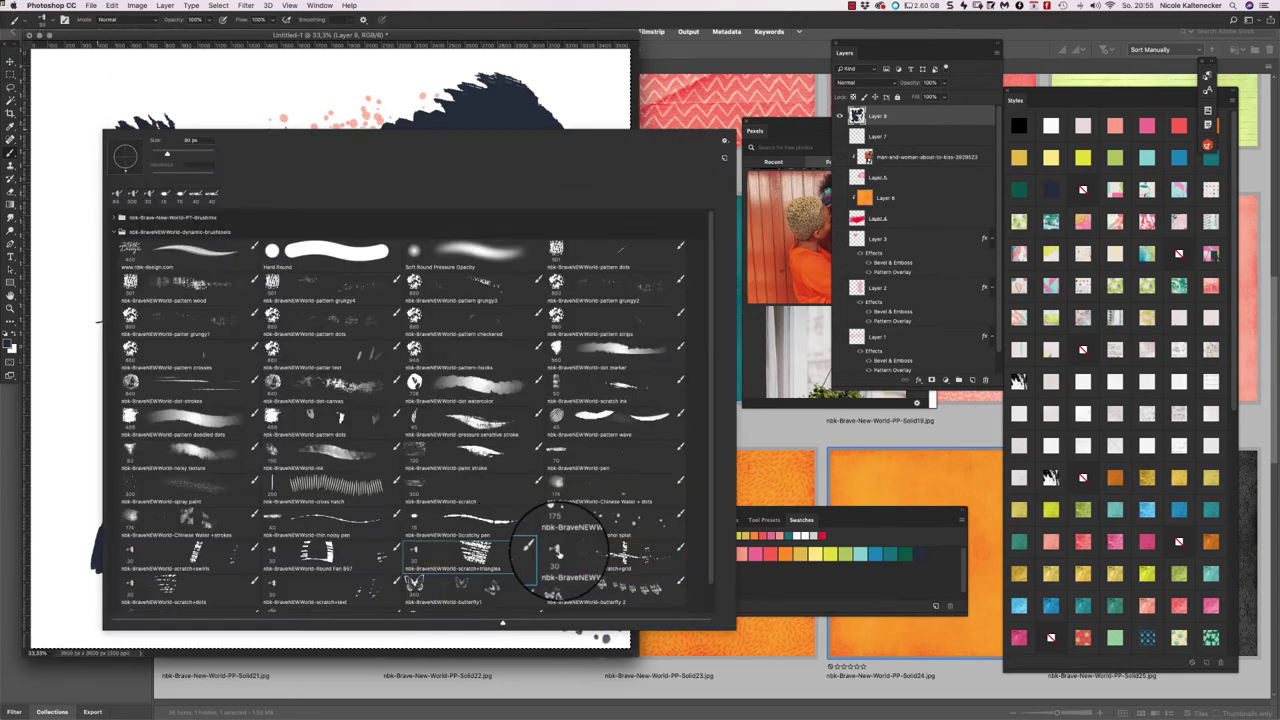
left_click(400, 80)
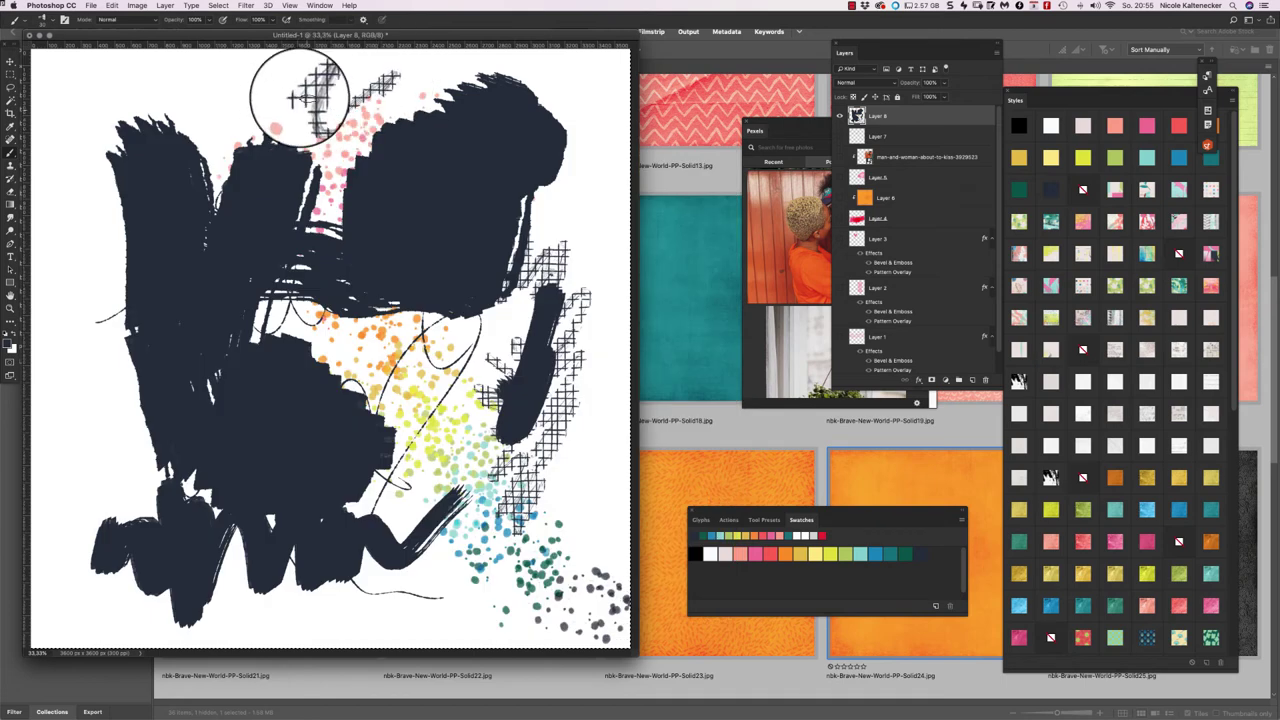
mouse_move(300, 86)
left_mouse_down()
mouse_move(402, 60)
mouse_move(445, 78)
left_mouse_up()
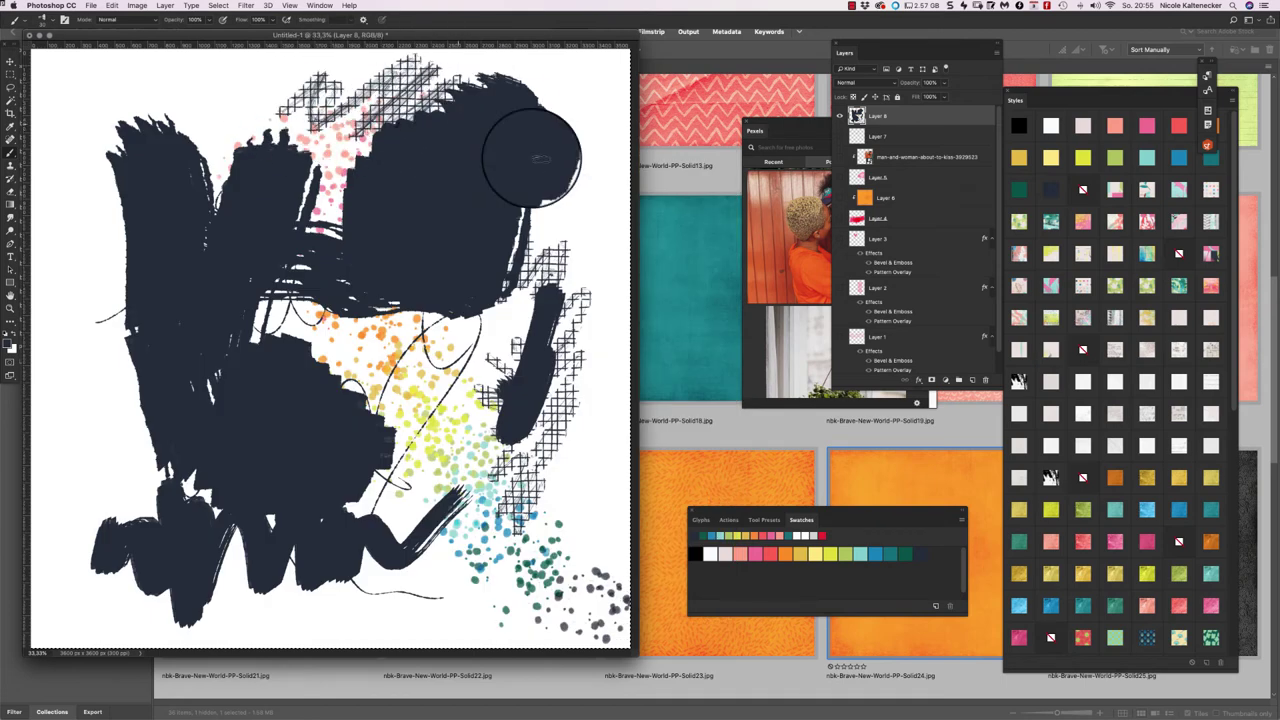
mouse_move(422, 386)
left_mouse_down()
mouse_move(491, 333)
mouse_move(482, 390)
mouse_move(543, 275)
left_mouse_up()
- Clear the layer and draw zigzag grid lines across the canvas, plus a solid navy patch above them
key("super+a")
key("Delete")
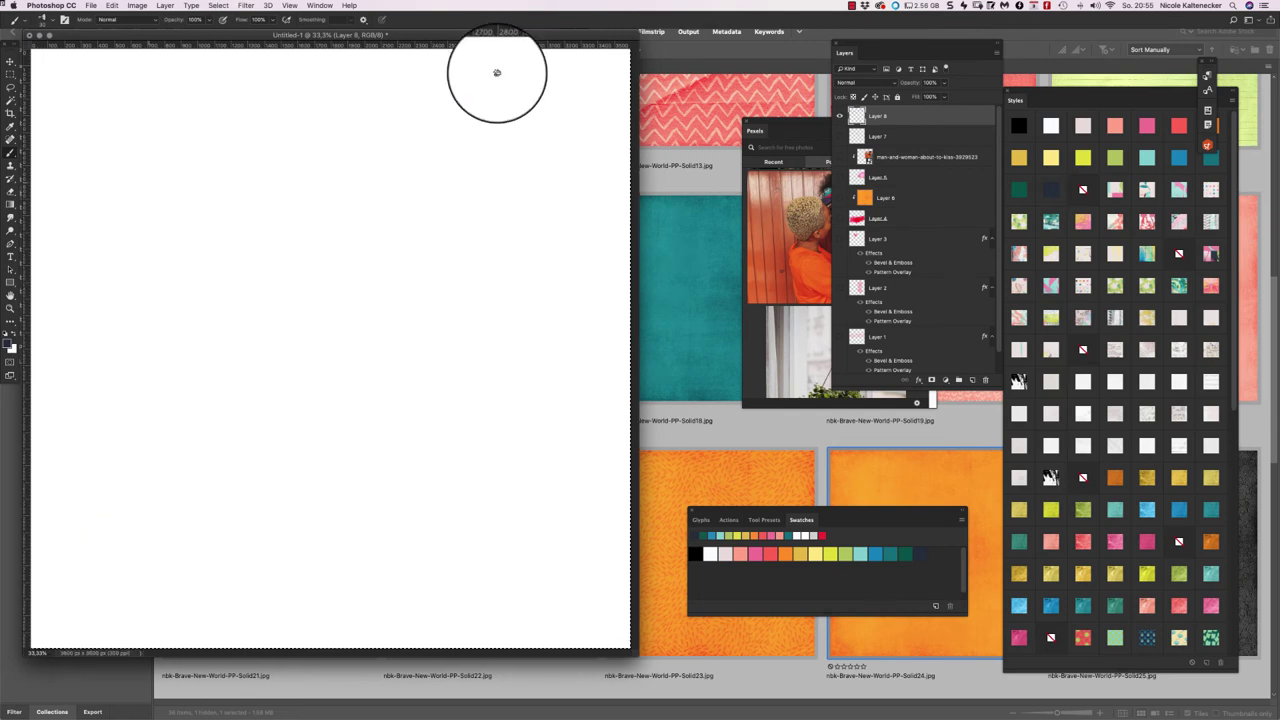
mouse_move(372, 275)
left_mouse_down()
mouse_move(470, 243)
mouse_move(532, 255)
mouse_move(466, 362)
left_mouse_up()
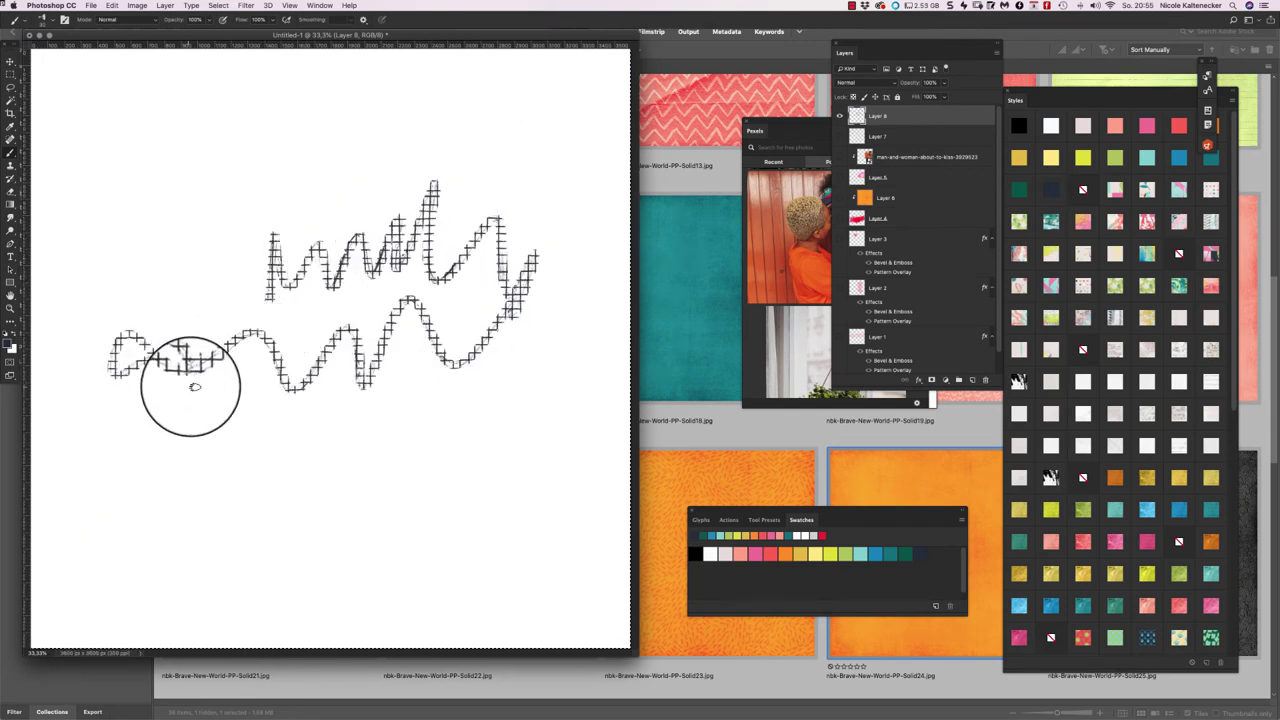
mouse_move(228, 500)
left_mouse_down()
mouse_move(268, 485)
mouse_move(322, 432)
mouse_move(423, 439)
mouse_move(466, 473)
mouse_move(526, 452)
mouse_move(537, 400)
left_mouse_up()
mouse_move(430, 250)
left_mouse_down()
mouse_move(457, 251)
mouse_move(414, 129)
mouse_move(490, 175)
mouse_move(512, 168)
left_mouse_up()
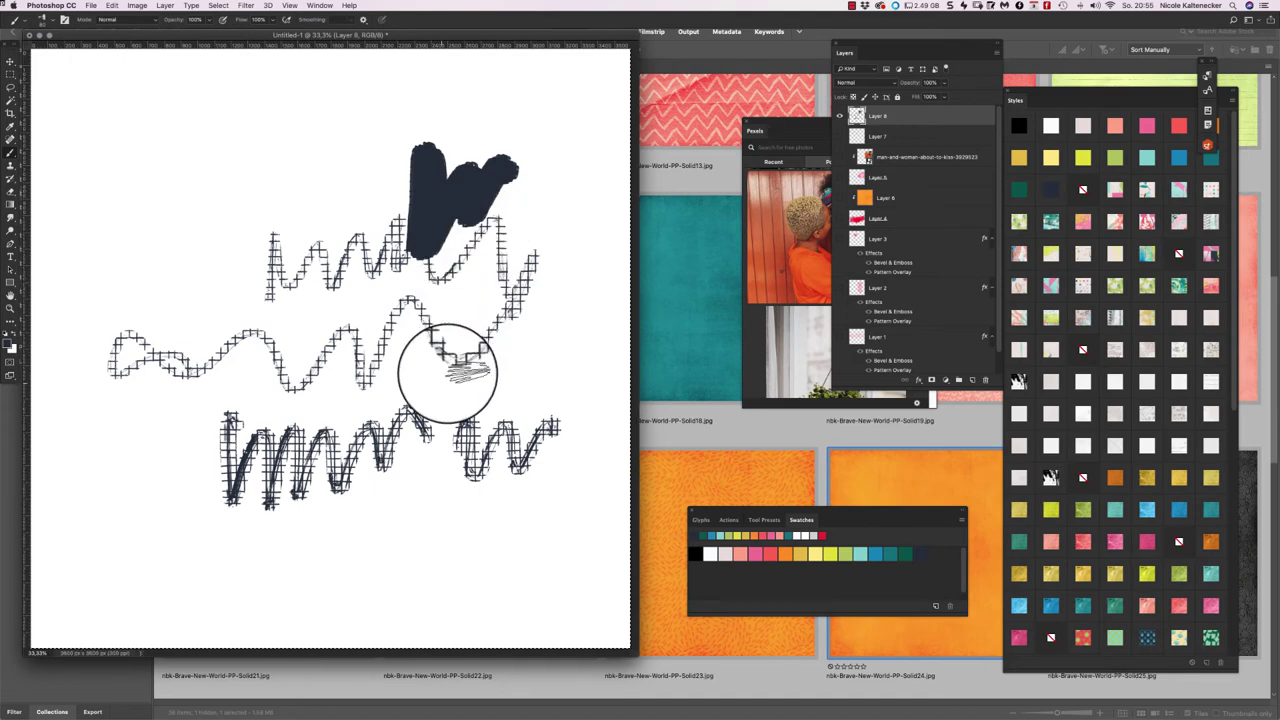
- Paint heavy navy loops and a row of vertical strokes that fade from solid color to a light grid
mouse_move(451, 366)
left_mouse_down()
mouse_move(462, 394)
mouse_move(498, 393)
mouse_move(518, 355)
mouse_move(517, 405)
mouse_move(512, 287)
mouse_move(527, 273)
mouse_move(498, 419)
mouse_move(493, 294)
mouse_move(514, 423)
left_mouse_up()
mouse_move(462, 270)
left_mouse_down()
mouse_move(430, 310)
mouse_move(470, 442)
left_mouse_up()
left_click_drag(171, 208, 231, 351)
left_click_drag(266, 180, 266, 400)
mouse_move(293, 158)
left_mouse_down()
mouse_move(291, 385)
mouse_move(312, 320)
mouse_move(310, 388)
left_mouse_up()
mouse_move(335, 150)
left_mouse_down()
mouse_move(338, 365)
mouse_move(350, 152)
mouse_move(351, 336)
left_mouse_up()
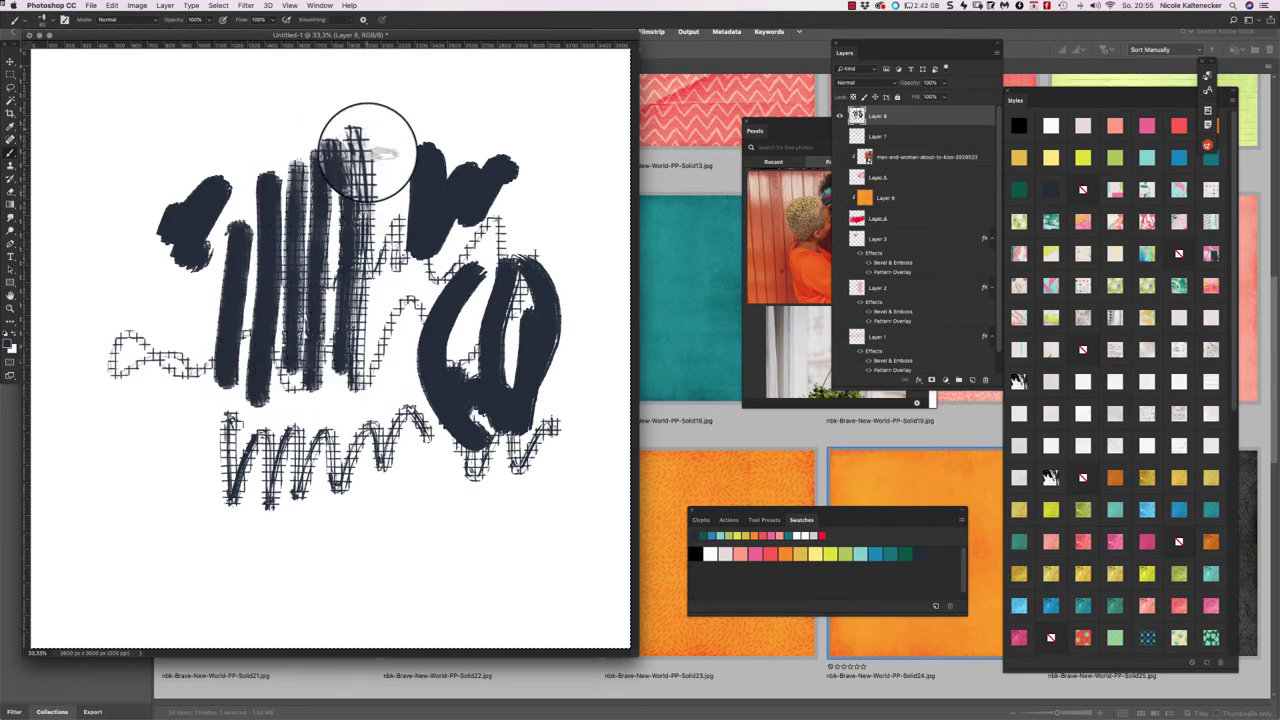
mouse_move(366, 129)
left_mouse_down()
mouse_move(372, 296)
mouse_move(382, 120)
mouse_move(385, 355)
left_mouse_up()
left_click_drag(398, 105, 407, 345)
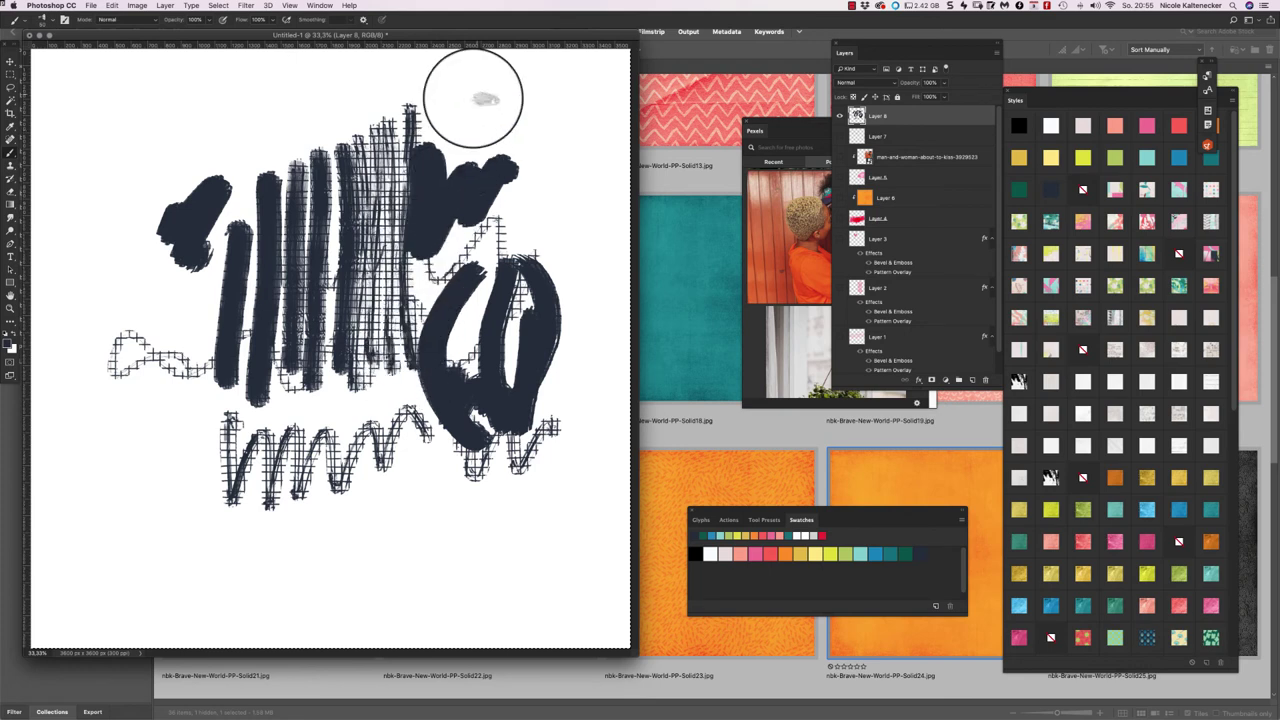
- Draw light vertical grid strokes in the upper right of the canvas and shaded diagonal strokes below them
left_click_drag(473, 98, 478, 276)
left_click_drag(525, 88, 526, 300)
left_click_drag(555, 95, 561, 300)
mouse_move(572, 100)
left_mouse_down()
mouse_move(579, 345)
mouse_move(503, 429)
left_mouse_up()
left_click_drag(600, 350, 520, 568)
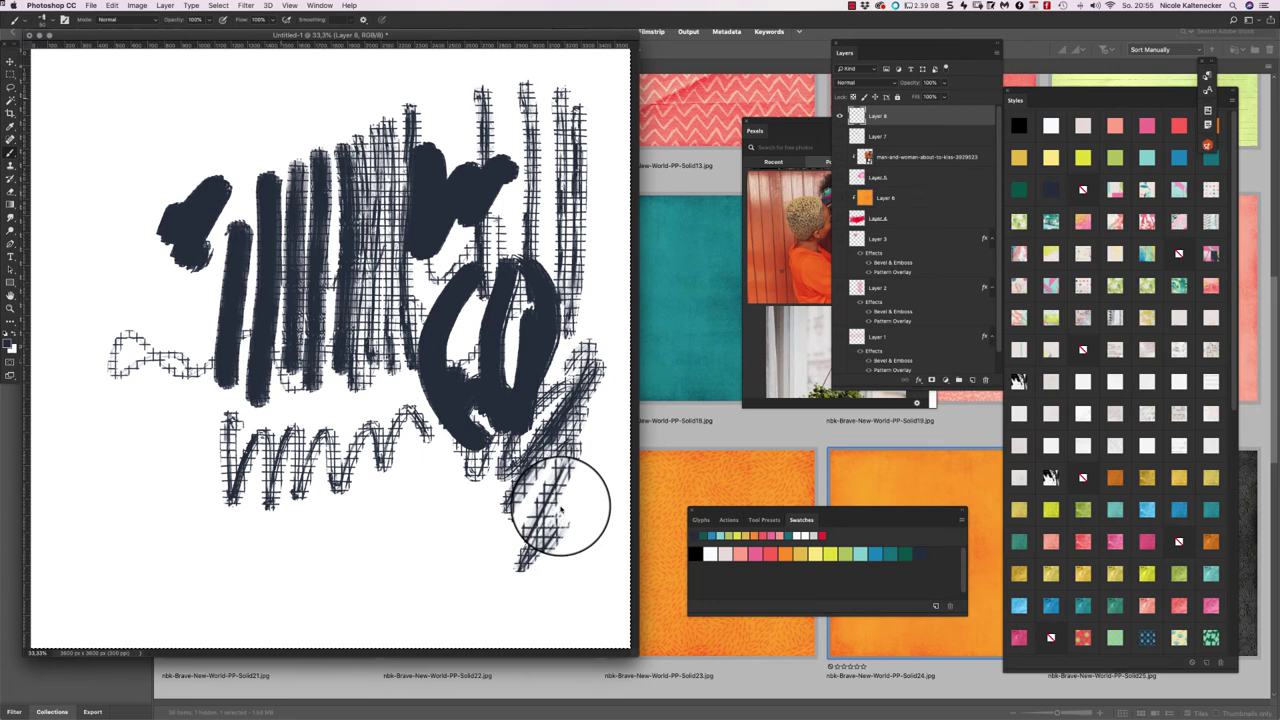
- Clear the layer and draw a navy heart with a heavily shaded right side using the scratch+grid brush
key("super+a")
key("BackSpace")
mouse_move(351, 339)
left_mouse_down()
mouse_move(262, 241)
mouse_move(329, 288)
mouse_move(377, 141)
mouse_move(347, 342)
mouse_move(412, 152)
mouse_move(350, 375)
mouse_move(393, 176)
mouse_move(352, 355)
mouse_move(400, 187)
mouse_move(355, 362)
mouse_move(393, 199)
mouse_move(373, 365)
mouse_move(355, 398)
left_mouse_up()
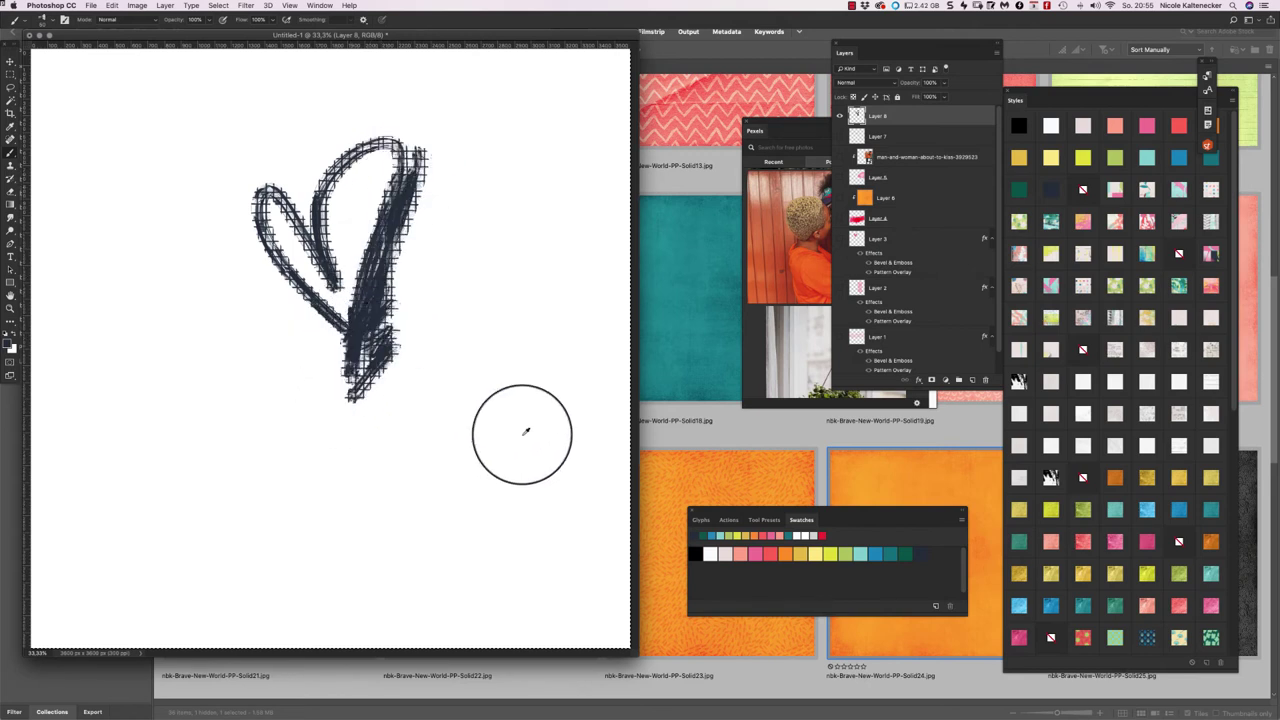
- Shade the heart's right side in blue, set the brush mode to Overlay, and add more blue strokes over it
left_click(877, 551)
mouse_move(412, 148)
left_mouse_down()
mouse_move(423, 166)
mouse_move(368, 241)
mouse_move(371, 308)
mouse_move(340, 332)
mouse_move(365, 360)
left_mouse_up()
left_click(131, 20)
left_click(141, 140)
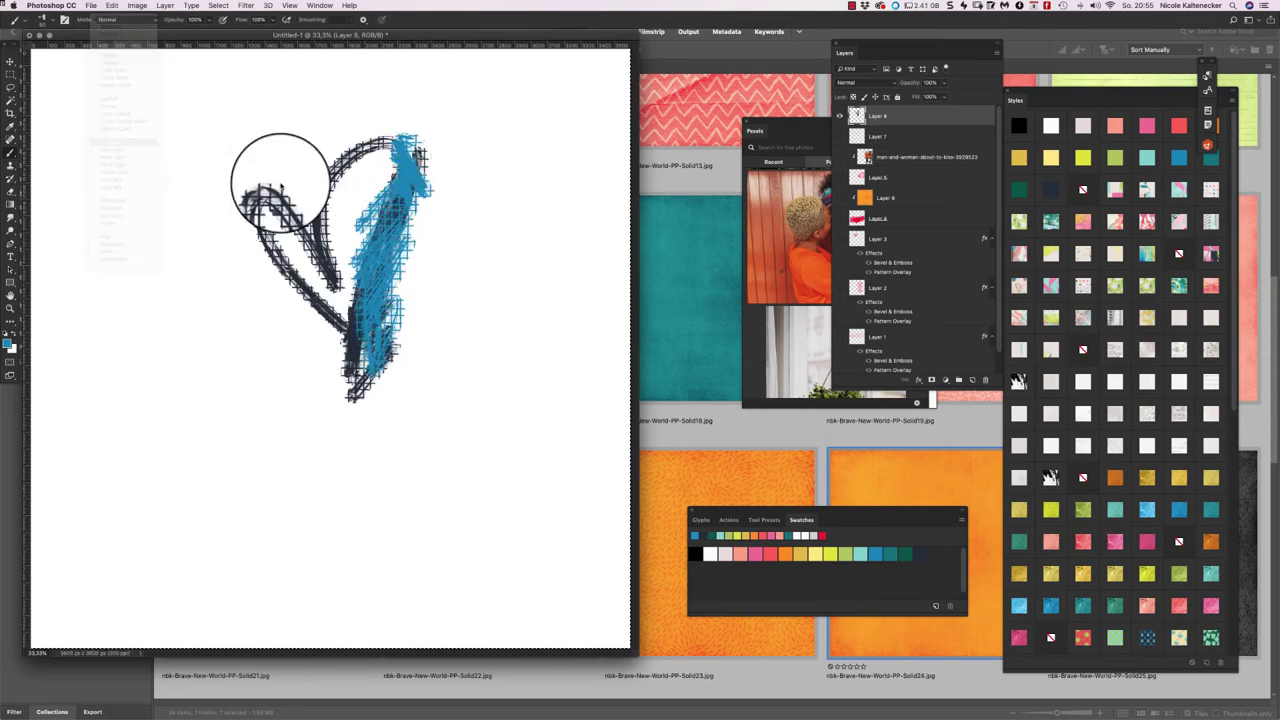
mouse_move(406, 176)
left_mouse_down()
mouse_move(371, 229)
mouse_move(377, 430)
left_mouse_up()
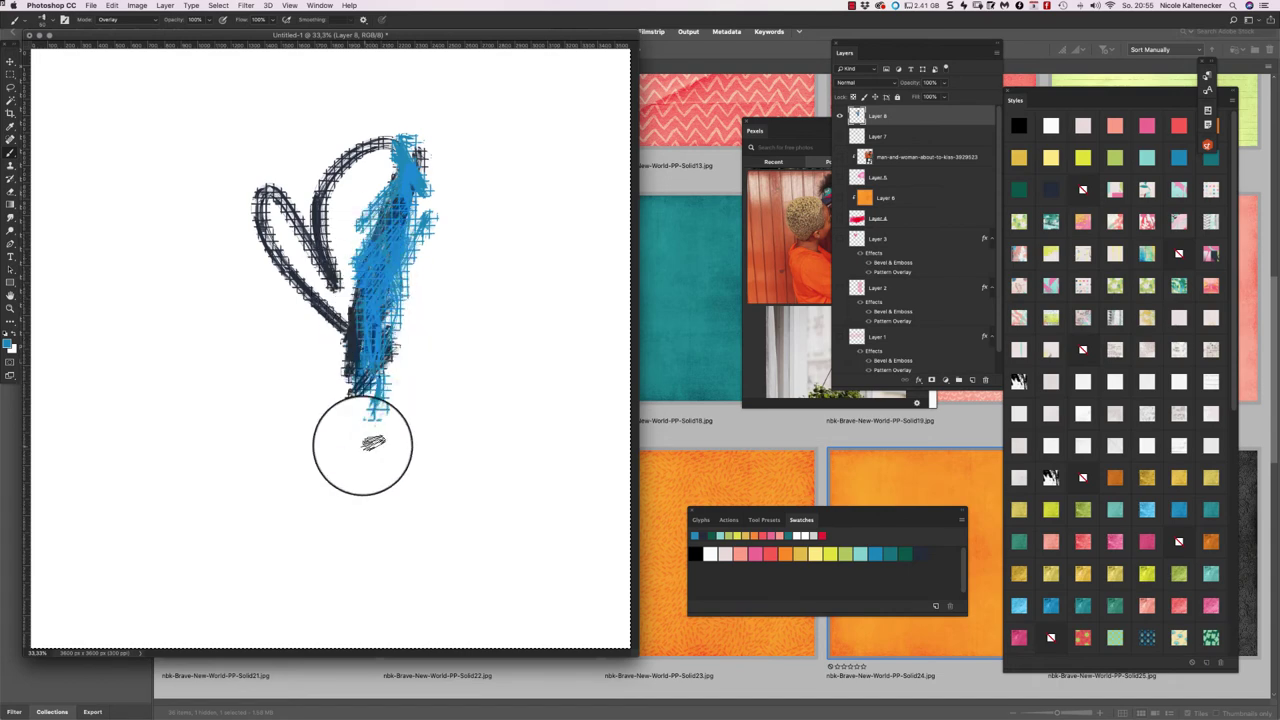
- Fill the heart's lobes with pink and shade around its outline in yellow-green using the Overlay brush
left_click(755, 553)
mouse_move(274, 211)
left_mouse_down()
mouse_move(312, 296)
mouse_move(333, 296)
mouse_move(342, 180)
mouse_move(319, 197)
mouse_move(386, 155)
mouse_move(388, 187)
mouse_move(353, 271)
mouse_move(353, 230)
mouse_move(355, 300)
mouse_move(376, 156)
mouse_move(387, 208)
mouse_move(382, 172)
mouse_move(358, 214)
mouse_move(371, 314)
left_mouse_up()
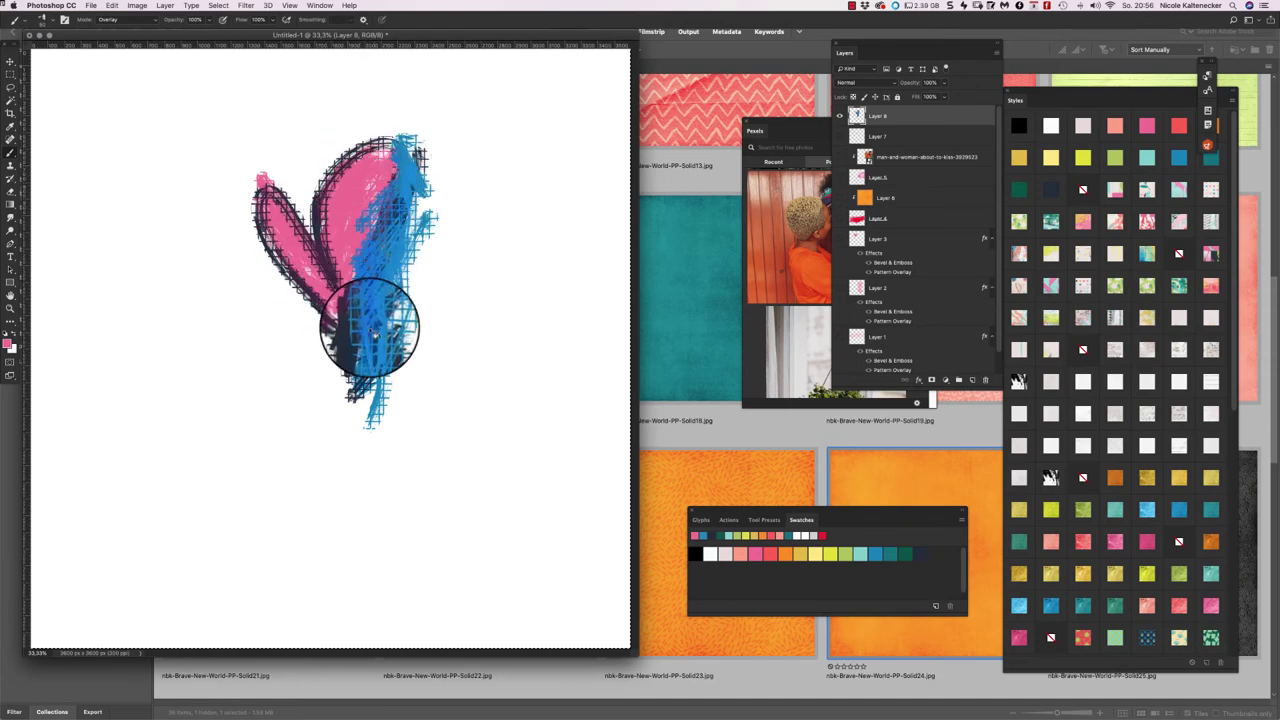
left_click(830, 554)
mouse_move(266, 194)
left_mouse_down()
mouse_move(334, 409)
mouse_move(366, 443)
mouse_move(469, 229)
mouse_move(418, 208)
mouse_move(414, 134)
mouse_move(397, 280)
left_mouse_up()
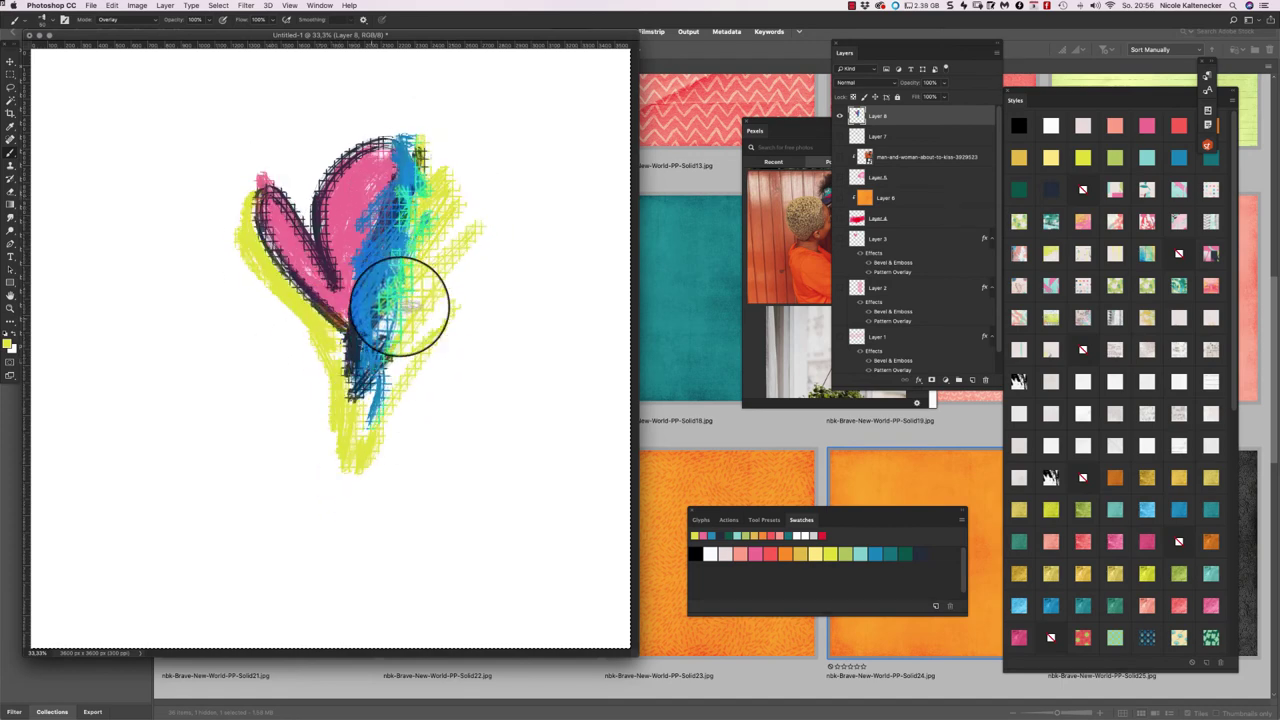
- Choose the cross hatch brush and paint a black vertical column of short lines beside the heart
right_click(455, 410)
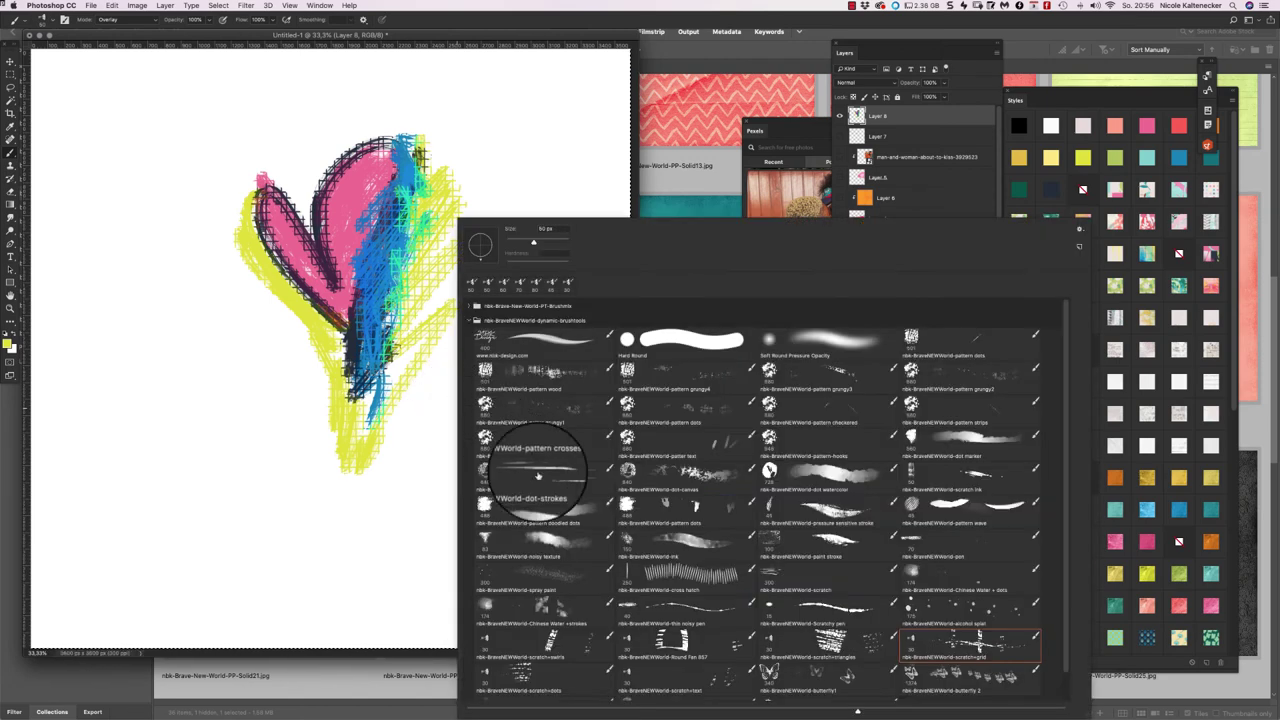
double_click(678, 573)
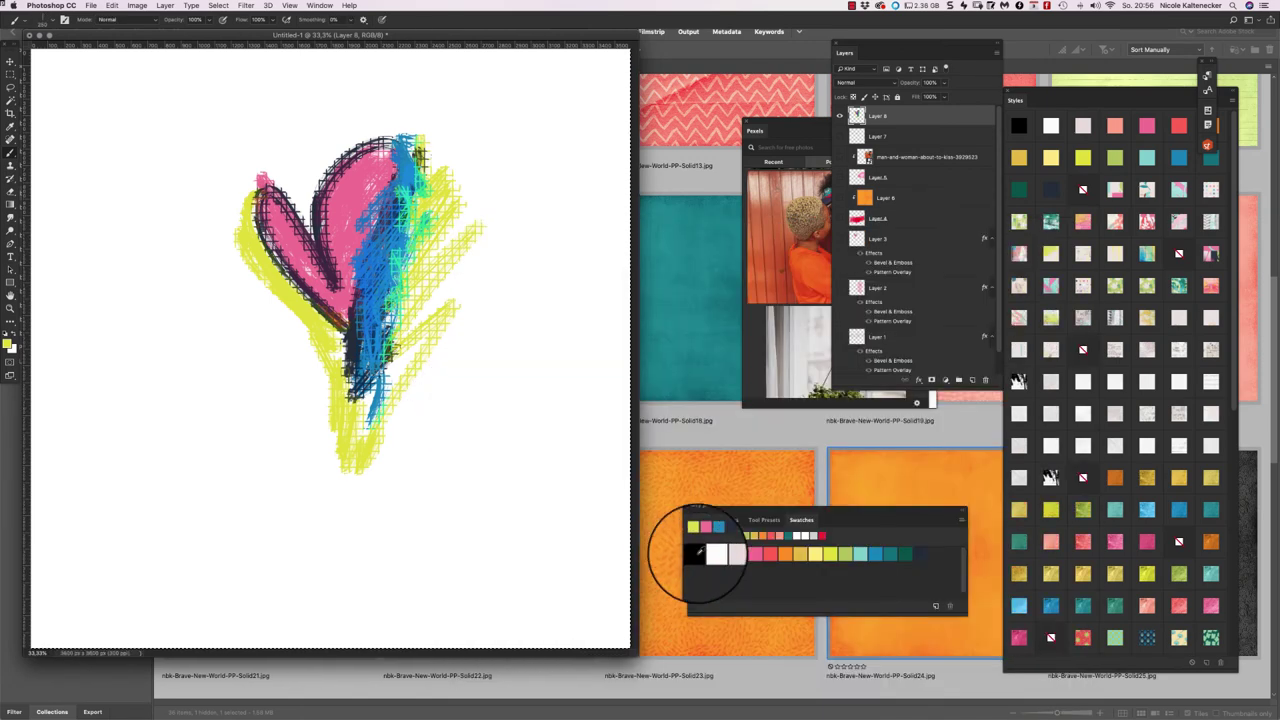
left_click(697, 540)
left_click_drag(518, 105, 546, 533)
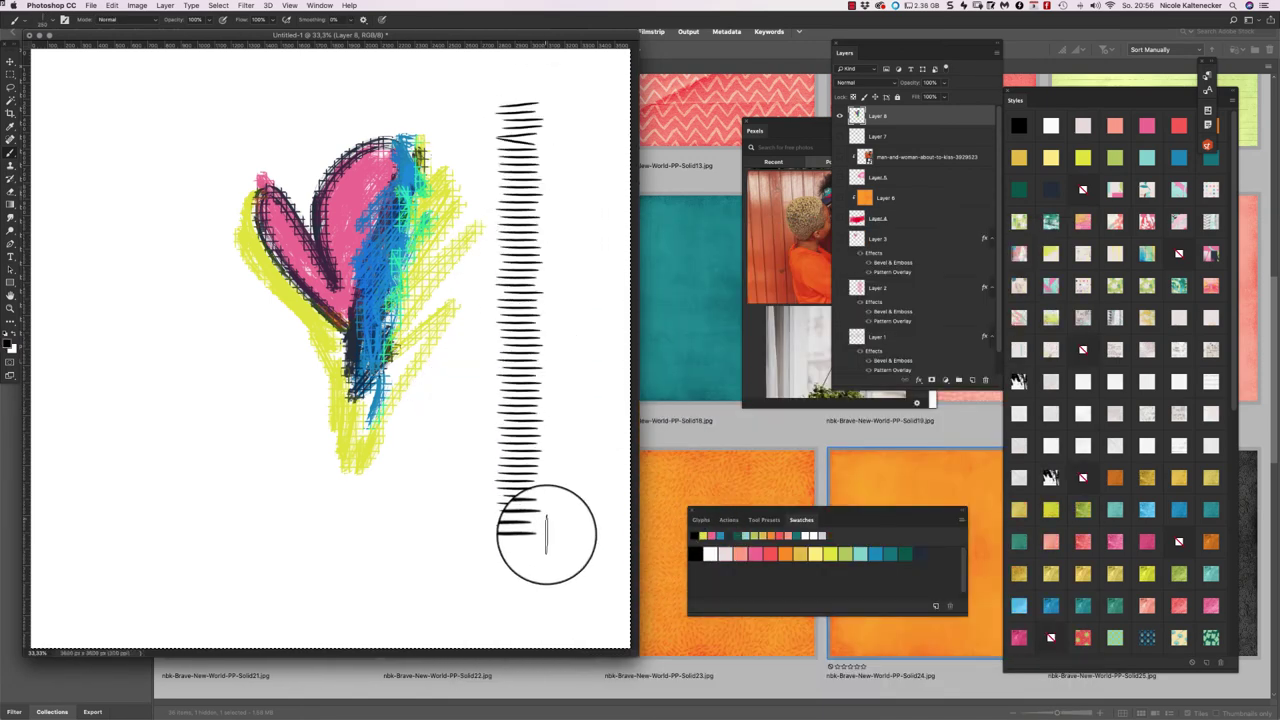
- Choose the patter grungy1 brush and paint black grunge texture over the line column, then coral red texture toward the heart
right_click(508, 276)
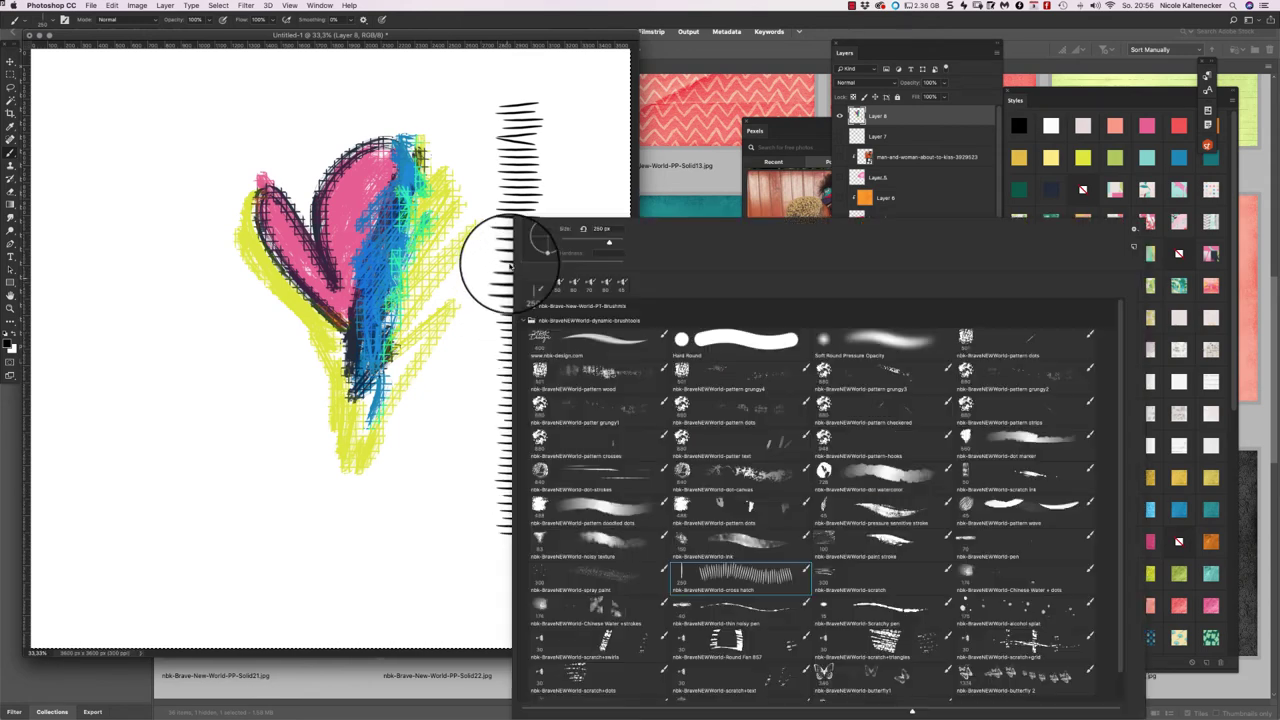
double_click(583, 404)
mouse_move(514, 223)
left_mouse_down()
mouse_move(500, 371)
mouse_move(560, 410)
left_mouse_up()
left_click(740, 530)
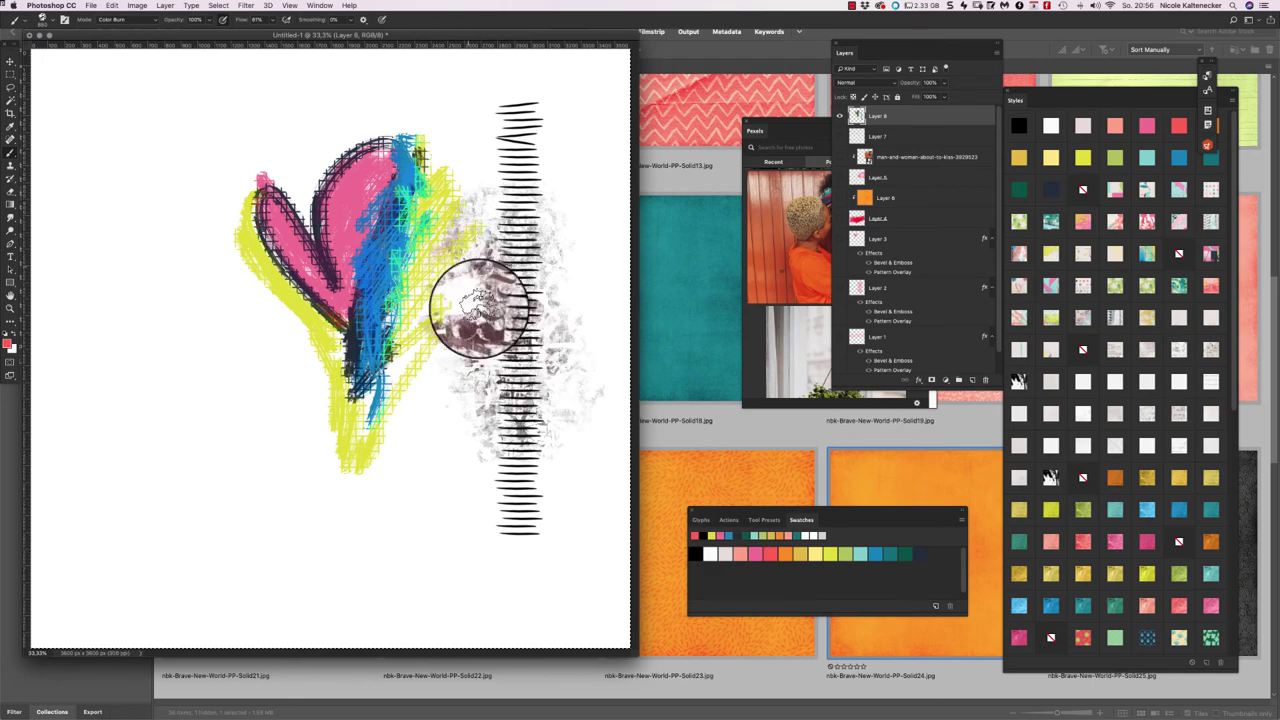
mouse_move(457, 294)
left_mouse_down()
mouse_move(386, 400)
mouse_move(452, 382)
mouse_move(451, 449)
mouse_move(406, 357)
left_mouse_up()
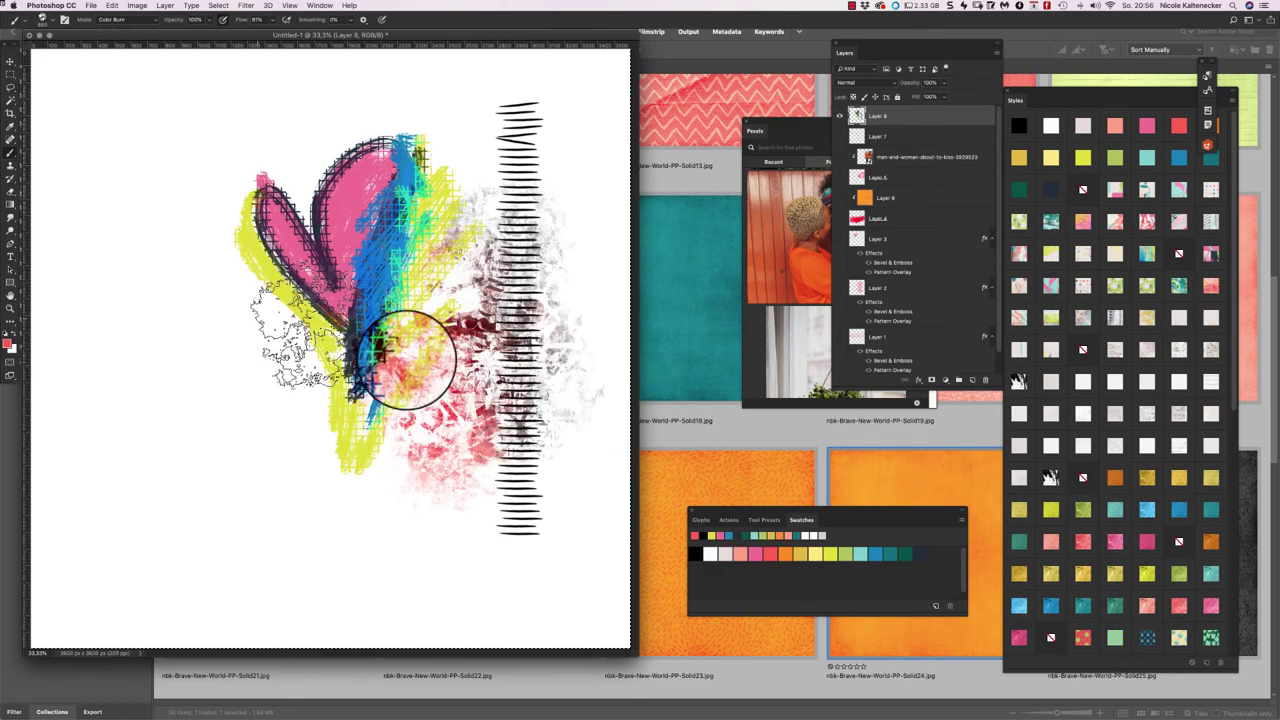
- Choose the pattern dots brush and paint coral red dots to the left of the heart
right_click(398, 340)
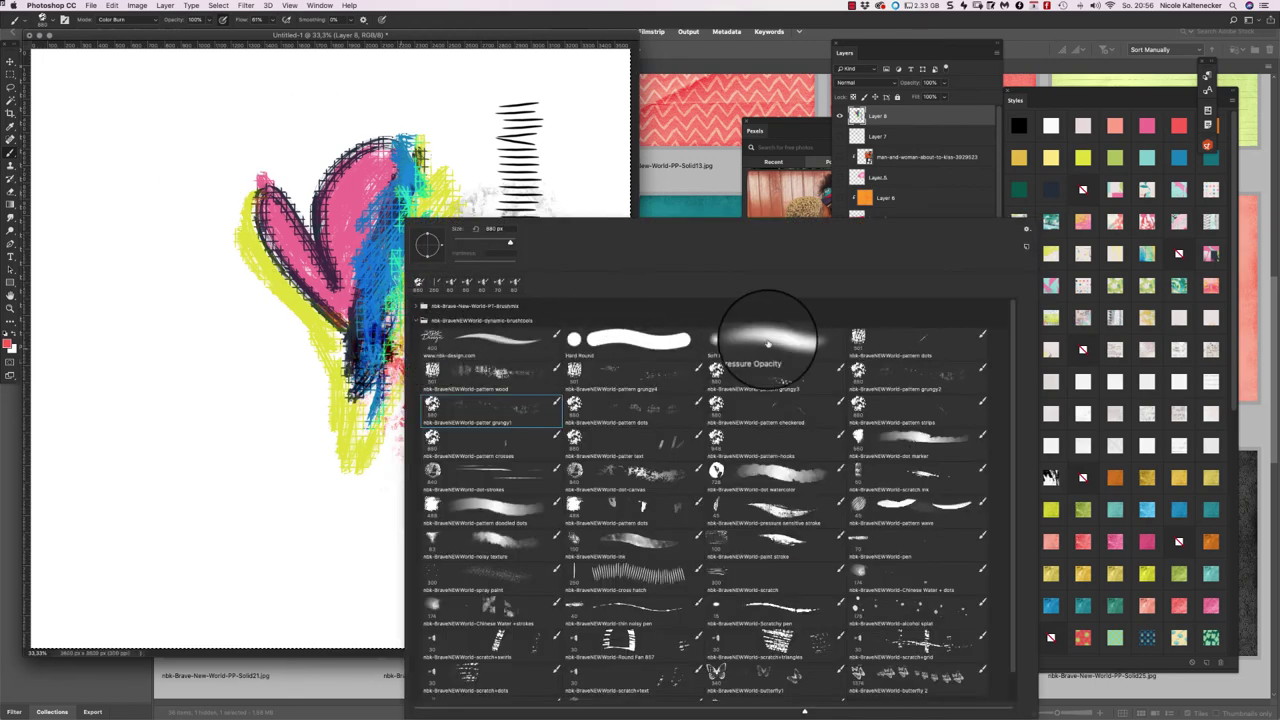
left_click(864, 338)
key("Return")
mouse_move(129, 300)
left_mouse_down()
mouse_move(223, 463)
mouse_move(183, 249)
mouse_move(203, 415)
left_mouse_up()
- Choose the dot-strokes brush and paint fine coral red horizontal lines around the heart
right_click(414, 422)
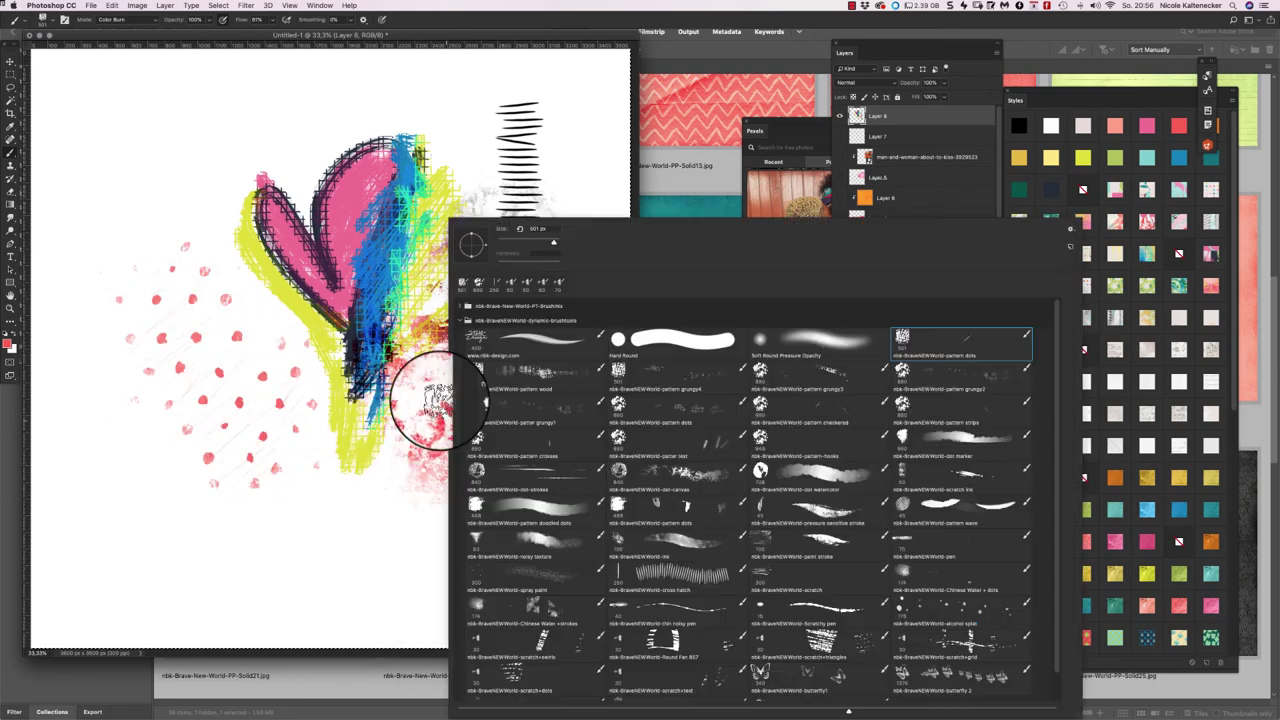
double_click(468, 457)
mouse_move(272, 500)
left_mouse_down()
mouse_move(352, 548)
mouse_move(433, 503)
mouse_move(162, 298)
mouse_move(208, 384)
mouse_move(270, 343)
mouse_move(121, 287)
mouse_move(168, 318)
mouse_move(220, 387)
mouse_move(433, 182)
mouse_move(431, 276)
mouse_move(452, 323)
mouse_move(420, 333)
mouse_move(597, 265)
mouse_move(446, 293)
left_mouse_up()
- Switch to a 300 px scratch brush in Normal mode and draw a coral red zigzag line above the heart
right_click(446, 293)
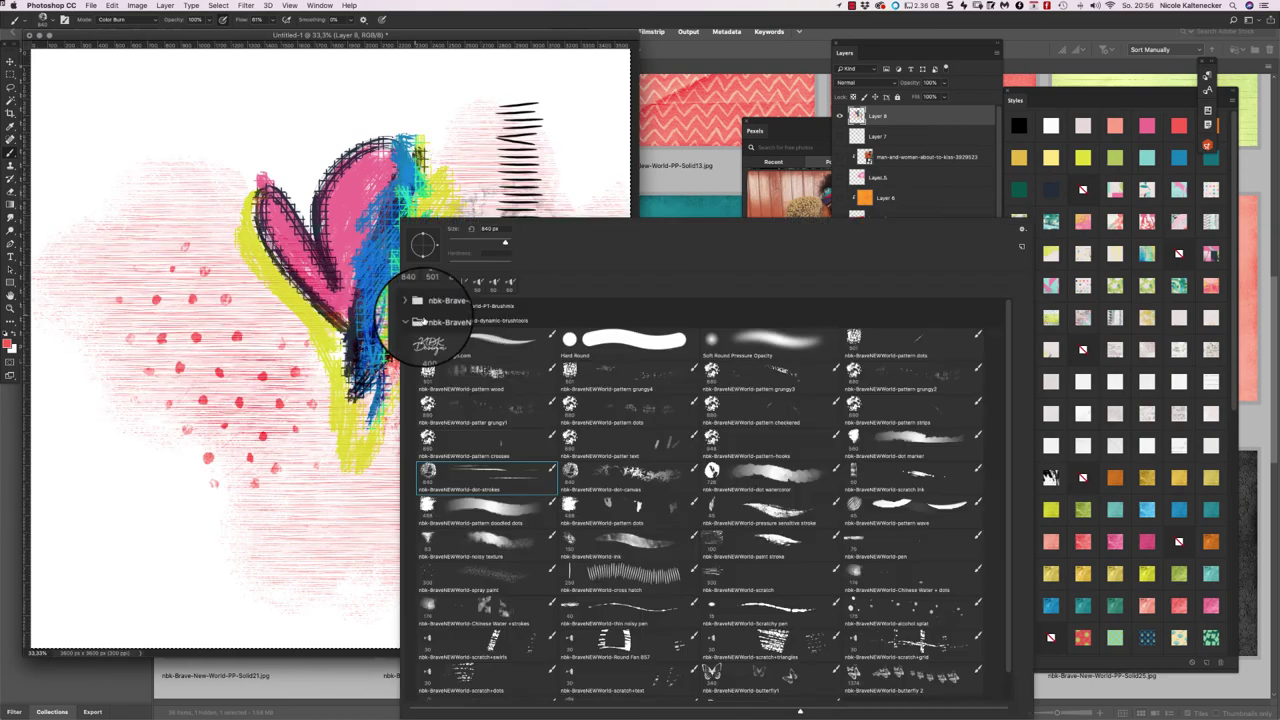
left_click(427, 355)
left_click(177, 134)
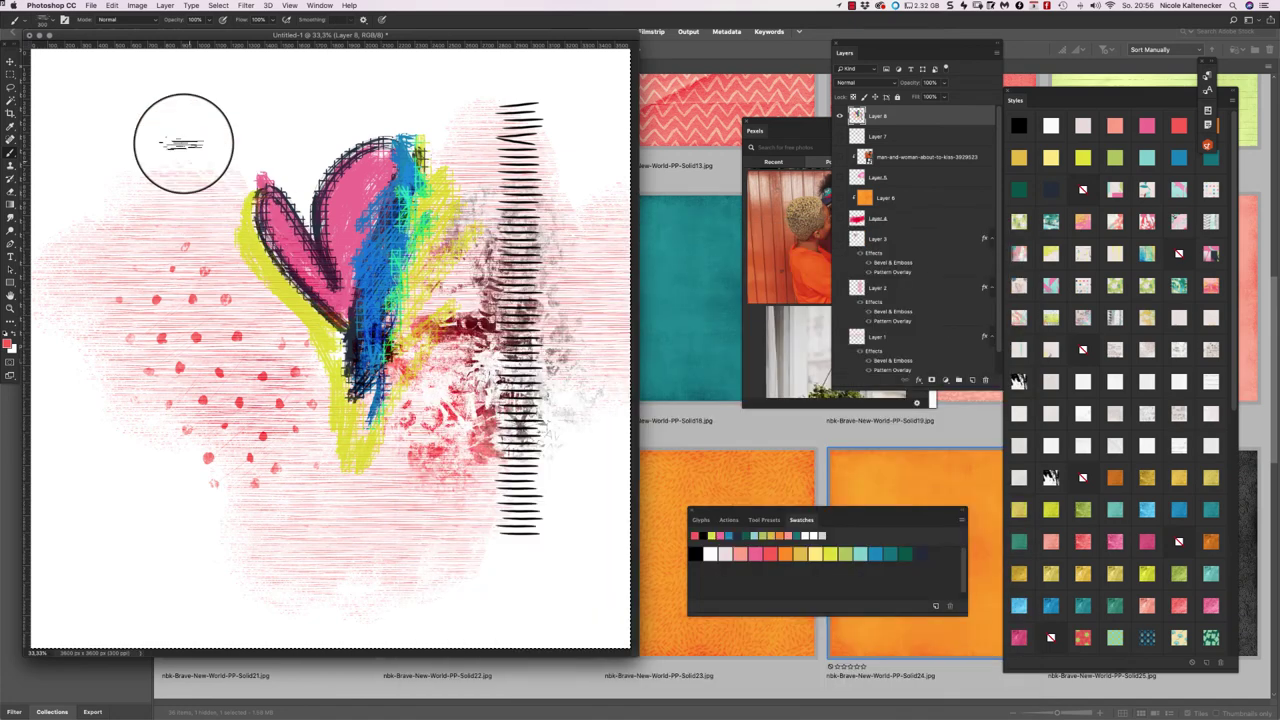
mouse_move(177, 134)
left_mouse_down()
mouse_move(255, 147)
mouse_move(288, 170)
mouse_move(370, 117)
mouse_move(517, 143)
left_mouse_up()
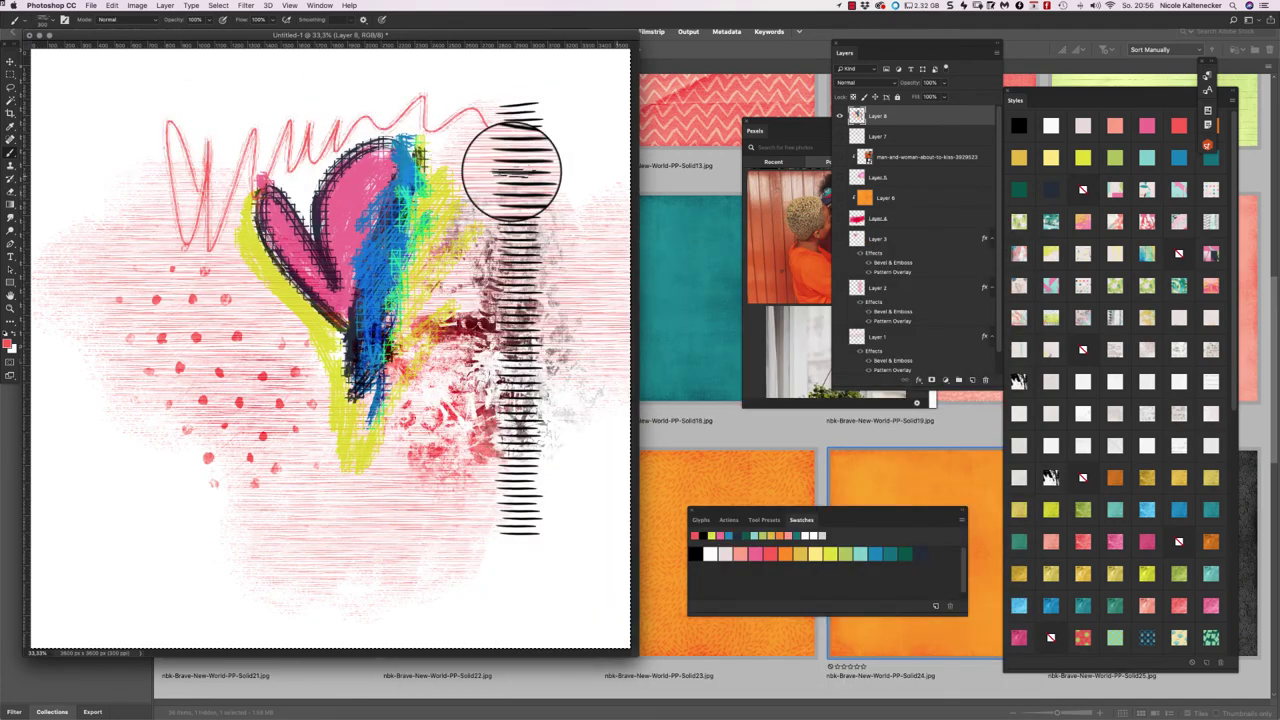
- Paint coral leaf shapes below the heart with a large stamp brush and apply an orange bevel and pattern style to the layer
right_click(377, 380)
left_click(736, 613)
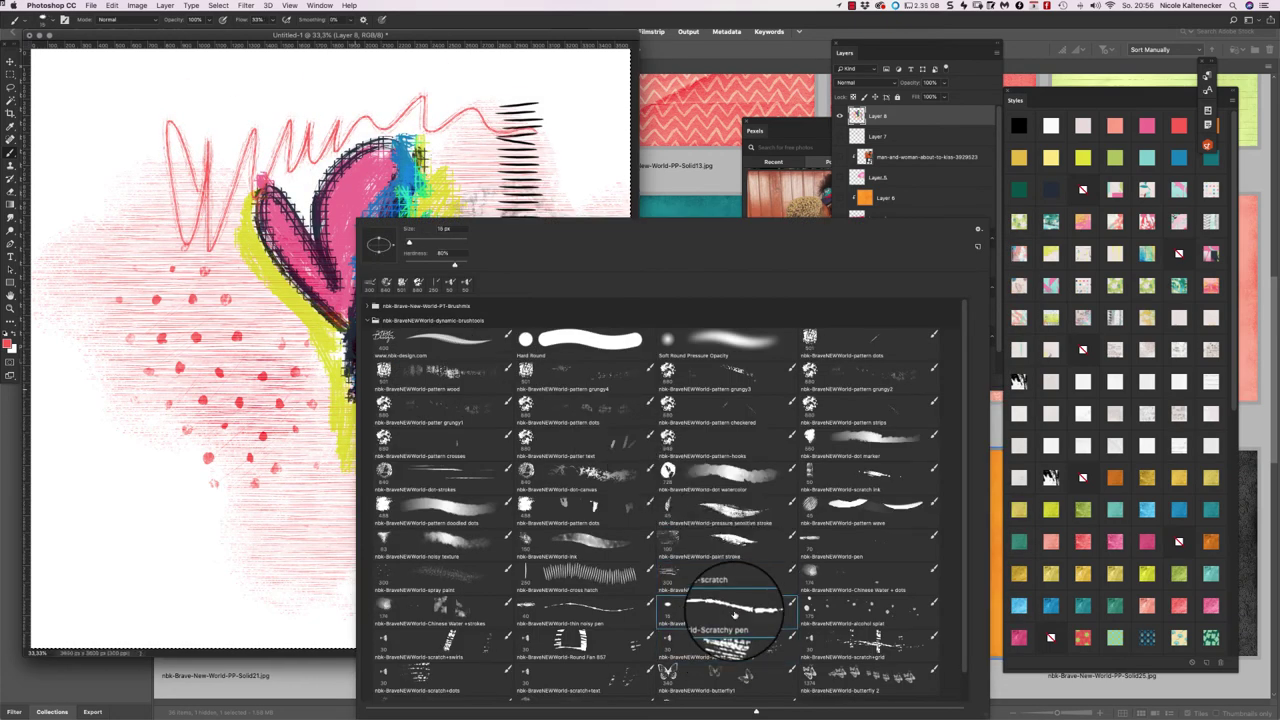
scroll(925, 670, "down", 1)
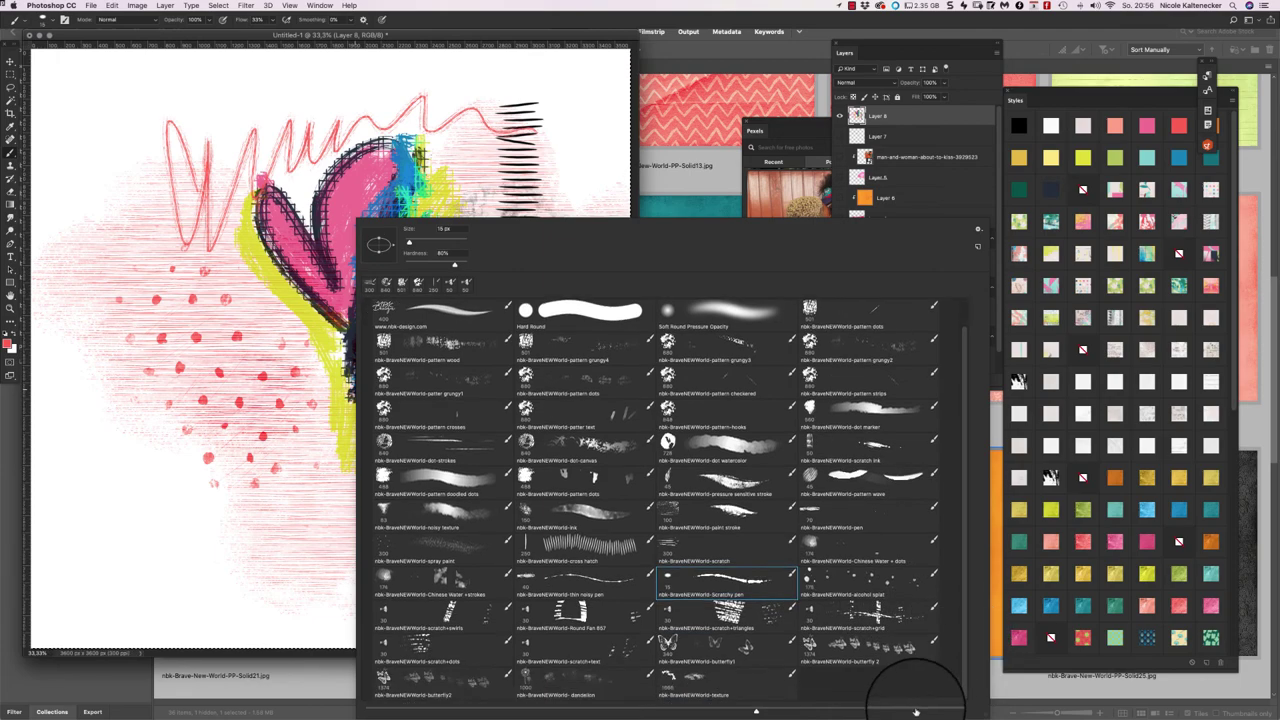
mouse_move(157, 414)
left_mouse_down()
mouse_move(209, 412)
mouse_move(253, 452)
mouse_move(267, 417)
mouse_move(252, 434)
mouse_move(335, 490)
mouse_move(429, 443)
left_mouse_up()
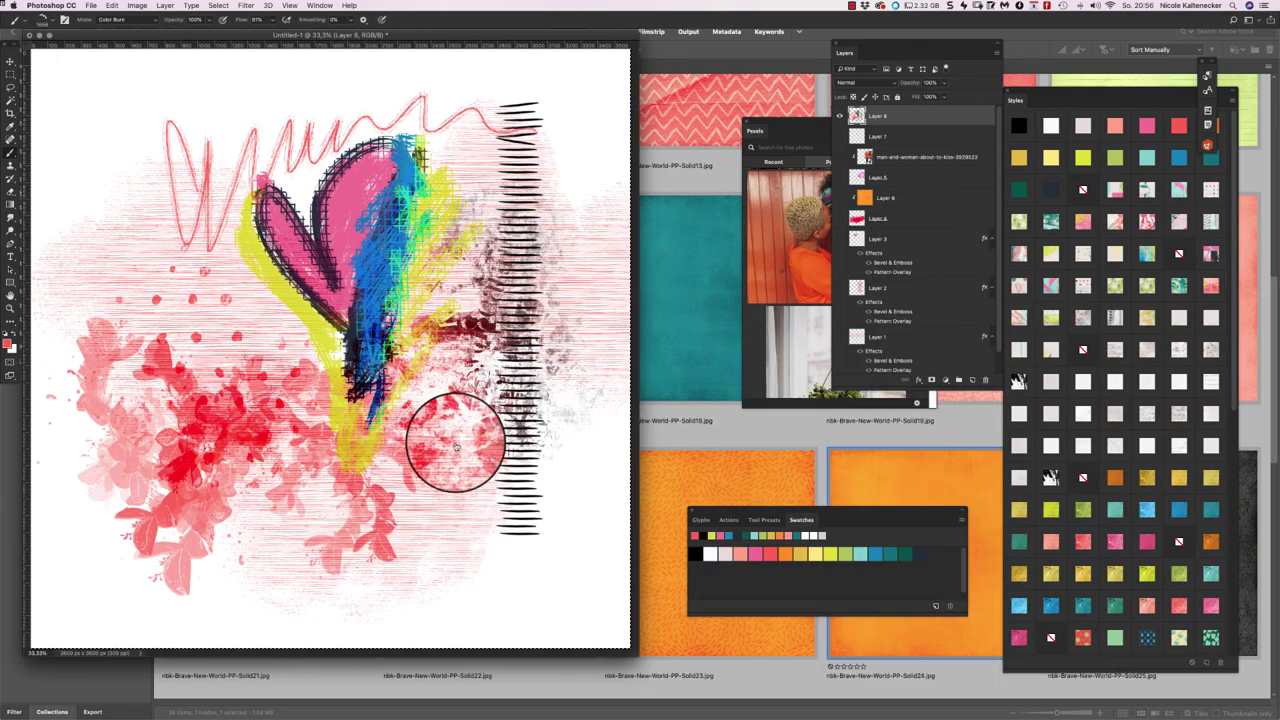
left_click(1117, 480)
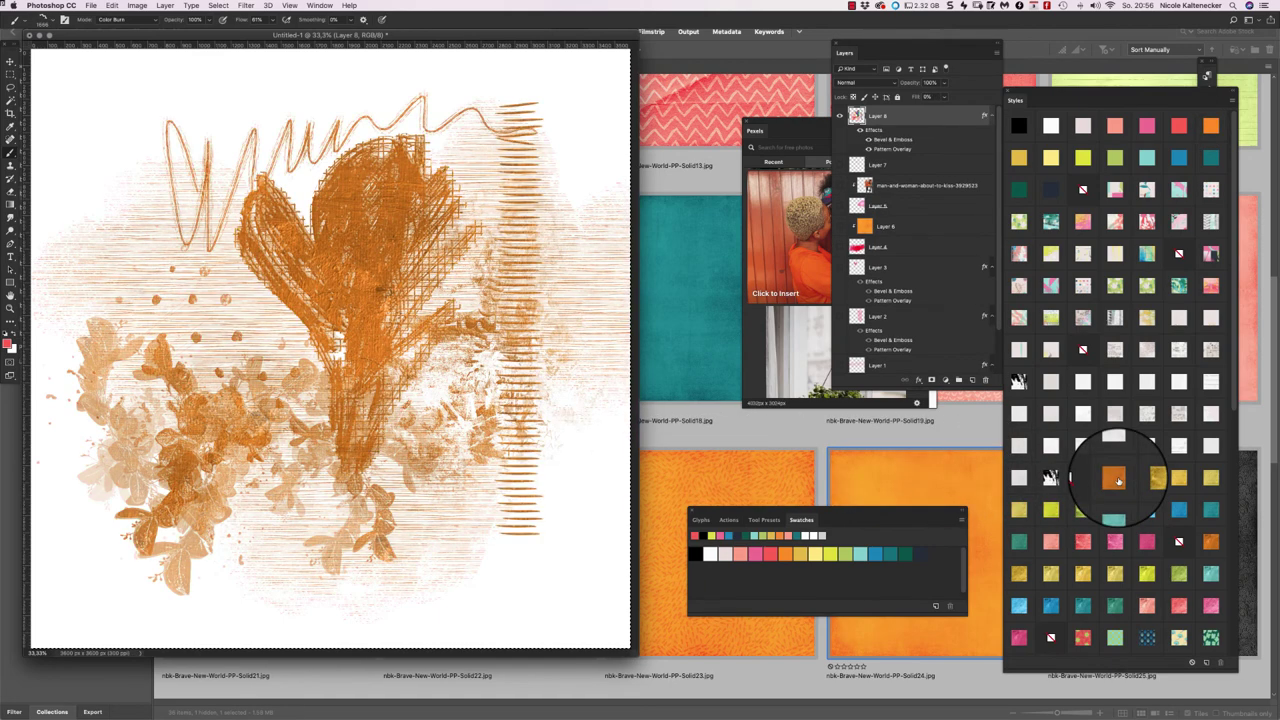
- Try the beige texture, printed-paper collage and floral pattern styles on the layer with the heart artwork
left_click(1178, 418)
left_click(1180, 350)
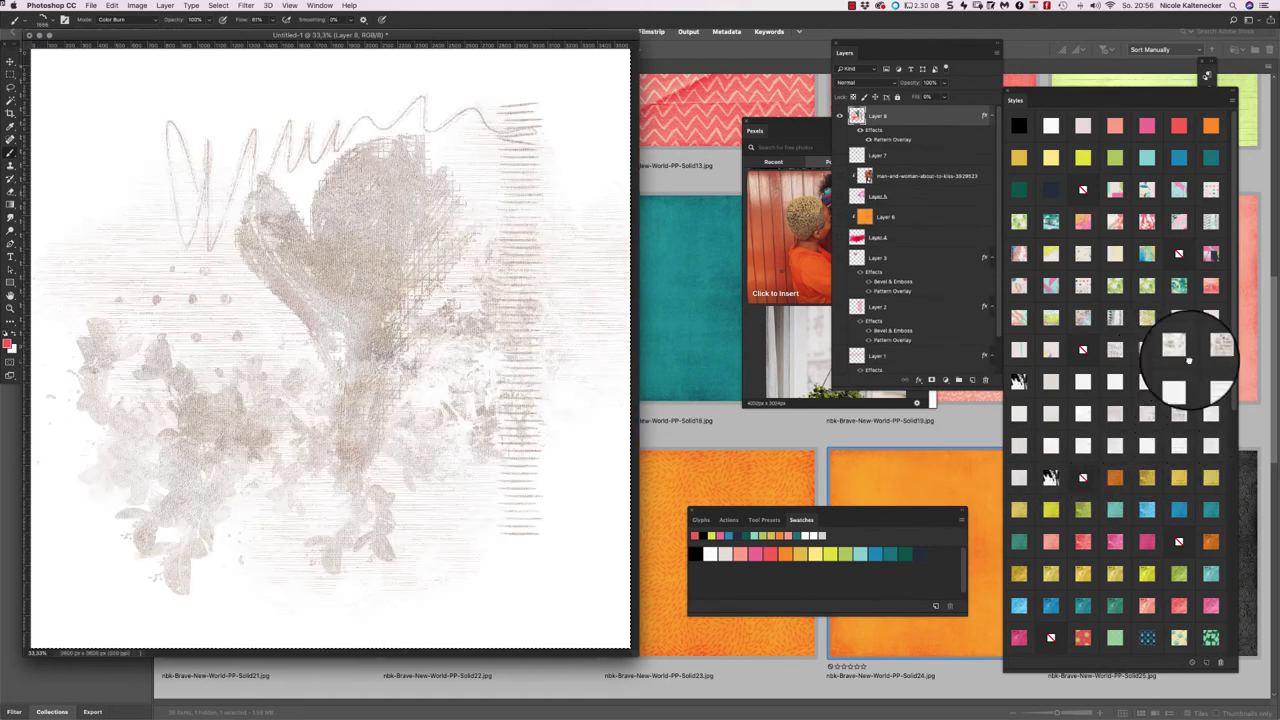
left_click(1190, 362)
left_click(1115, 286)
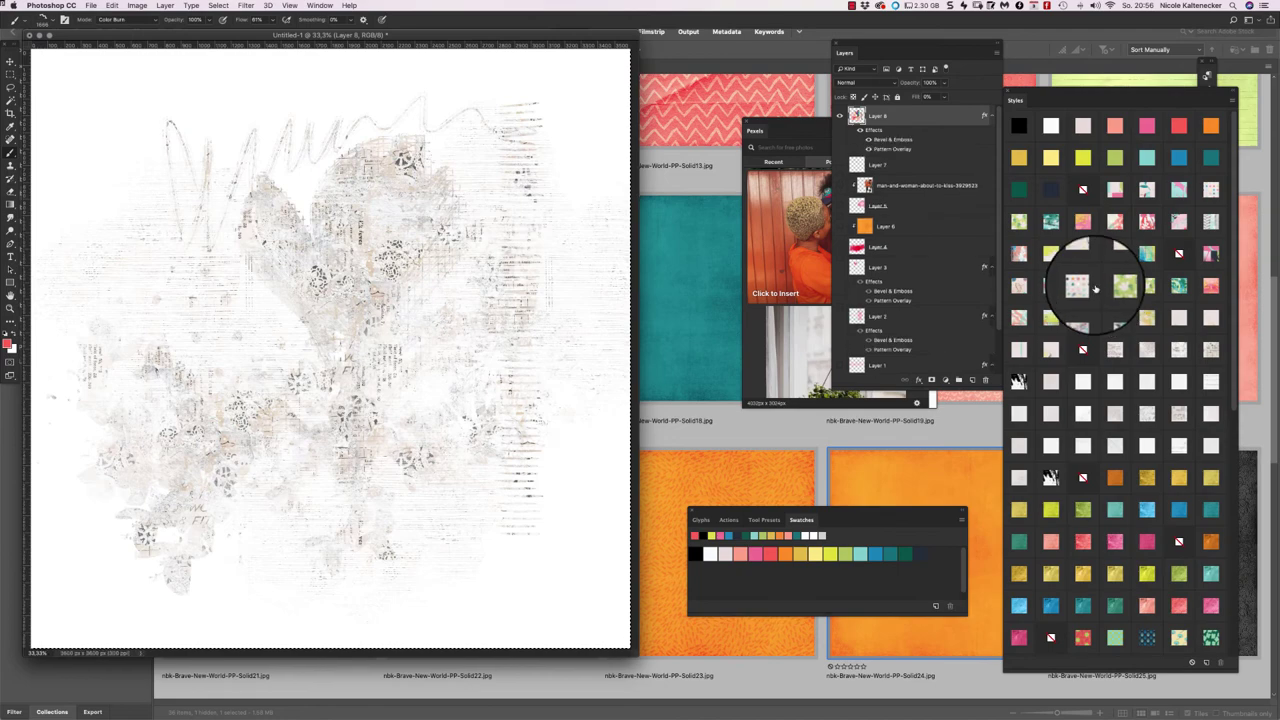
left_click(1147, 190)
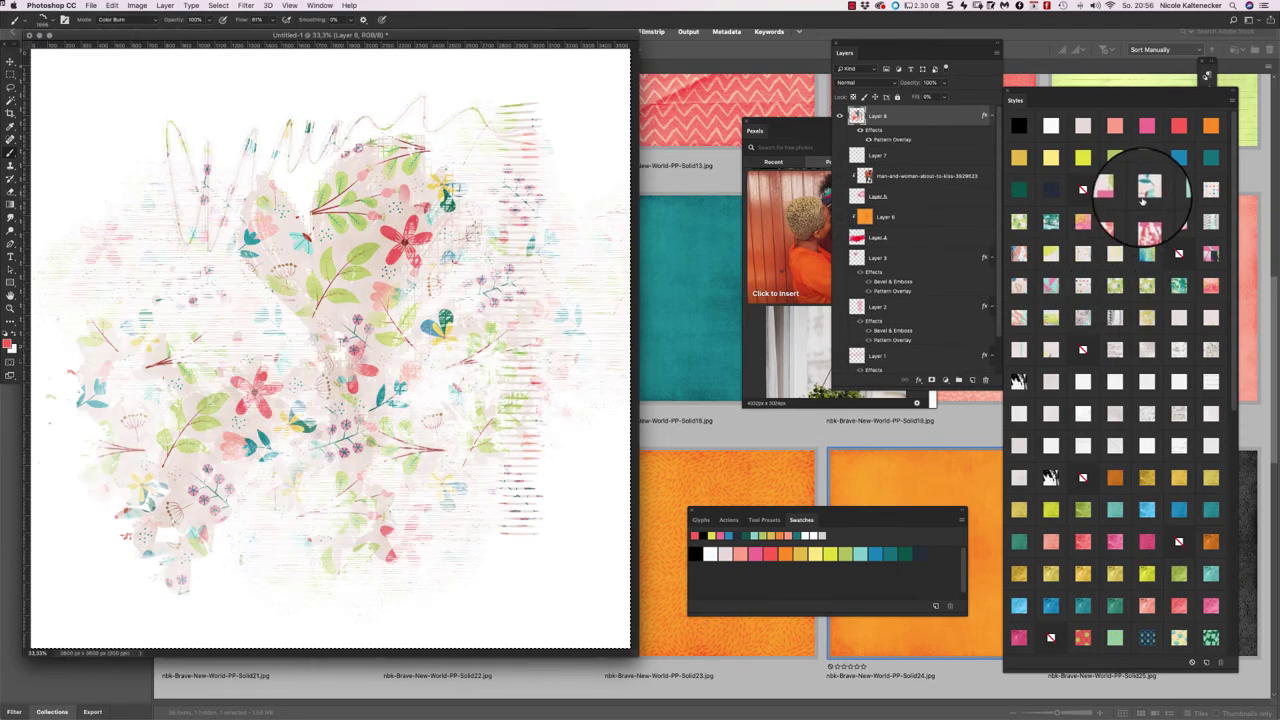
- Try the multicolour polka dot style and a black-and-white text collage style on the heart layer, clearing the style in between
left_click(1179, 222)
left_click(1178, 286)
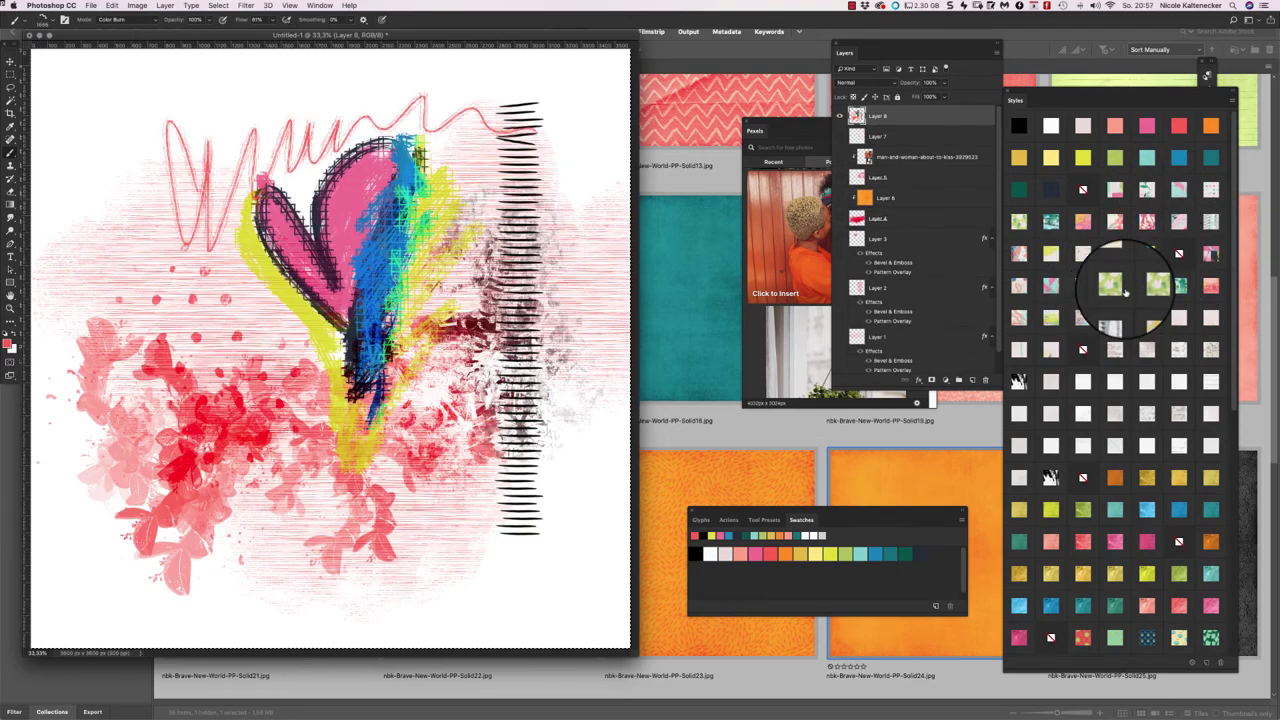
left_click(1083, 286)
left_click(1083, 349)
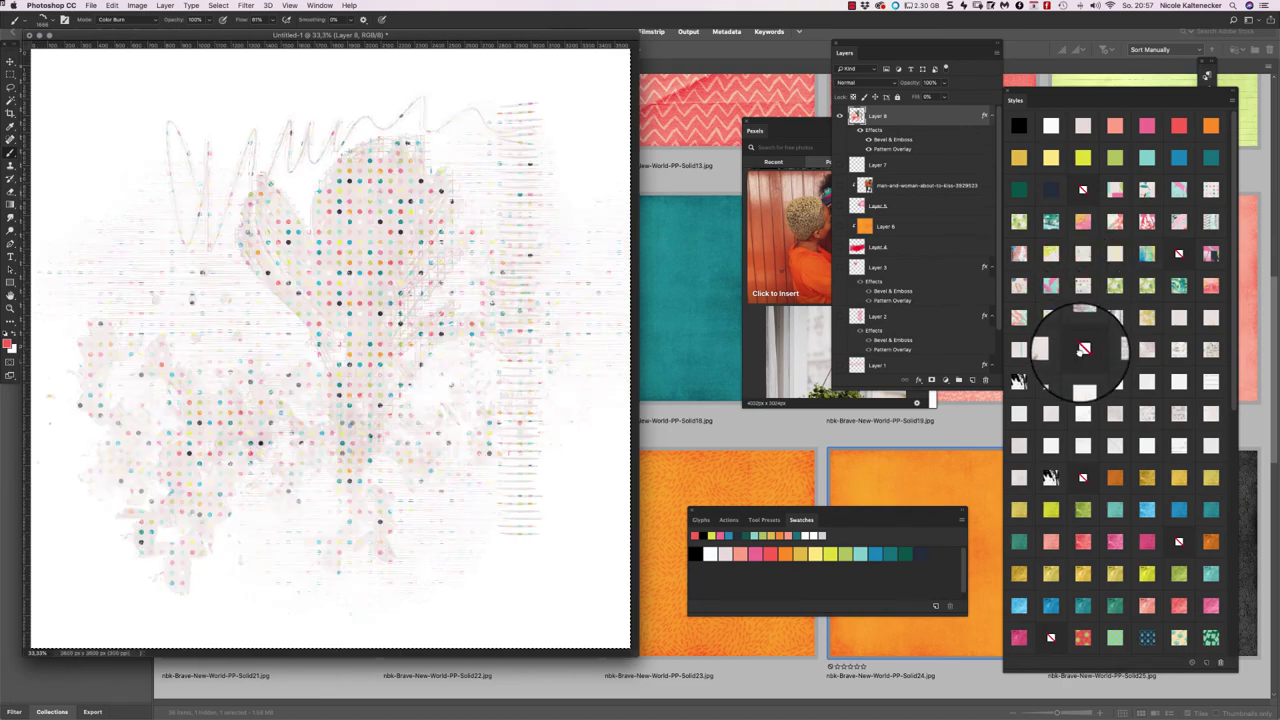
left_click(1147, 381)
left_click(1179, 413)
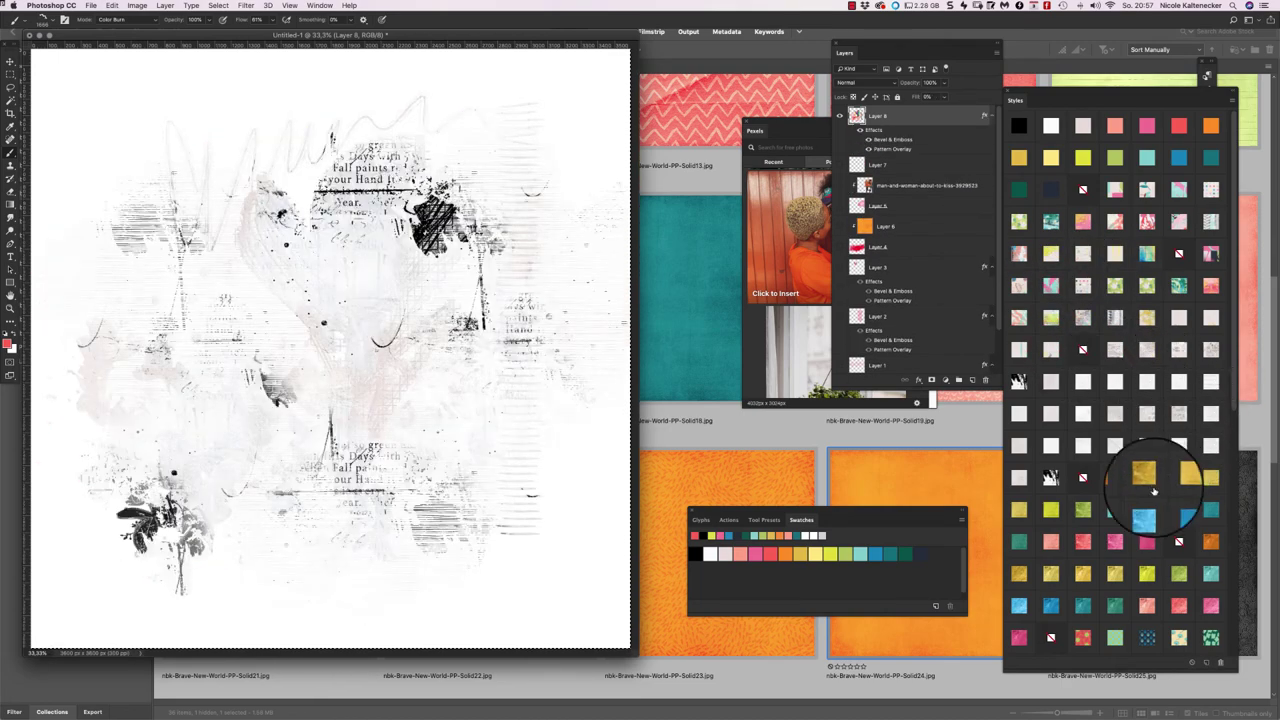
- Try the gold texture, lime green texture and dark teal scale pattern styles on the heart layer
left_click(1147, 477)
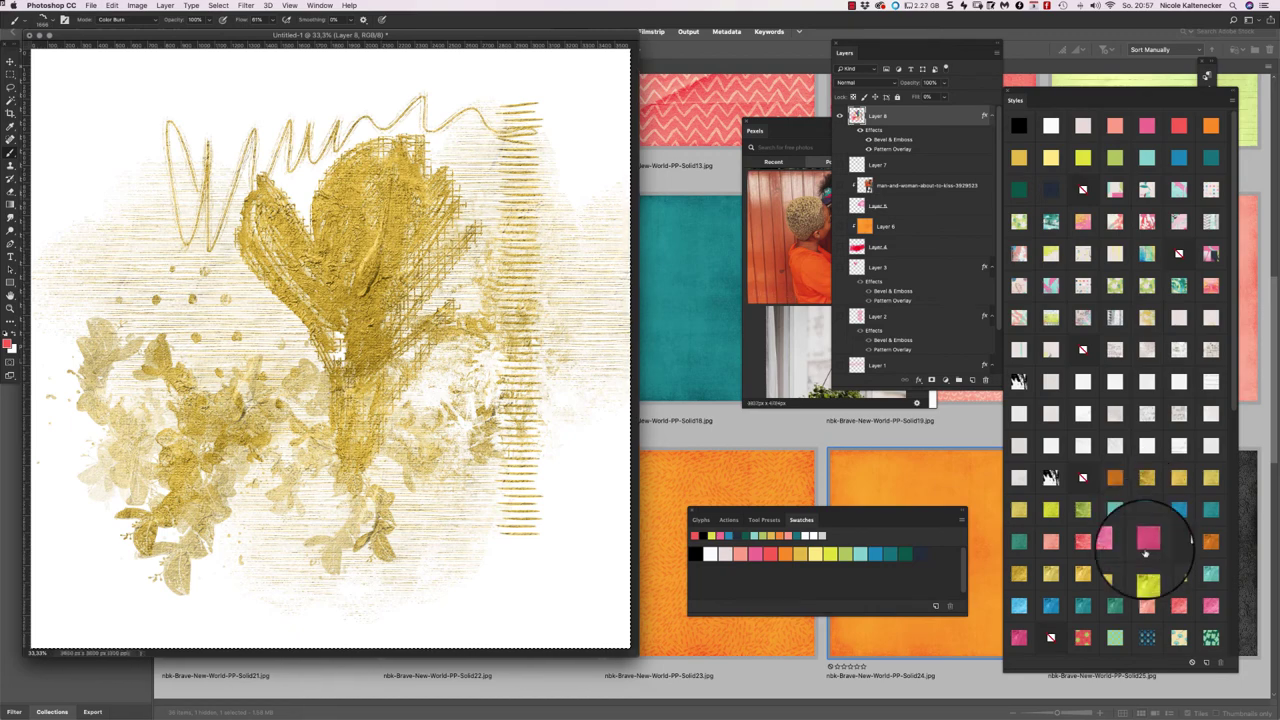
left_click(1177, 573)
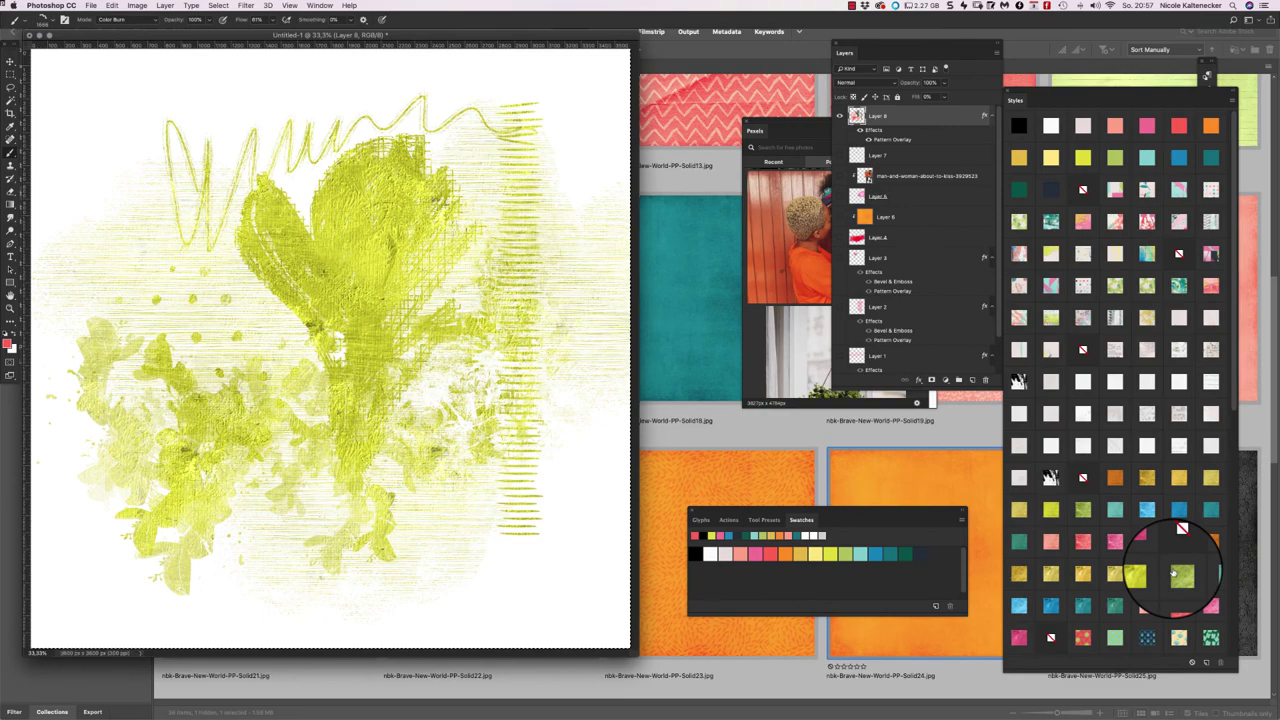
left_click(1147, 637)
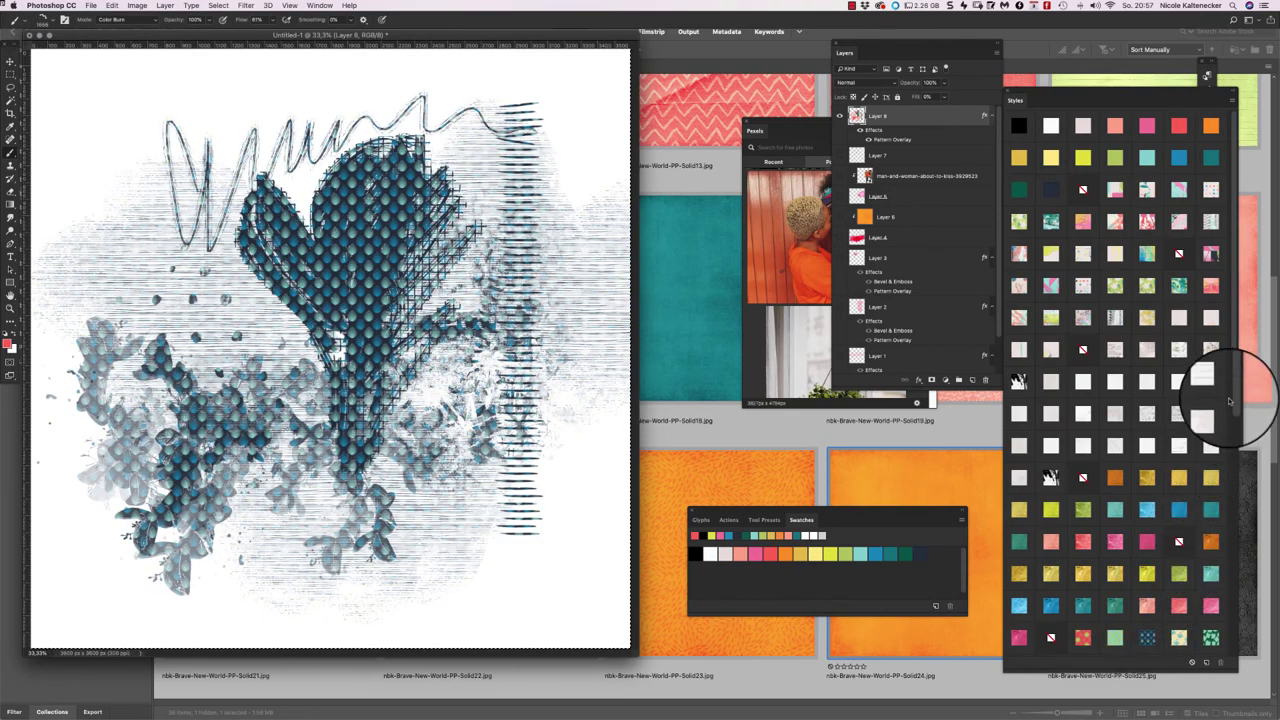
- Try several geometric pattern styles on the heart layer and settle on the olive green chevron pattern
scroll(1237, 388, "down", 1)
scroll(1237, 388, "down", 8)
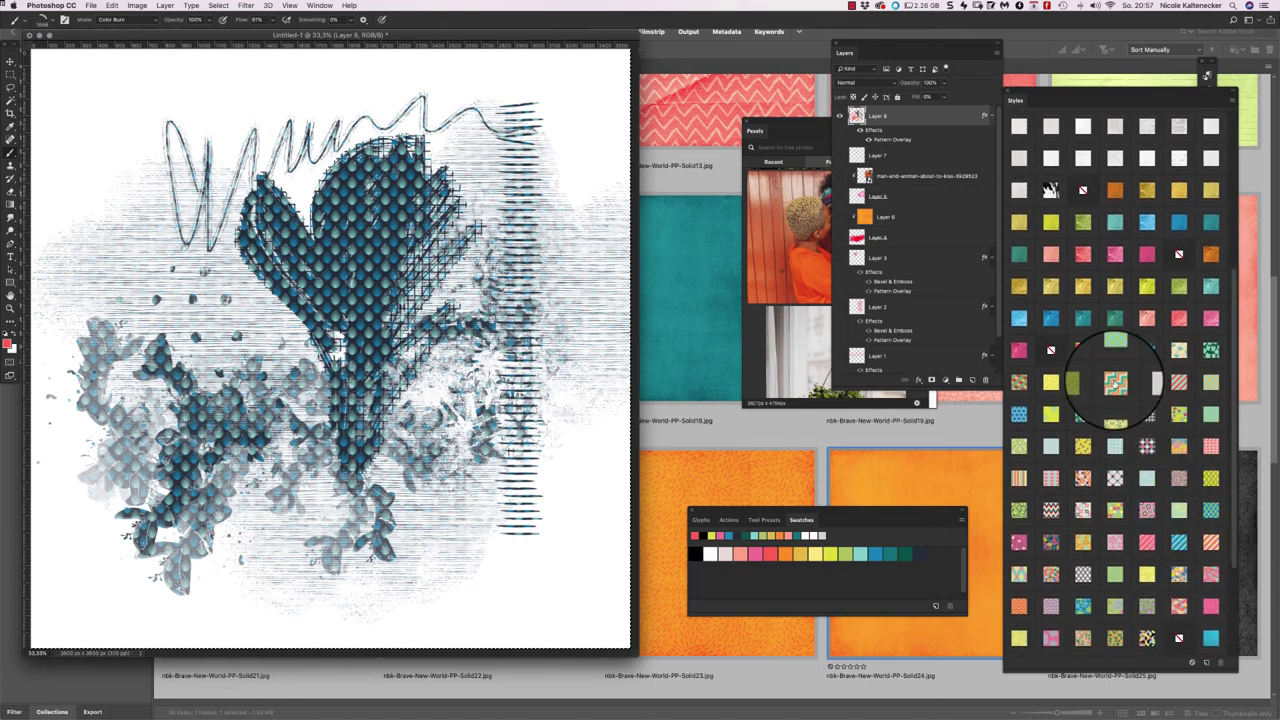
left_click(1147, 412)
left_click(1147, 446)
left_click(1147, 478)
left_click(1179, 416)
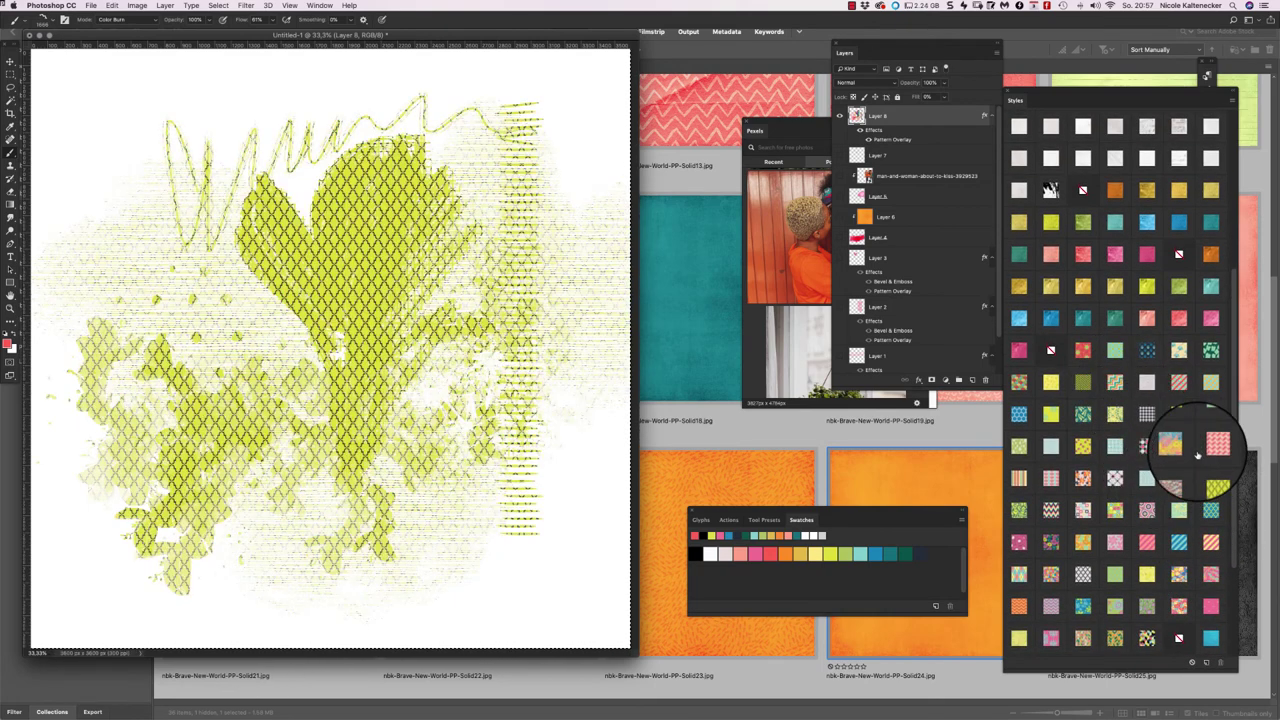
left_click(1083, 350)
left_click(1083, 382)
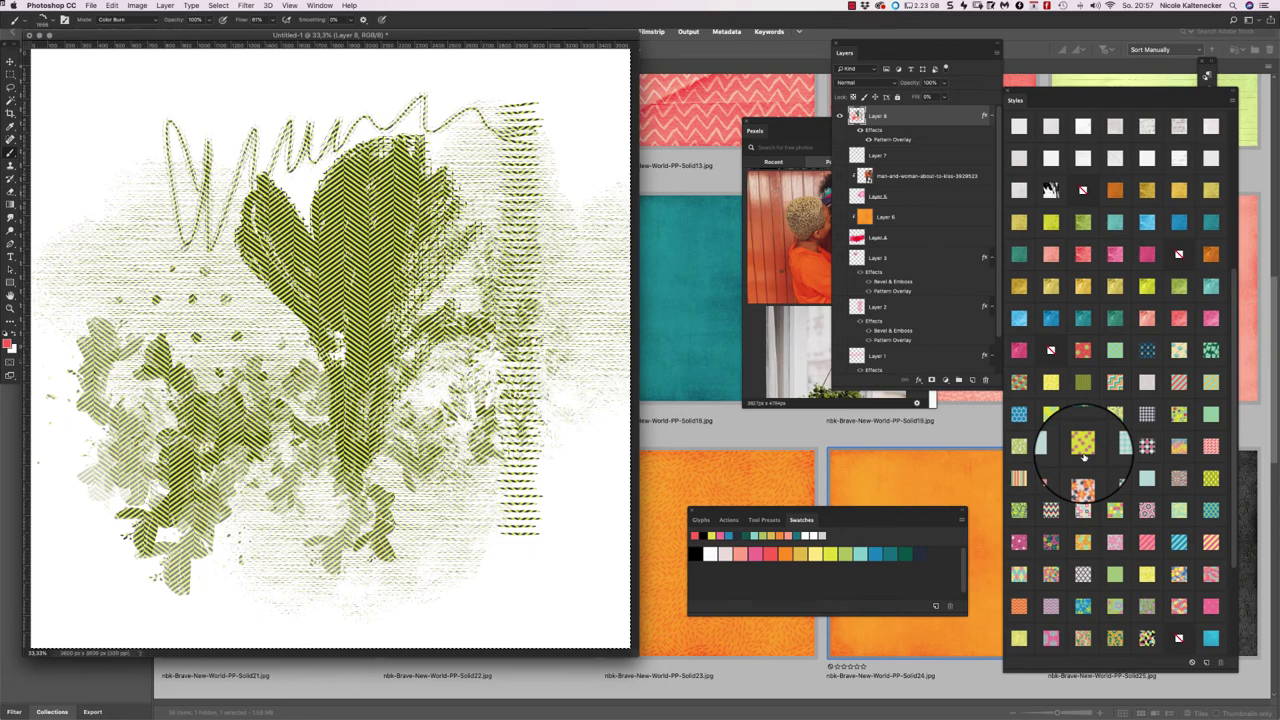
- Add a new layer, stamp leaves over the heart's right side and apply the yellow style with pink motifs
key("ctrl+shift+n")
key("Return")
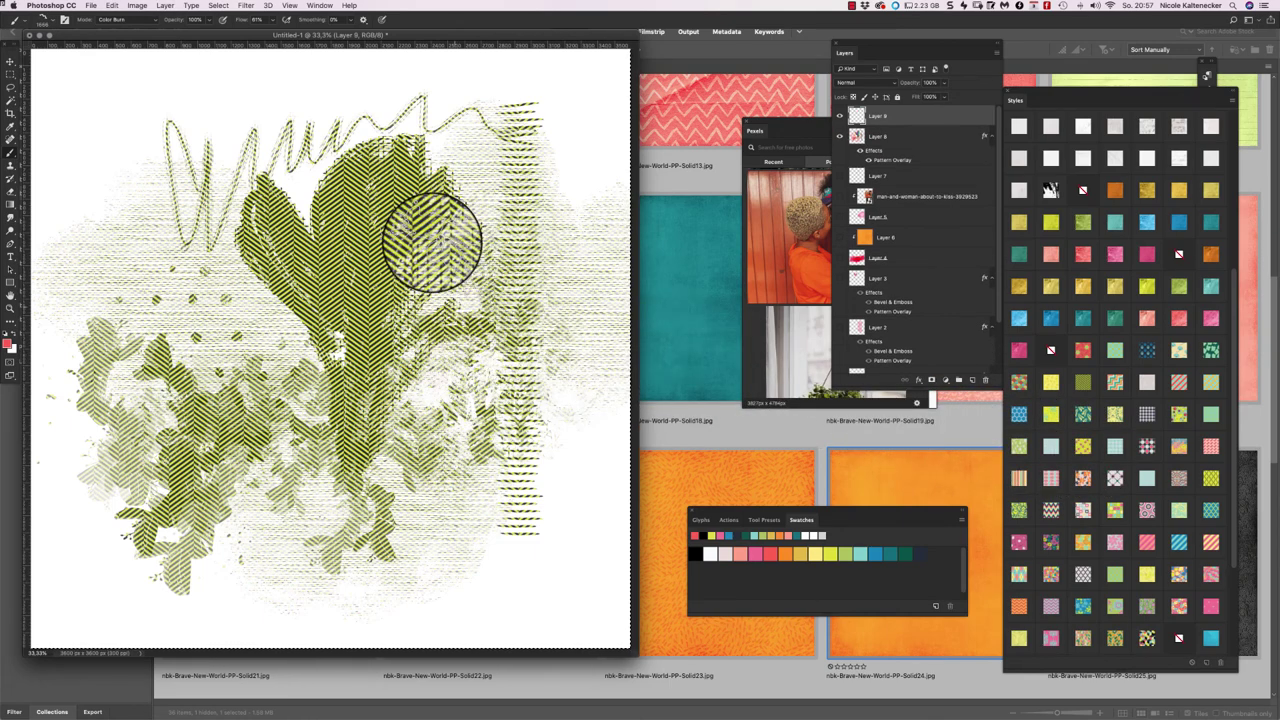
left_click(450, 240)
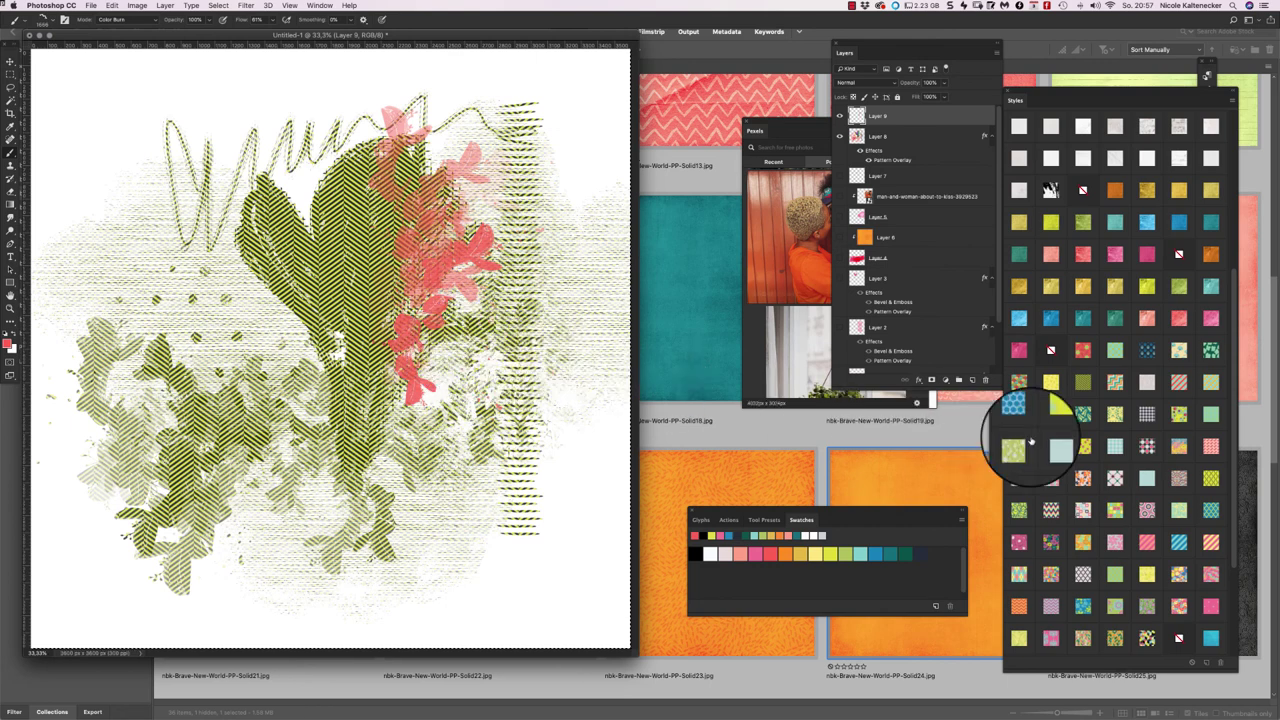
left_click(1083, 446)
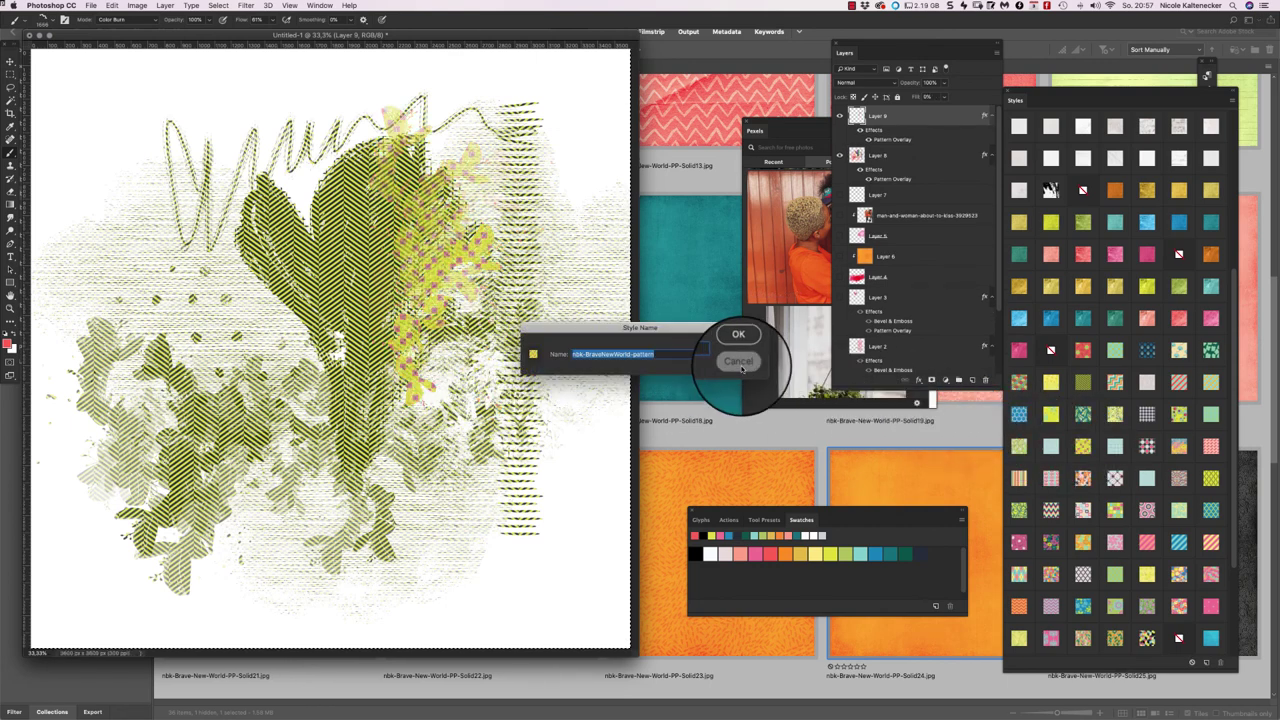
- On a new layer, paint leaves to the left of and below the heart and apply a lime green texture style
key("ctrl+shift+n")
key("Return")
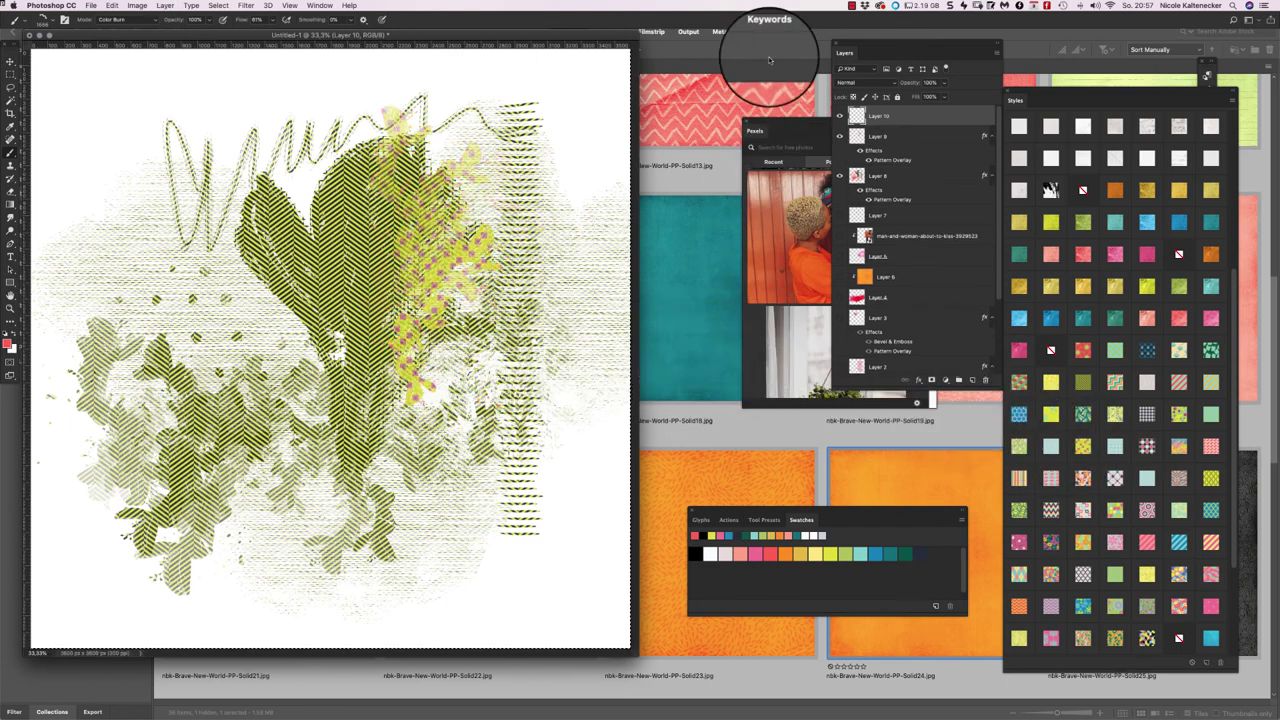
mouse_move(225, 290)
left_mouse_down()
mouse_move(257, 443)
mouse_move(209, 349)
mouse_move(282, 478)
left_mouse_up()
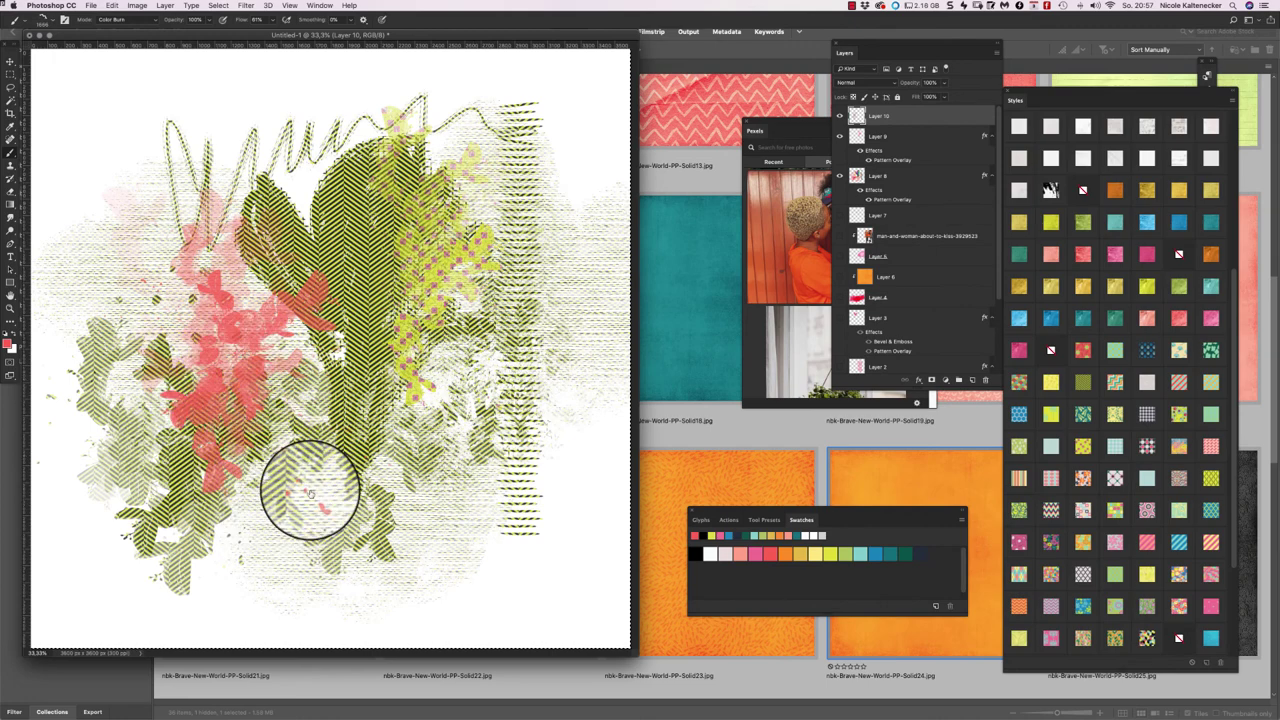
left_click(1147, 287)
mouse_move(295, 380)
left_mouse_down()
mouse_move(224, 439)
mouse_move(289, 394)
mouse_move(300, 461)
mouse_move(316, 477)
mouse_move(249, 316)
mouse_move(310, 469)
mouse_move(343, 451)
left_mouse_up()
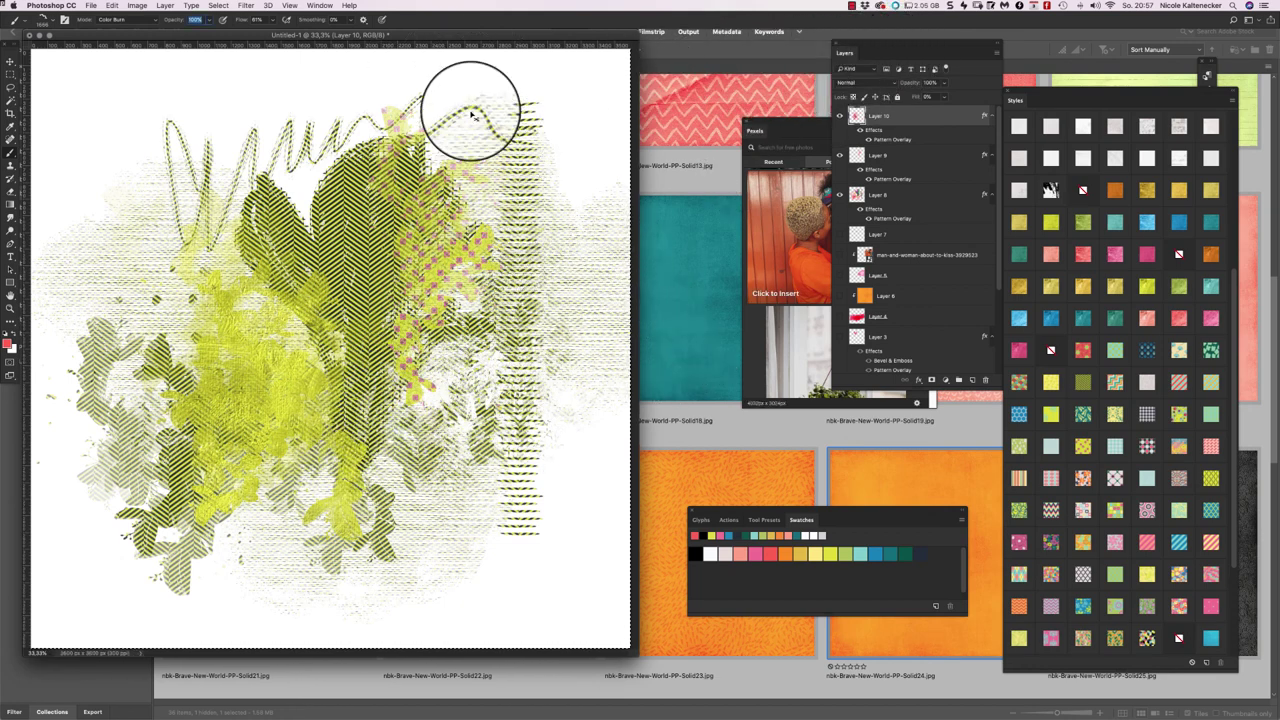
- On a new layer, paint leaves at the lower right of the artwork and apply the green-and-blue leafy line pattern style
key("super+shift+n")
key("Return")
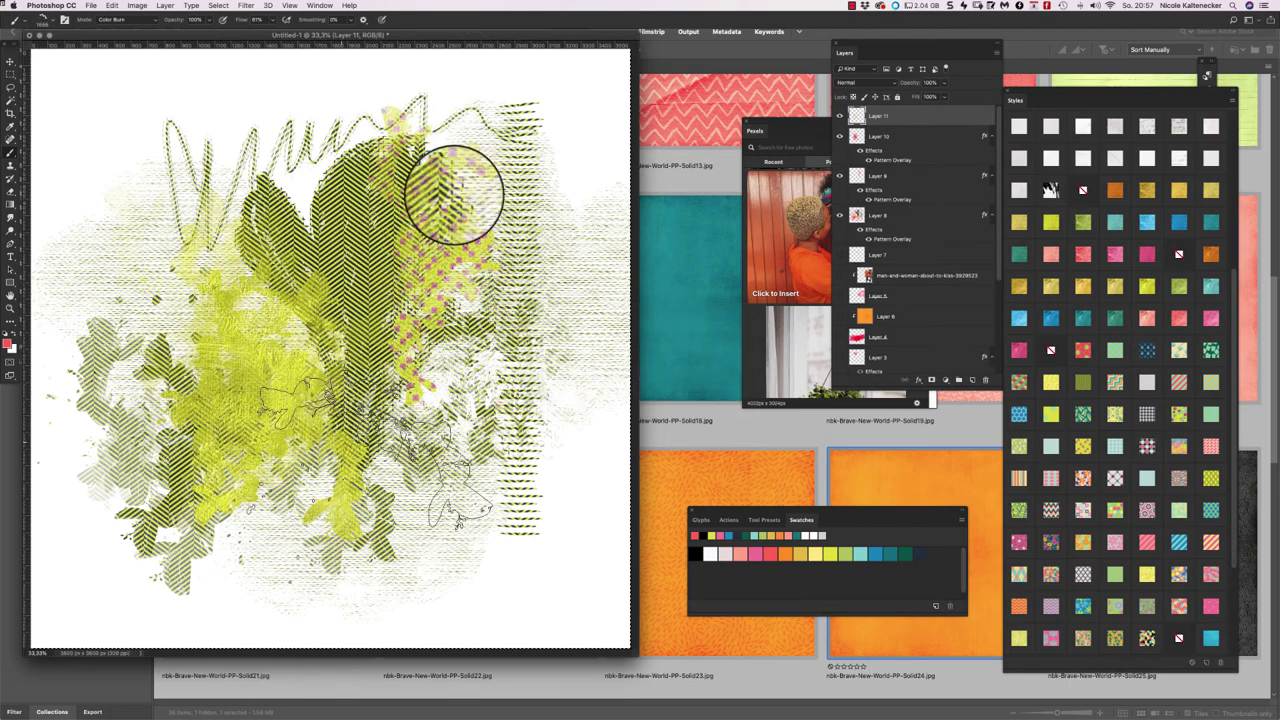
mouse_move(455, 430)
left_mouse_down()
mouse_move(477, 486)
mouse_move(586, 386)
left_mouse_up()
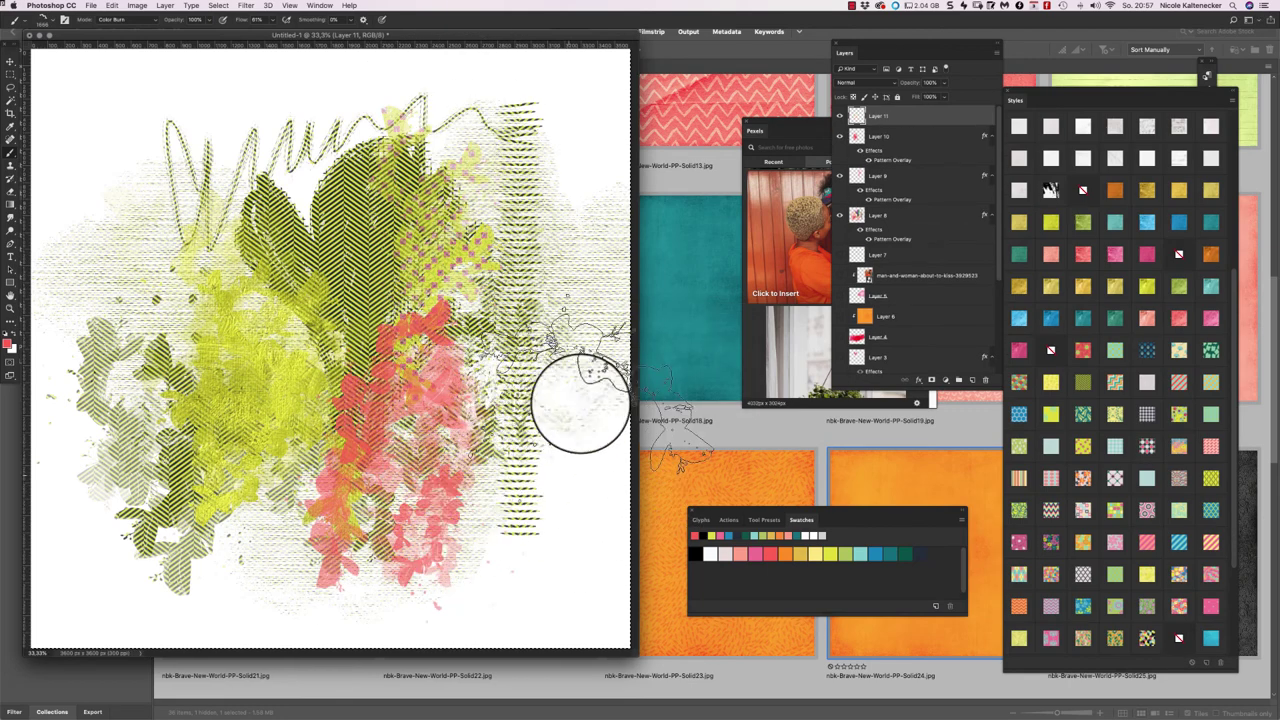
left_click(1018, 510)
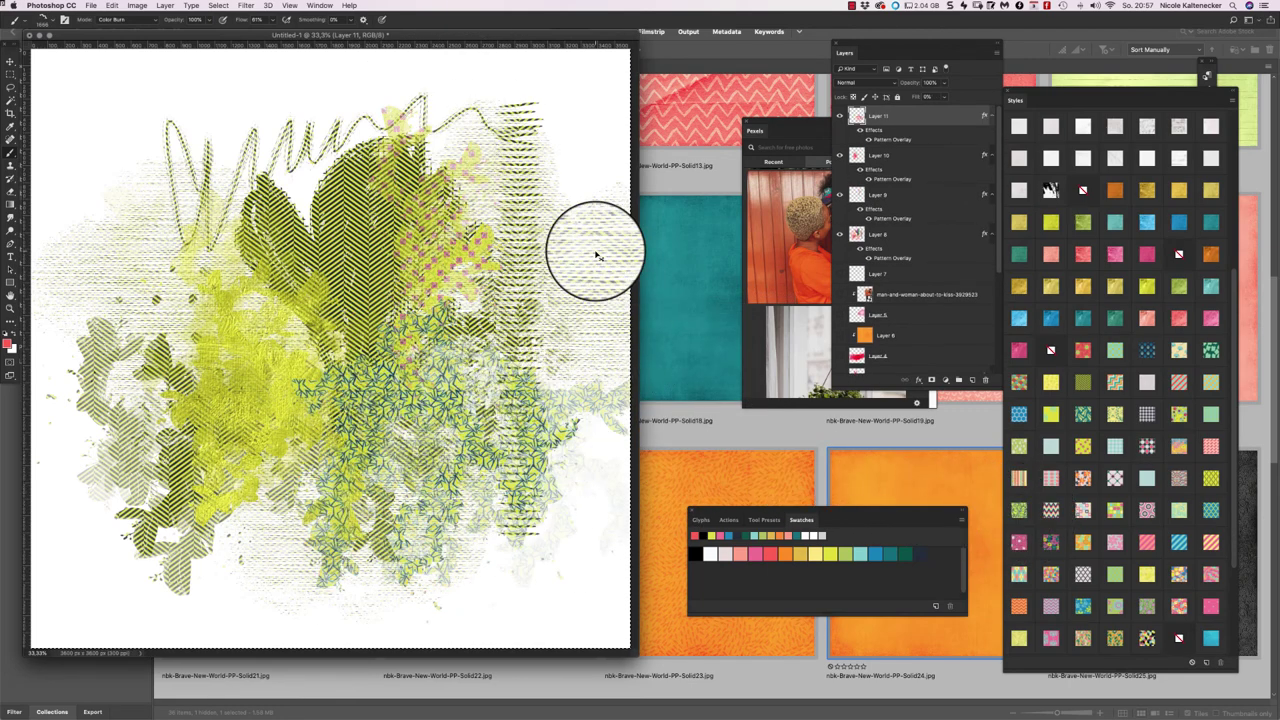
- Add a new layer with a solid yellow-toned pattern style and paint pale leaves along the artwork's left edge
key("super+shift+n")
key("Return")
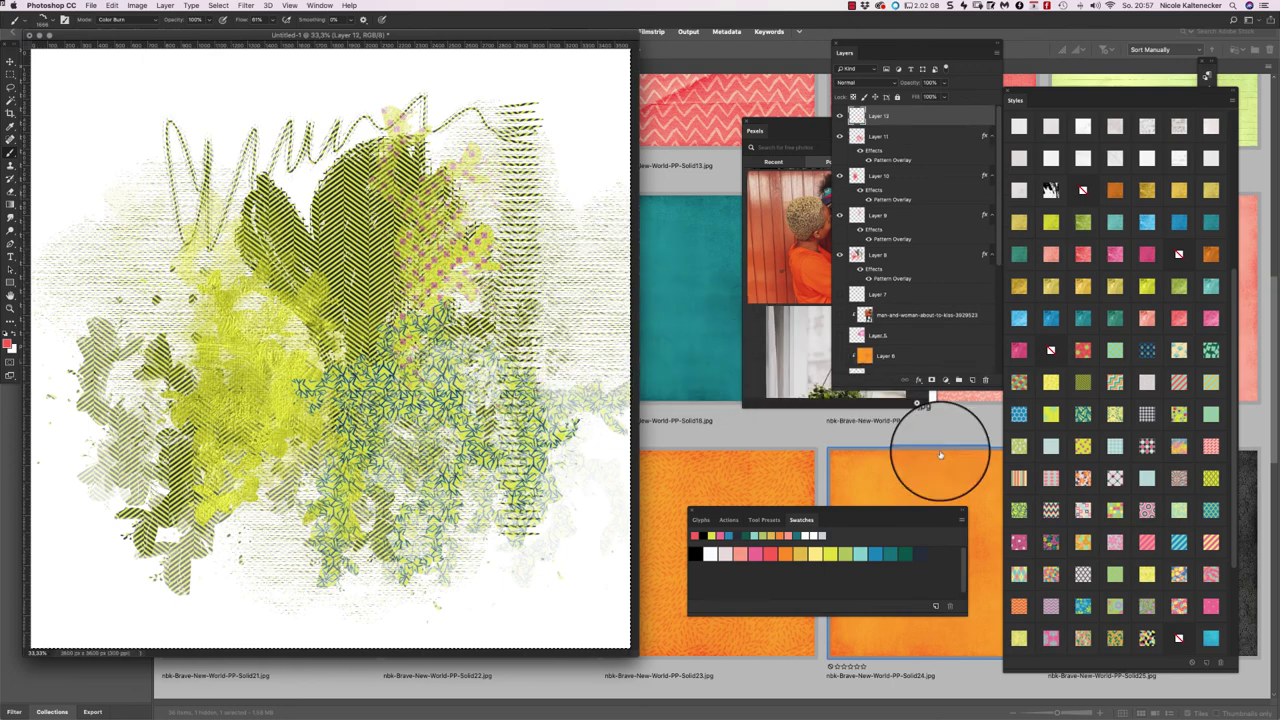
left_click(1145, 572)
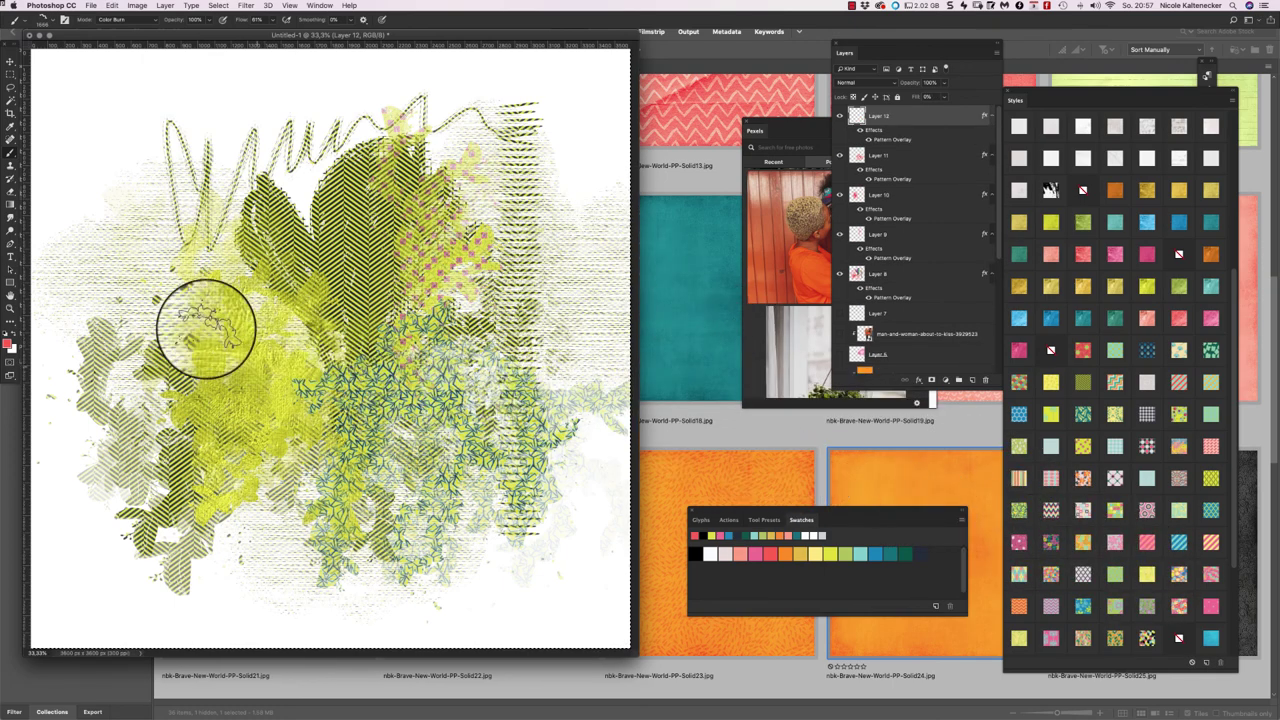
mouse_move(205, 328)
left_mouse_down()
mouse_move(70, 264)
mouse_move(40, 300)
mouse_move(116, 256)
mouse_move(127, 222)
mouse_move(83, 236)
mouse_move(163, 138)
left_mouse_up()
- Add another layer, apply the yellow pattern style and paint leaves over the artwork's upper left area
key("ctrl+shift+n")
key("Return")
left_click(163, 138)
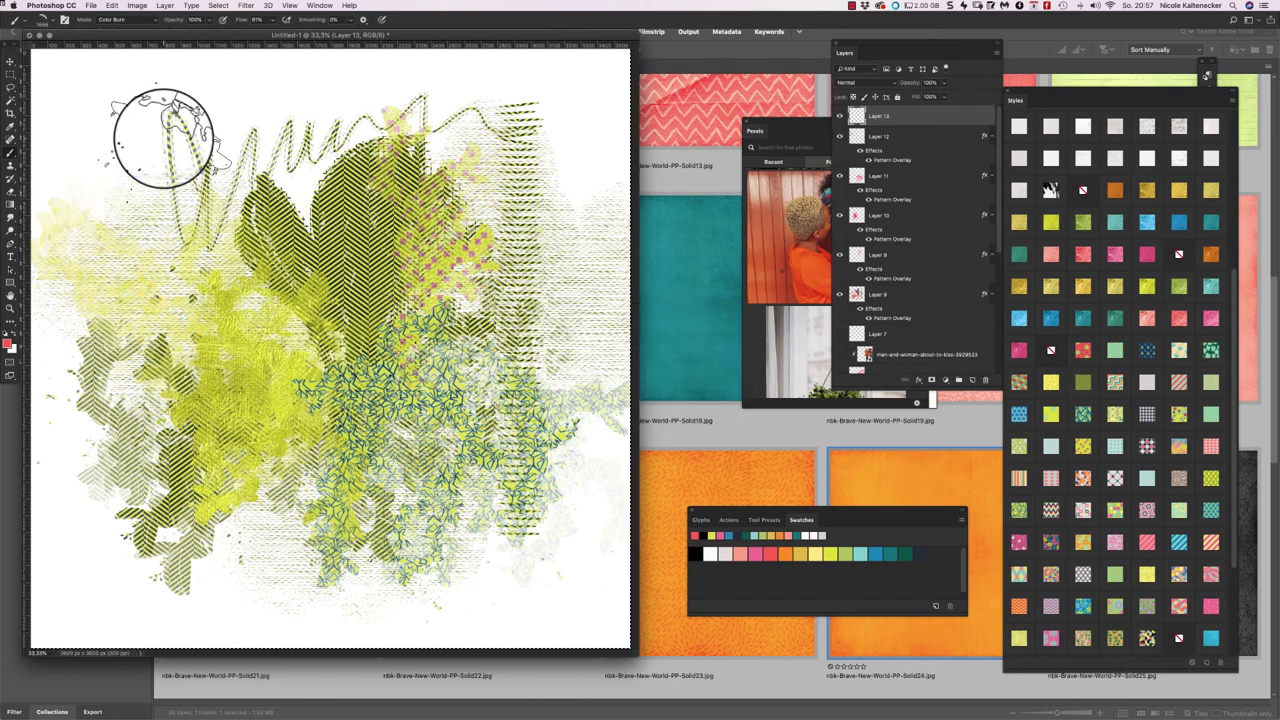
left_click(1050, 378)
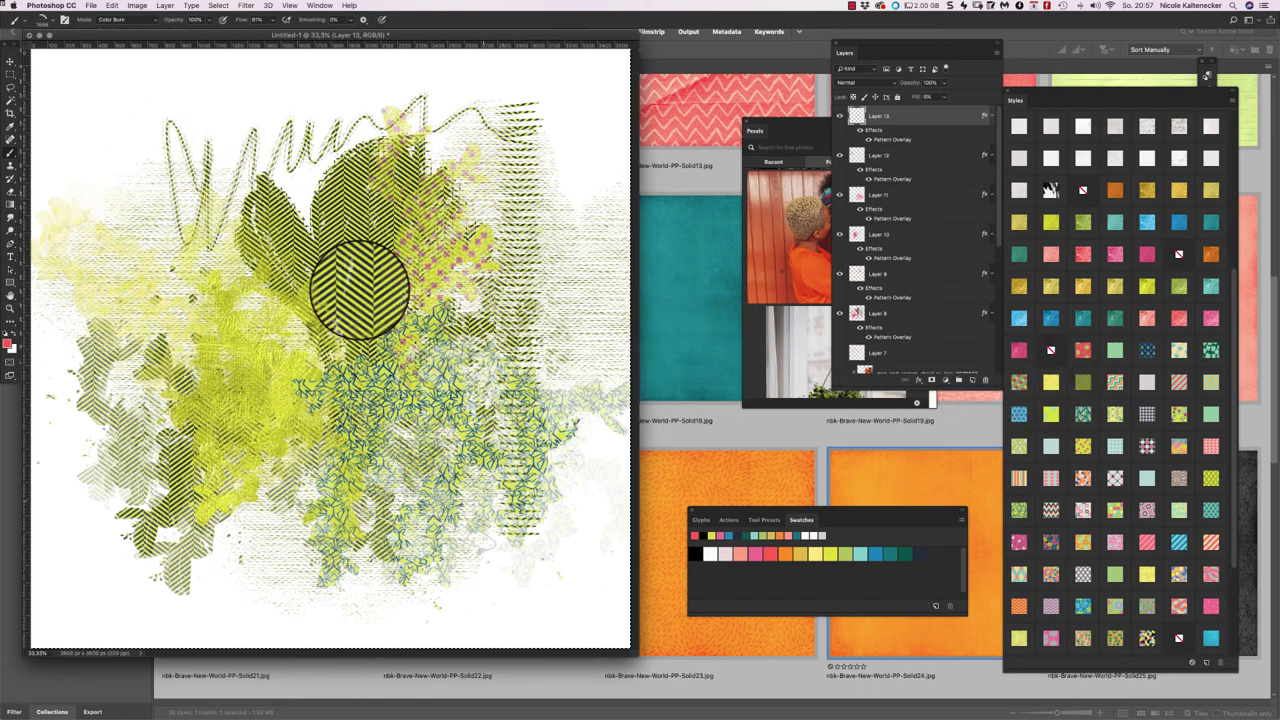
mouse_move(137, 268)
left_mouse_down()
mouse_move(174, 302)
mouse_move(179, 326)
mouse_move(138, 306)
mouse_move(163, 336)
mouse_move(169, 302)
mouse_move(260, 233)
left_mouse_up()
- On a new layer, apply the textured green bevel style and paint leaves across the artwork's left side
key("ctrl+shift+n")
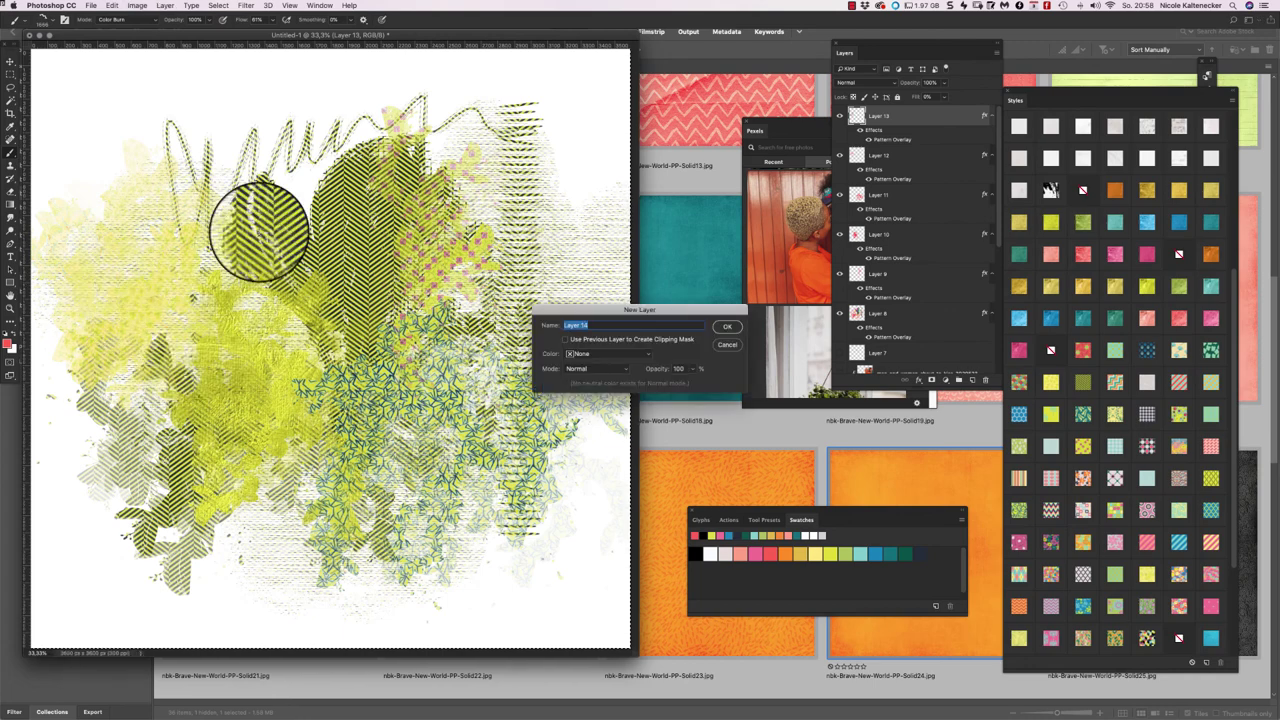
key("Return")
left_click(1083, 222)
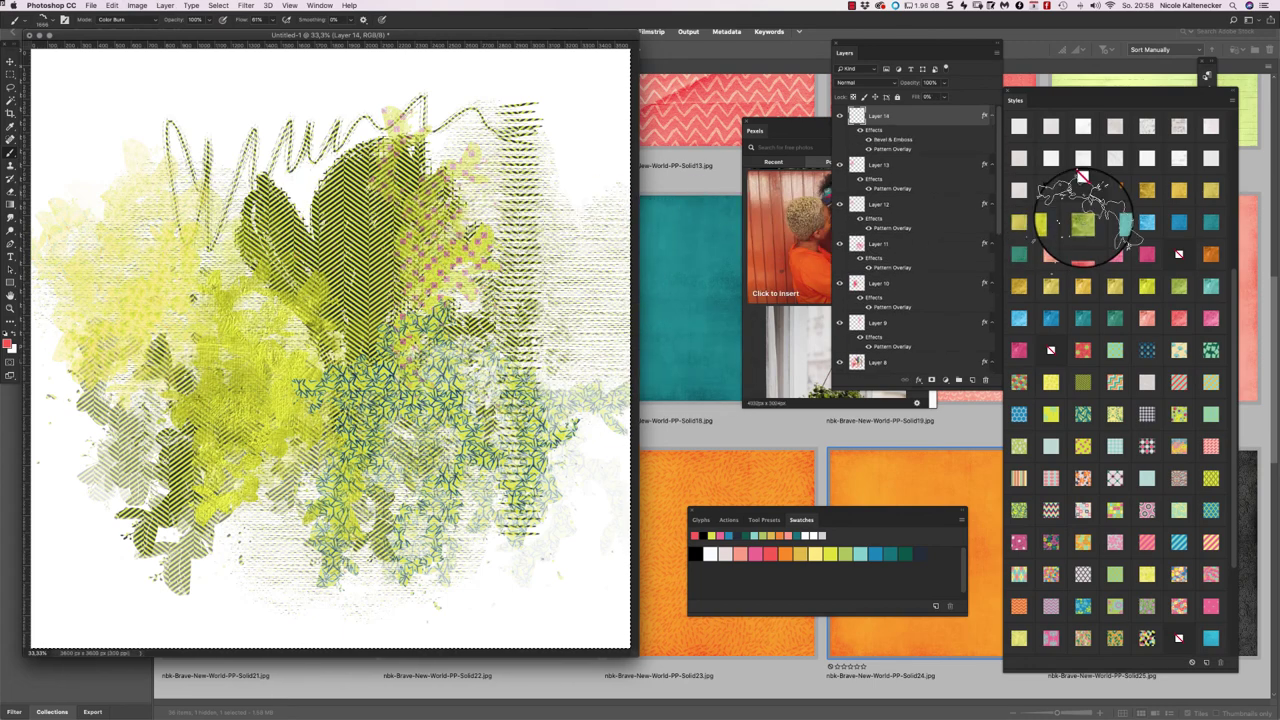
mouse_move(149, 257)
left_mouse_down()
mouse_move(144, 320)
mouse_move(110, 270)
mouse_move(241, 283)
mouse_move(246, 304)
mouse_move(233, 309)
mouse_move(278, 389)
mouse_move(320, 354)
mouse_move(340, 394)
mouse_move(583, 325)
left_mouse_up()
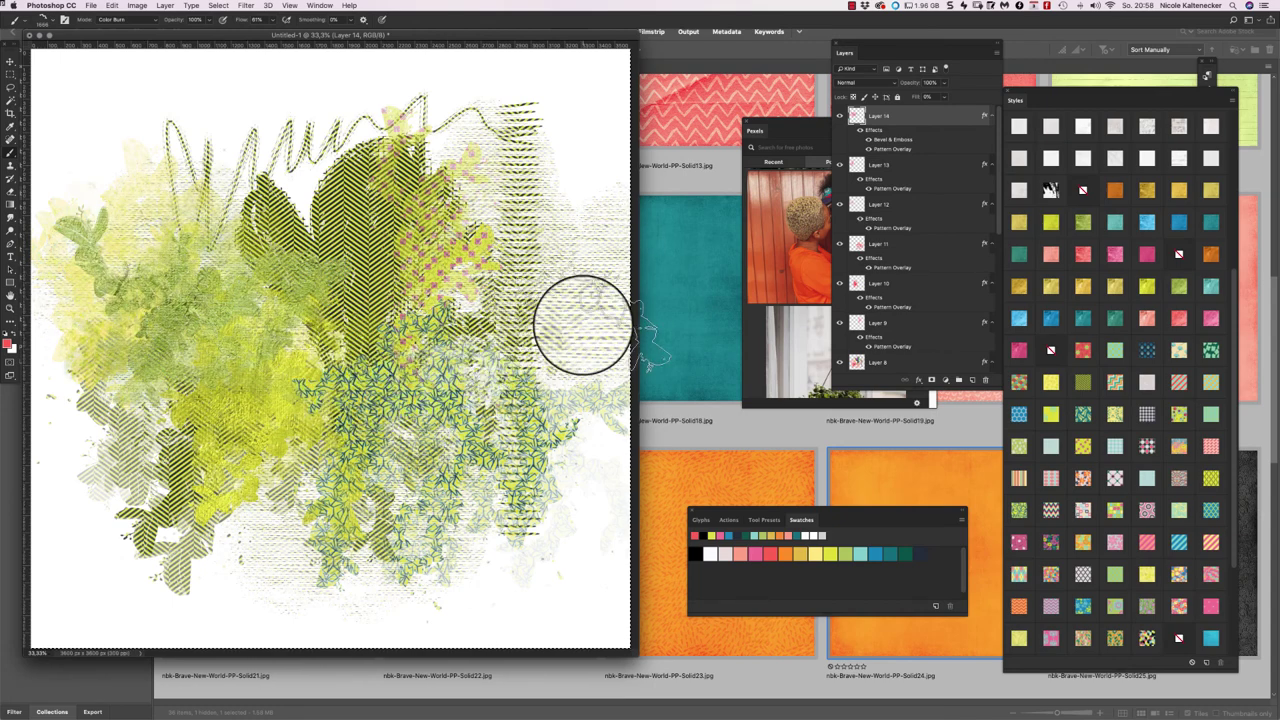
- On a new layer, paint leaves at the right edge of the artwork and apply the lime green lattice pattern style
key("super+shift+n")
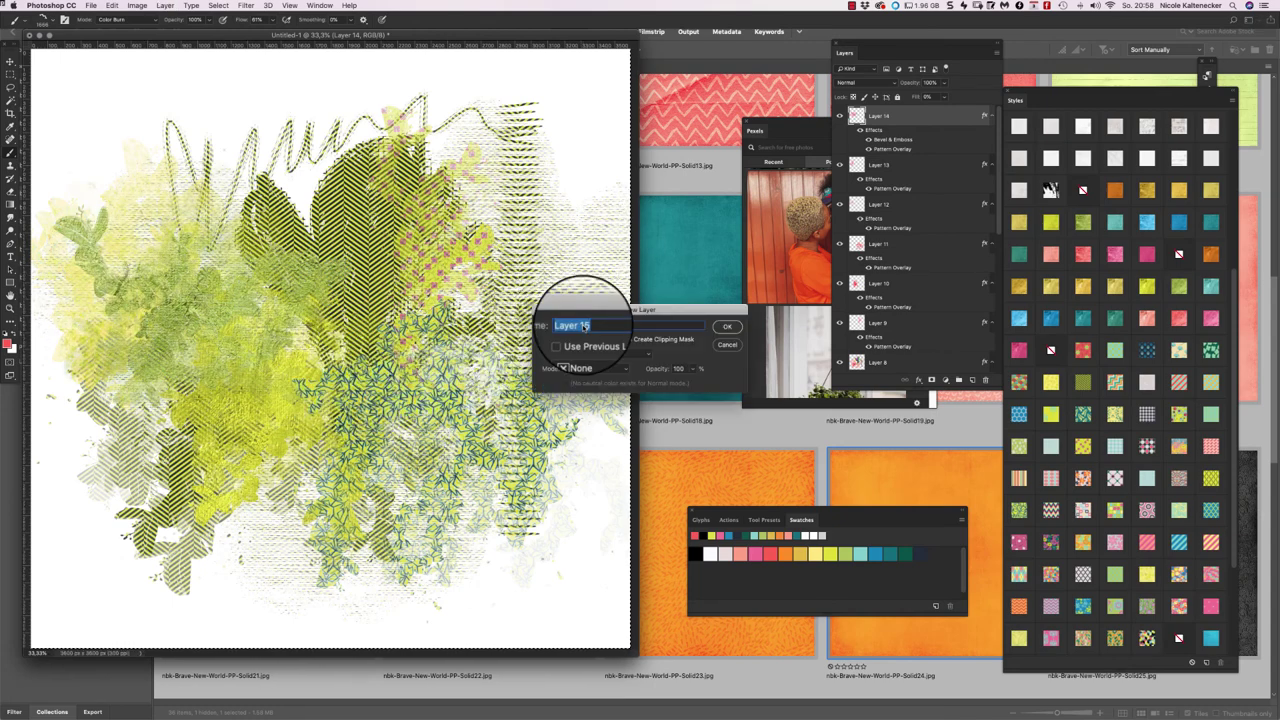
key("Return")
mouse_move(557, 371)
left_mouse_down()
mouse_move(534, 309)
mouse_move(529, 360)
mouse_move(555, 359)
mouse_move(527, 343)
left_mouse_up()
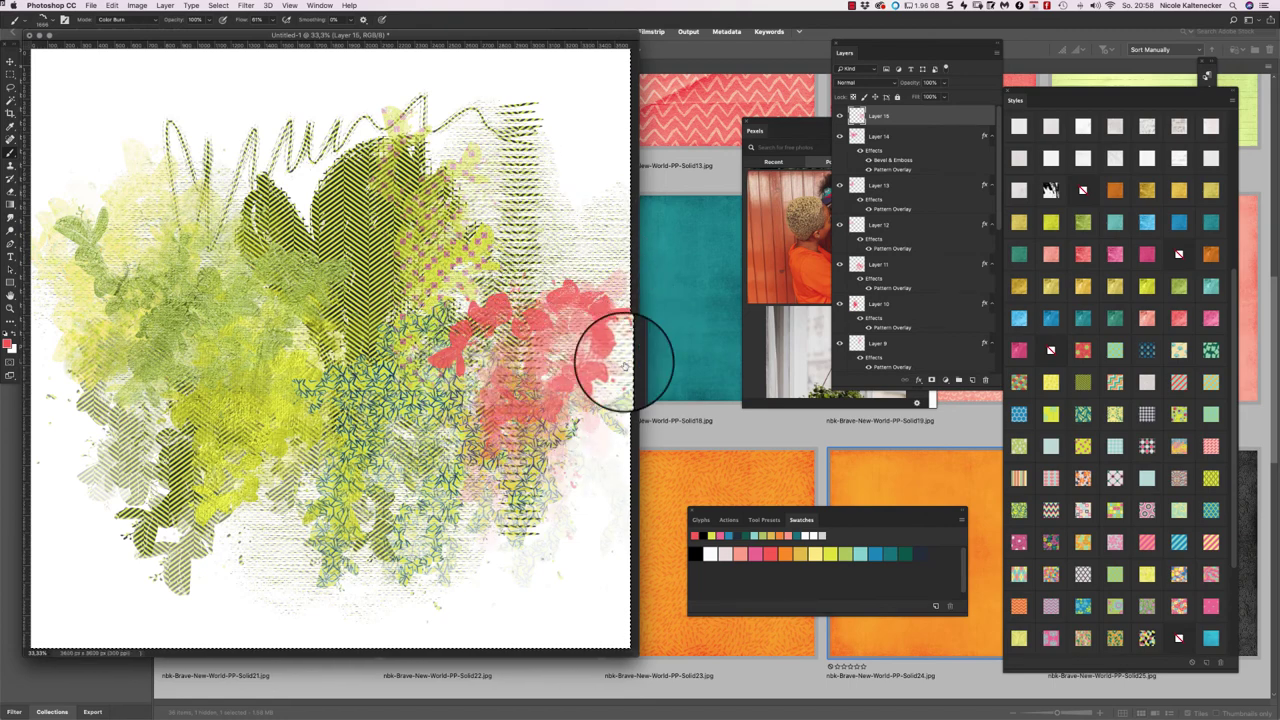
left_click(1210, 478)
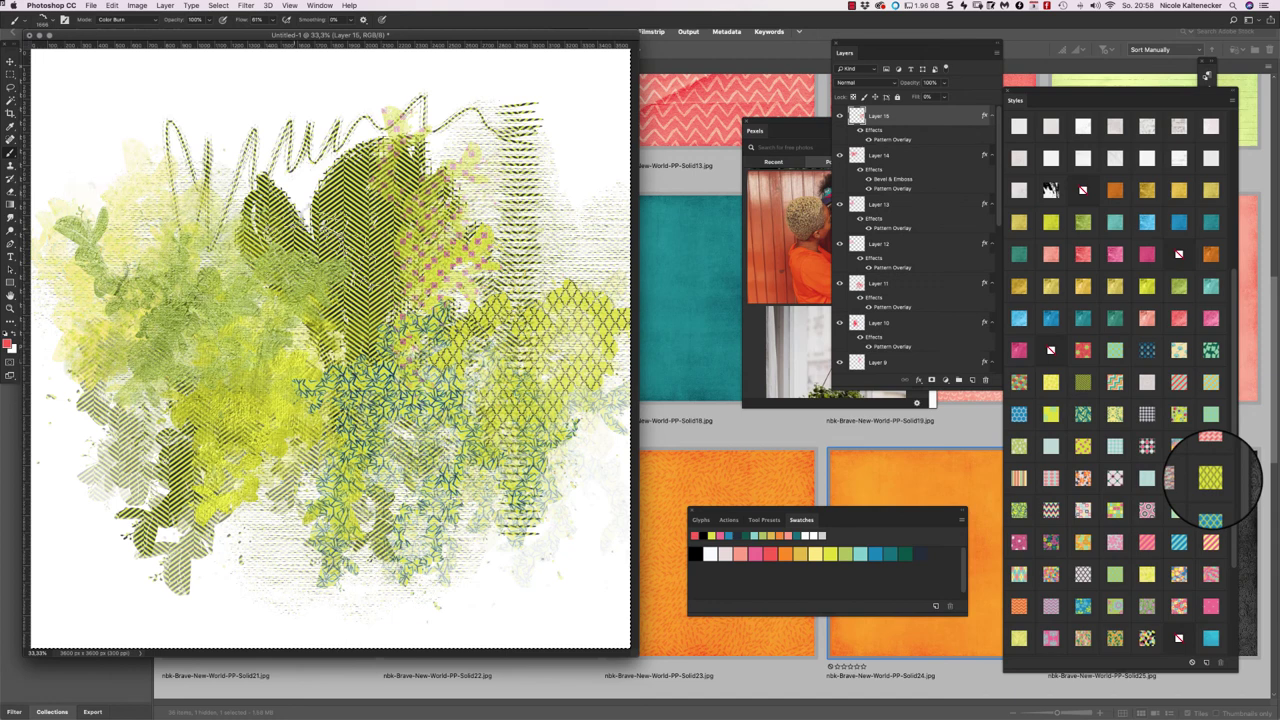
- On a new layer, apply the lime yellow style with dark dots and paint leaves across the middle of the artwork
key("super+shift+n")
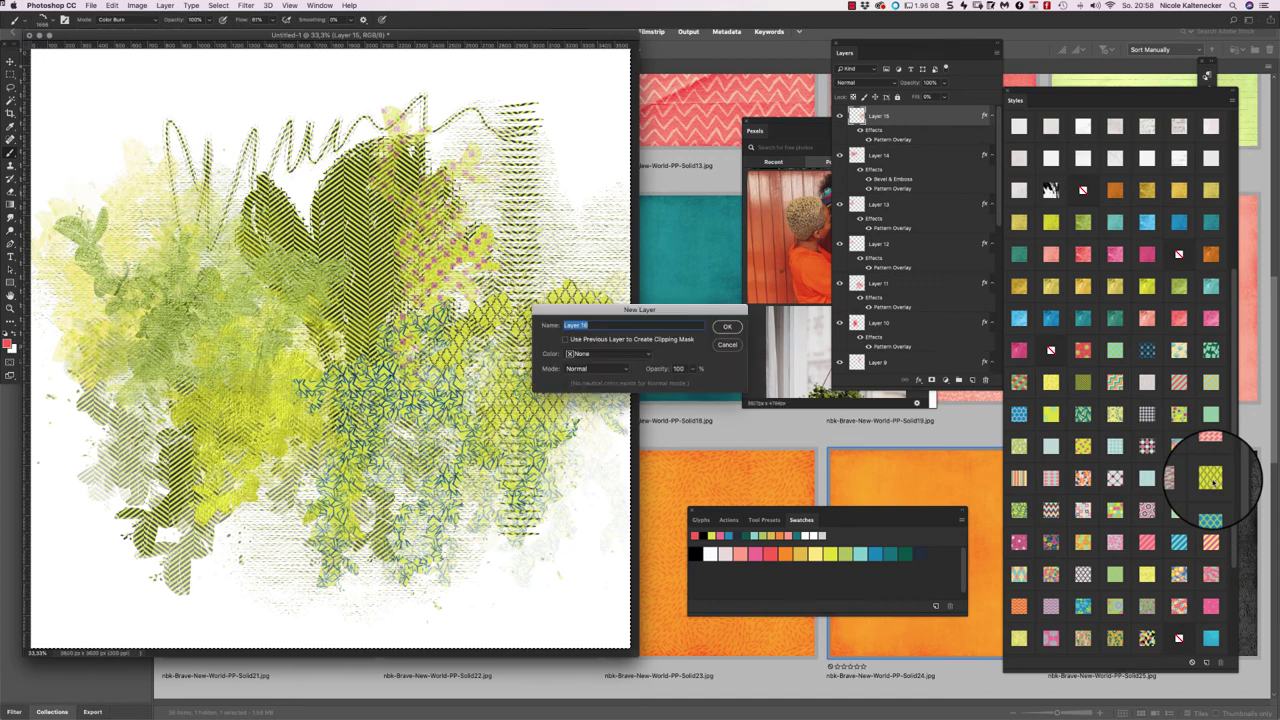
key("Return")
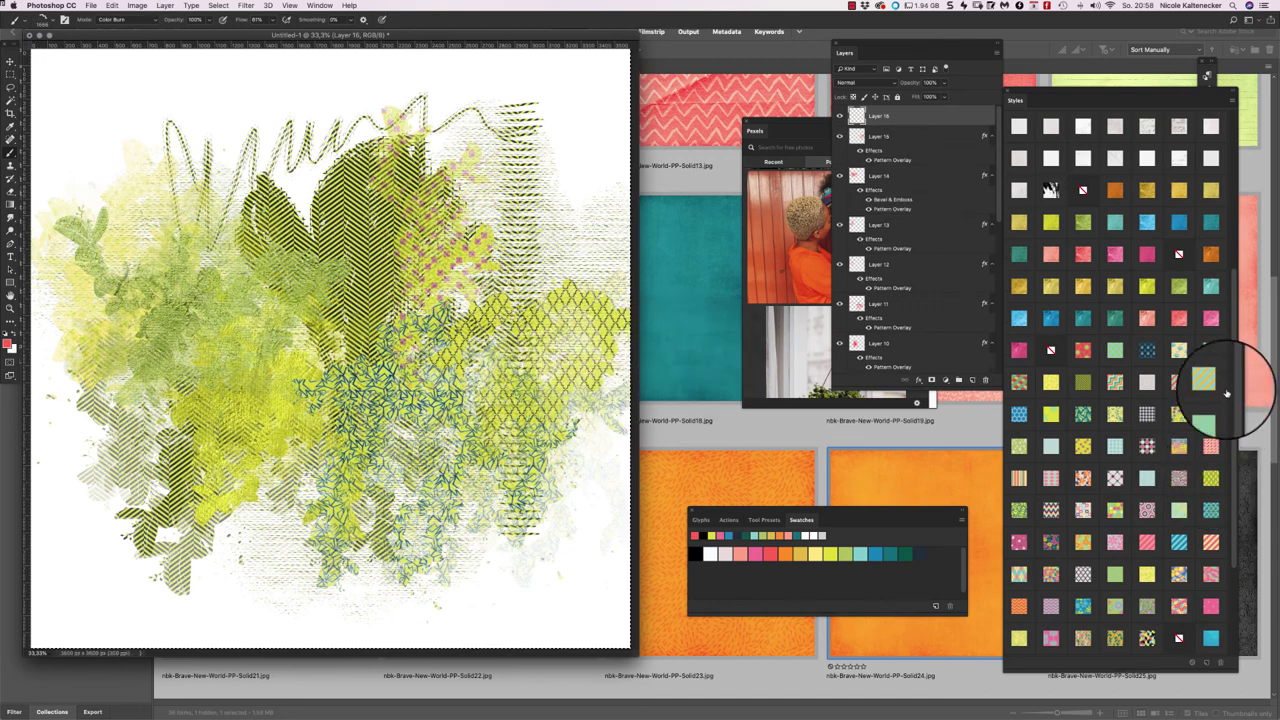
scroll(1180, 450, "down", 5)
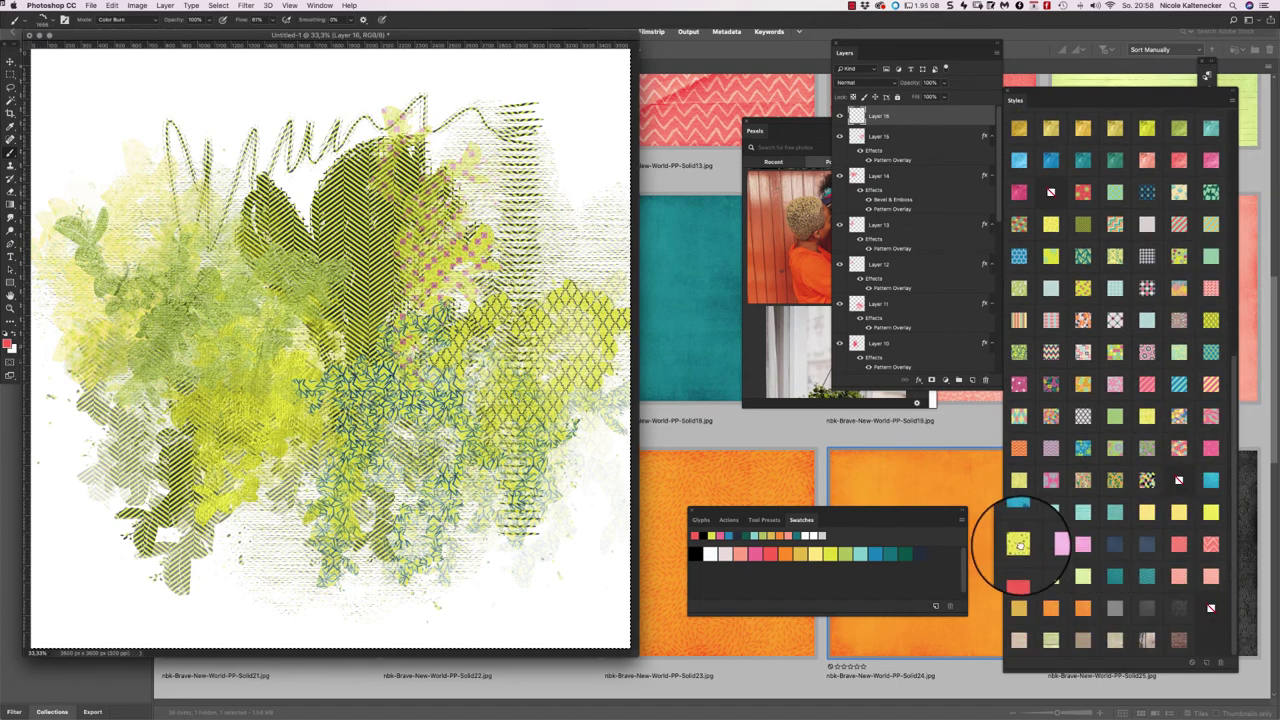
left_click(1018, 543)
mouse_move(480, 286)
left_mouse_down()
mouse_move(548, 336)
mouse_move(578, 283)
mouse_move(562, 268)
mouse_move(437, 370)
mouse_move(209, 352)
mouse_move(233, 417)
mouse_move(304, 441)
mouse_move(377, 547)
mouse_move(528, 495)
left_mouse_up()
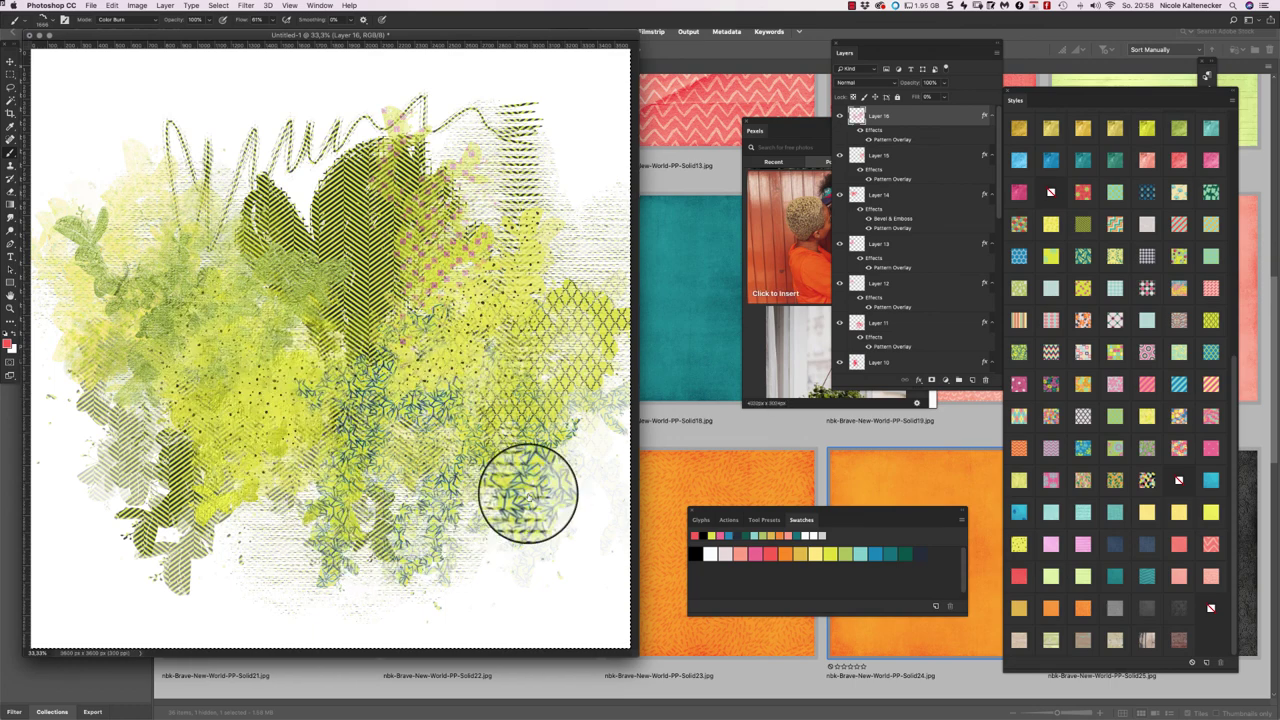
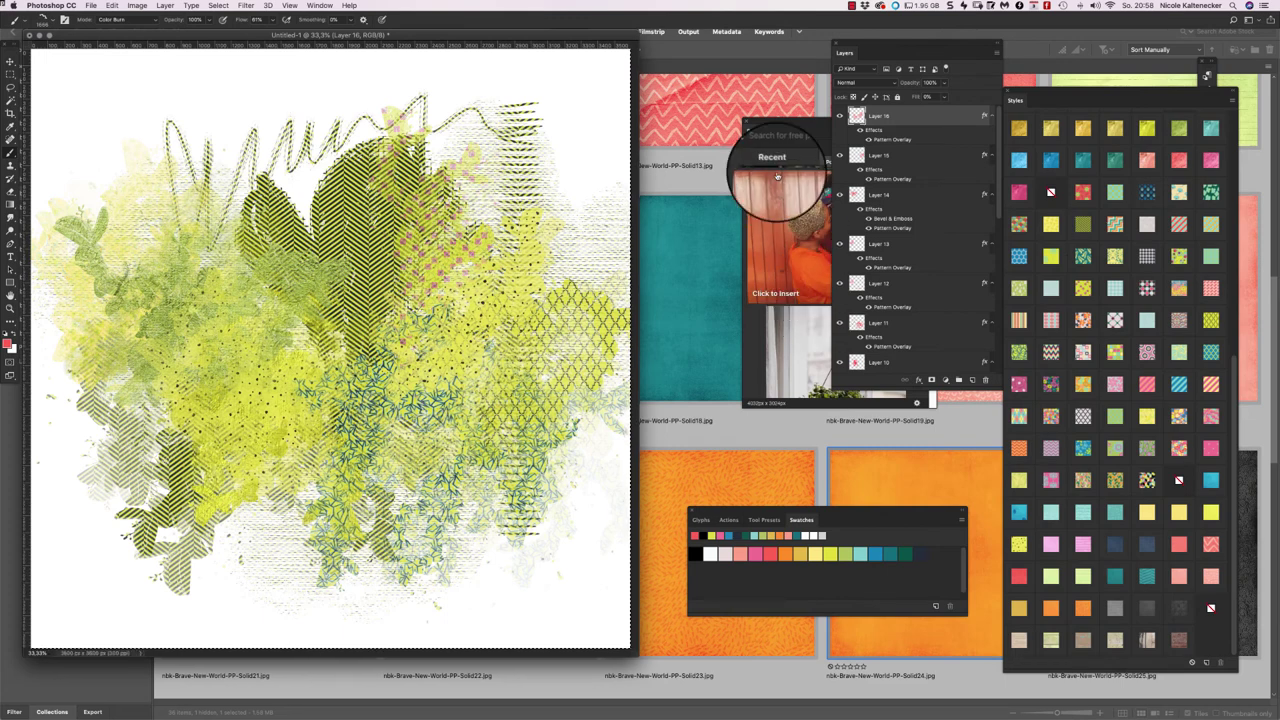
- Switch to Safari, open Pinterest and search for "intuitive painting"
mouse_move(528, 710)
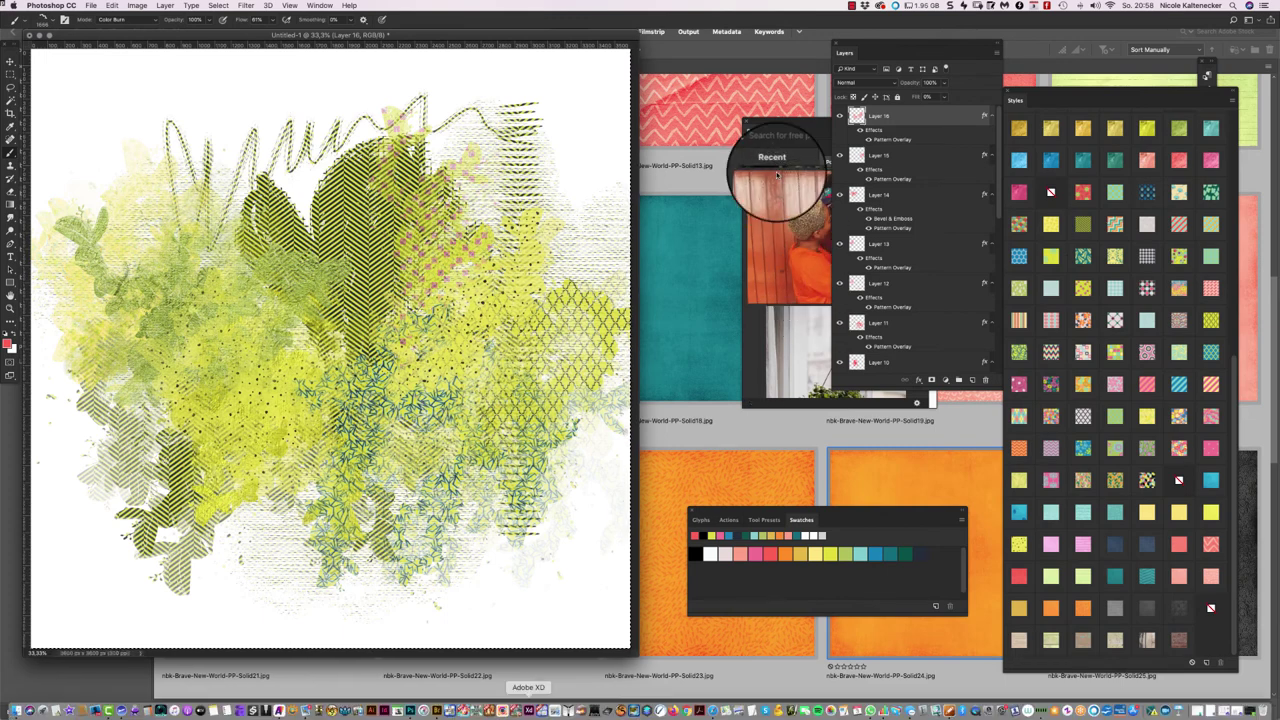
left_click(706, 708)
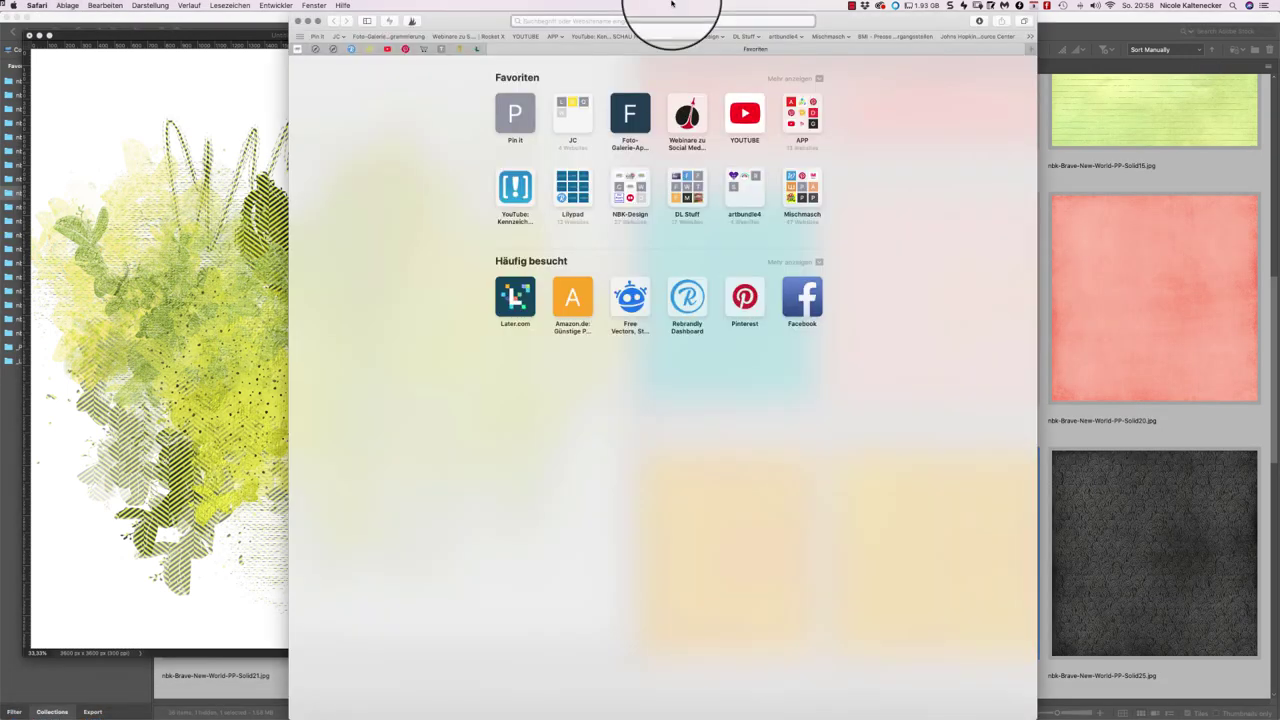
left_click(416, 49)
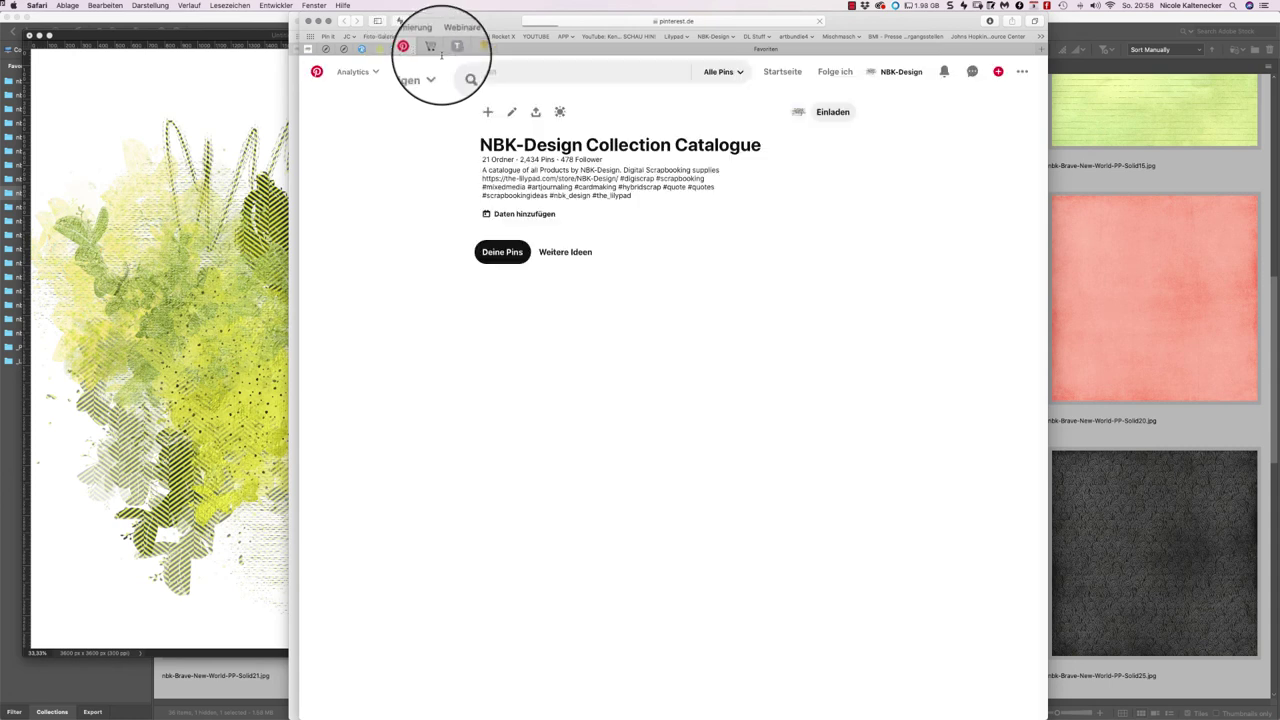
left_click(516, 72)
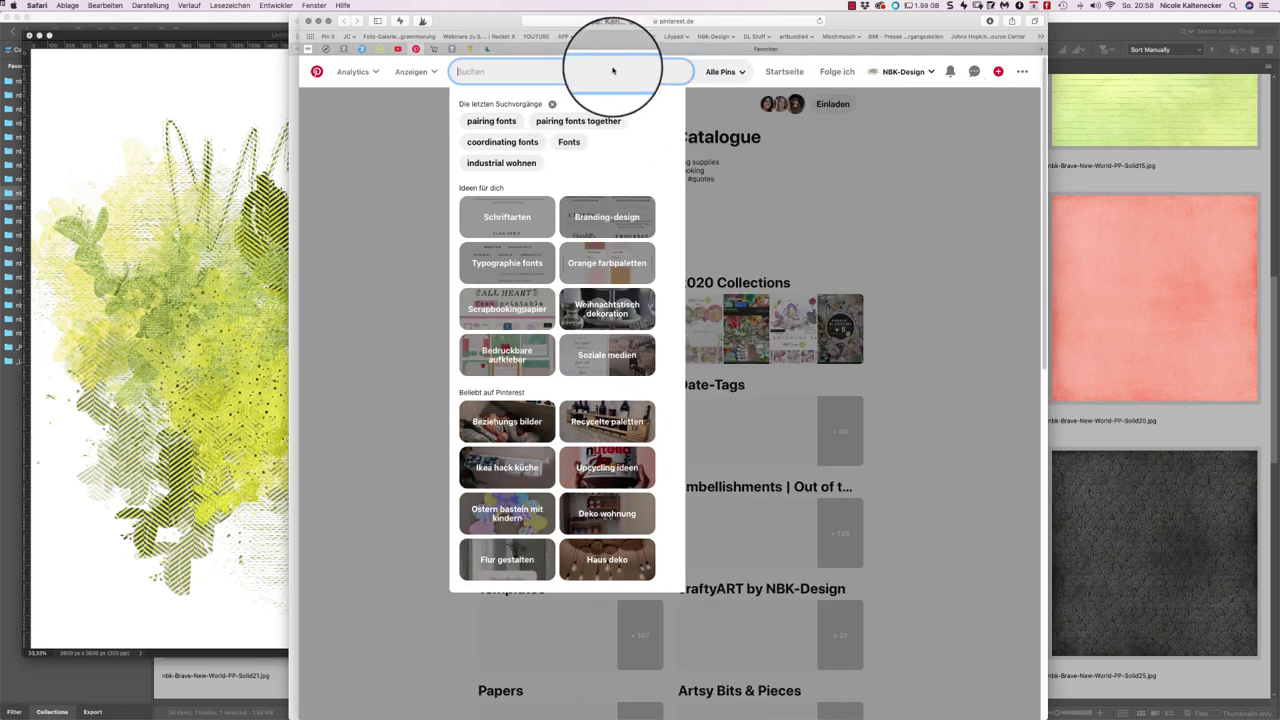
left_click(983, 166)
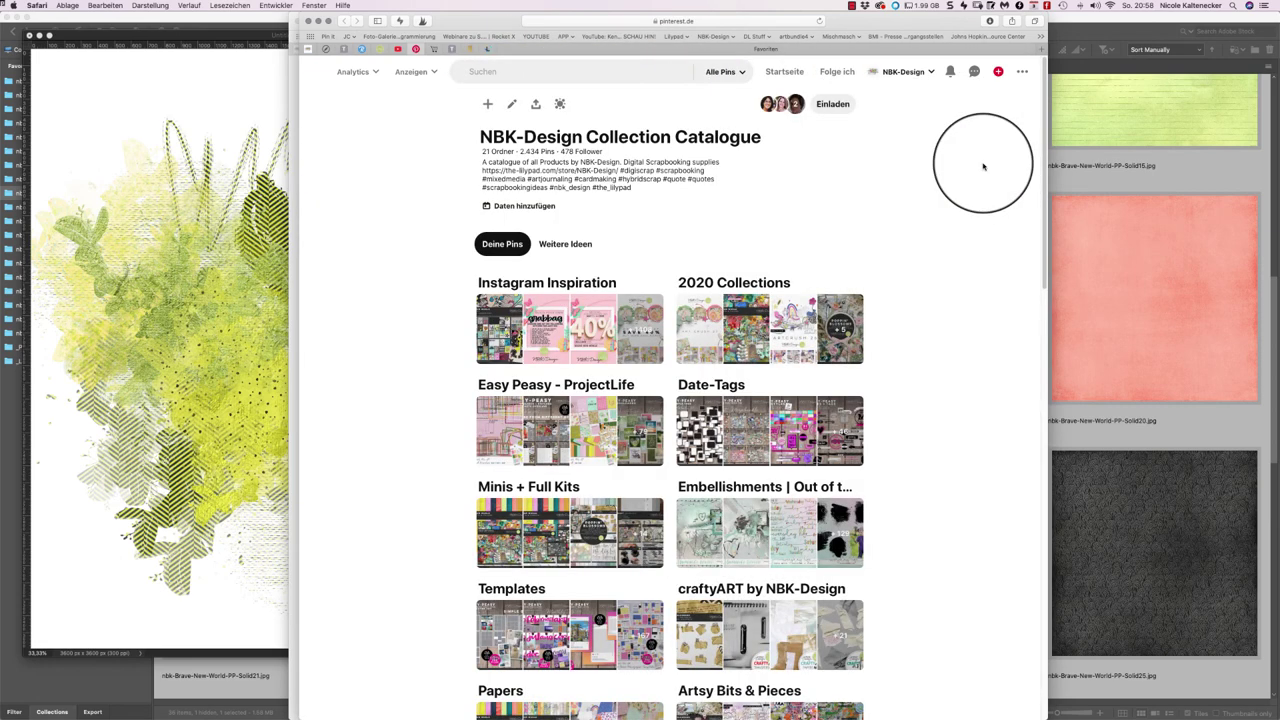
left_click(530, 60)
left_click(533, 60)
left_click(538, 63)
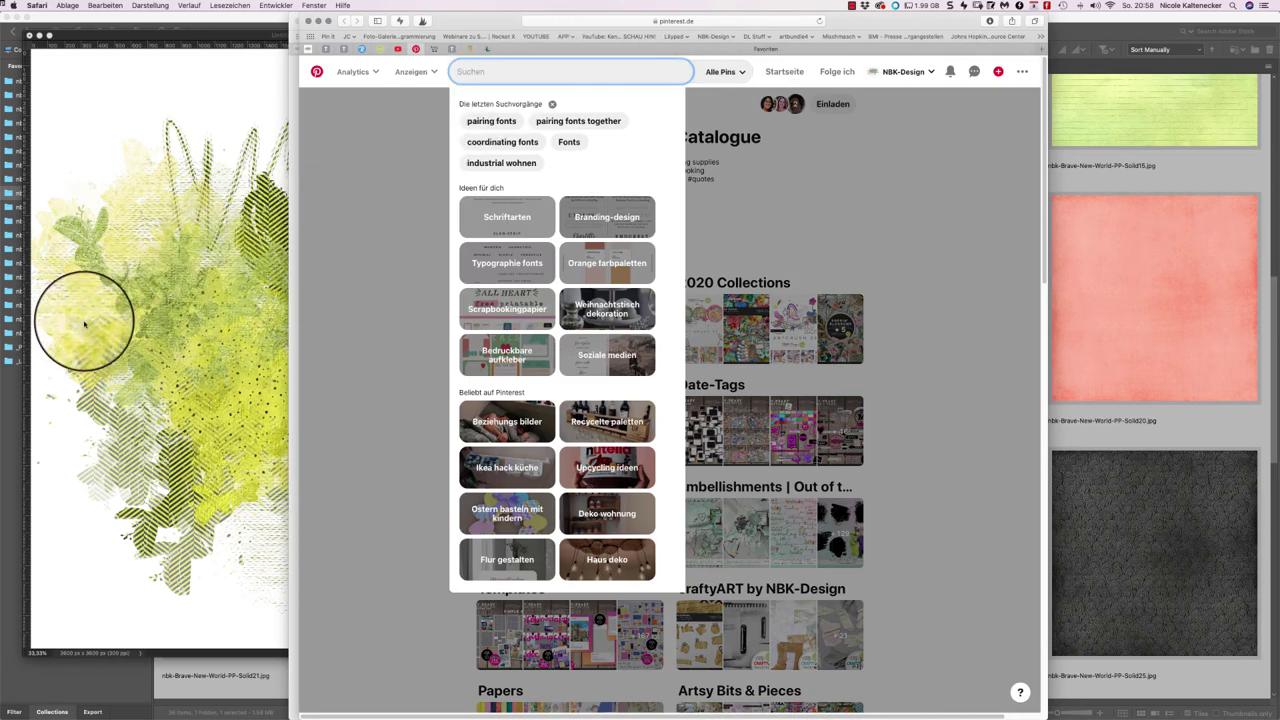
type("c")
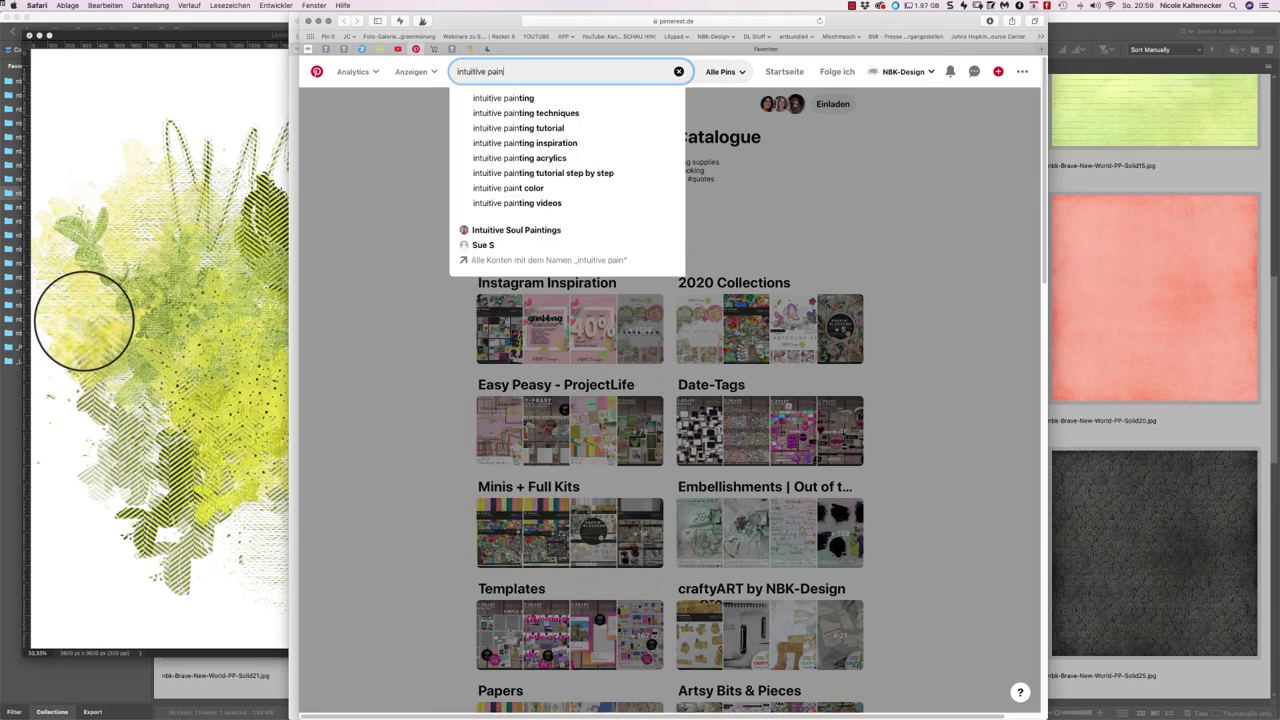
left_click(509, 98)
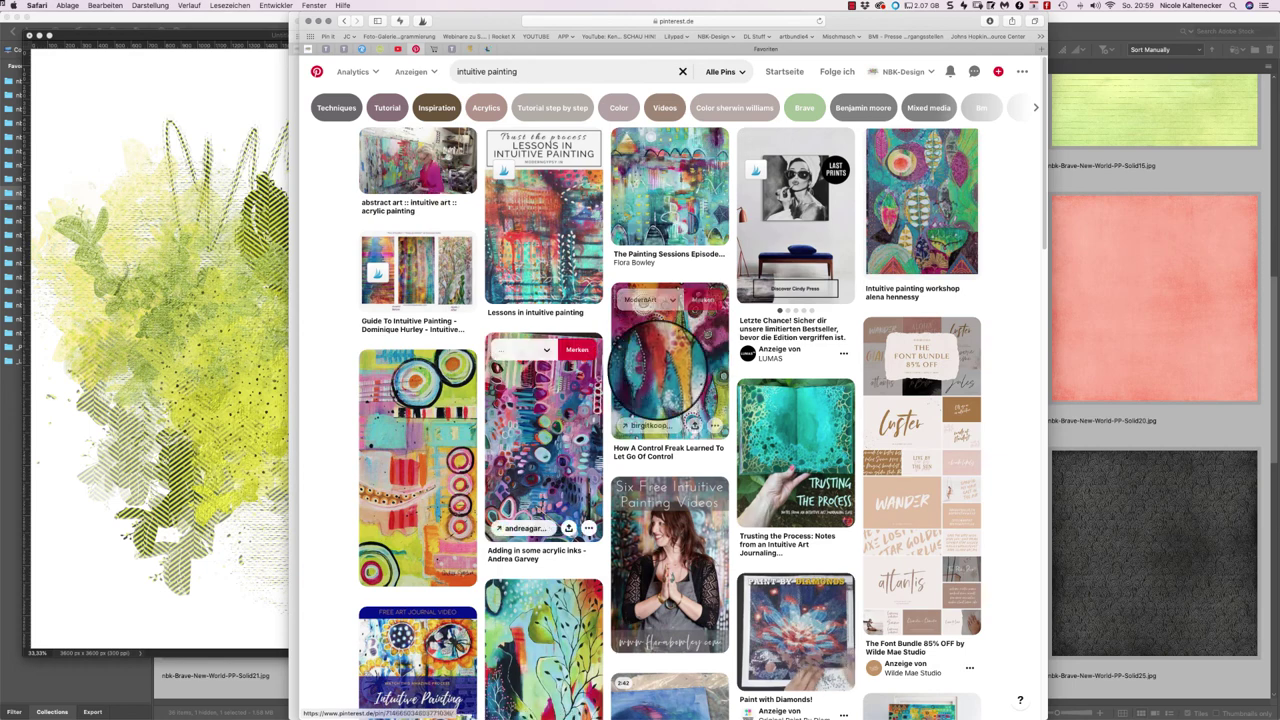
- Open the pin "Push Past Ordinary: Intuitive Painting Within A Framework" showing the colourful abstract with stacked circles
left_click(420, 440)
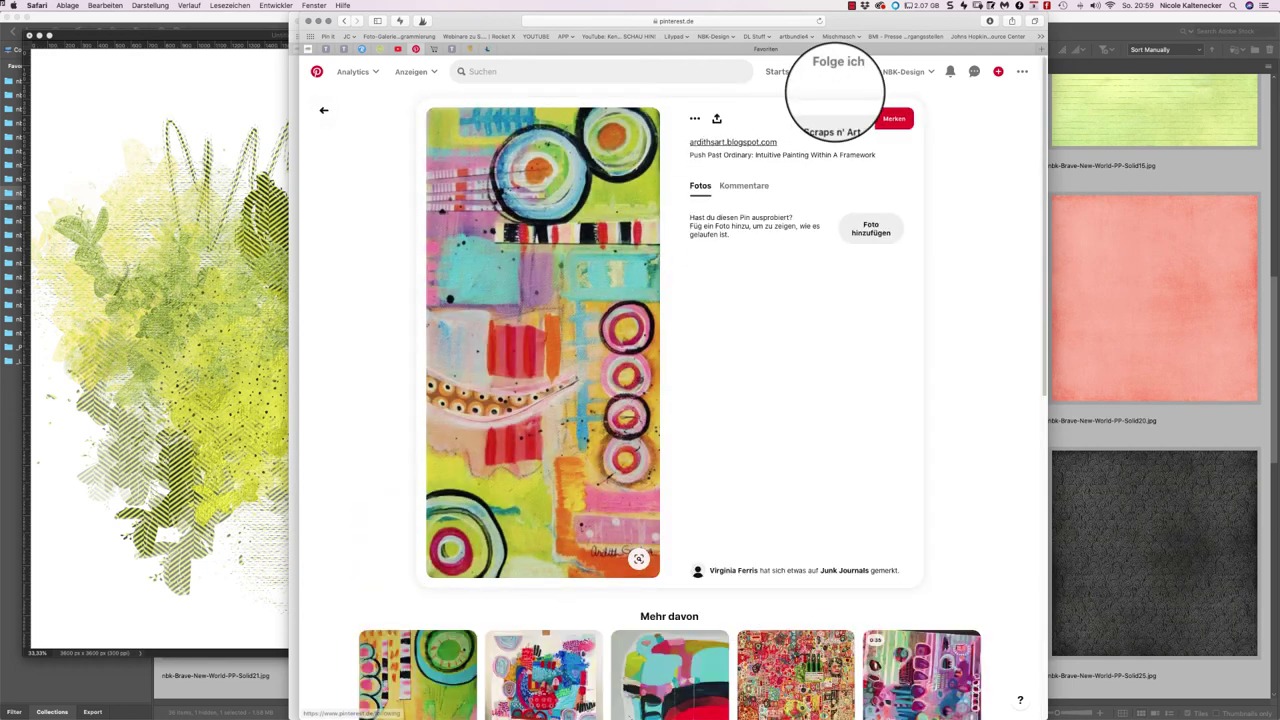
right_click(643, 246)
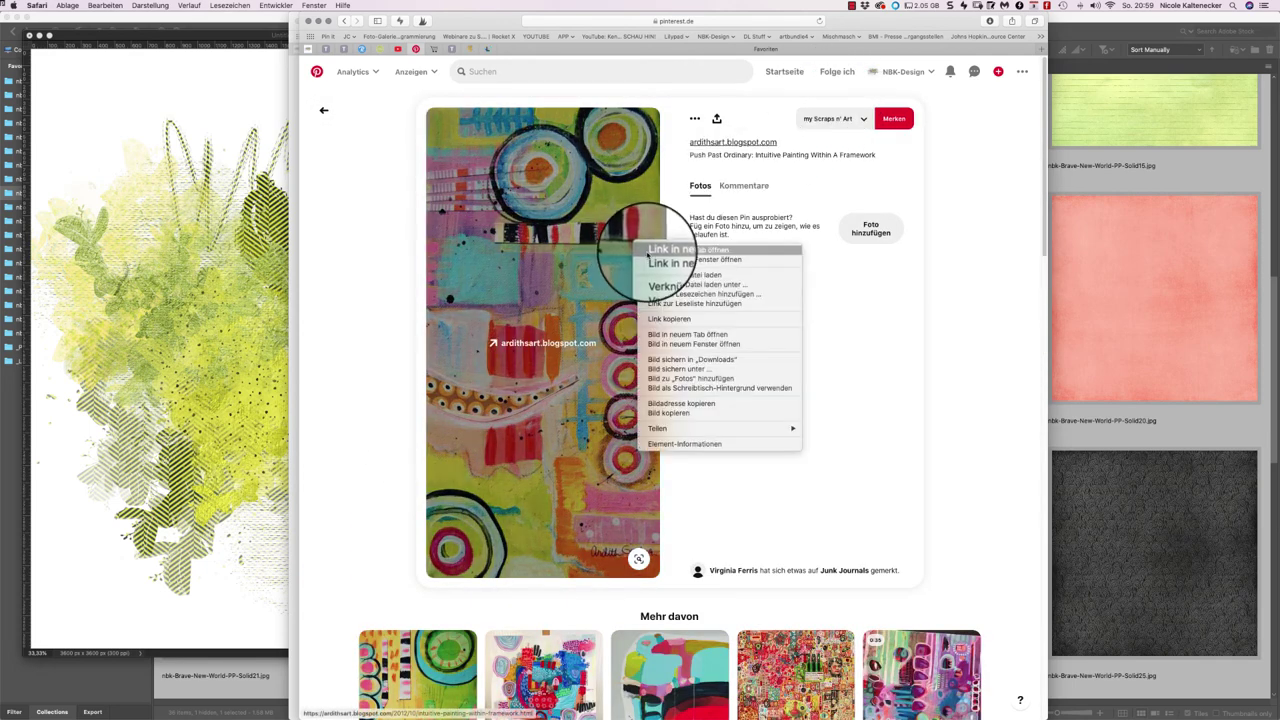
left_click(608, 58)
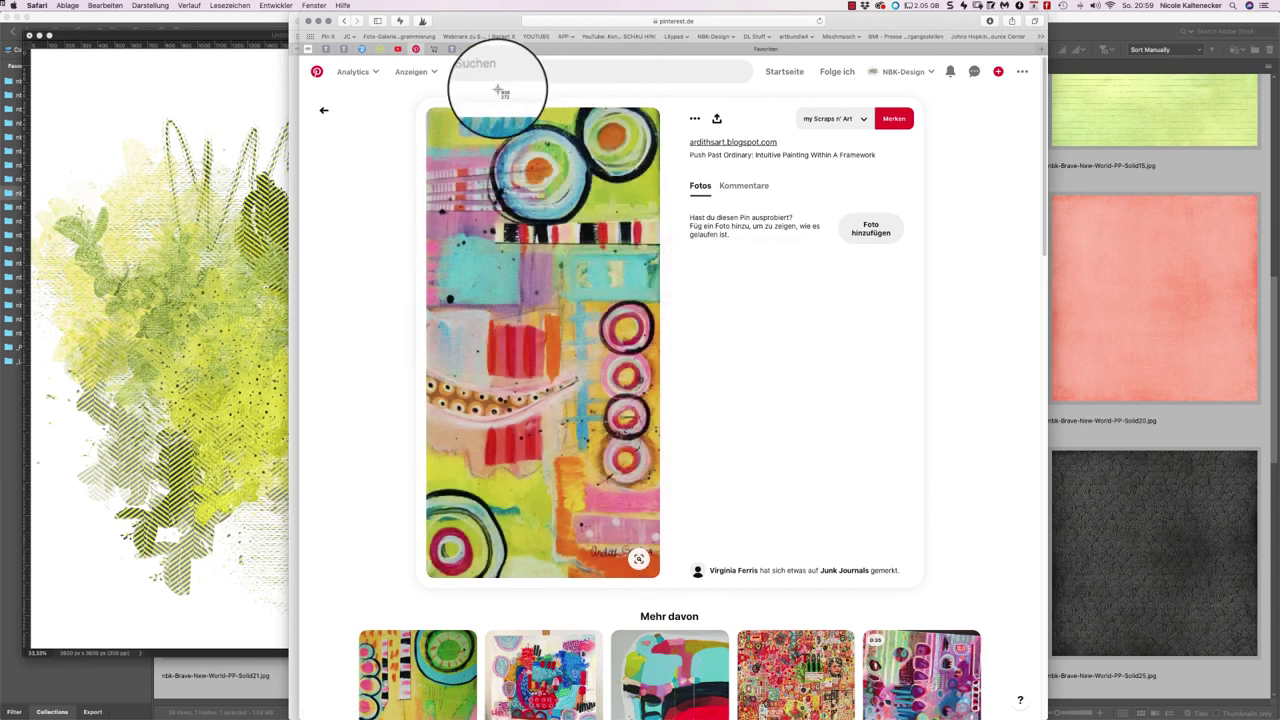
left_click_drag(427, 108, 657, 578)
left_click(177, 289)
key("super+v")
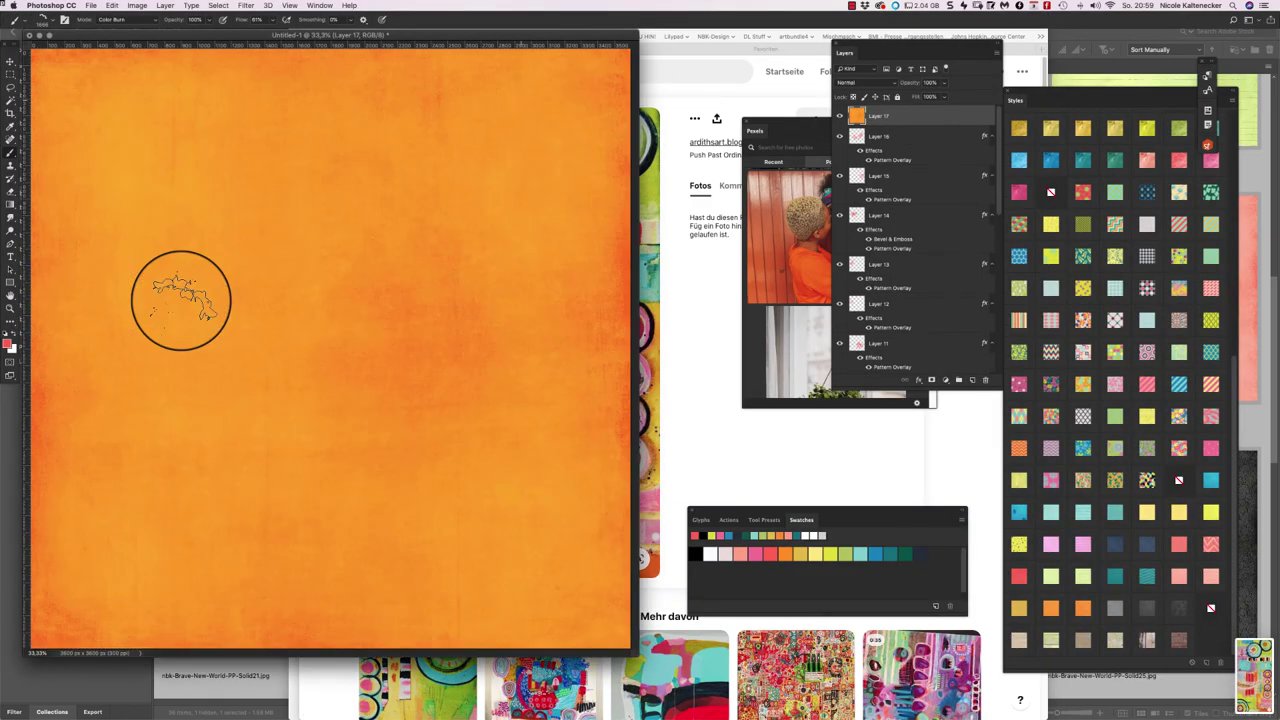
key("super+z")
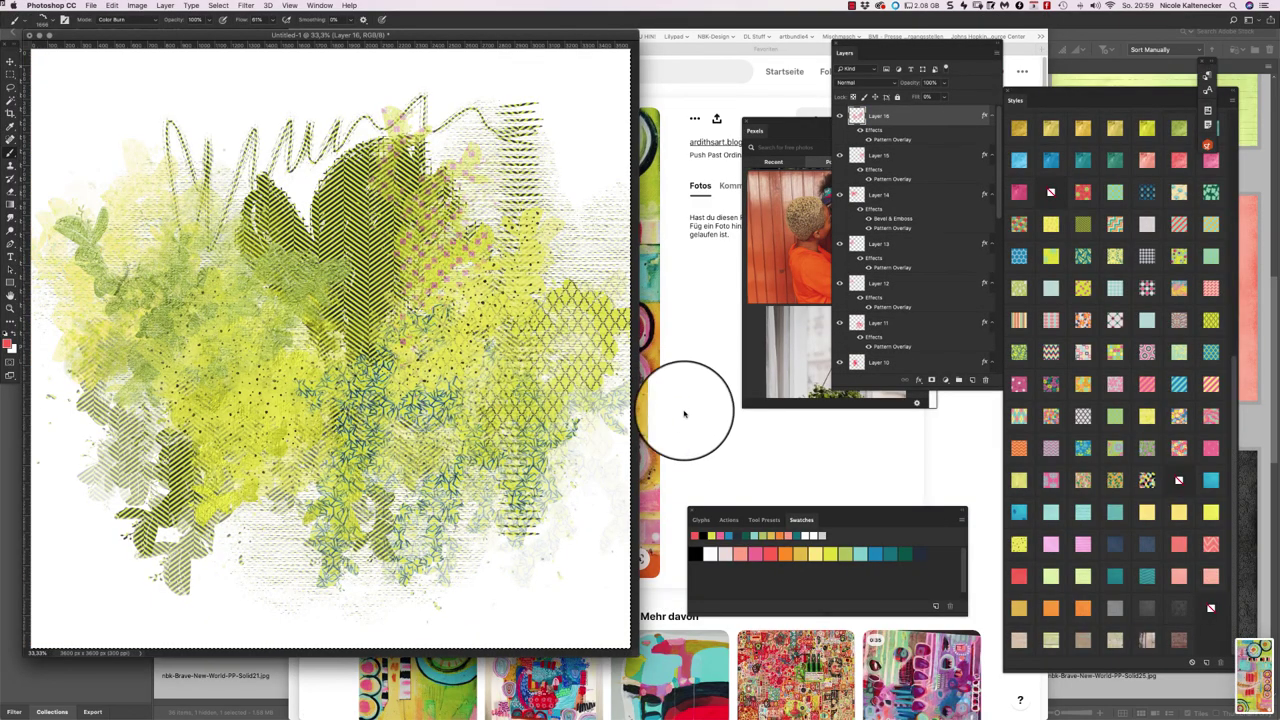
- Copy a screen capture of the pinned painting, clear the Photoshop document down to its white background and paste the capture
left_click(703, 417)
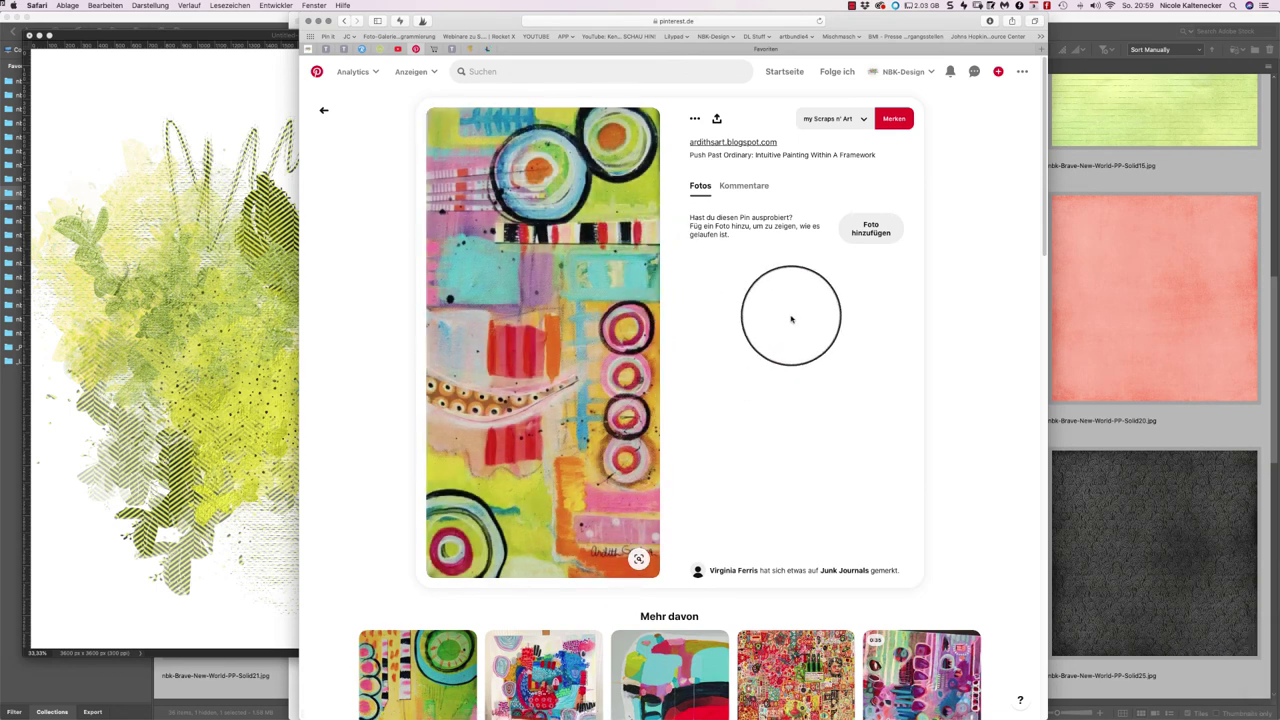
left_click_drag(428, 109, 660, 578)
left_click(166, 348)
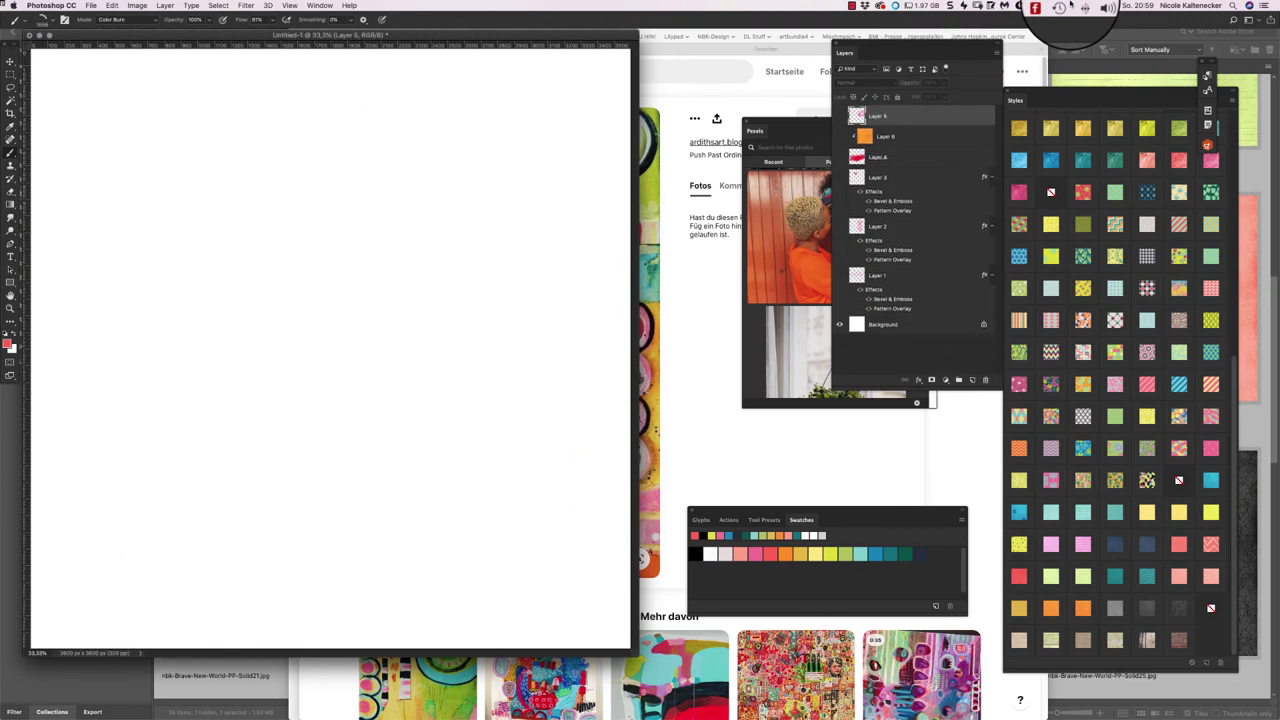
key("super+alt+z")
key("super+alt+z")
key("super+alt+z")
key("super+v")
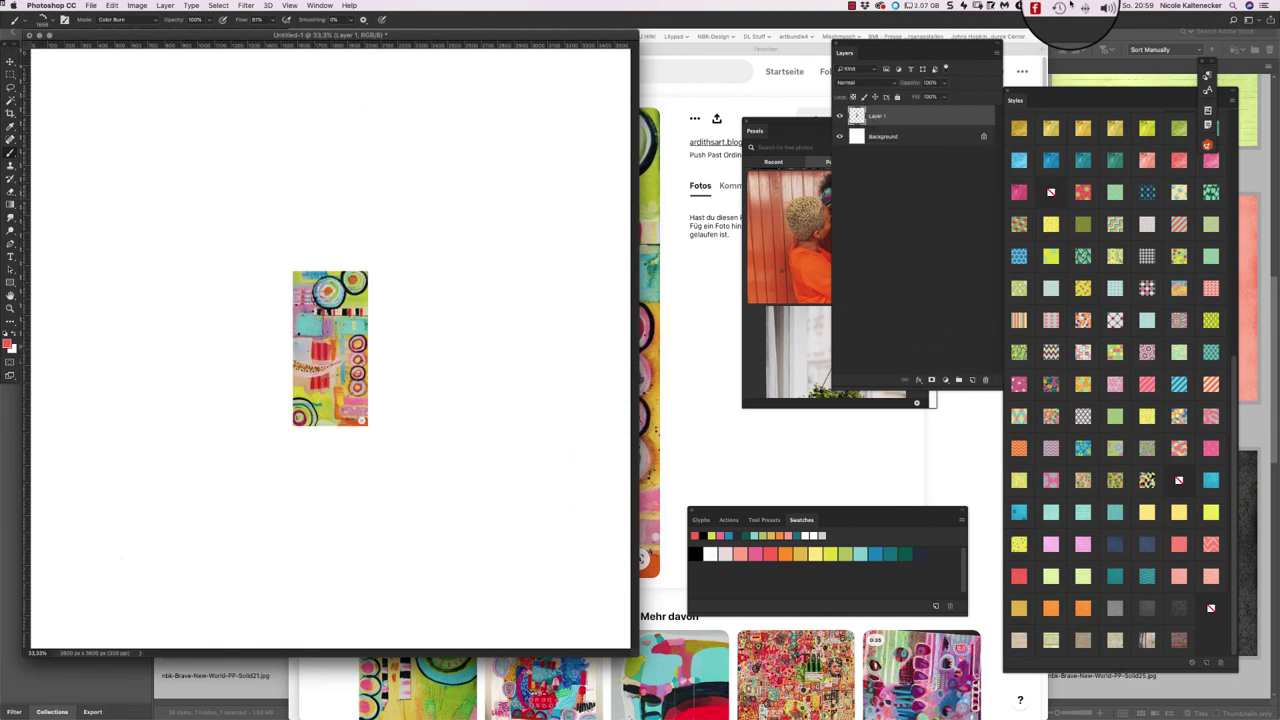
- Scale the pasted painting up proportionally from its centre until it fills the full height of the canvas
key("super+t")
left_click_drag(401, 254, 512, 40)
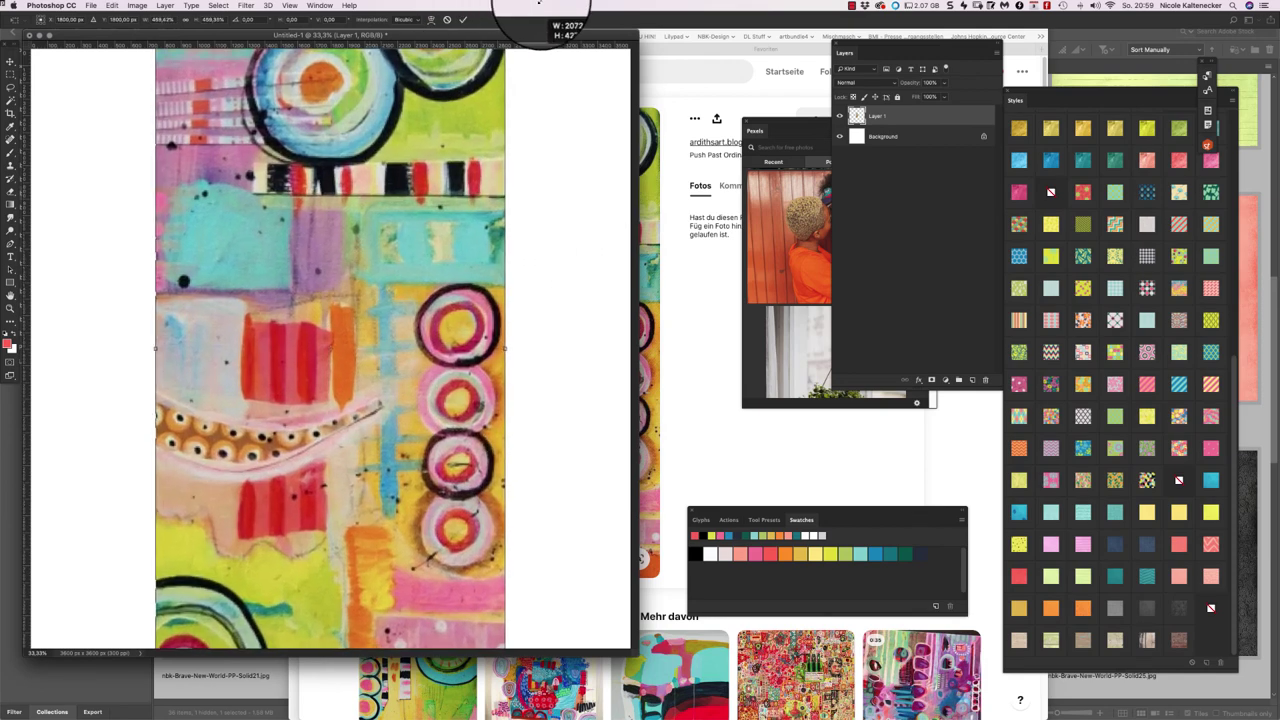
key("Return")
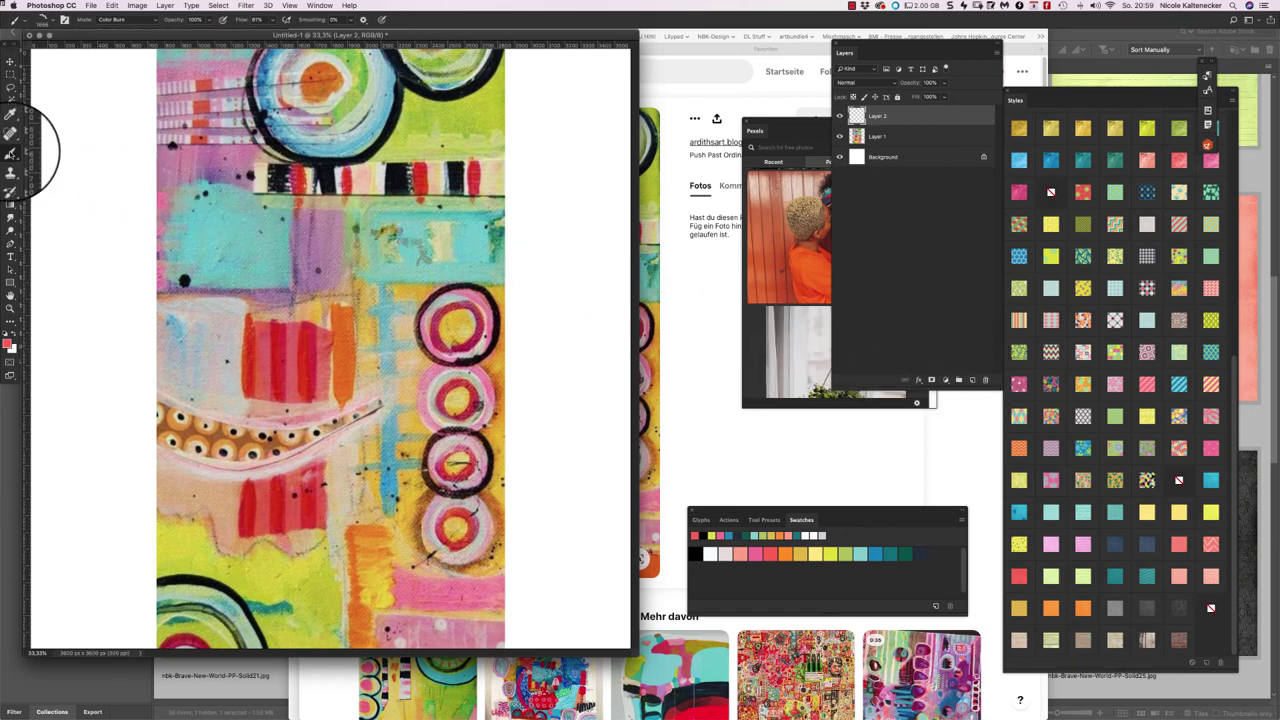
- With the Scratchy pen brush, trace the top two circles of the painting's four-circle column in red, each on its own new layer
right_click(397, 306)
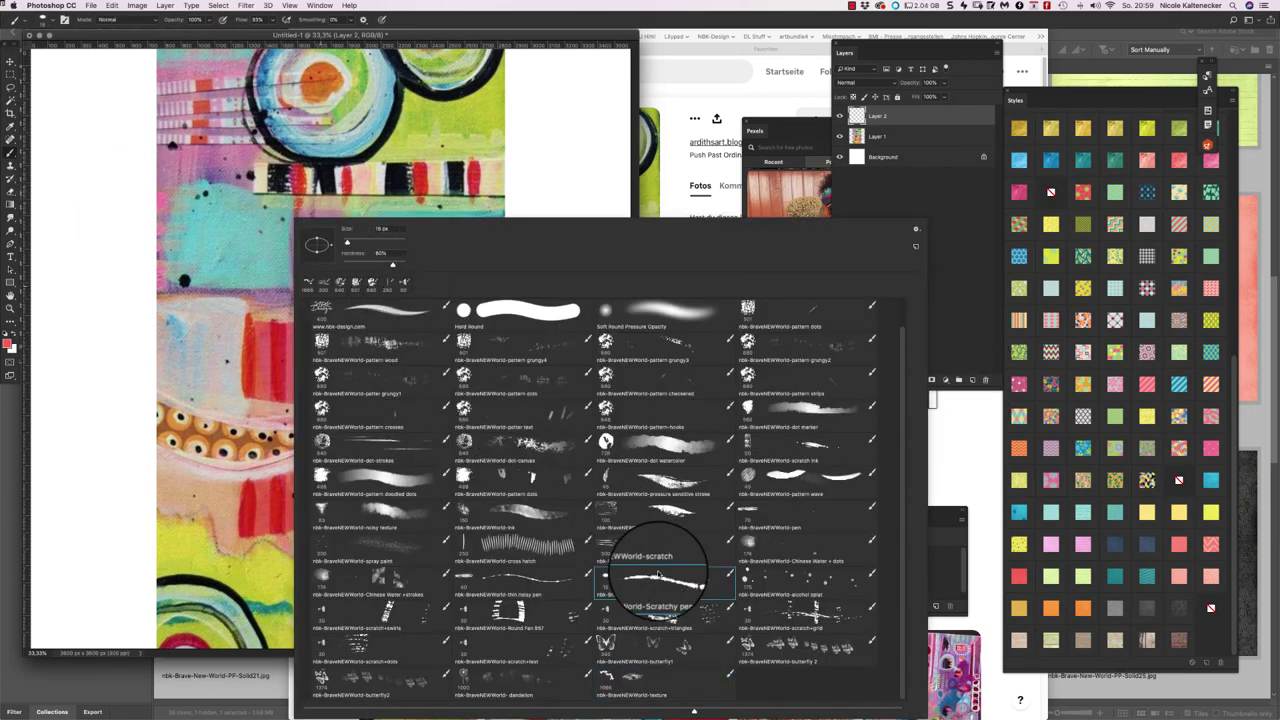
double_click(657, 575)
mouse_move(420, 300)
left_mouse_down()
mouse_move(452, 277)
mouse_move(468, 360)
mouse_move(438, 285)
mouse_move(477, 355)
mouse_move(406, 306)
mouse_move(404, 320)
mouse_move(419, 289)
left_mouse_up()
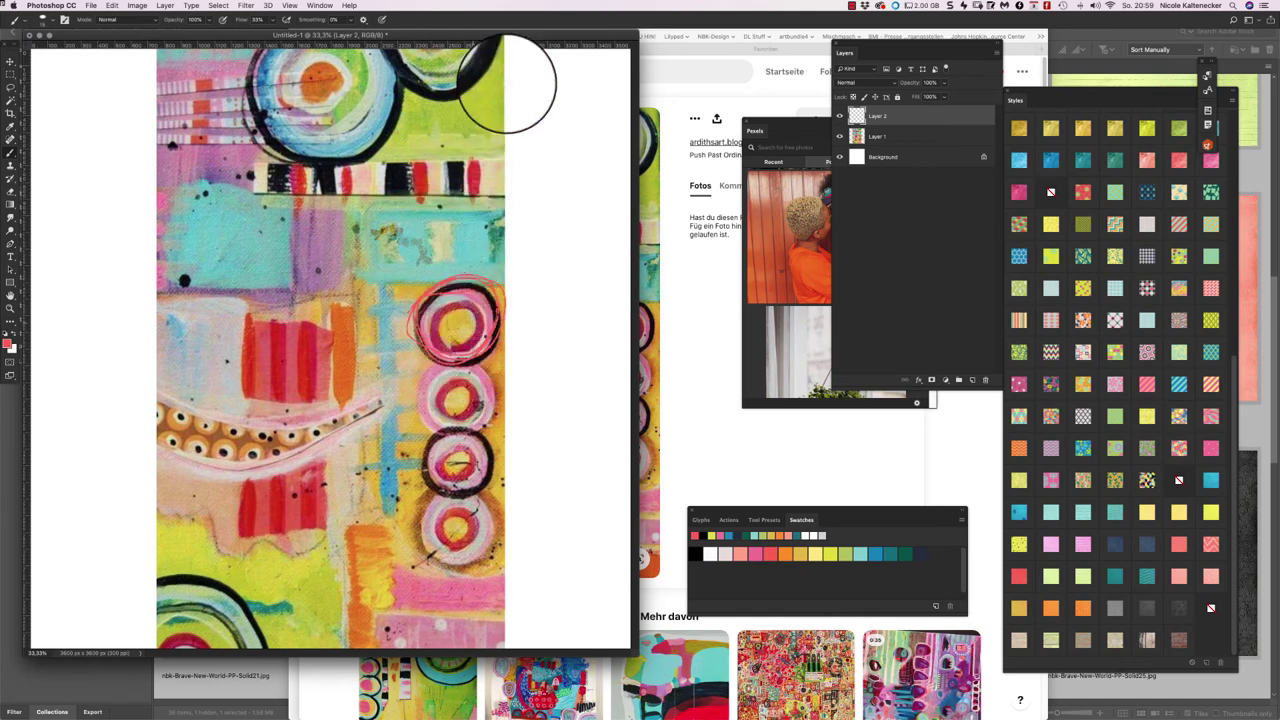
key("ctrl+shift+n")
key("Return")
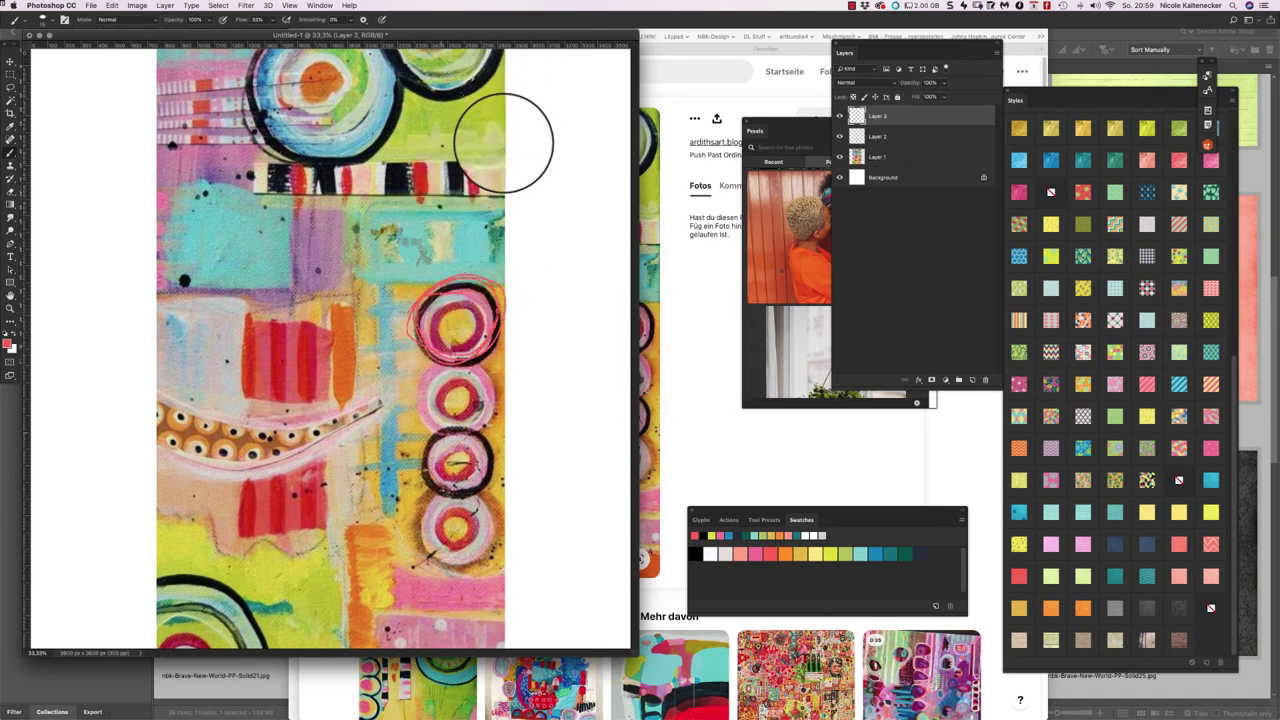
left_click_drag(406, 371, 477, 337)
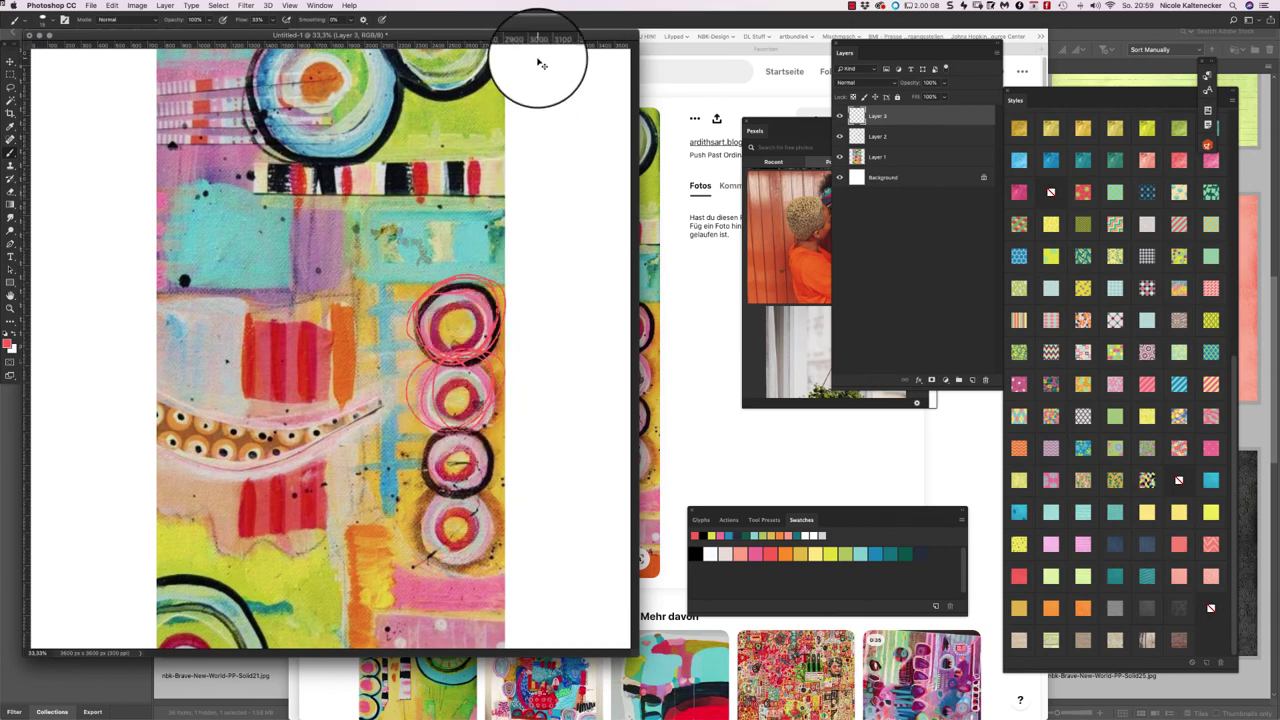
- Trace the third and fourth circles of the column with red scribbled rings, each on its own new layer
key("ctrl+shift+n")
key("Return")
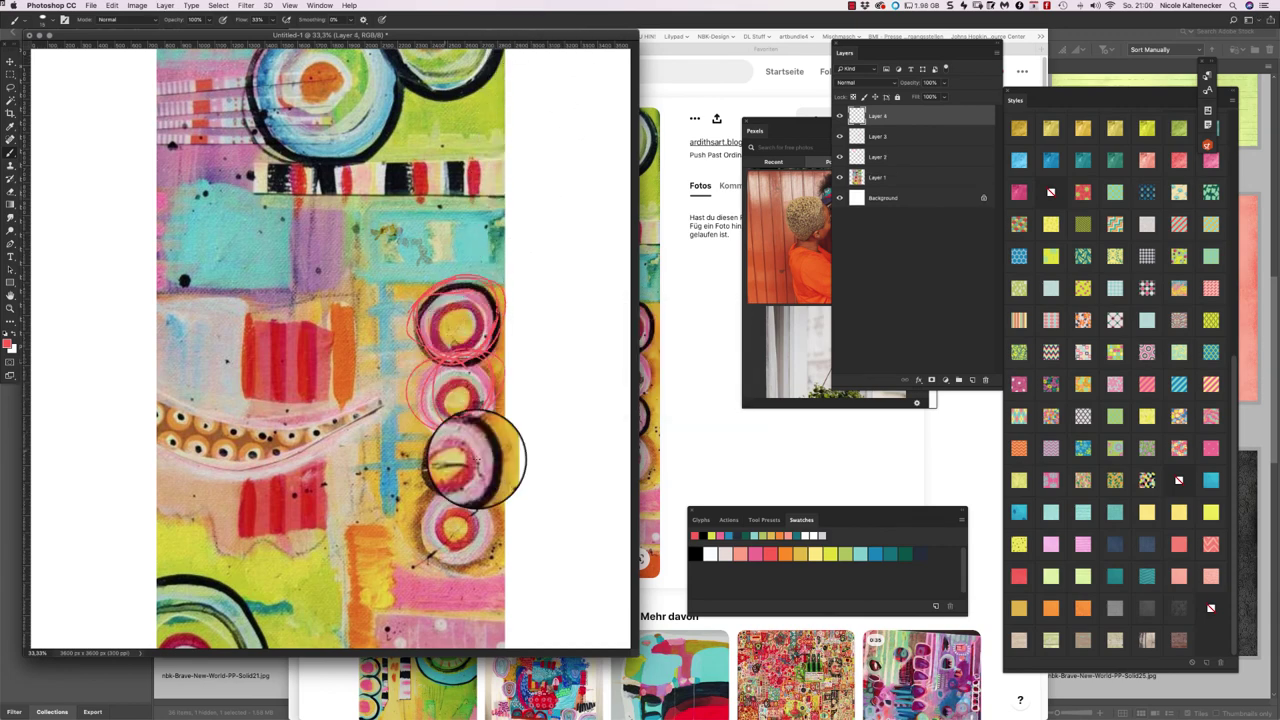
left_click_drag(449, 480, 430, 477)
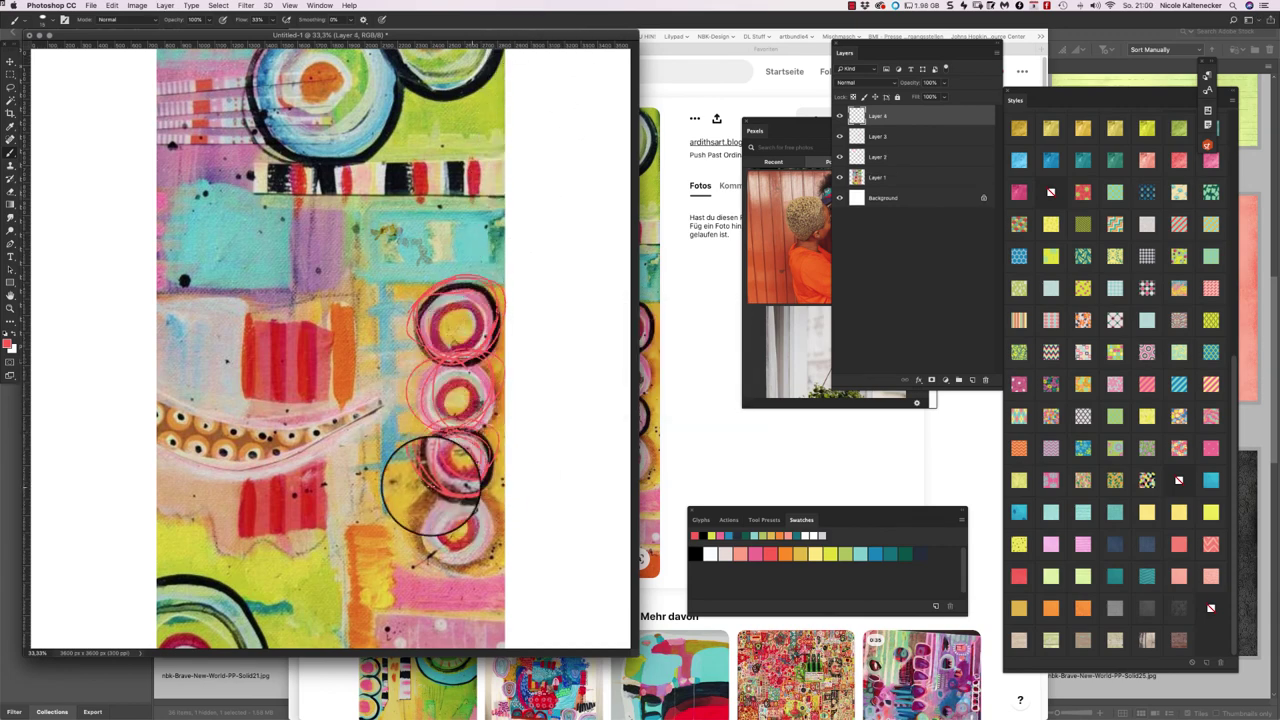
key("ctrl+shift+n")
key("Return")
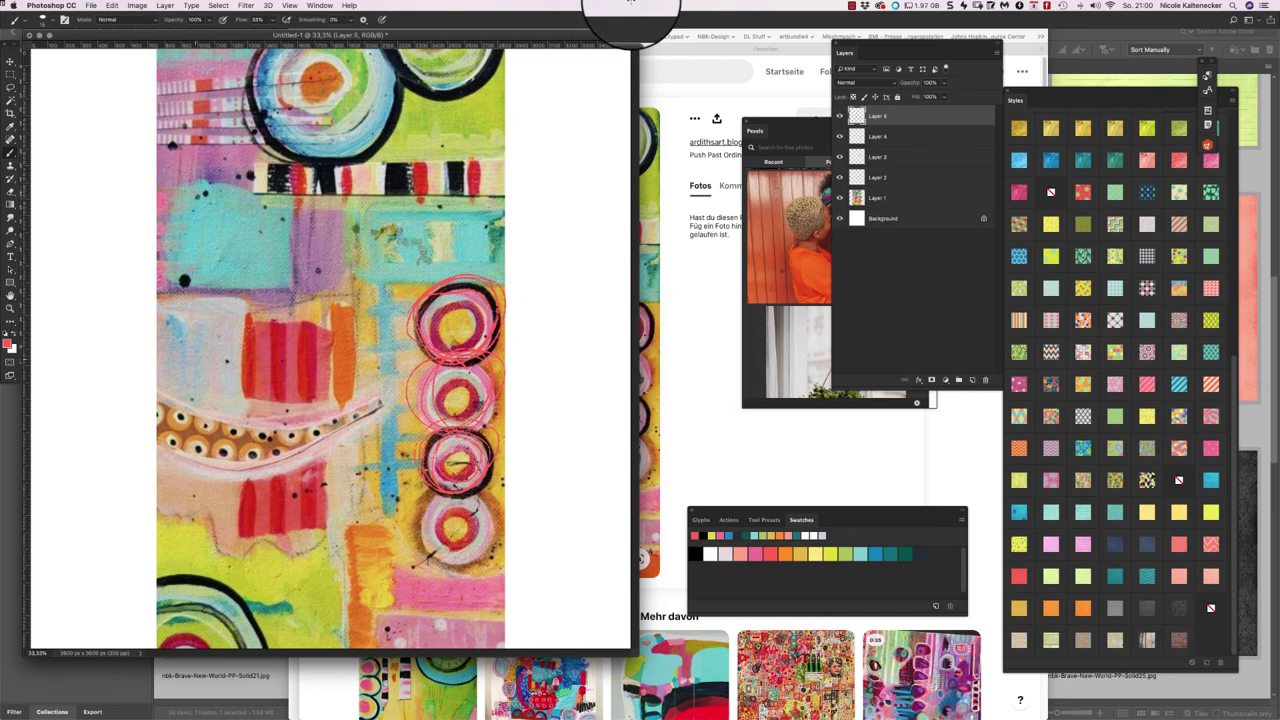
mouse_move(451, 458)
left_mouse_down()
mouse_move(447, 494)
mouse_move(463, 559)
mouse_move(435, 554)
mouse_move(462, 500)
left_mouse_up()
- Add one more empty layer, Layer 6, and hide the reference painting on Layer 1
key("ctrl+shift+n")
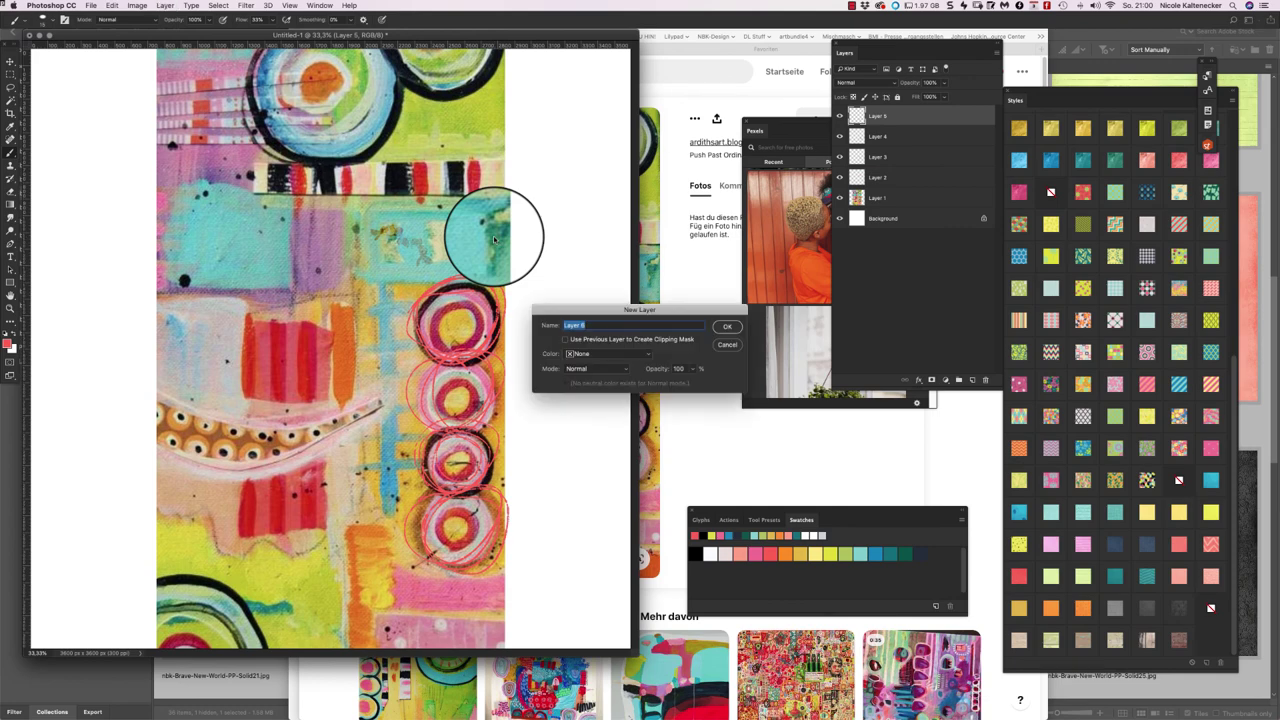
key("Return")
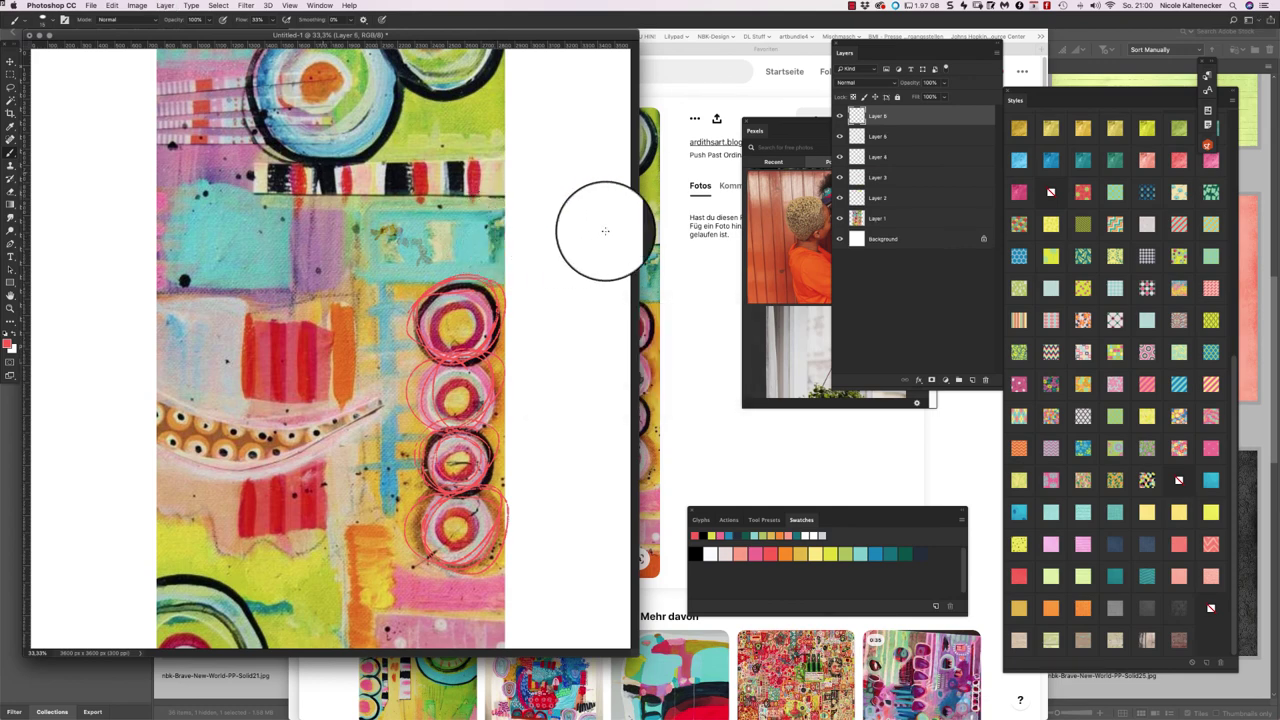
left_click(840, 218)
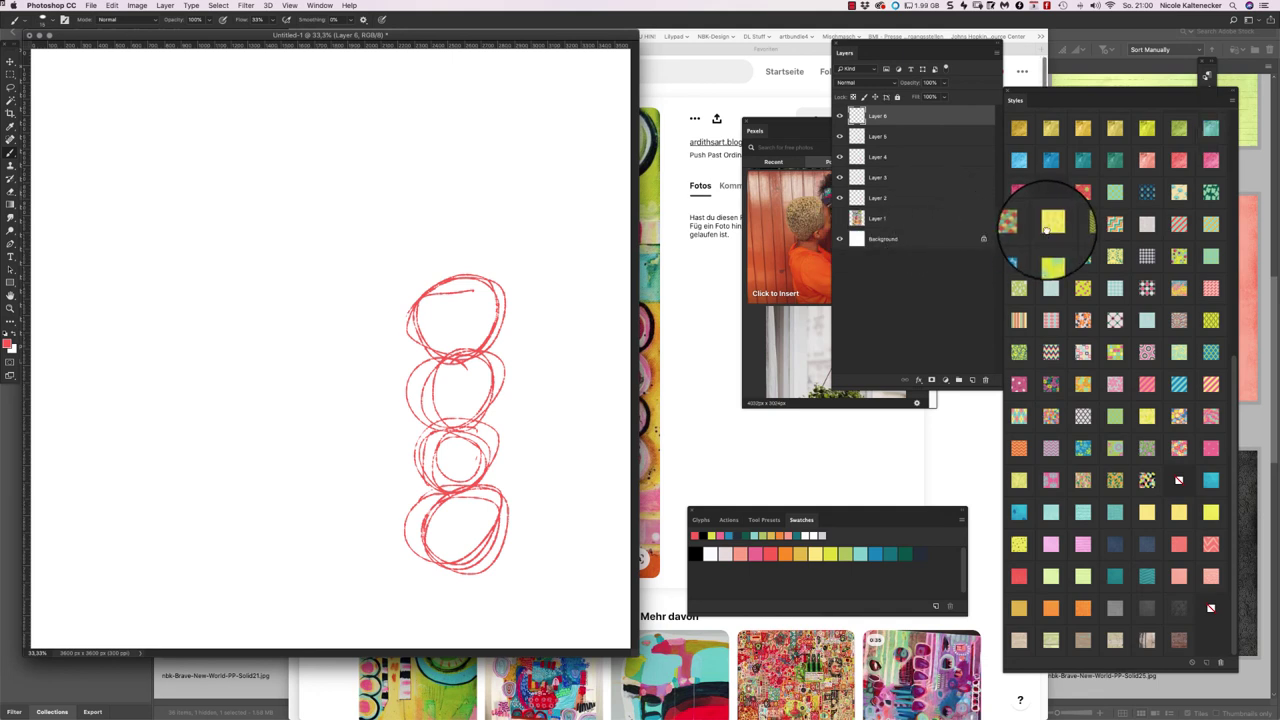
- Apply pattern overlay styles individually to Layer 6, Layer 5 and Layer 4
left_click(912, 155)
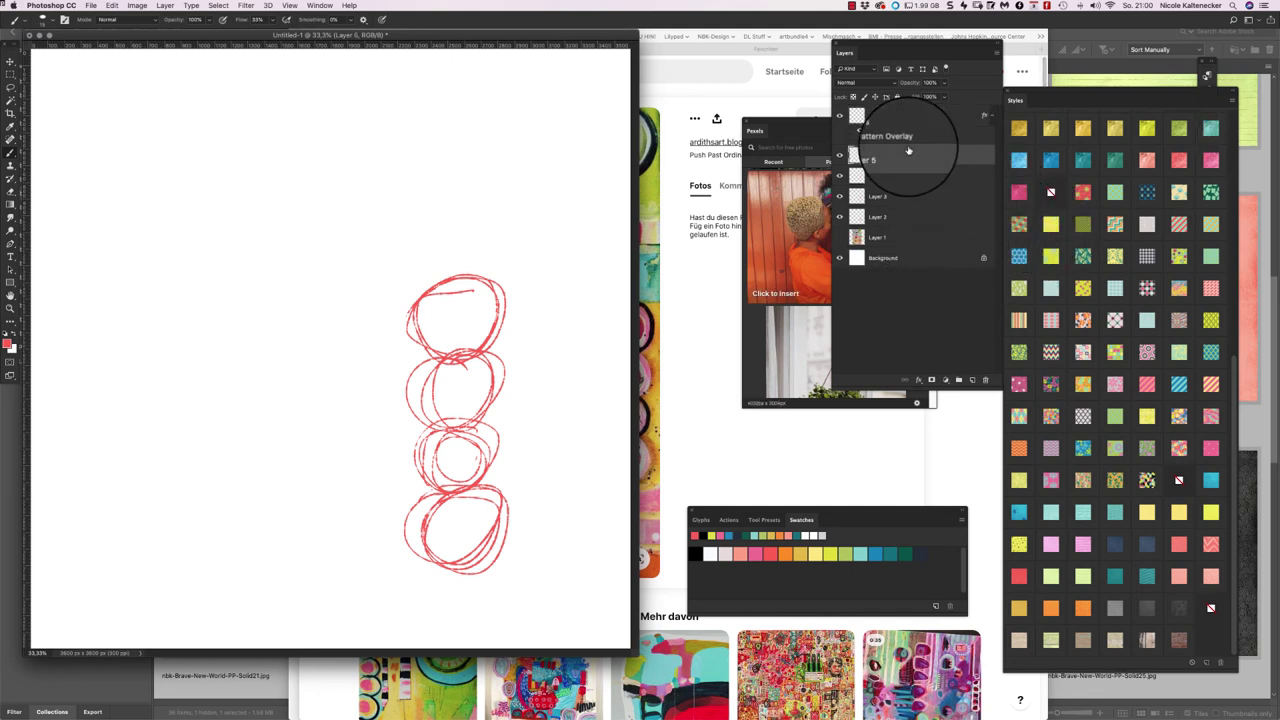
left_click(1147, 384)
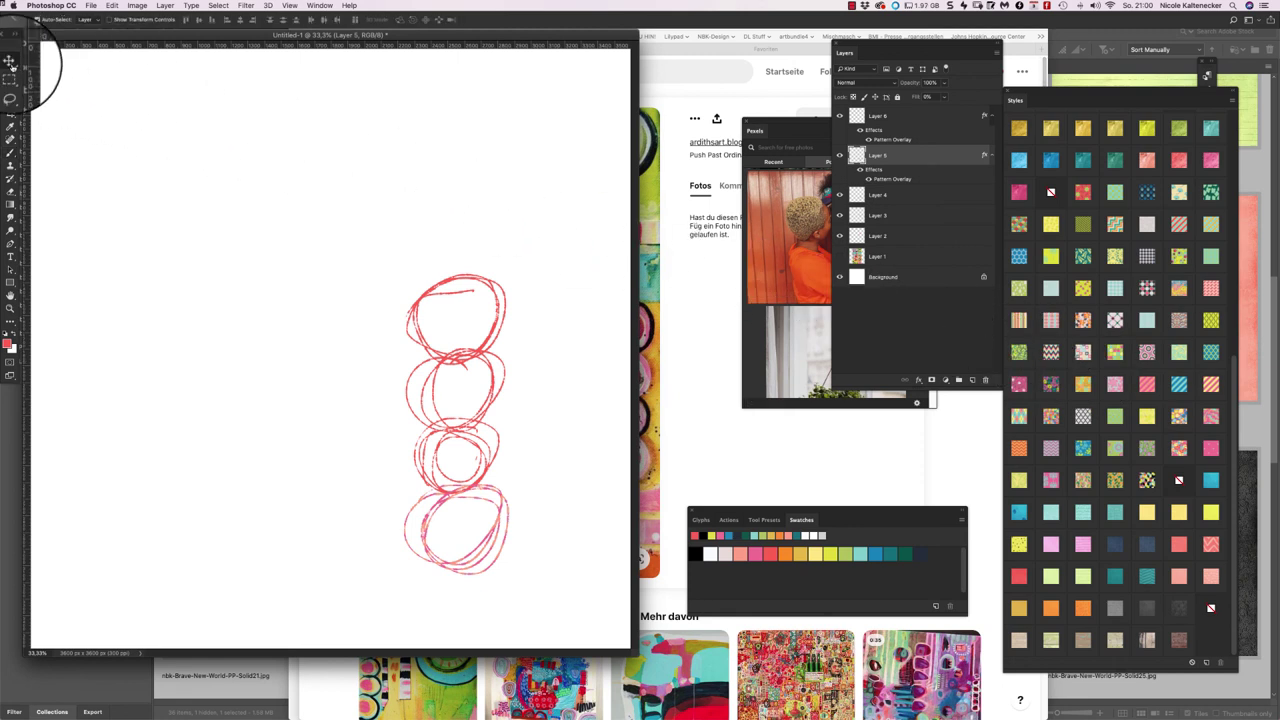
left_click(905, 120)
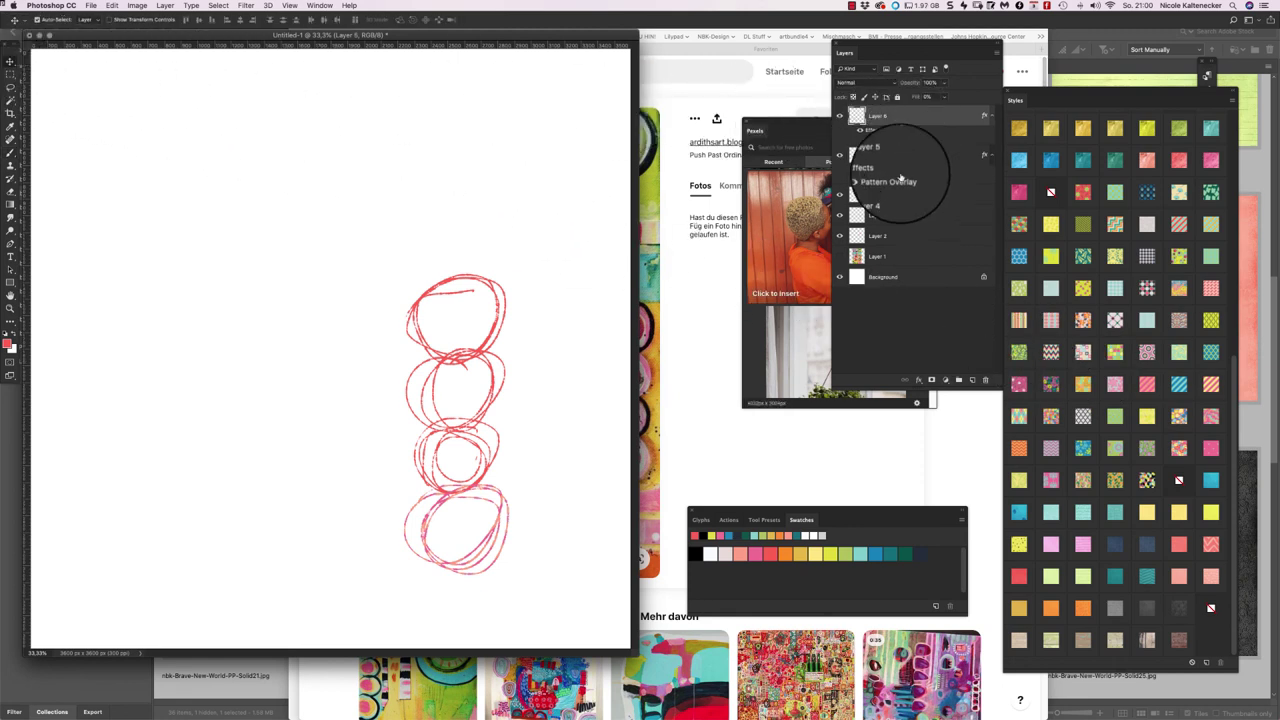
left_click(862, 195)
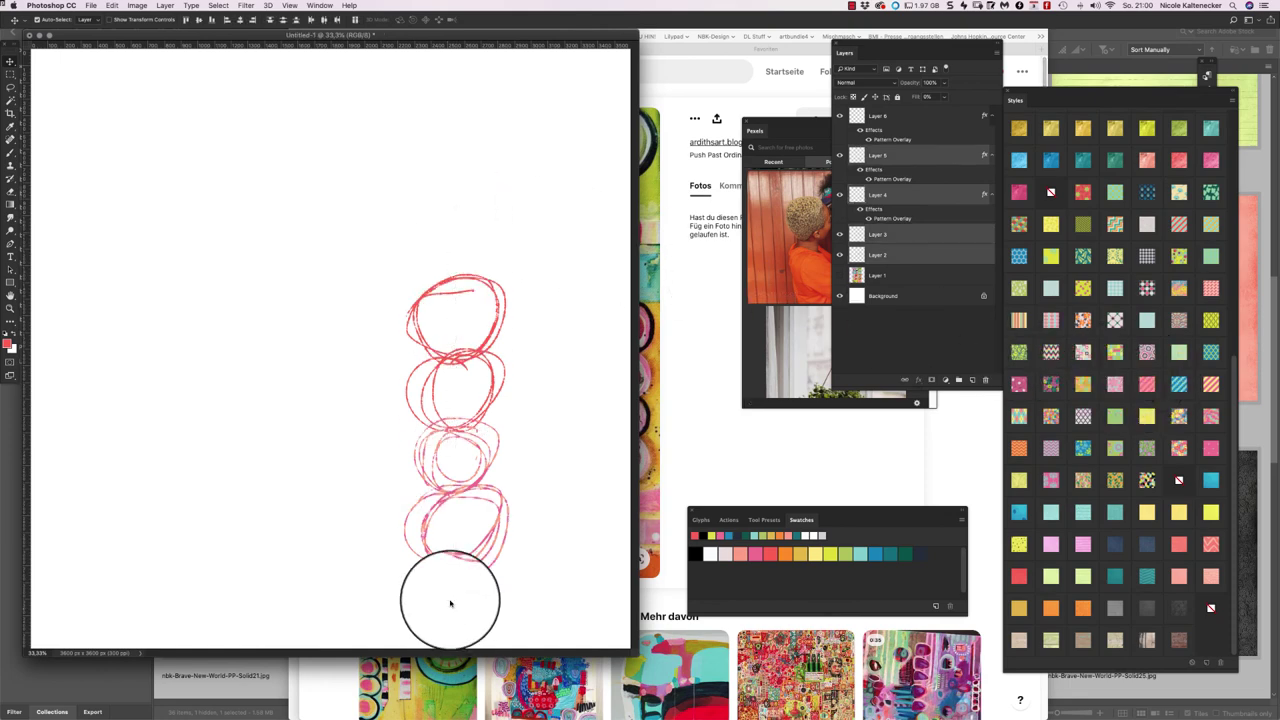
- Apply the teal texture style to Layers 2 through 5 together and give the top ring on Layer 2 the magenta style
key("shift+alt+bracketright")
key("shift+alt+bracketleft")
key("shift+alt+bracketleft")
left_click(1108, 577)
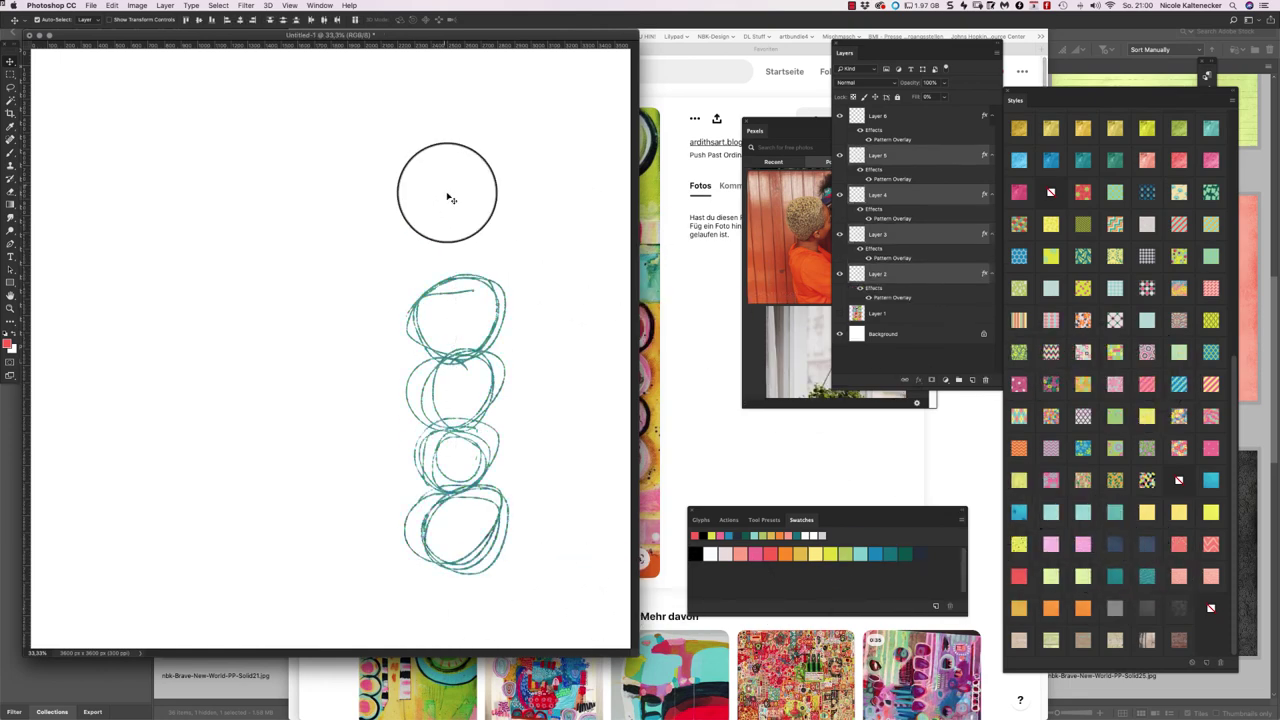
left_click(1018, 192)
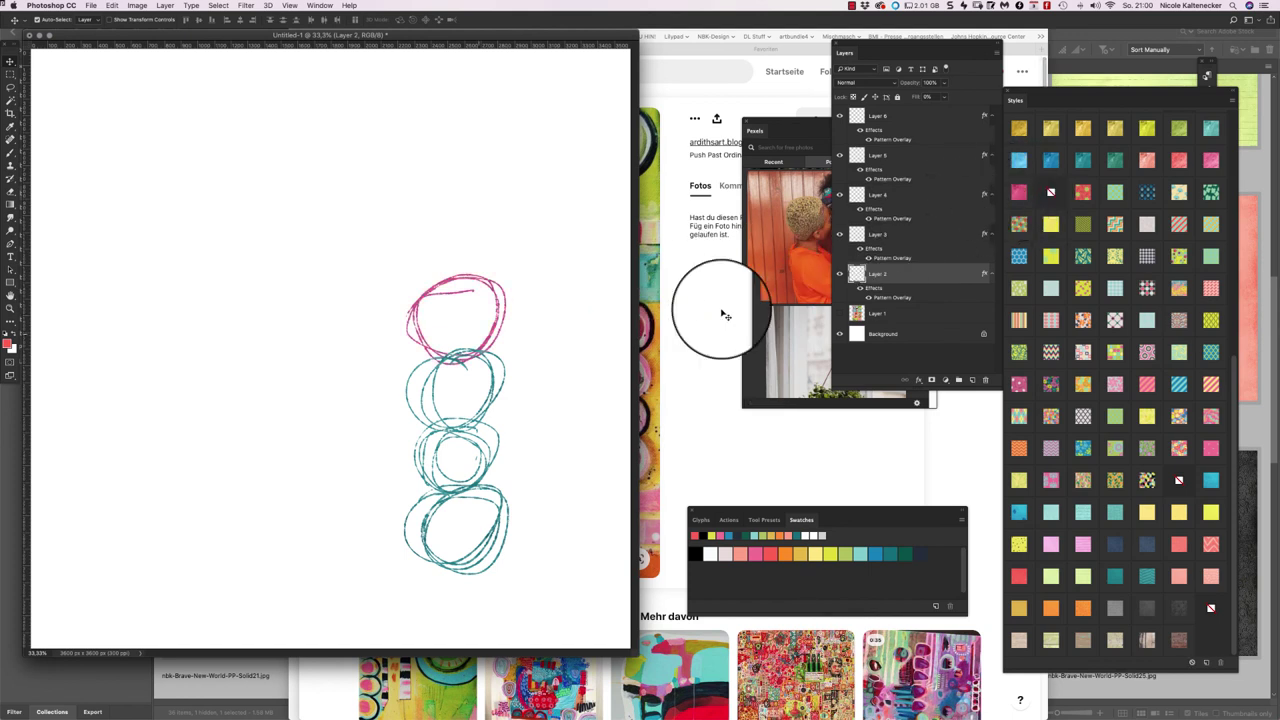
- Style the remaining rings individually: lime green on Layer 3, a blue and lime pattern on Layer 4, and dark charcoal on Layer 5
key("alt+bracketright")
left_click(1147, 127)
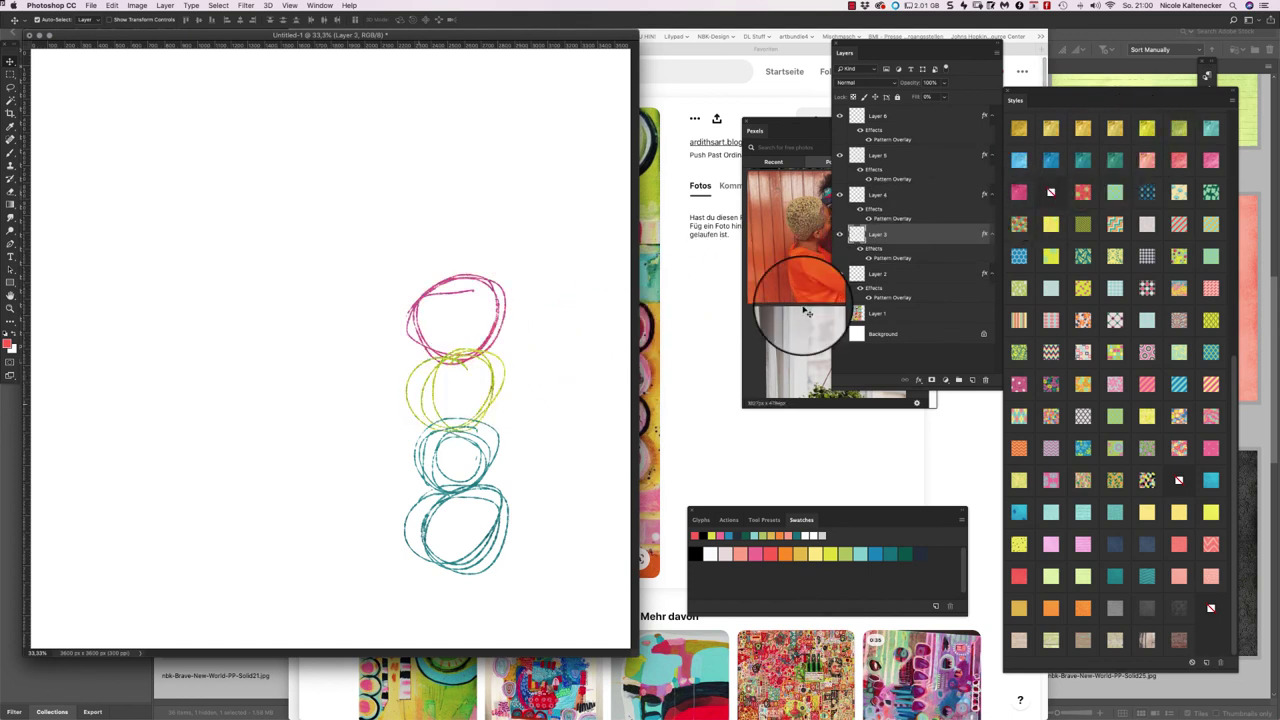
key("alt+bracketright")
left_click(1085, 448)
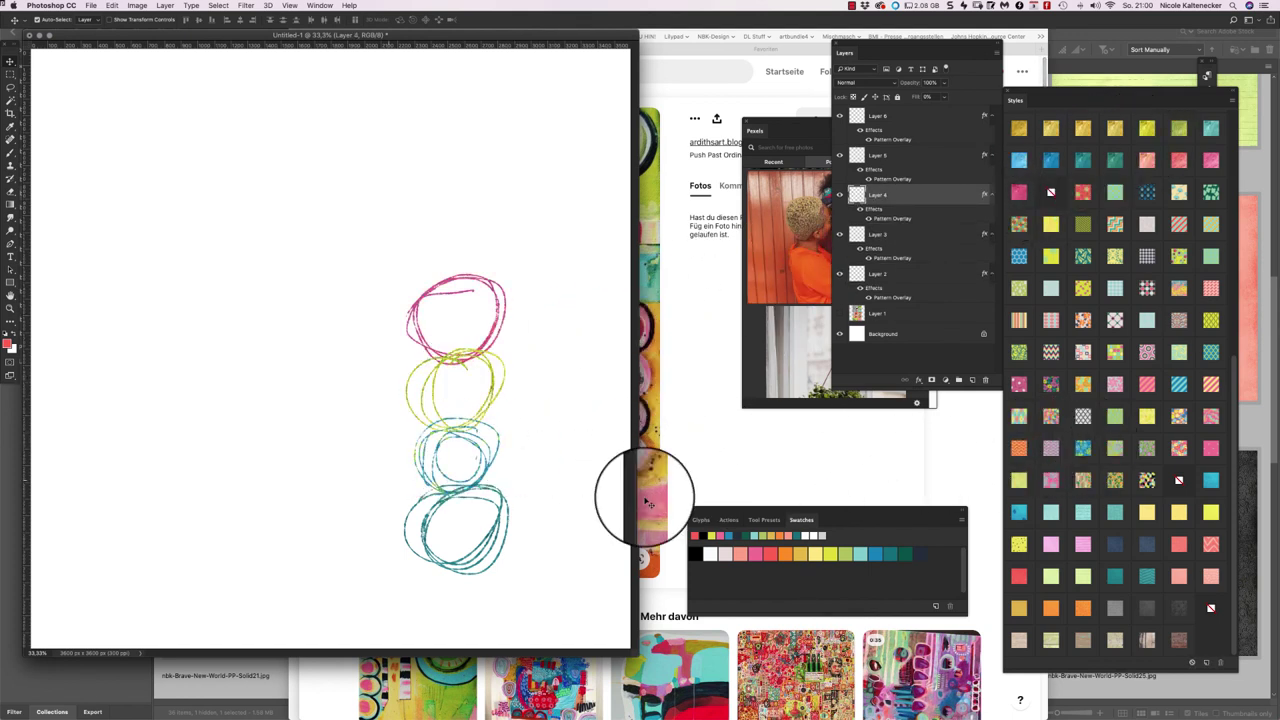
key("alt+bracketright")
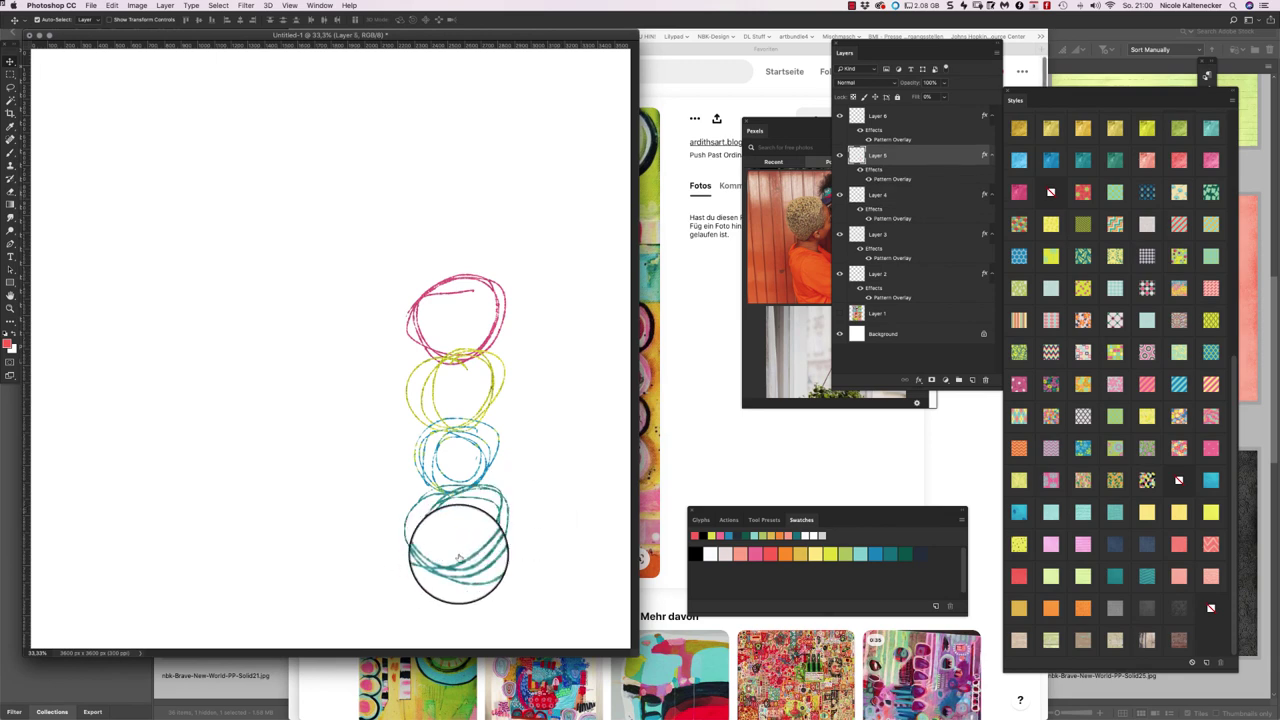
left_click(1177, 608)
left_click(337, 137)
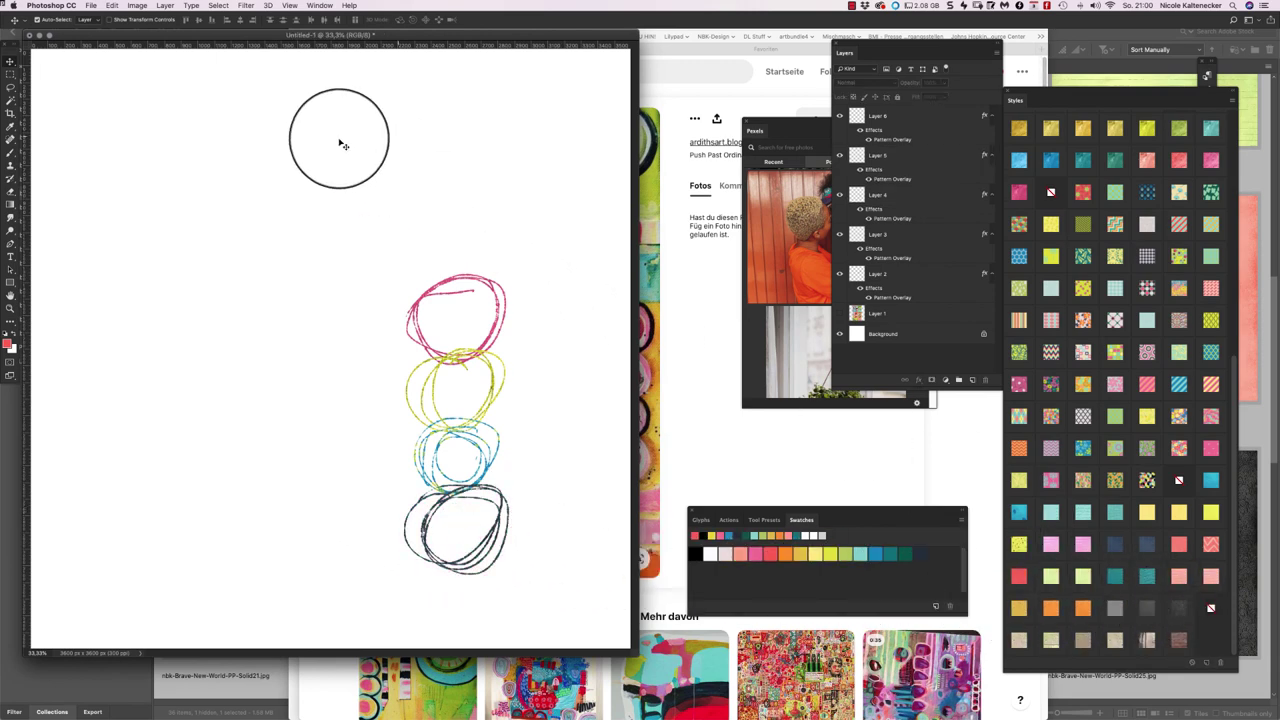
- Show the reference painting again, add a new layer on top and set up the noisy texture brush in Normal mode
left_click(839, 313)
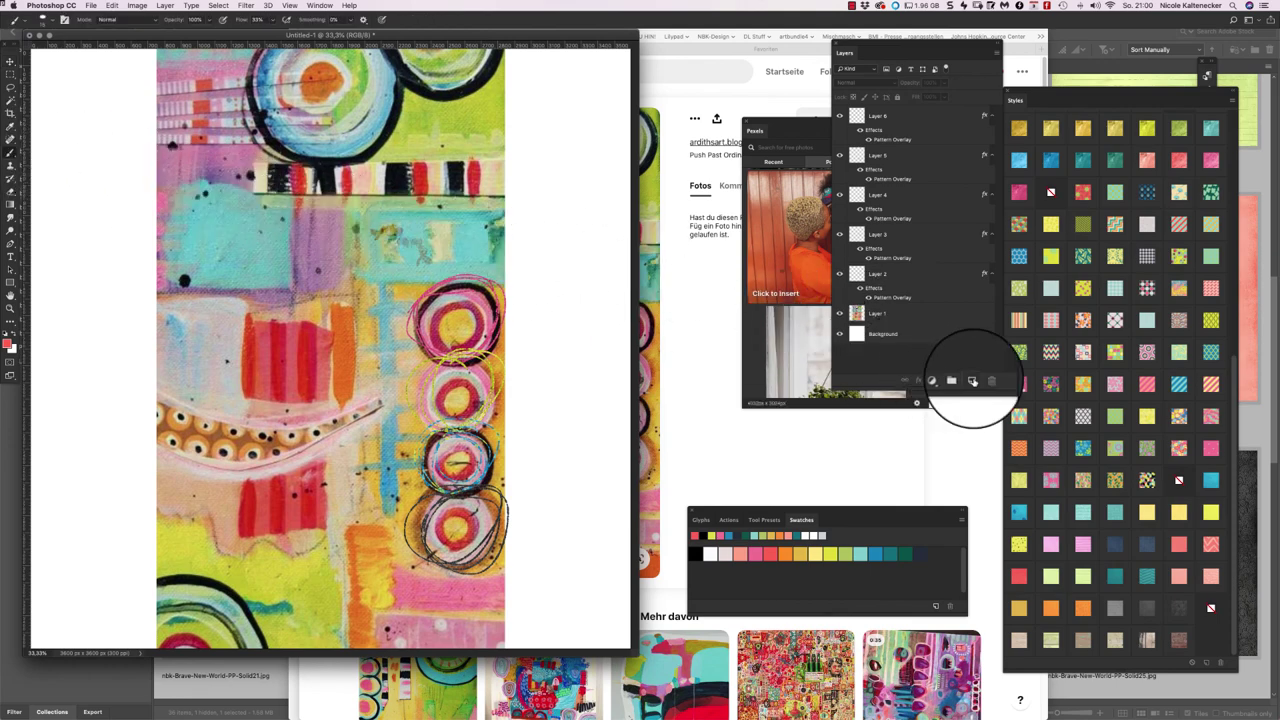
left_click(971, 380)
right_click(200, 283)
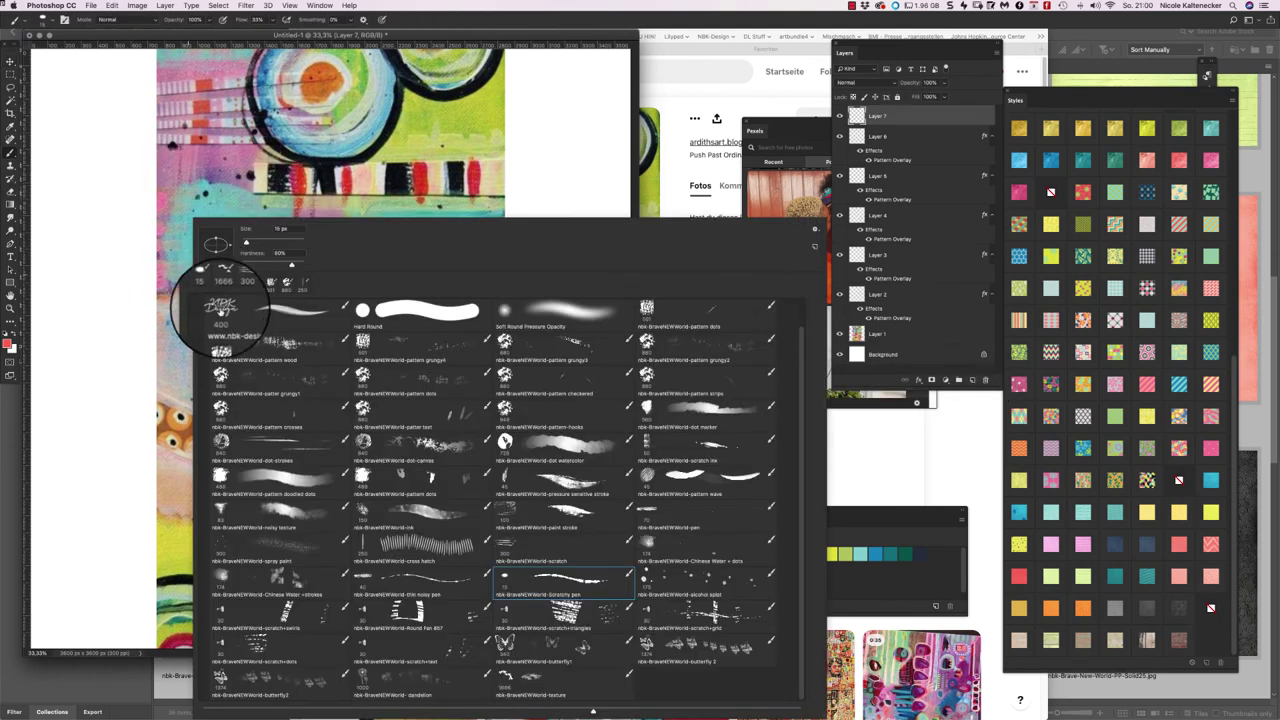
left_click(270, 510)
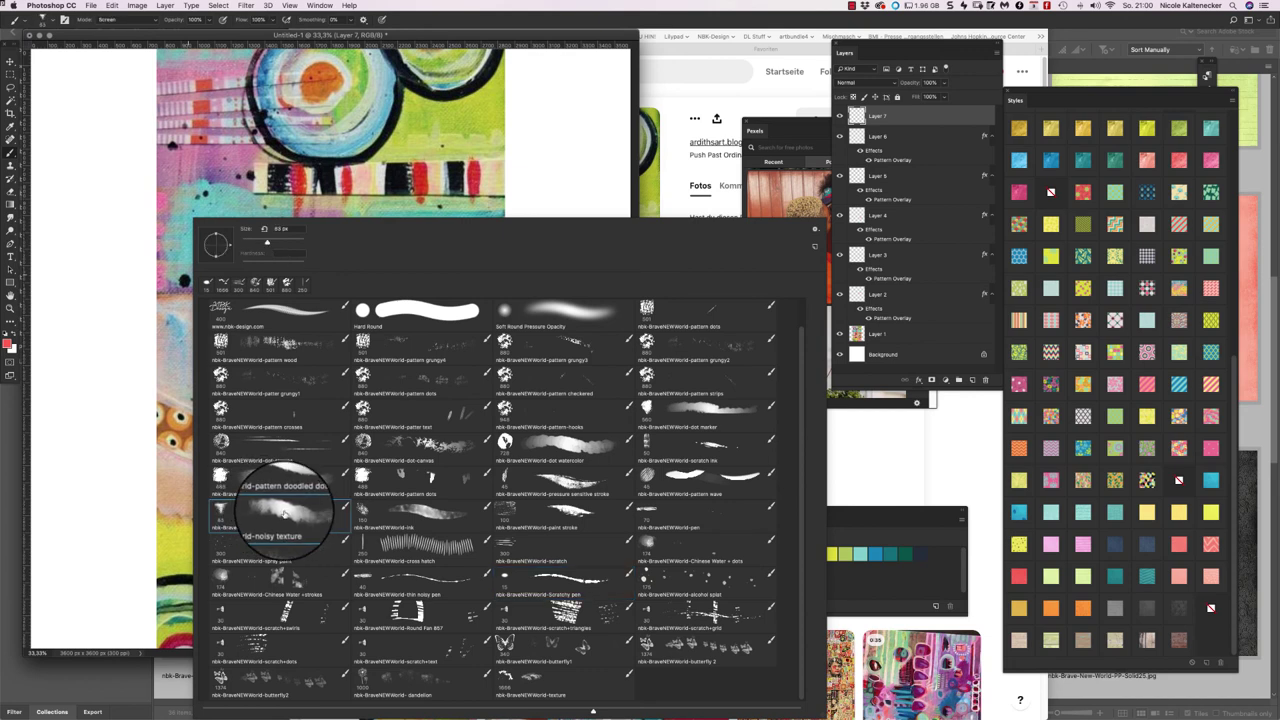
key("Return")
left_click(120, 19)
scroll(122, 18, "up", 3)
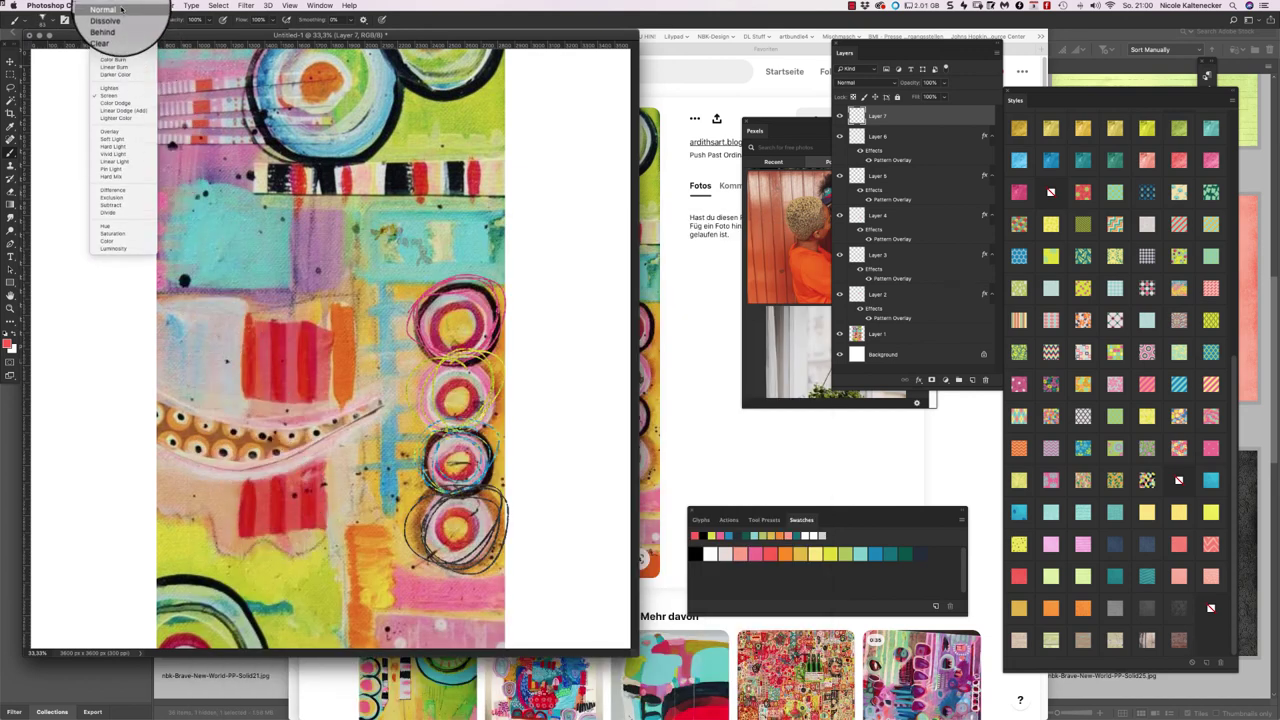
left_click(103, 9)
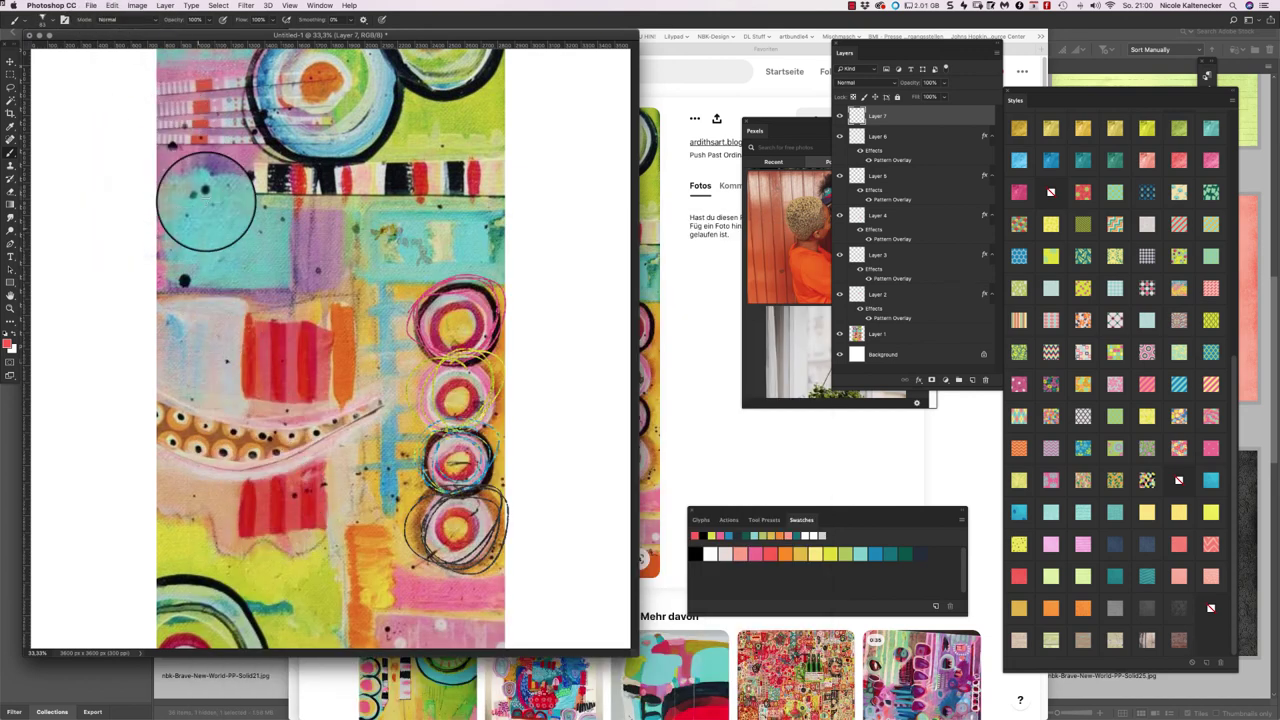
- Paint red patches over the painting's two turquoise blocks, putting the second patch on a new layer, Layer 8
mouse_move(200, 198)
left_mouse_down()
mouse_move(186, 271)
mouse_move(180, 250)
mouse_move(183, 177)
mouse_move(220, 228)
mouse_move(223, 290)
mouse_move(231, 211)
mouse_move(266, 286)
mouse_move(287, 243)
mouse_move(241, 216)
mouse_move(300, 200)
left_mouse_up()
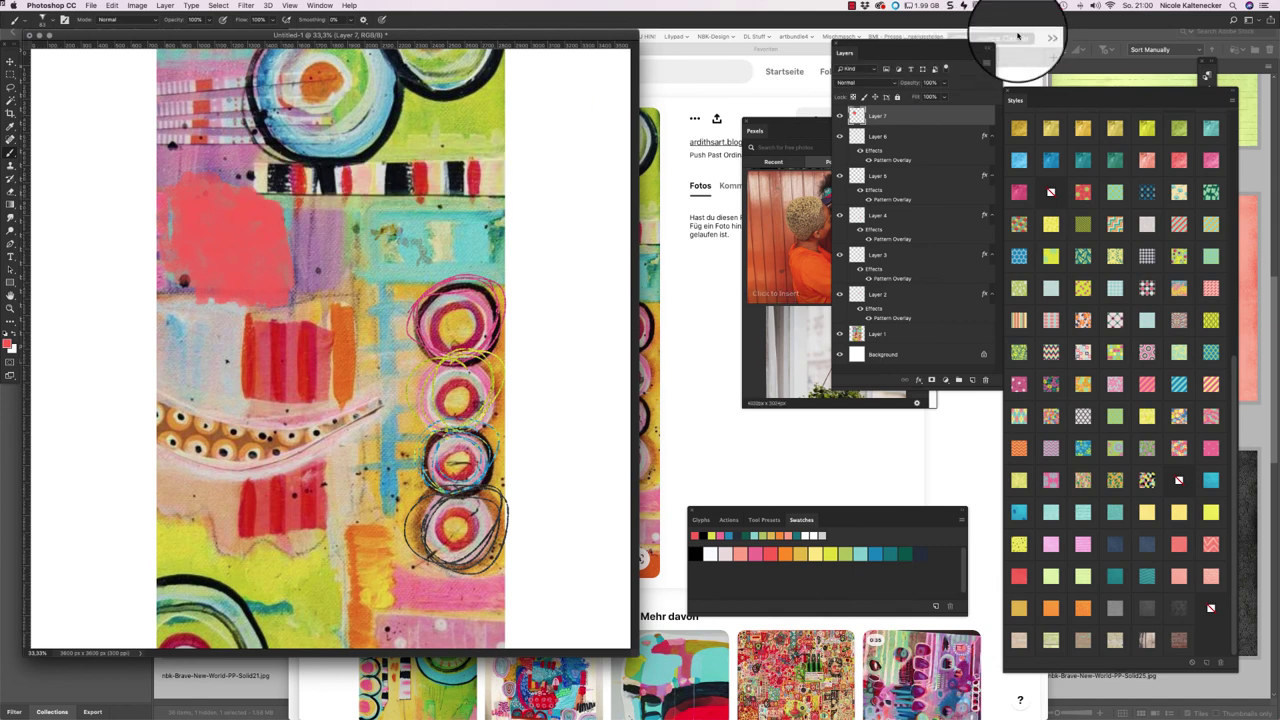
key("super+shift+n")
key("Return")
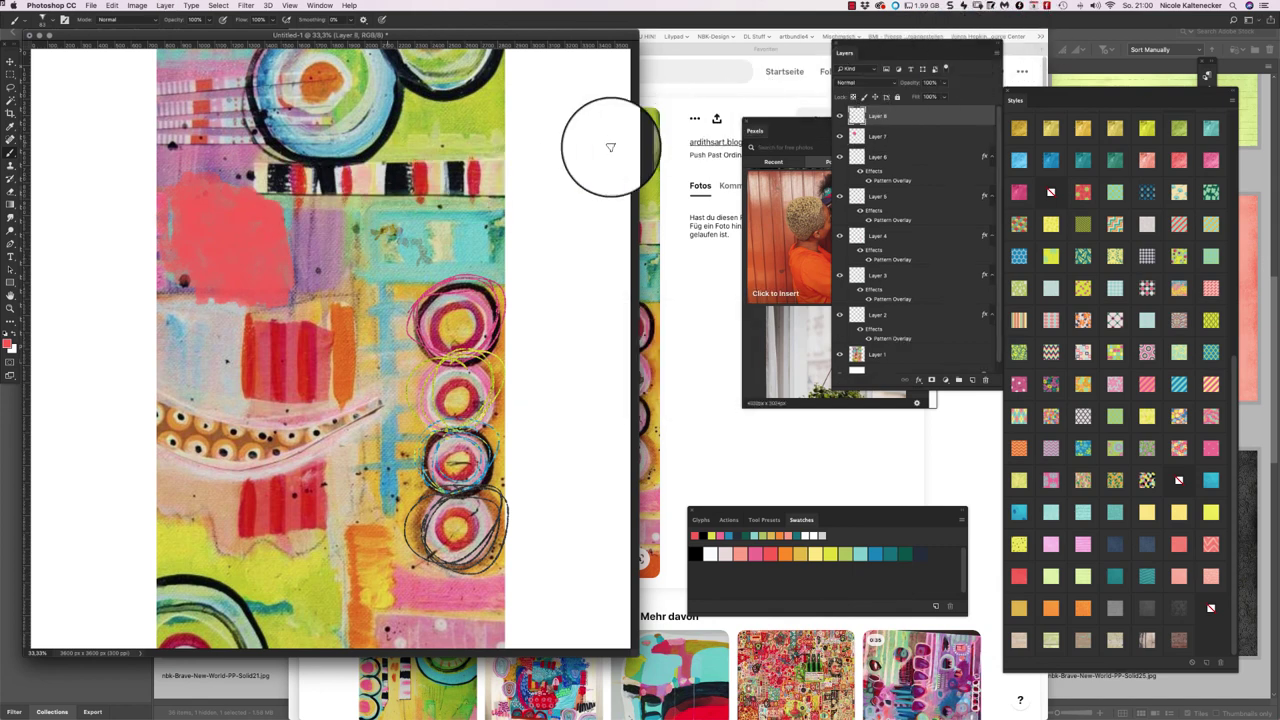
mouse_move(366, 216)
left_mouse_down()
mouse_move(363, 277)
mouse_move(390, 215)
mouse_move(404, 294)
mouse_move(420, 223)
mouse_move(438, 290)
mouse_move(471, 228)
mouse_move(484, 284)
mouse_move(502, 218)
mouse_move(382, 228)
mouse_move(392, 215)
mouse_move(485, 268)
mouse_move(486, 219)
mouse_move(500, 271)
left_mouse_up()
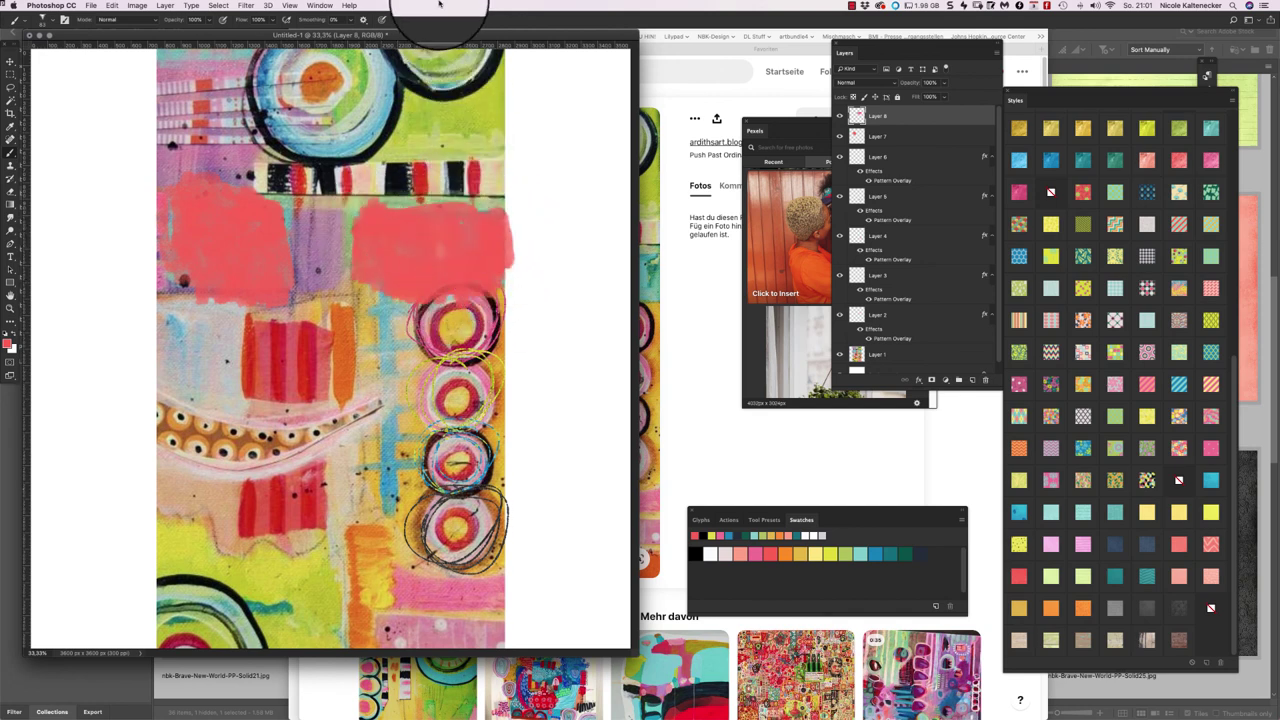
- Trace the lower red striped block with vertical red strokes, alternating stripes between two new layers, Layer 9 and Layer 10
key("shift+super+n")
key("Return")
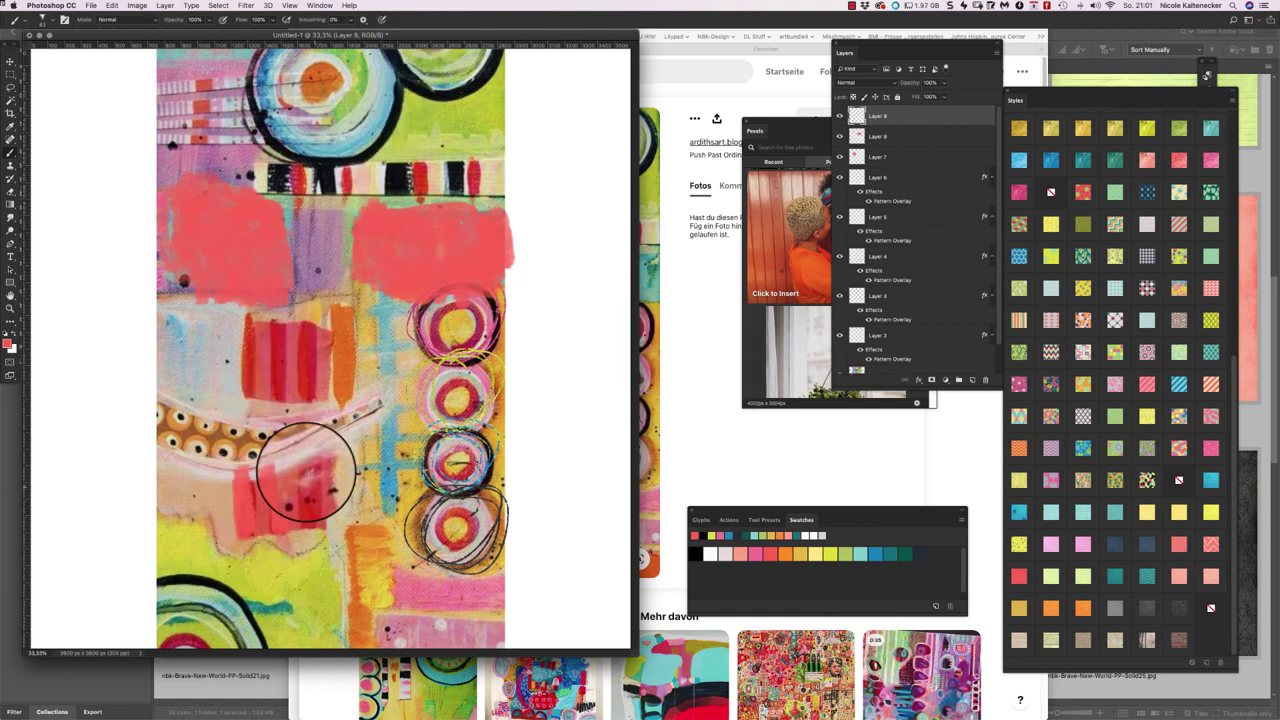
key("shift+super+n")
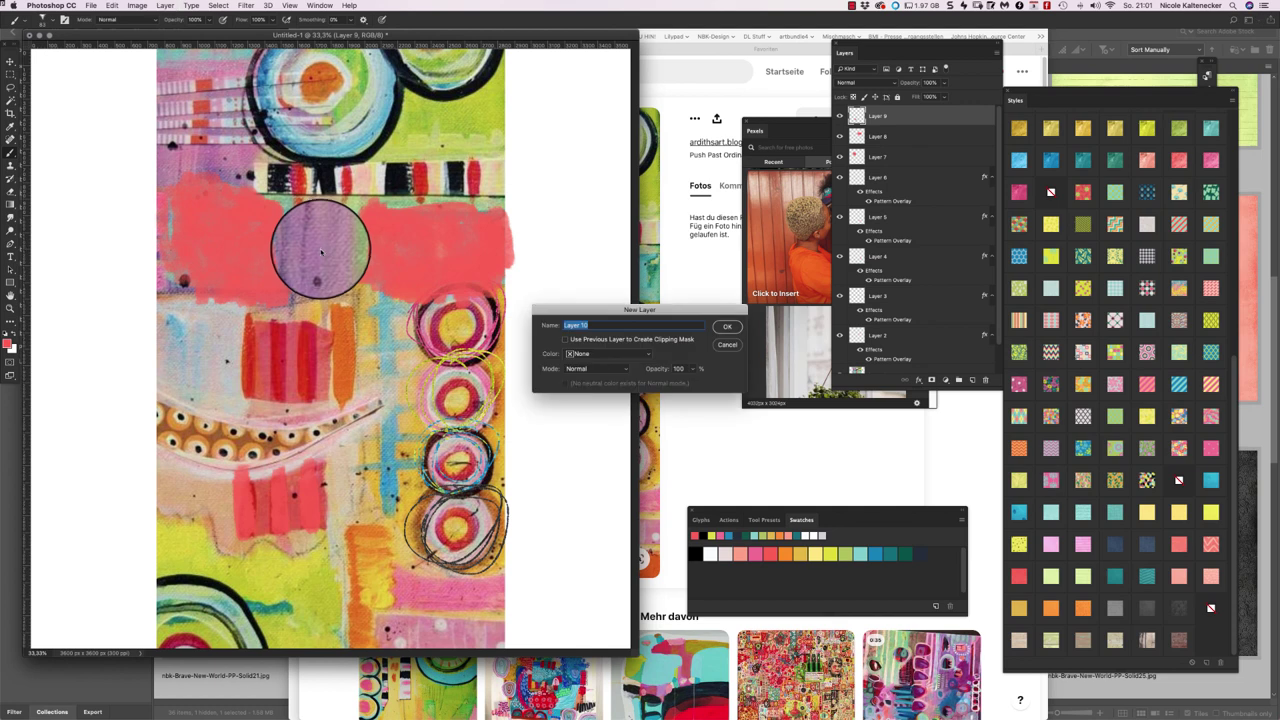
key("Return")
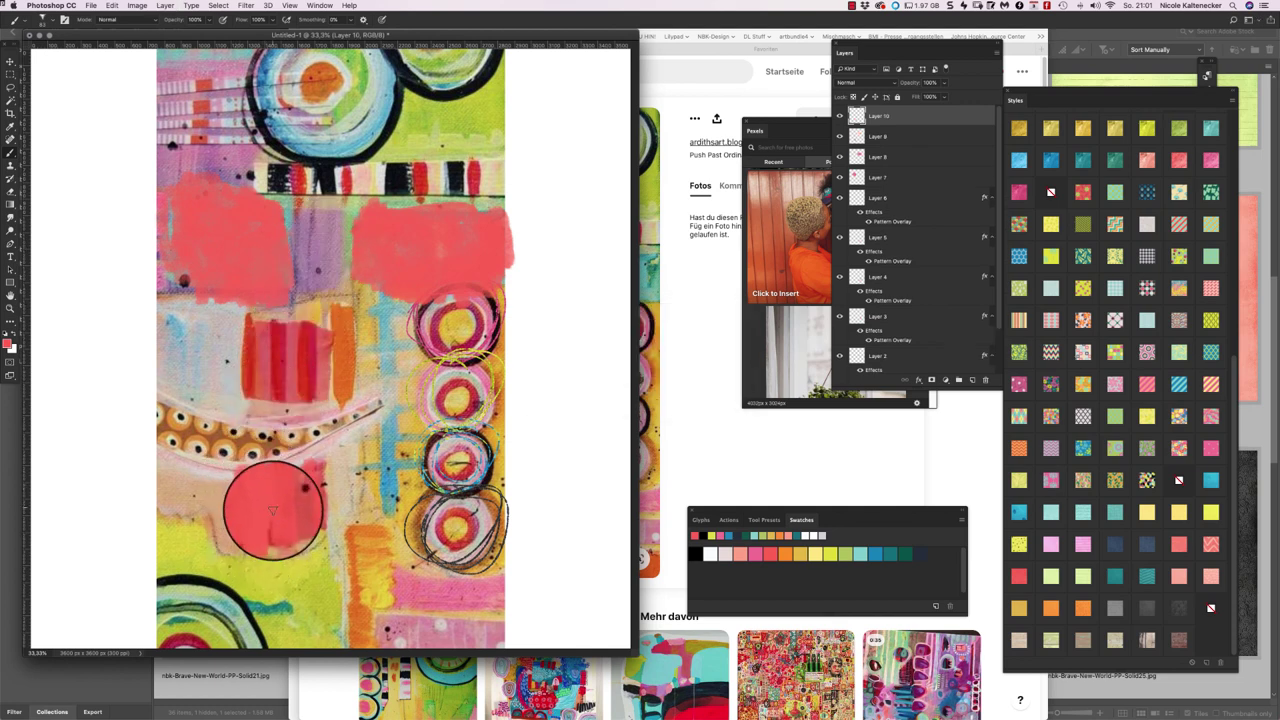
- Hide the reference painting and apply the teal texture style to the two large red patches on Layers 7 and 8
scroll(930, 320, "down", 2)
left_click(840, 345)
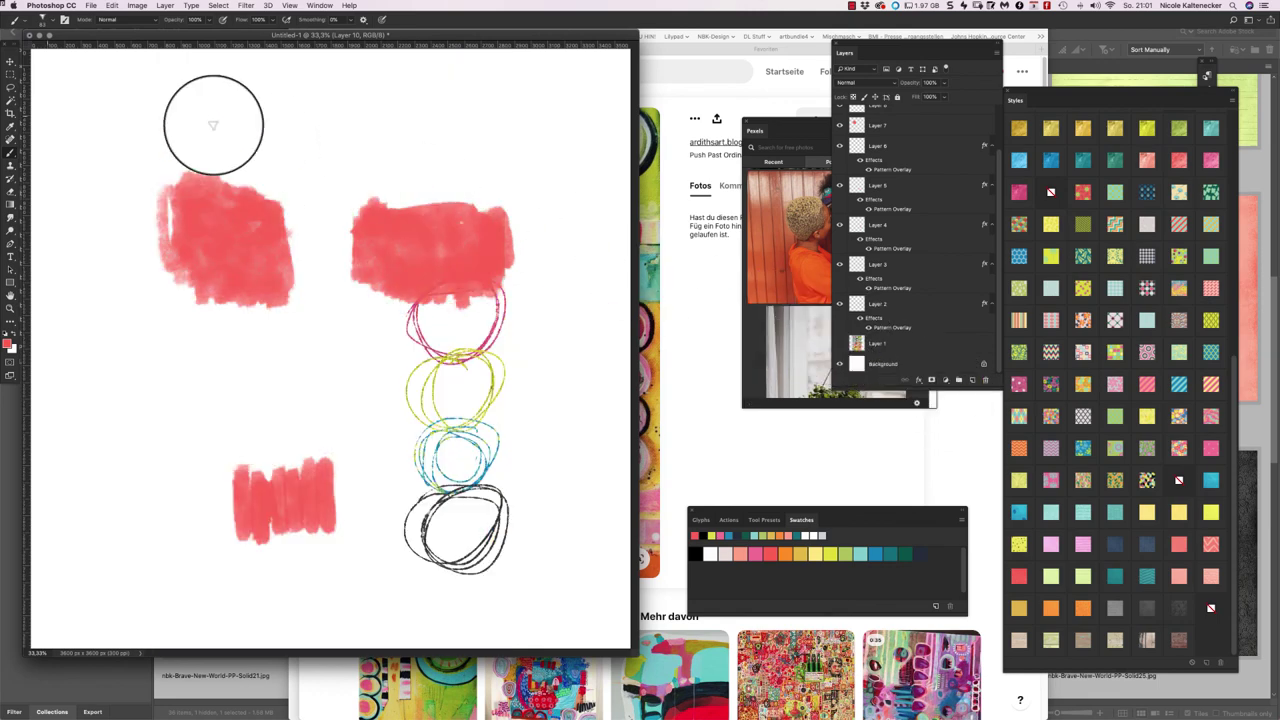
left_click(10, 61)
left_click(200, 195)
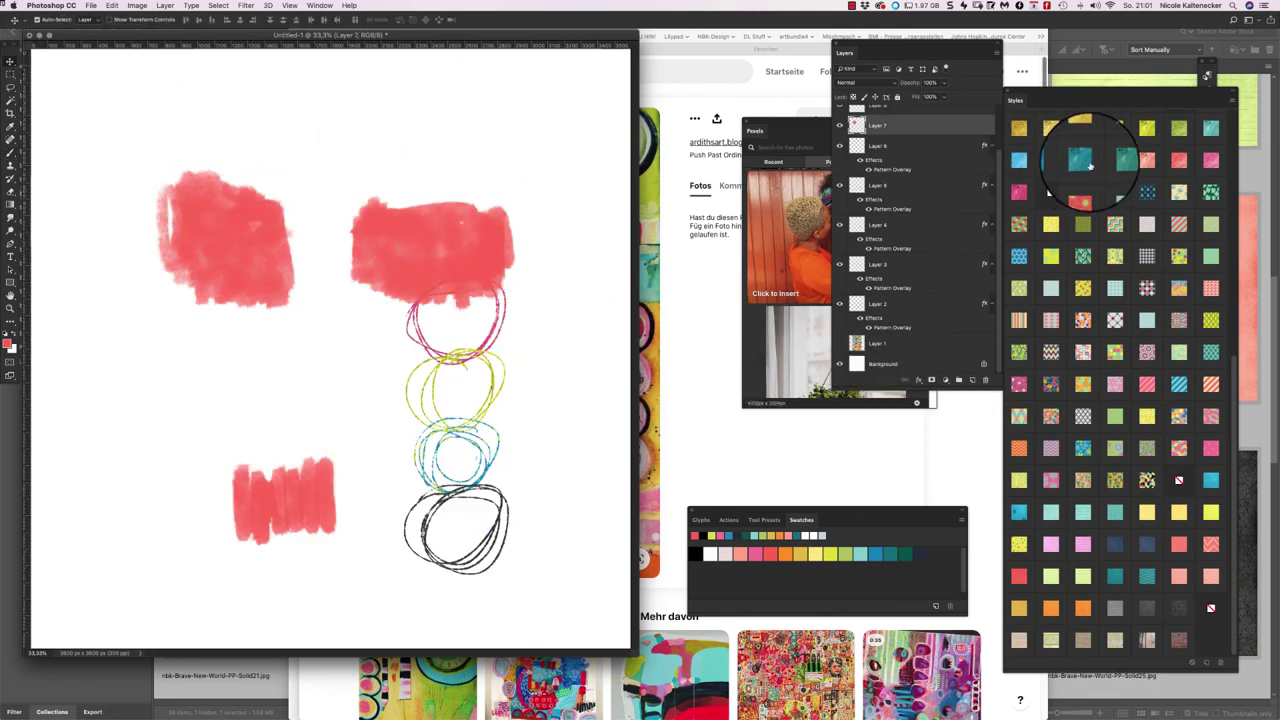
left_click(1088, 160)
key("super+shift+alt+n")
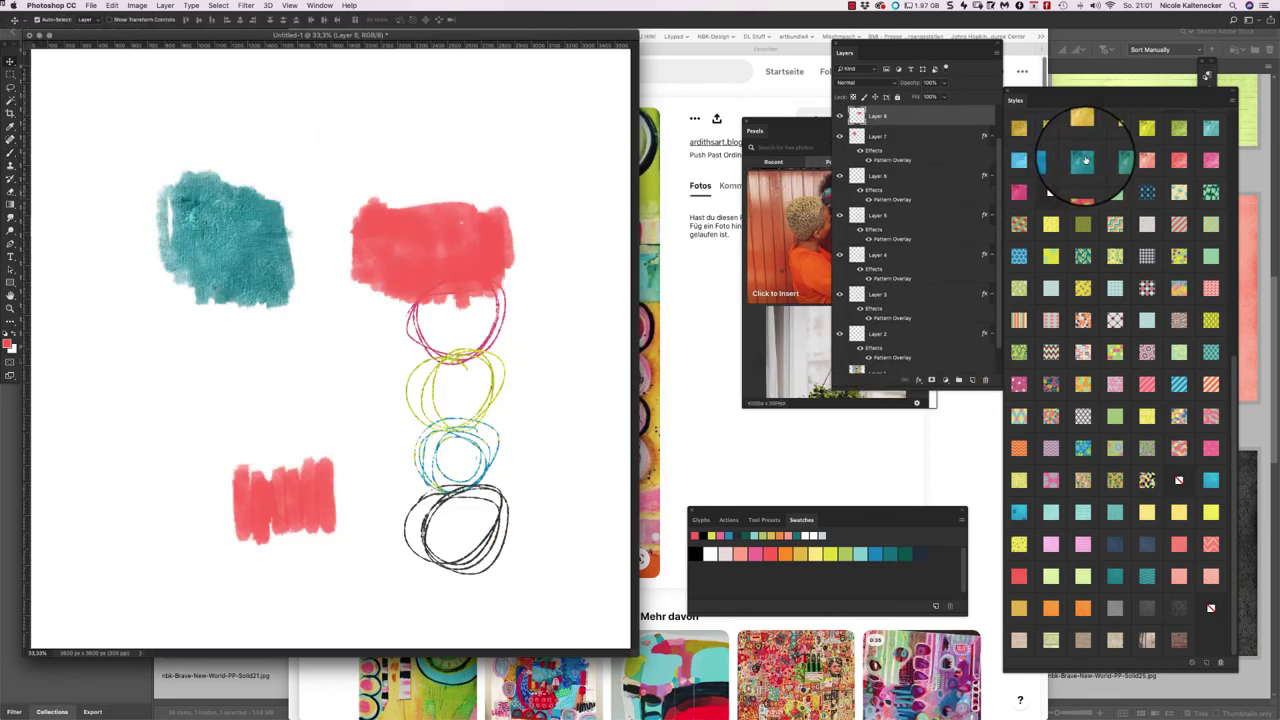
left_click(1083, 160)
- Give the stripes on Layer 10 a pink scallop pattern style and those on Layer 9 a lime and pink pattern style
key("super+shift+alt+n")
key("super+shift+alt+n")
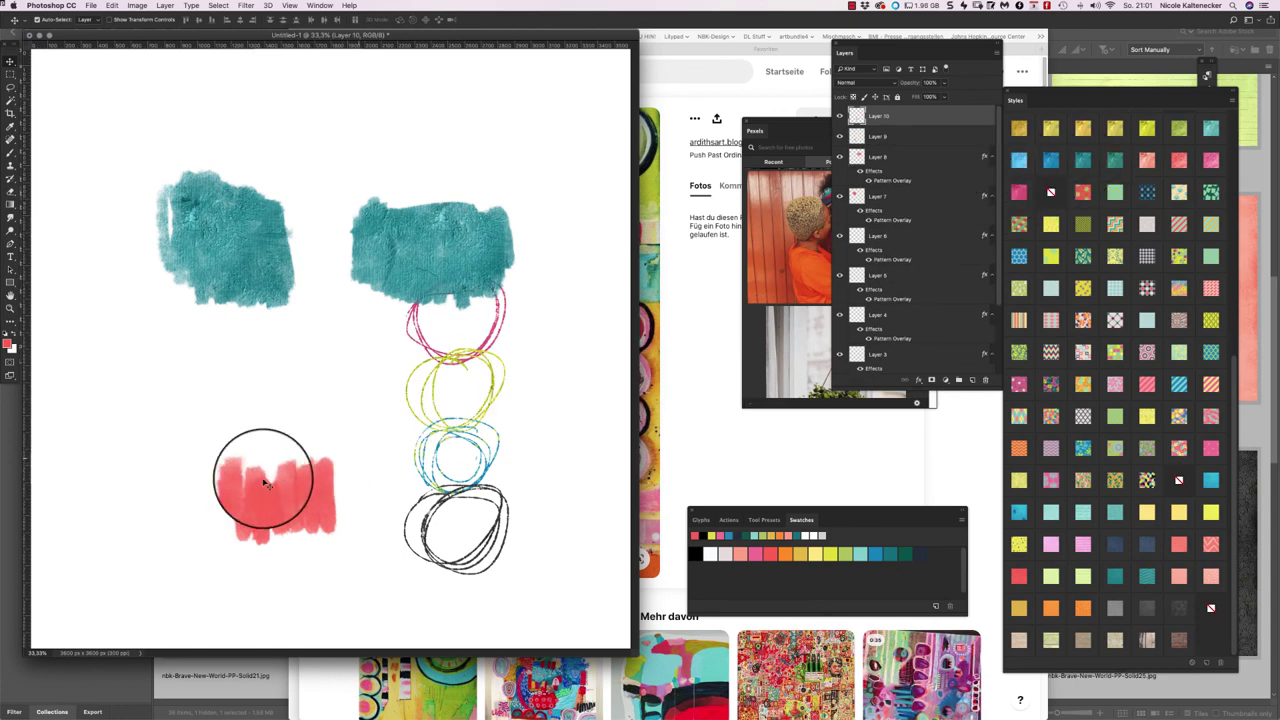
left_click(1048, 320)
key("alt+bracketleft")
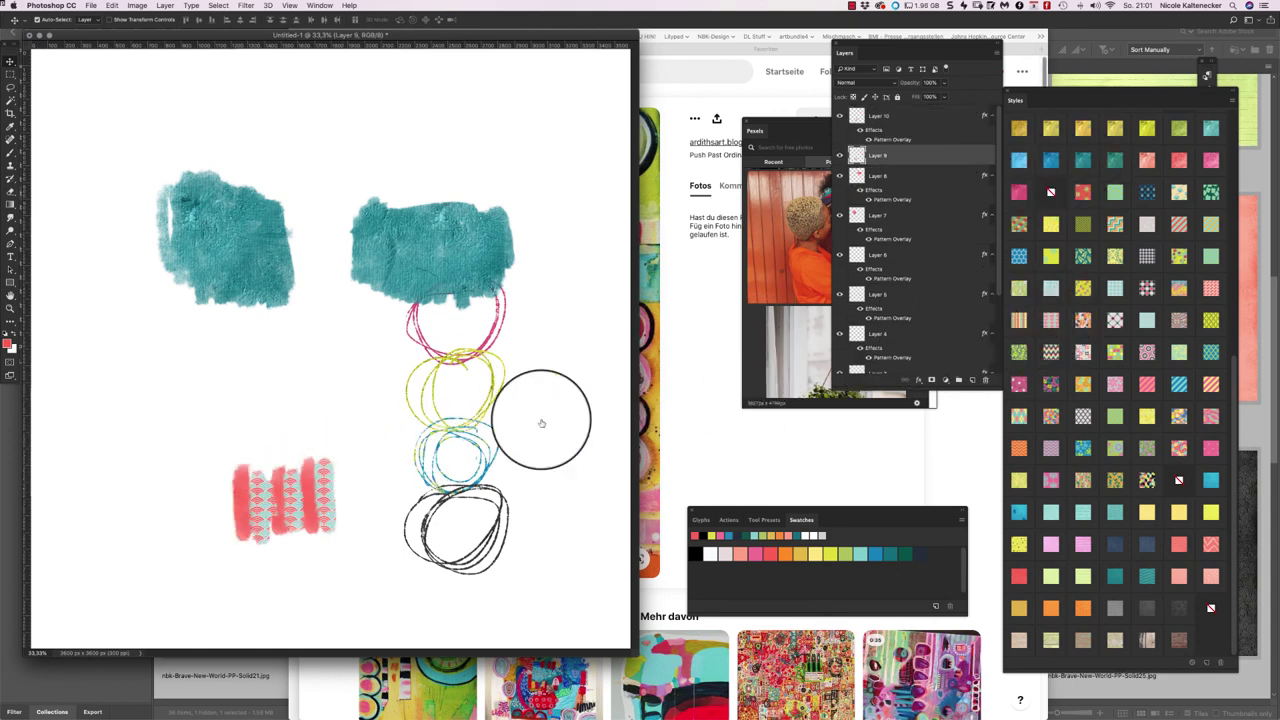
left_click(1085, 289)
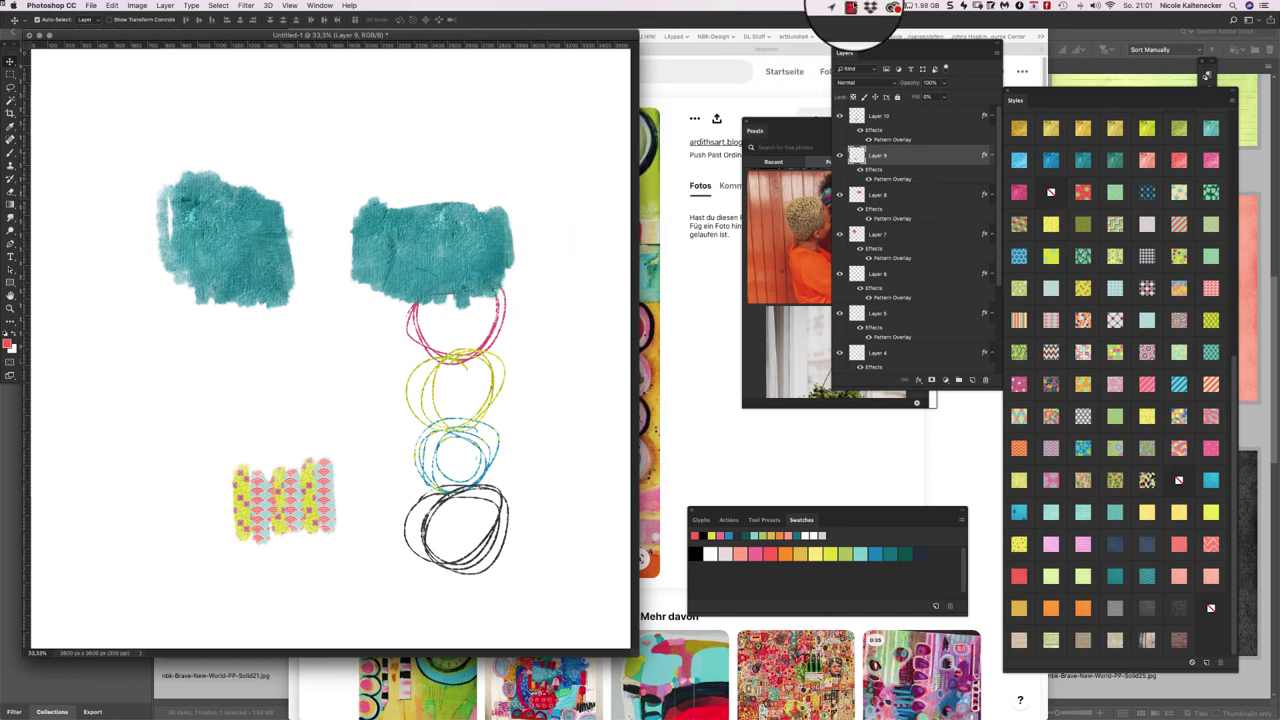
left_click(851, 8)
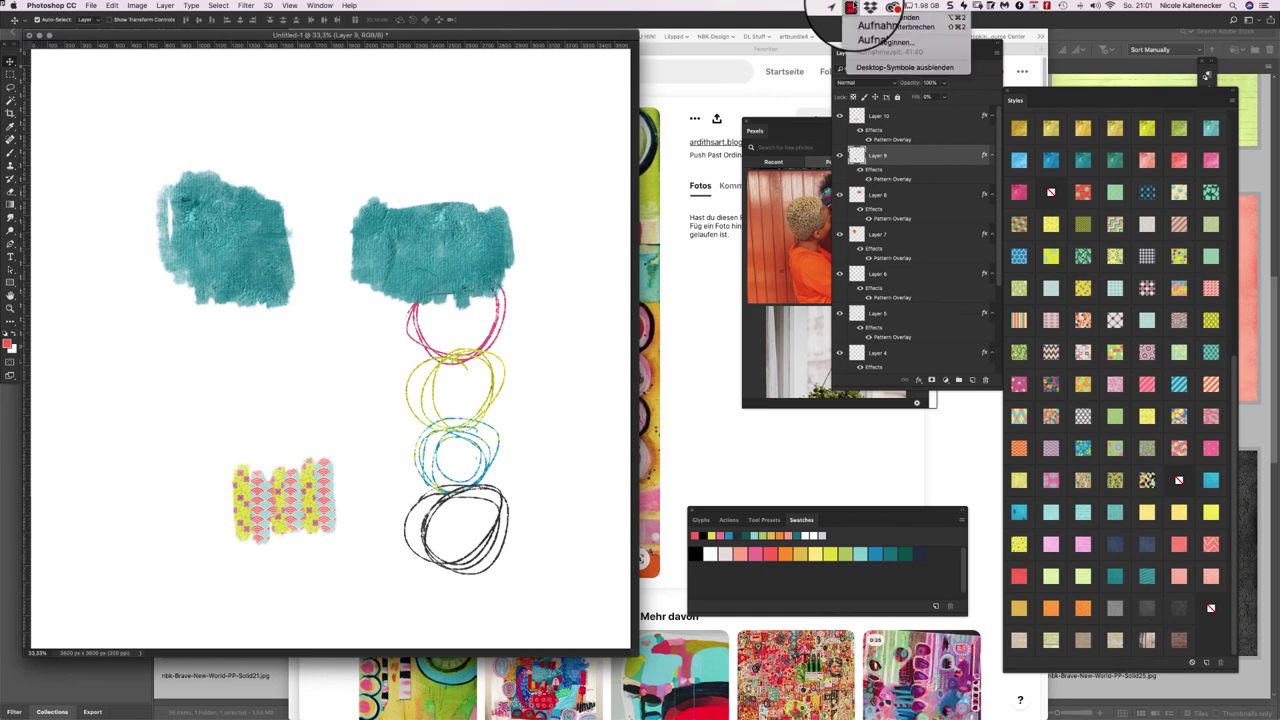
left_click(880, 26)
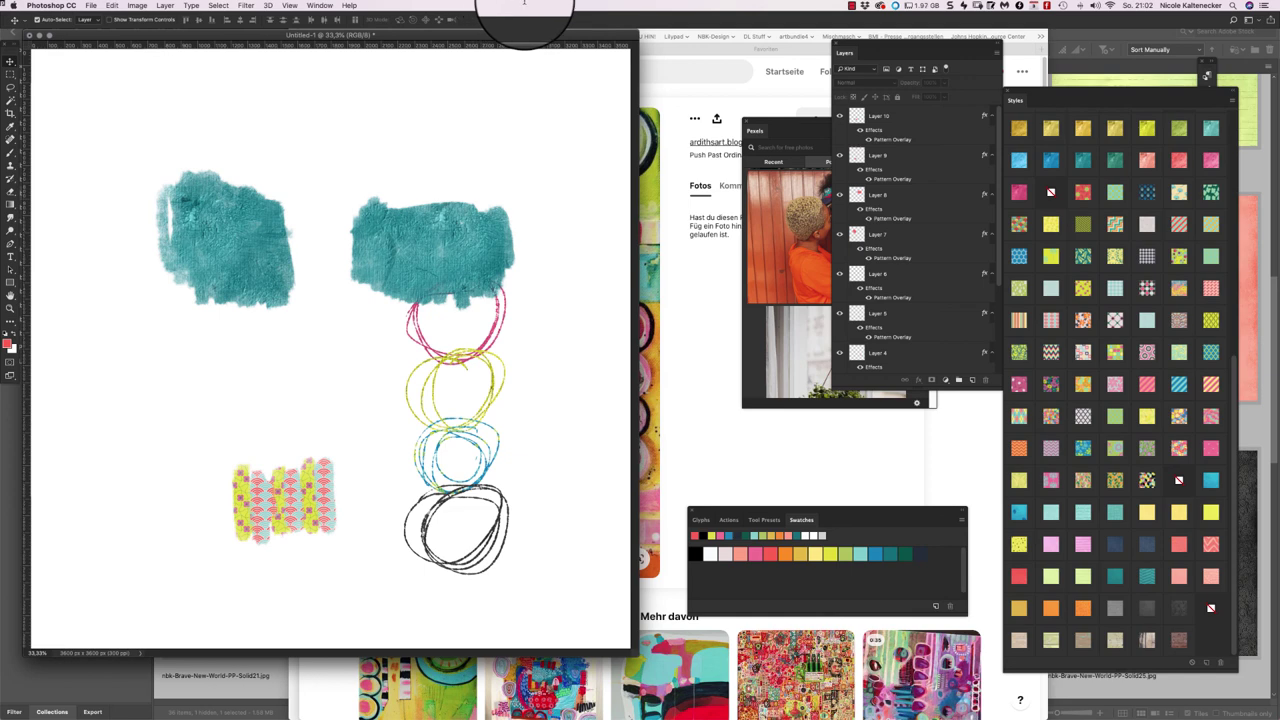
left_click(852, 8)
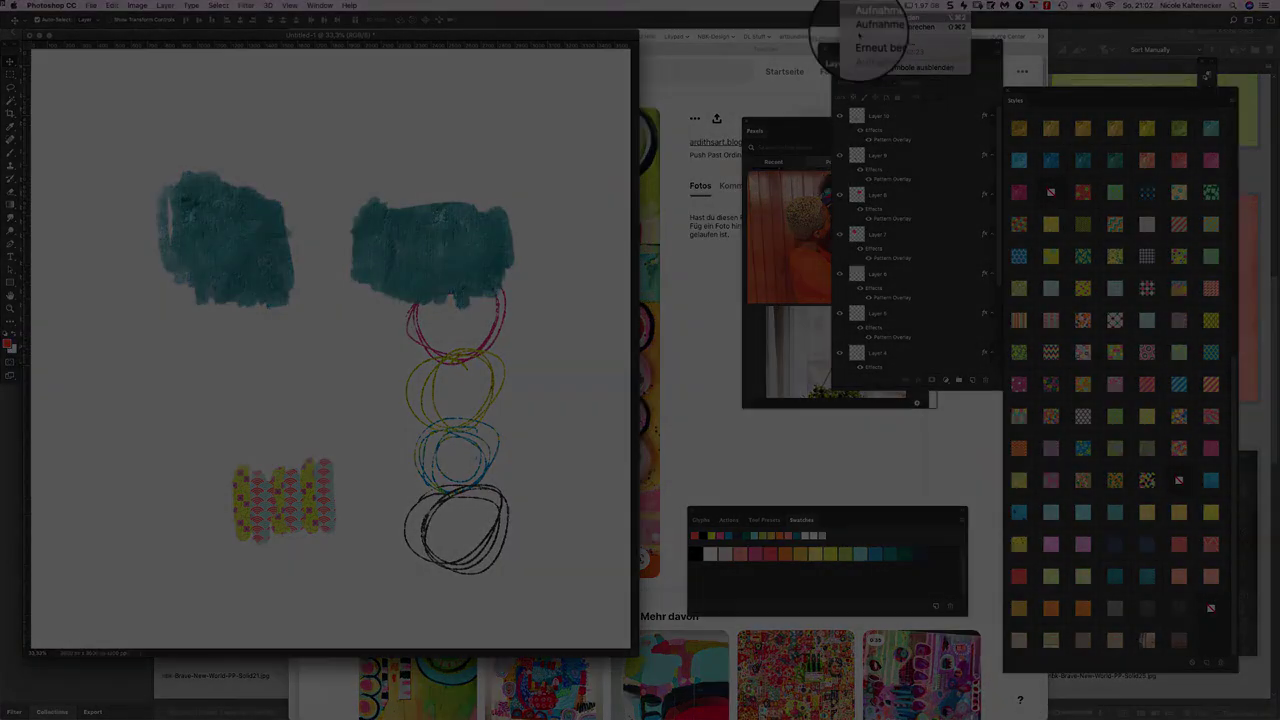